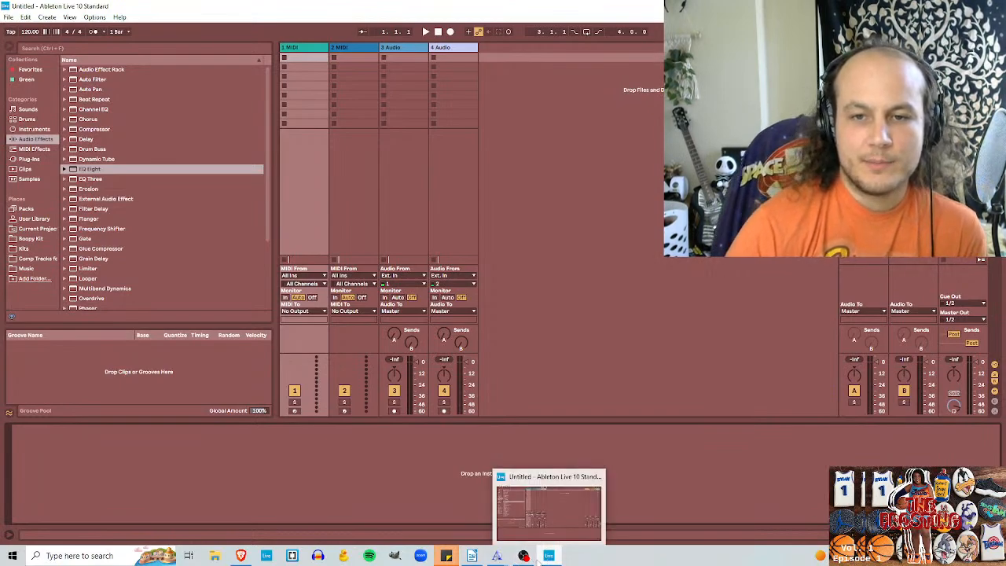
# Step: Switch to OBS to check the live stream's scene and sources, and return to Ableton Live
pyautogui.click(523, 555)
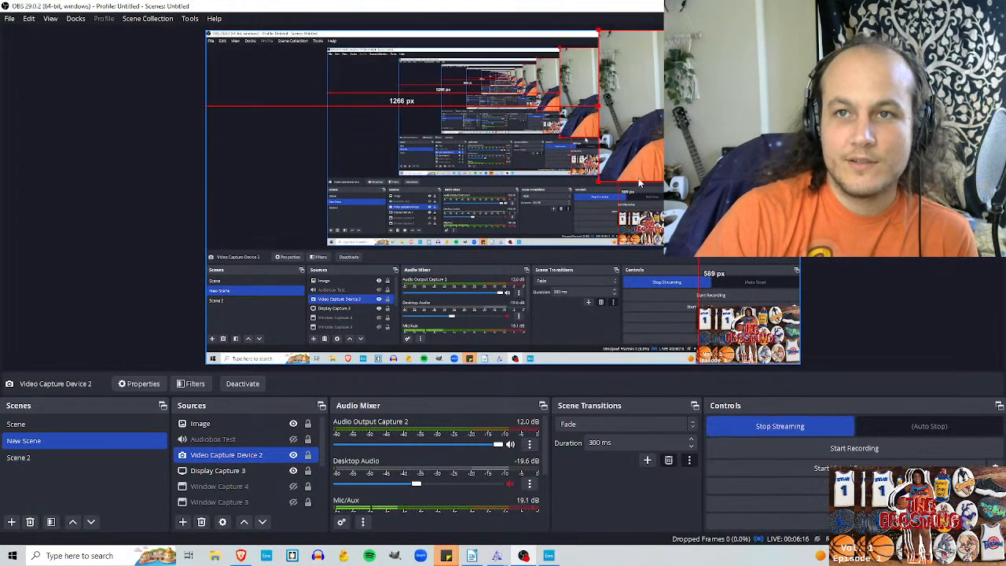
pyautogui.click(556, 556)
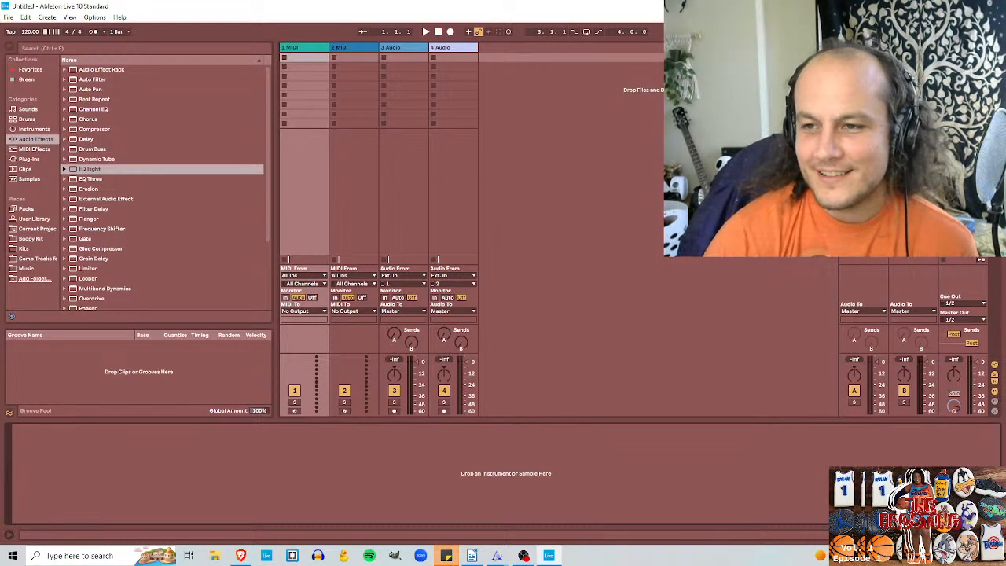
pyautogui.hotkey('ctrl', 'alt', 'l')
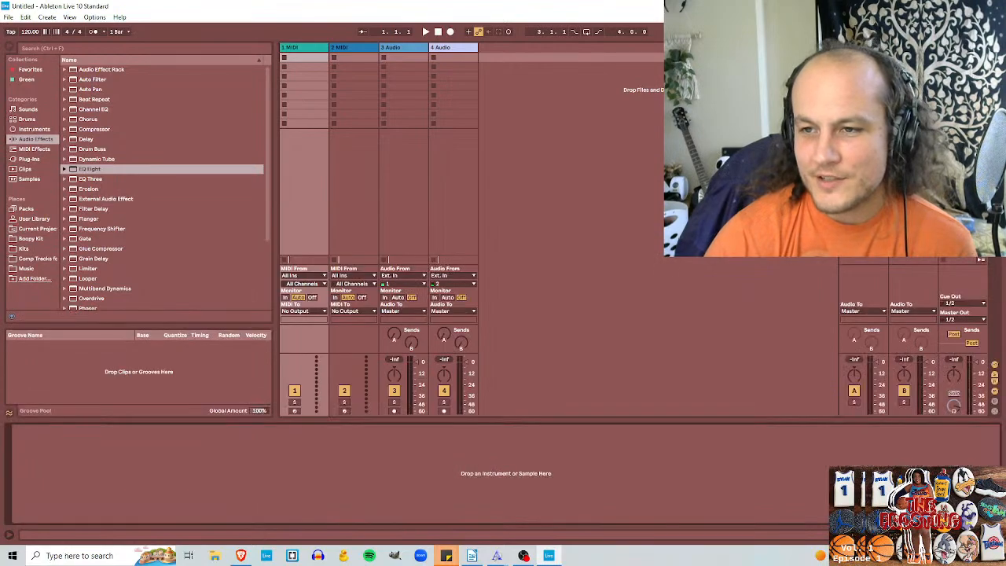
pyautogui.hotkey('ctrl', 'alt', 'l')
pyautogui.hotkey('ctrl', 'alt', 'l')
pyautogui.hotkey('ctrl', 'alt', 'l')
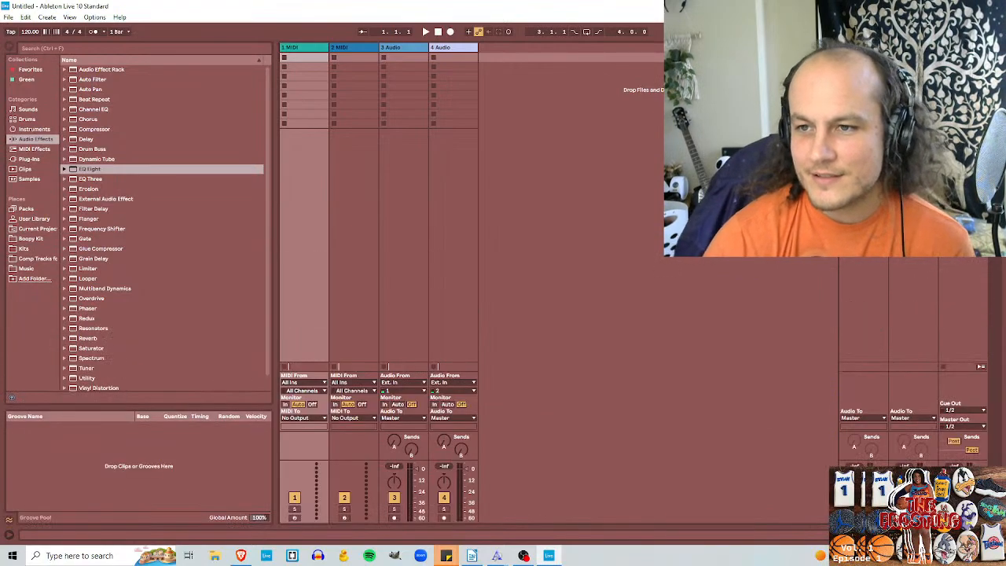
pyautogui.hotkey('ctrl', 'alt', 'l')
pyautogui.hotkey('ctrl', 'alt', 'l')
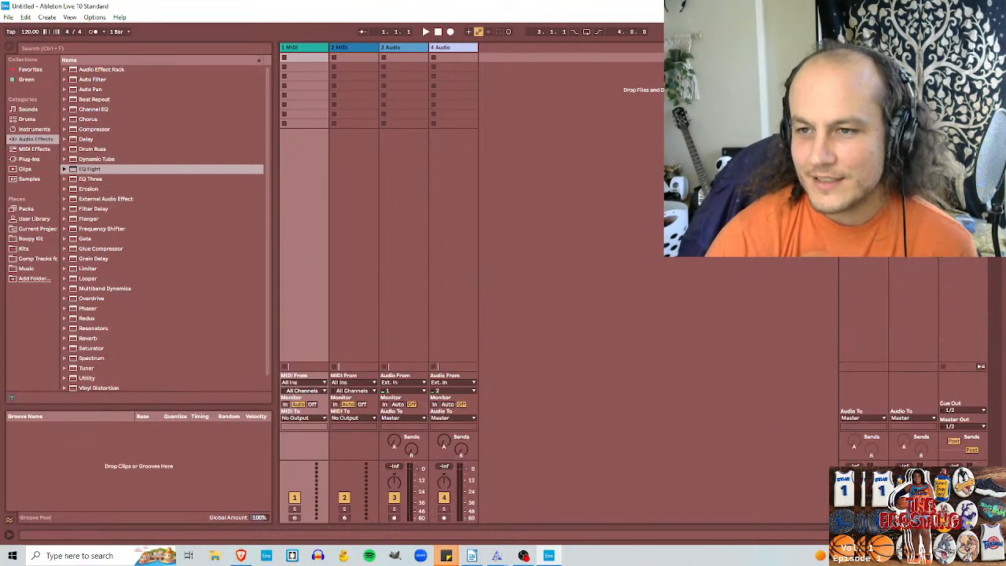
pyautogui.hotkey('ctrl', 'alt', 'l')
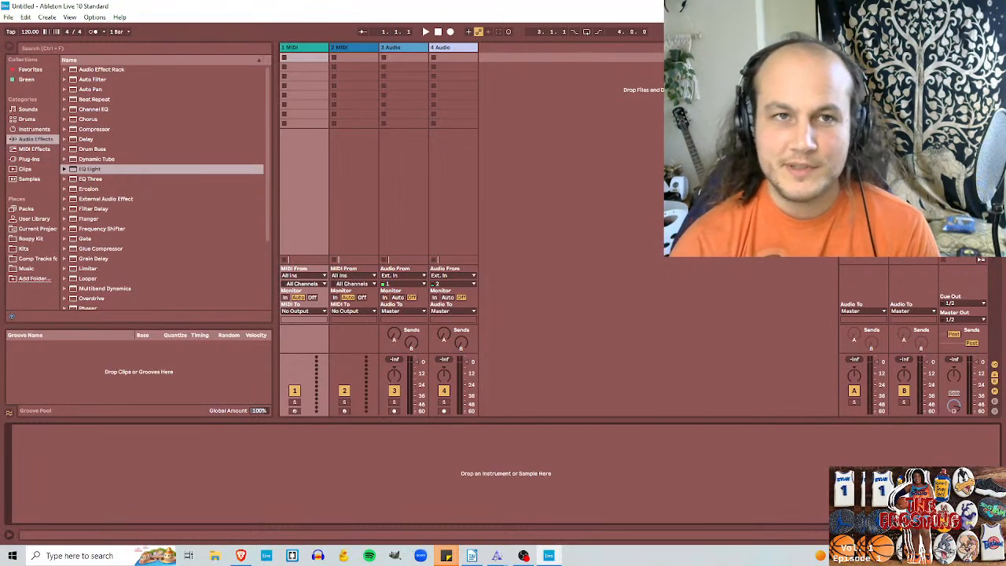
# Step: Browse in File Explorer to the Cayso Cookups Vol 1 folder inside Music > 2023 batches
pyautogui.click(9, 17)
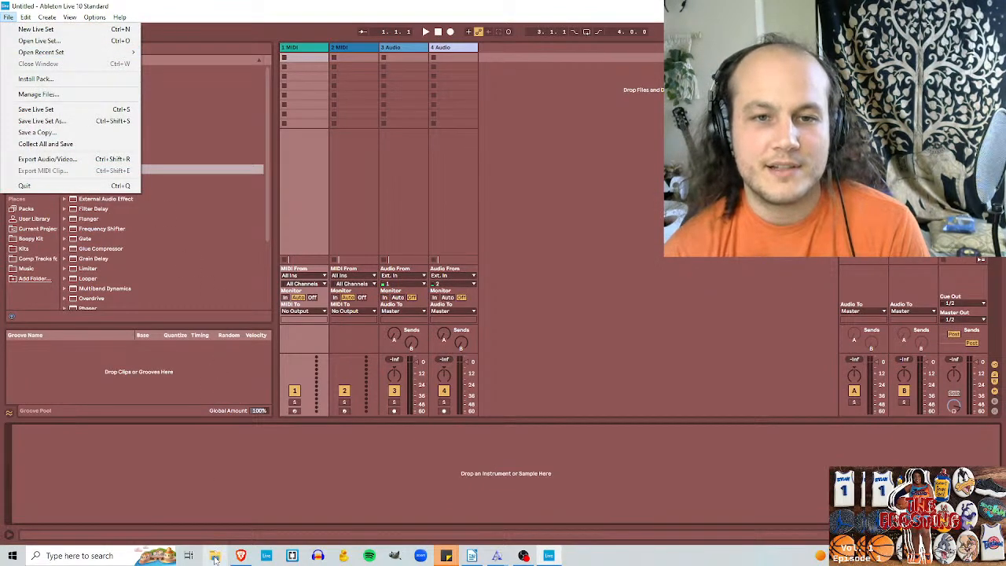
pyautogui.moveTo(95, 58)
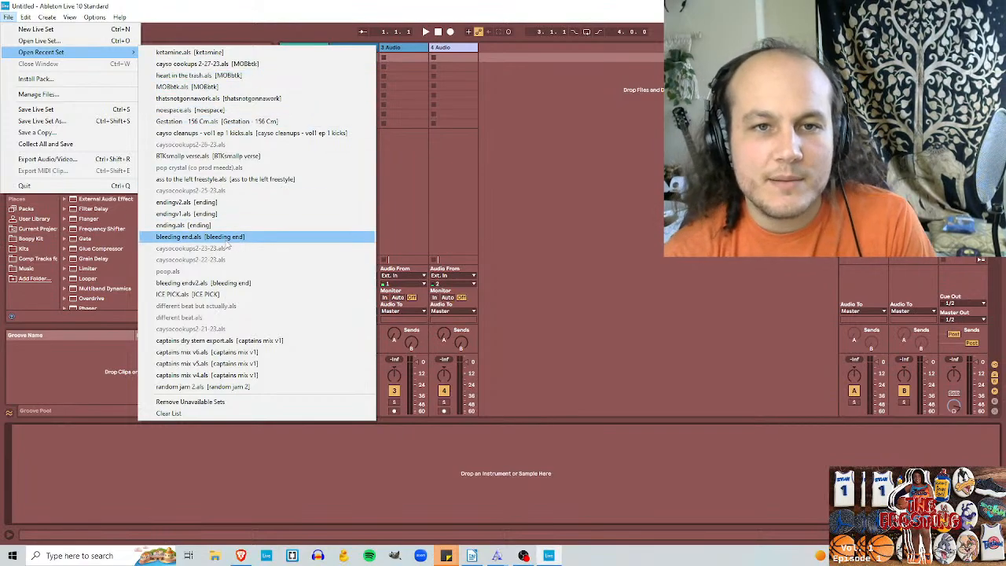
pyautogui.click(214, 556)
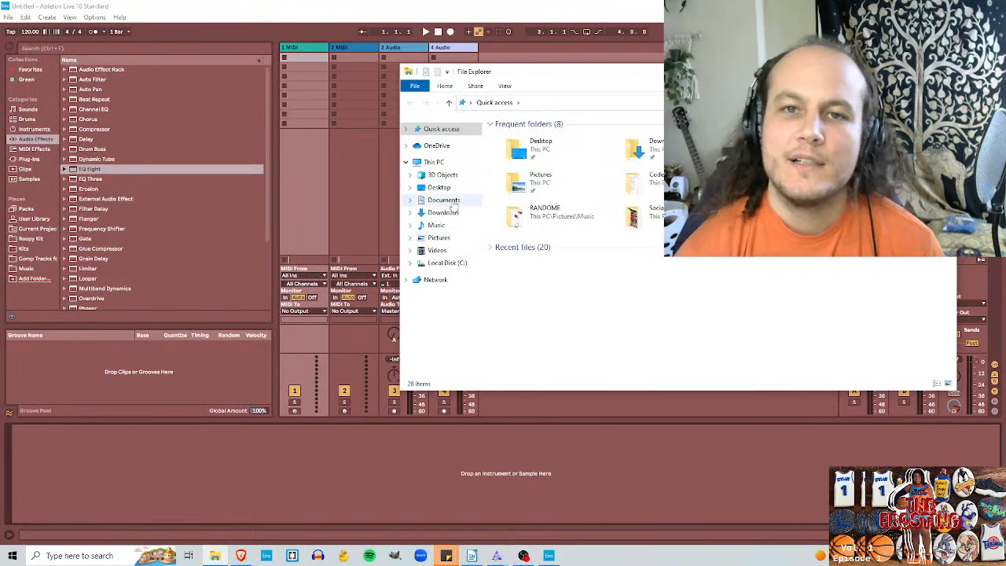
pyautogui.click(435, 224)
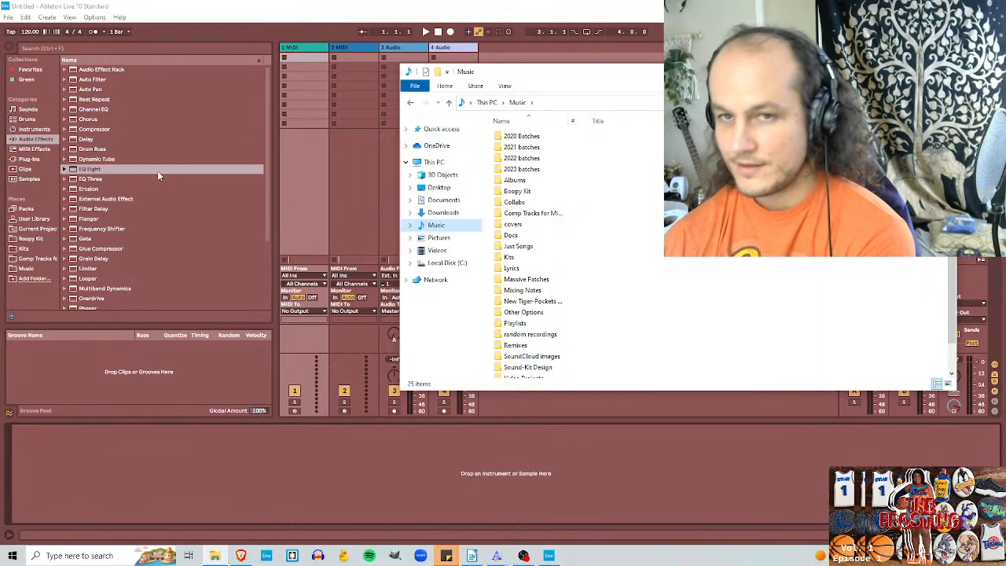
pyautogui.doubleClick(534, 170)
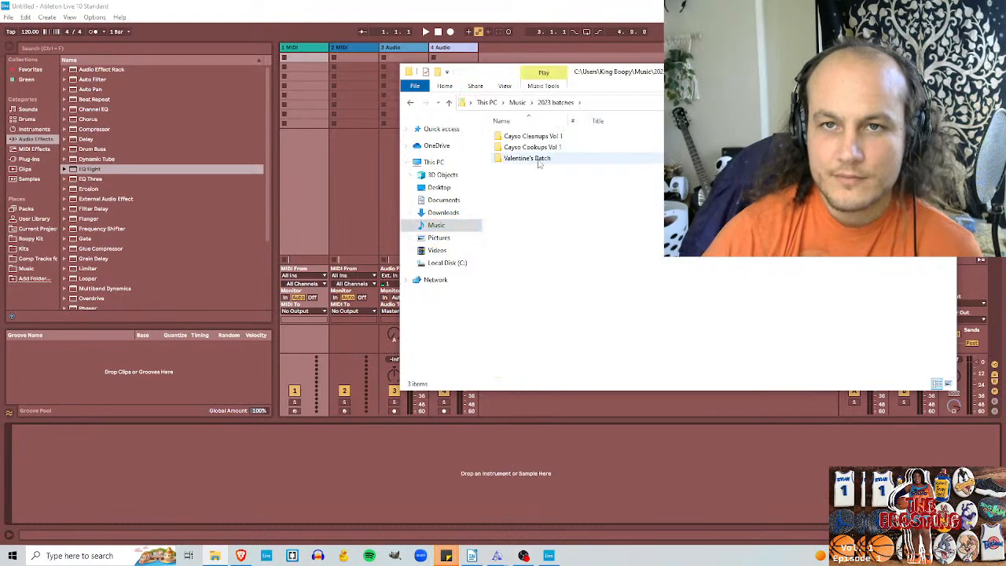
pyautogui.doubleClick(540, 148)
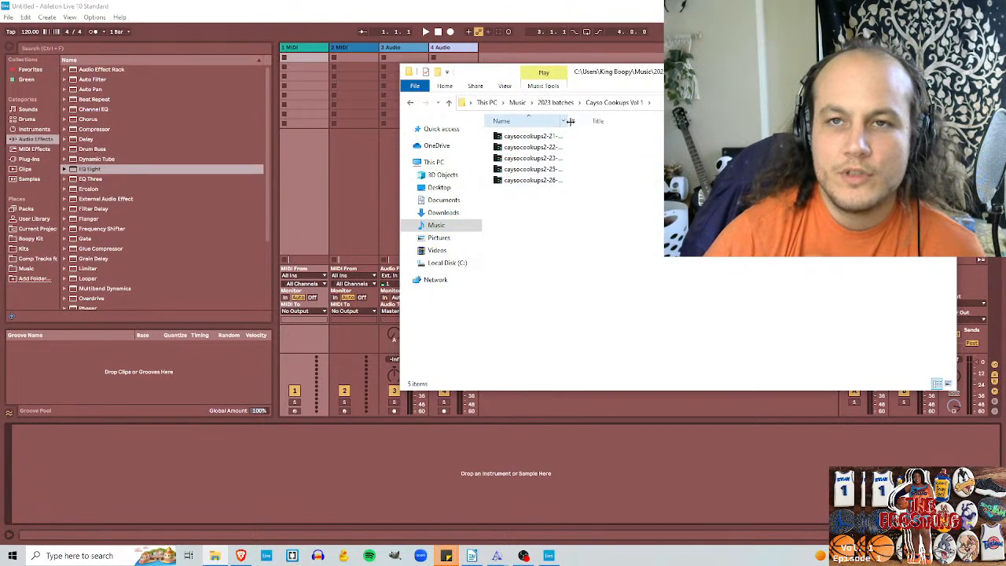
# Step: Open the caysocookups2-21-23.als Live set from its caysocookups2-21-23 Project folder
pyautogui.doubleClick(566, 120)
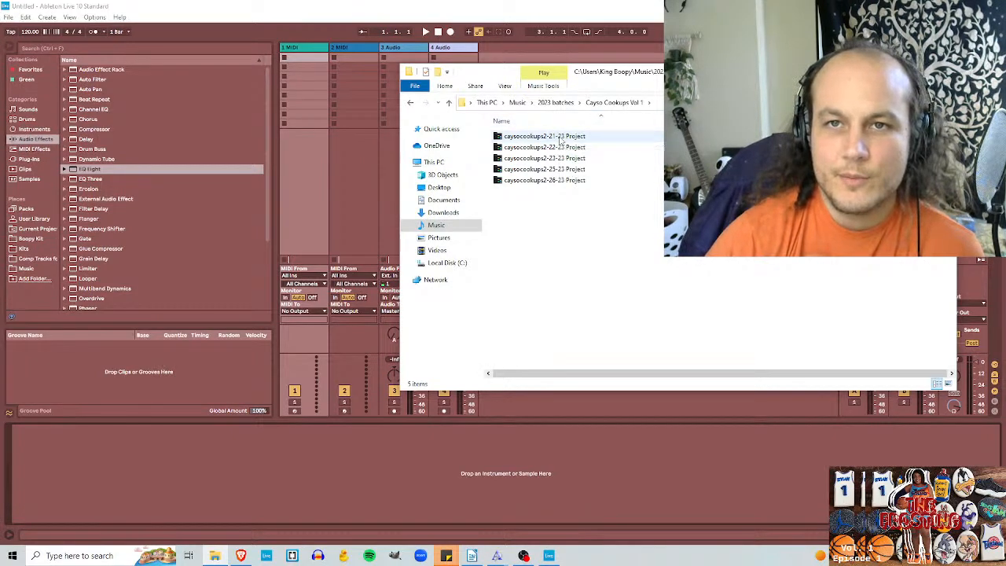
pyautogui.doubleClick(561, 137)
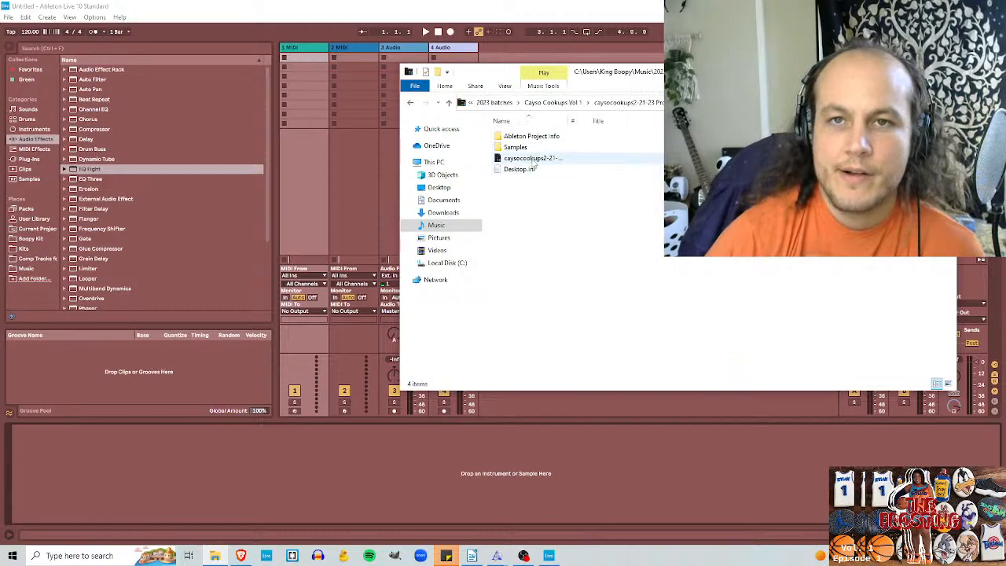
pyautogui.click(534, 159)
pyautogui.click(536, 158)
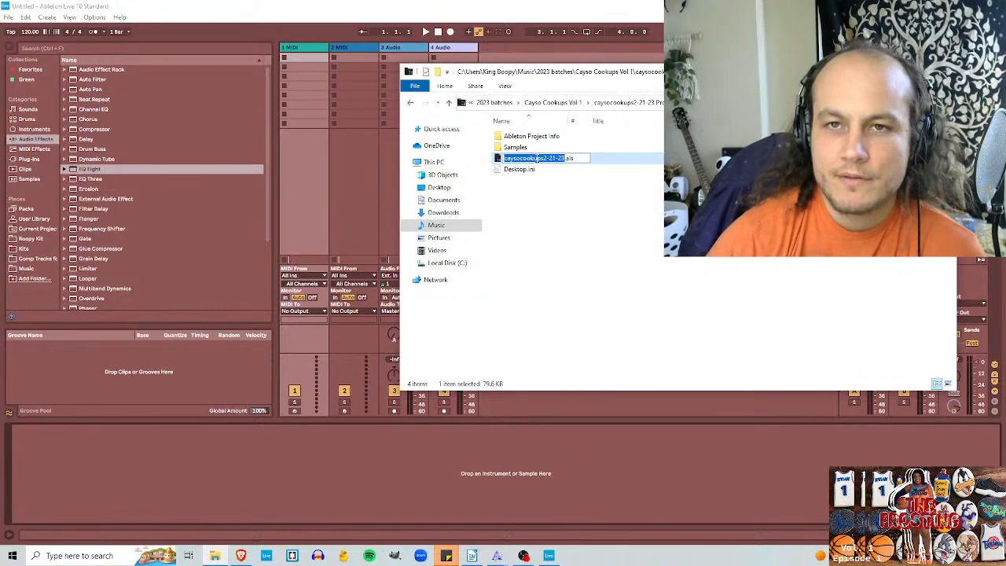
pyautogui.click(646, 162)
pyautogui.doubleClick(539, 161)
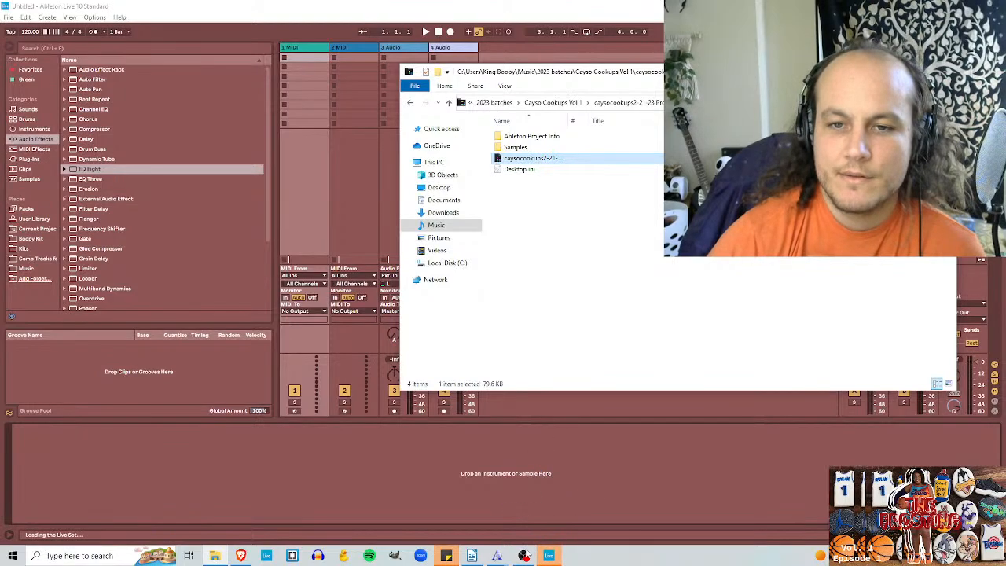
pyautogui.click(531, 517)
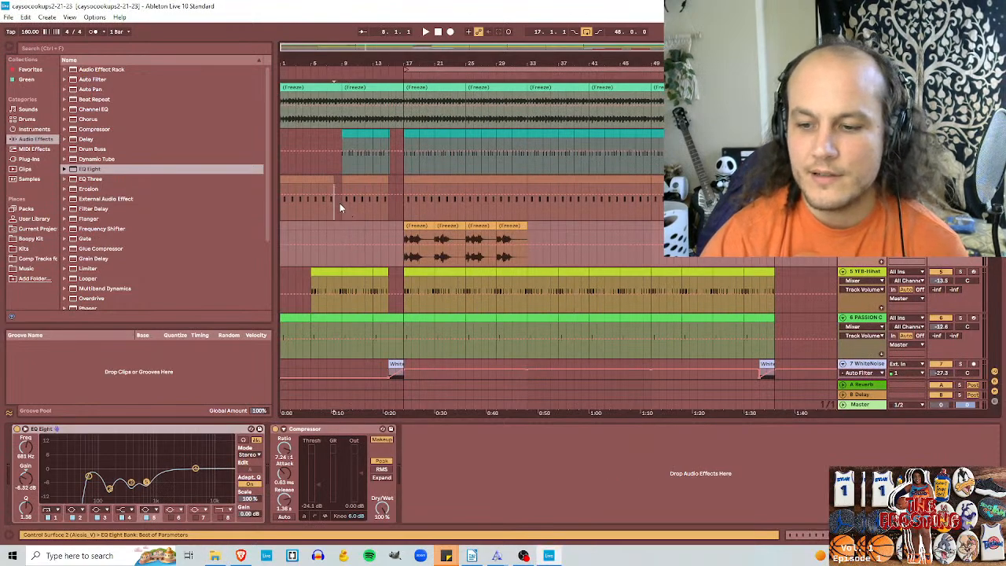
# Step: Play the arrangement from the beginning, check the playback level in OBS's audio mixer and return to Ableton Live
pyautogui.click(338, 202)
pyautogui.click(439, 32)
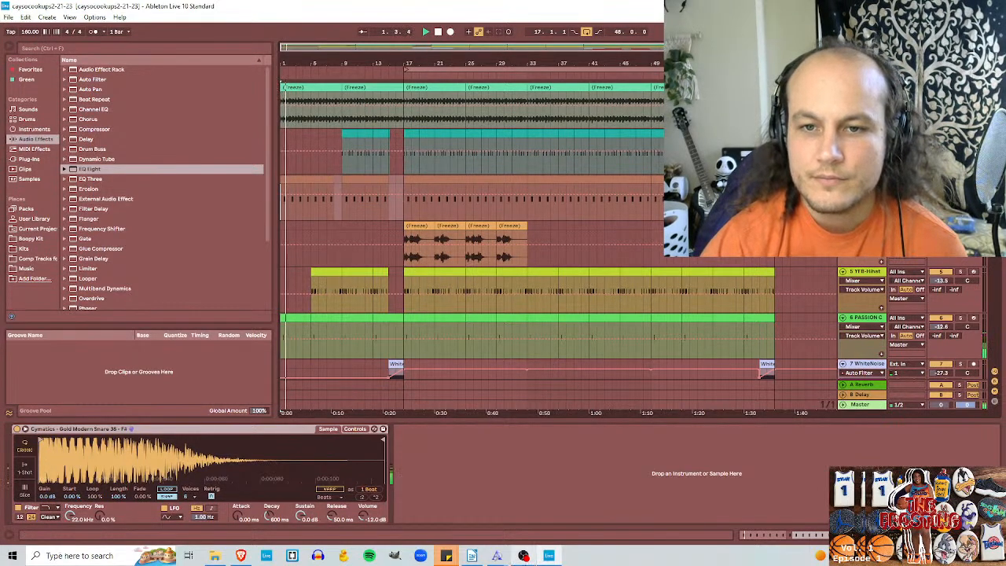
pyautogui.click(524, 555)
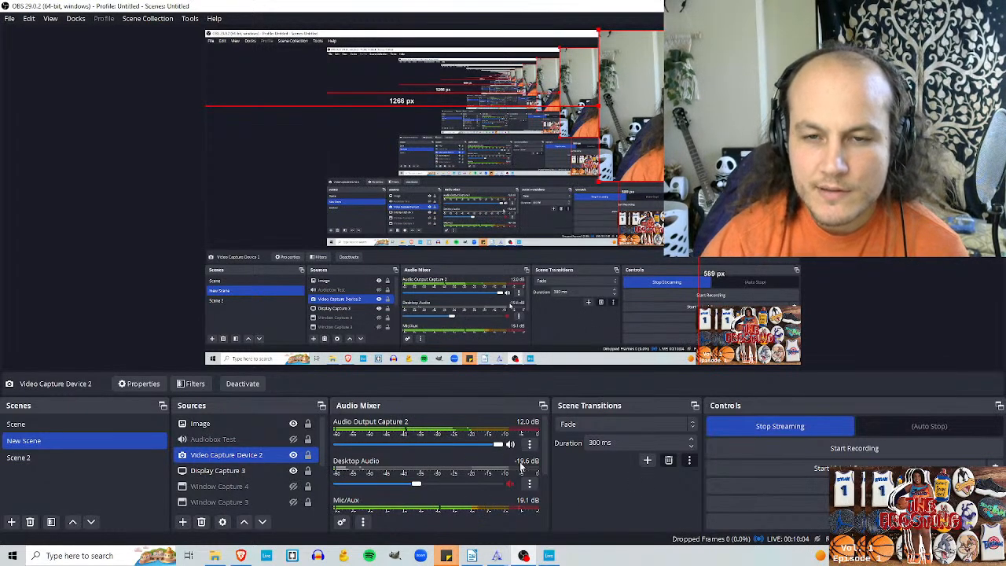
pyautogui.click(549, 556)
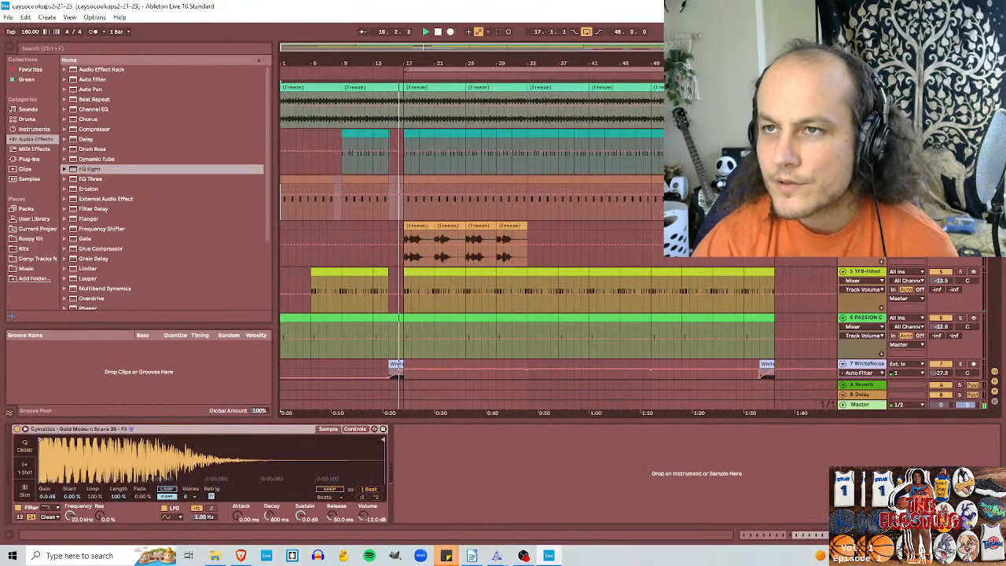
# Step: Lower all the tracks' volumes together, bringing YFB-Hihat to -17.4 dB, PASSION Clap to -16.5 dB and WhiteNoise to -31.2 dB
pyautogui.press('Tab')
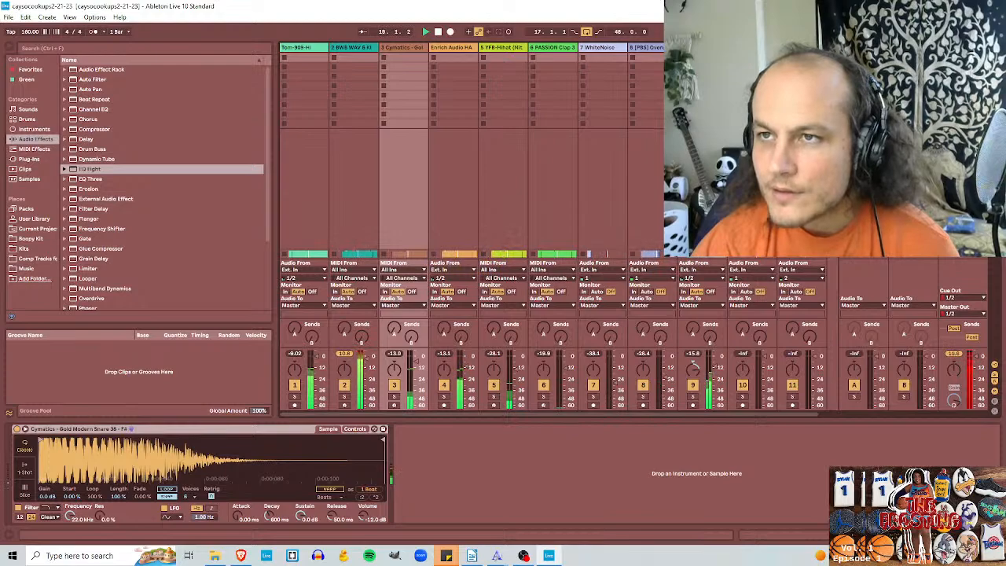
pyautogui.press('Tab')
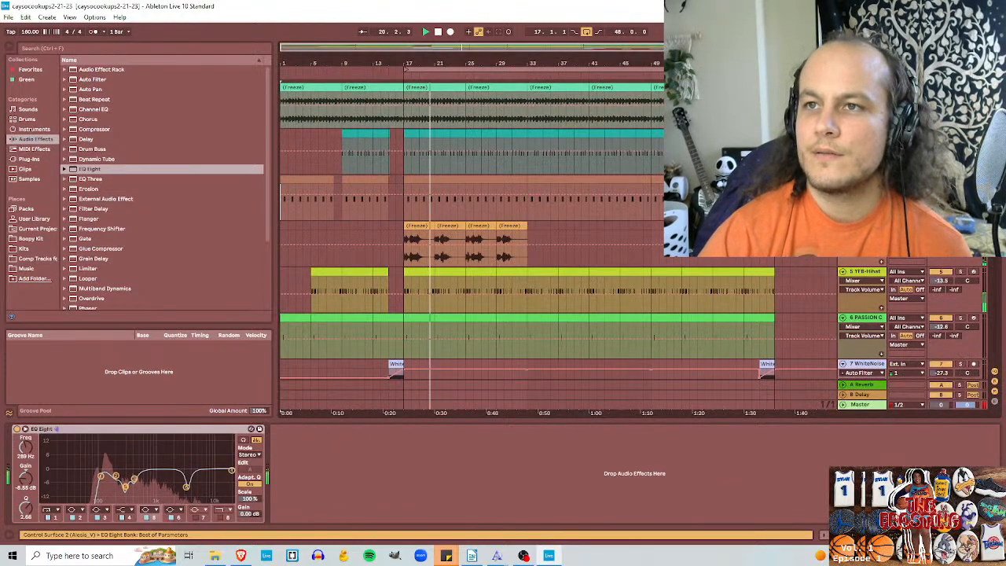
pyautogui.scroll(-5, 936, 285)
pyautogui.click(860, 404)
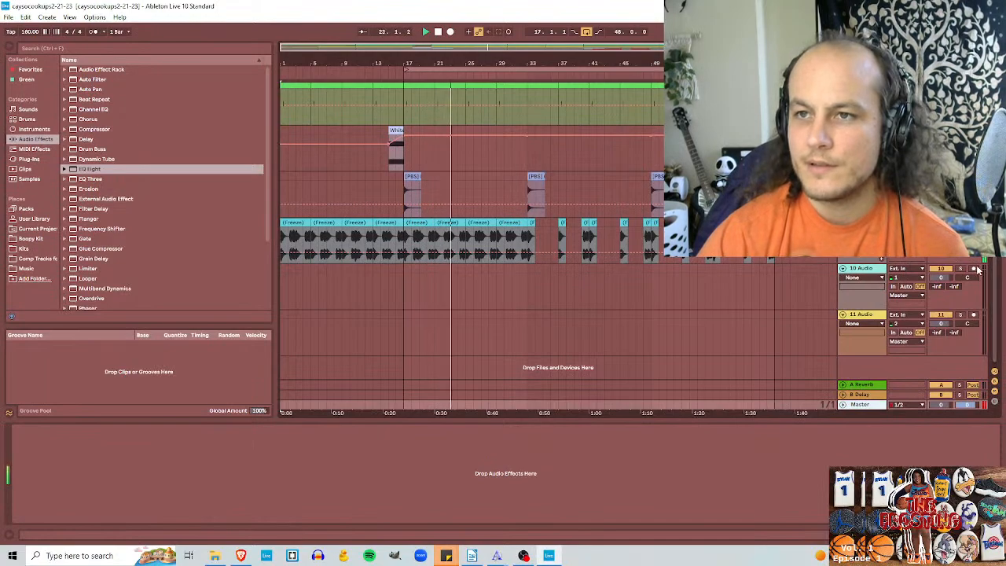
pyautogui.click(862, 222)
pyautogui.scroll(5, 935, 222)
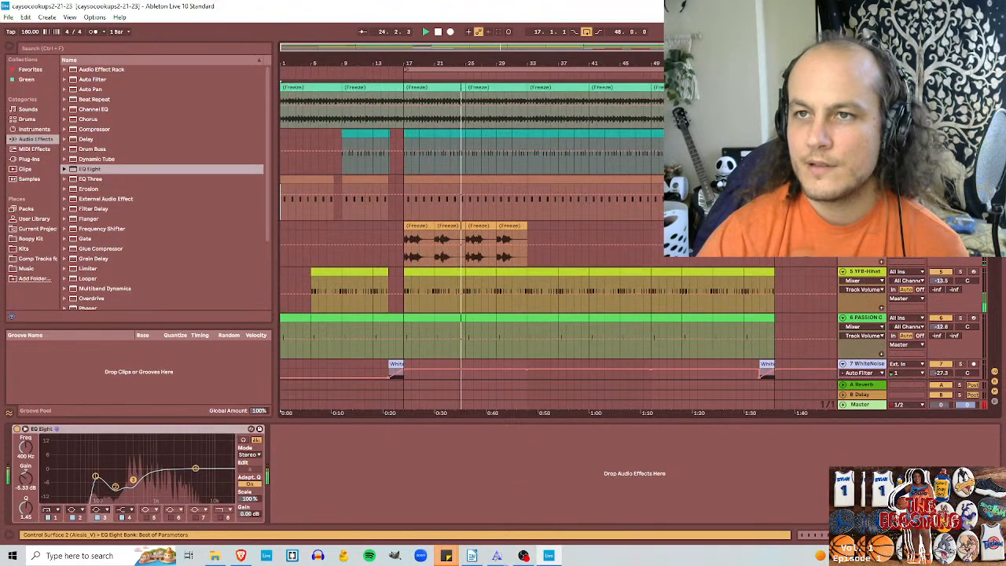
pyautogui.scroll(-4, 936, 222)
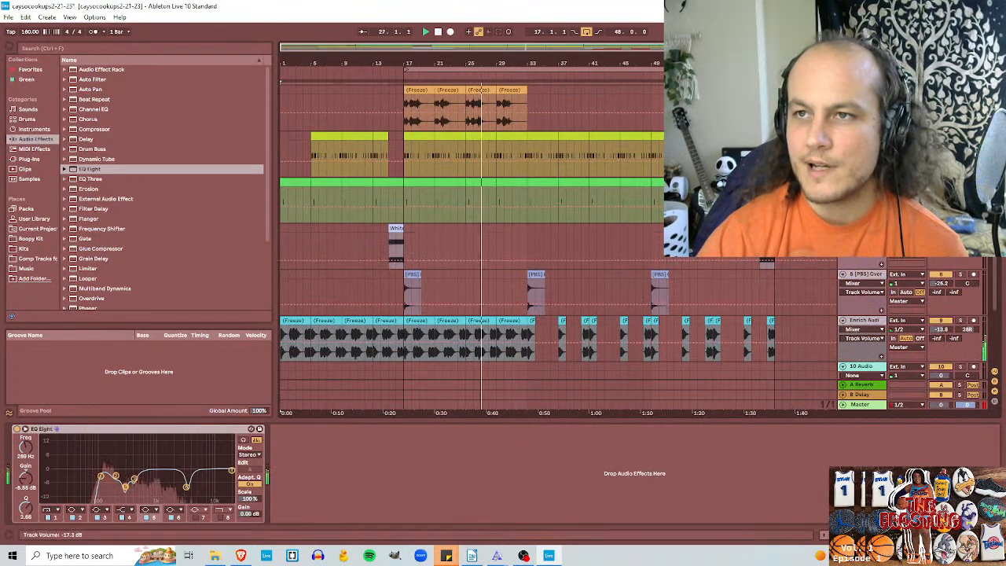
# Step: Reset the master's peak level indicator and recheck the peak in the Session mixer
pyautogui.press('Tab')
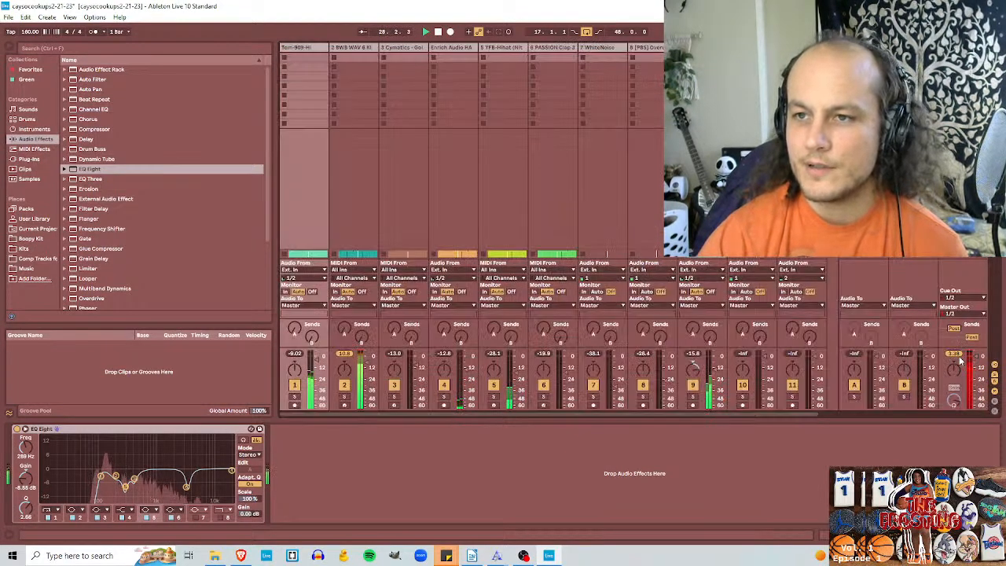
pyautogui.moveTo(955, 355); pyautogui.dragTo(954, 314)
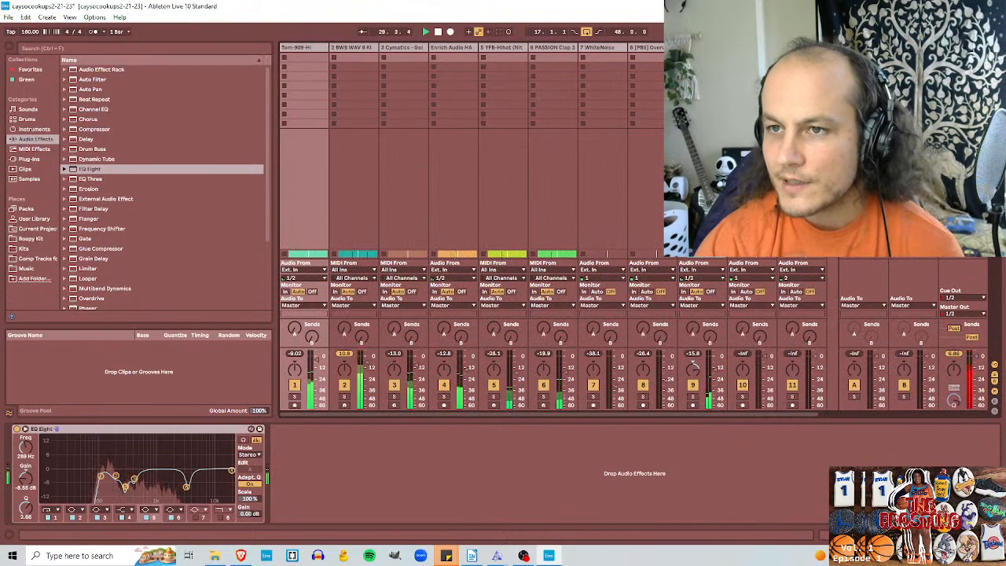
pyautogui.press('Tab')
# Step: Lower all the tracks' volumes further, bringing YFB-Hihat to -29.3 dB, PASSION Clap to -28.4 dB and WhiteNoise to -43.1 dB, and check the master peak
pyautogui.scroll(4, 471, 228)
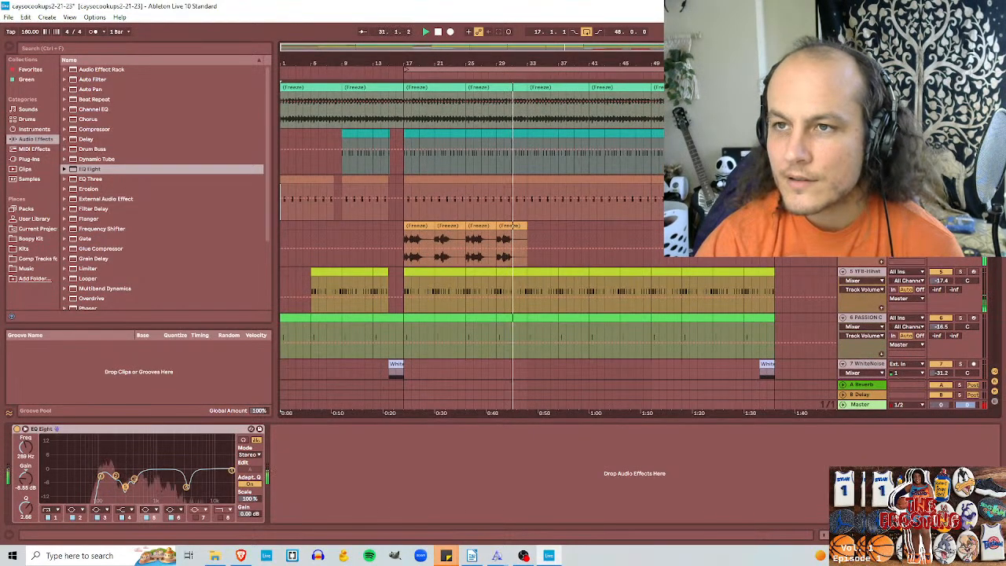
pyautogui.scroll(-5, 472, 244)
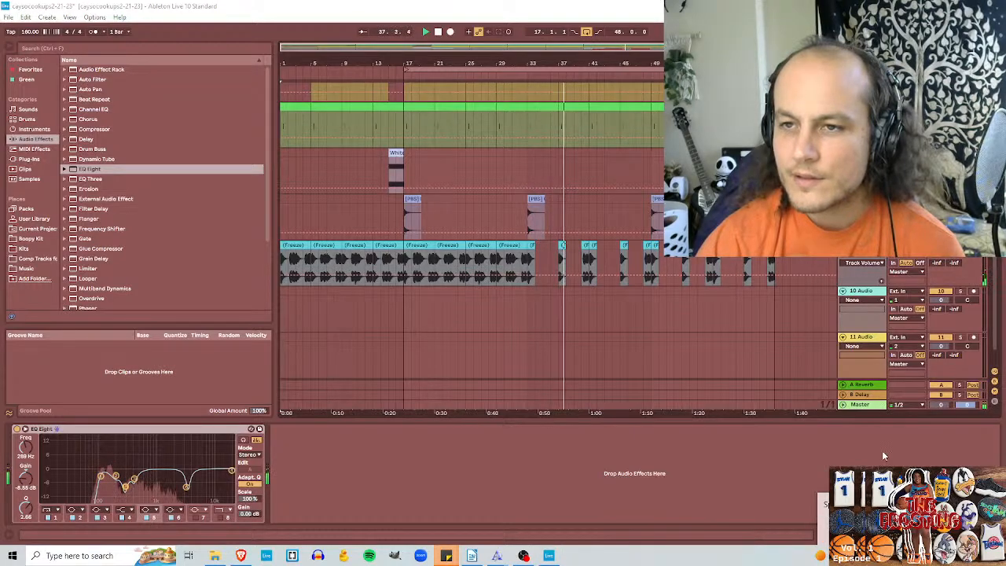
pyautogui.press('Tab')
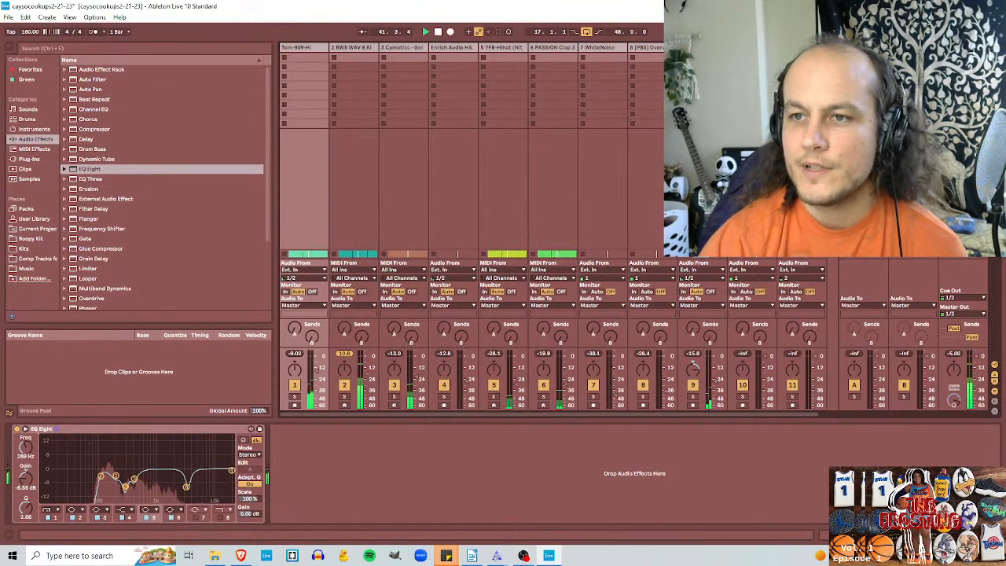
pyautogui.press('Tab')
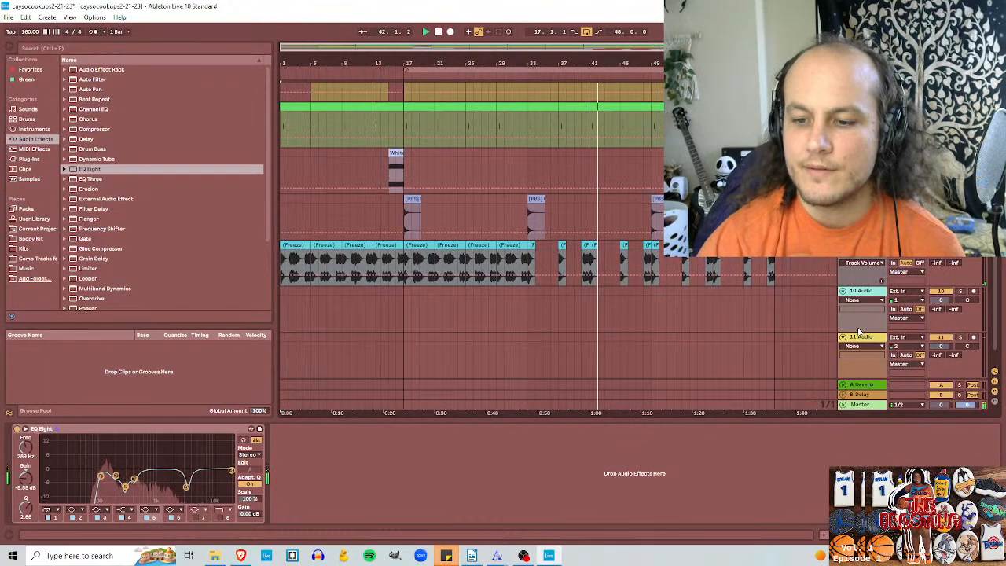
# Step: Recheck the stream's audio levels in OBS, return to Ableton Live and look over the arrangement's tracks
pyautogui.click(524, 555)
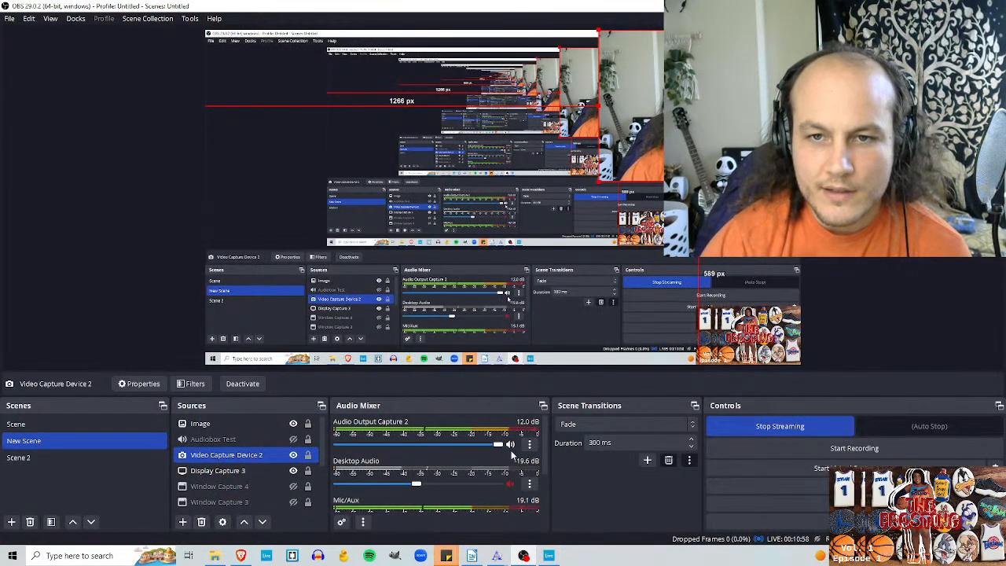
pyautogui.hotkey('alt', 'Tab')
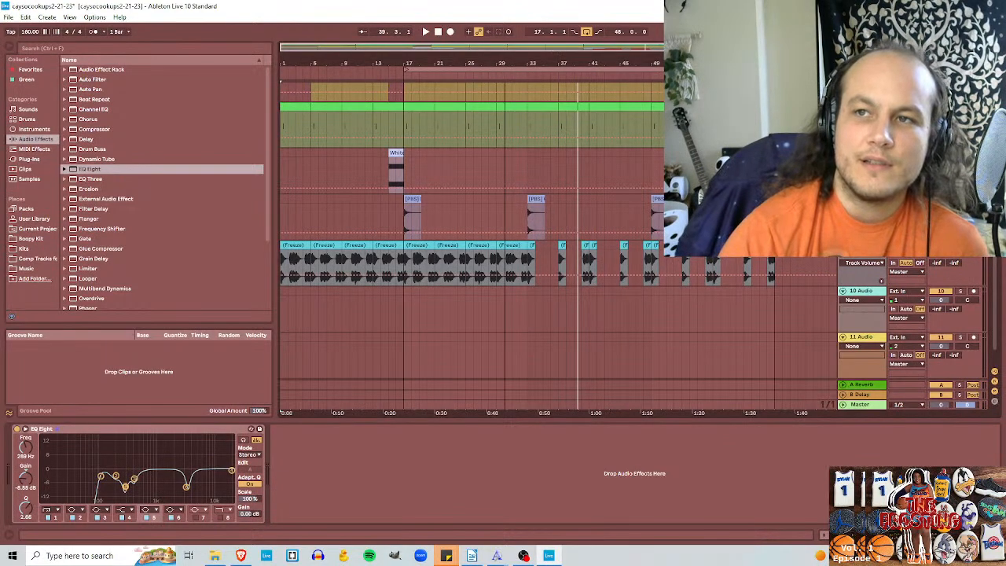
pyautogui.scroll(8, 994, 267)
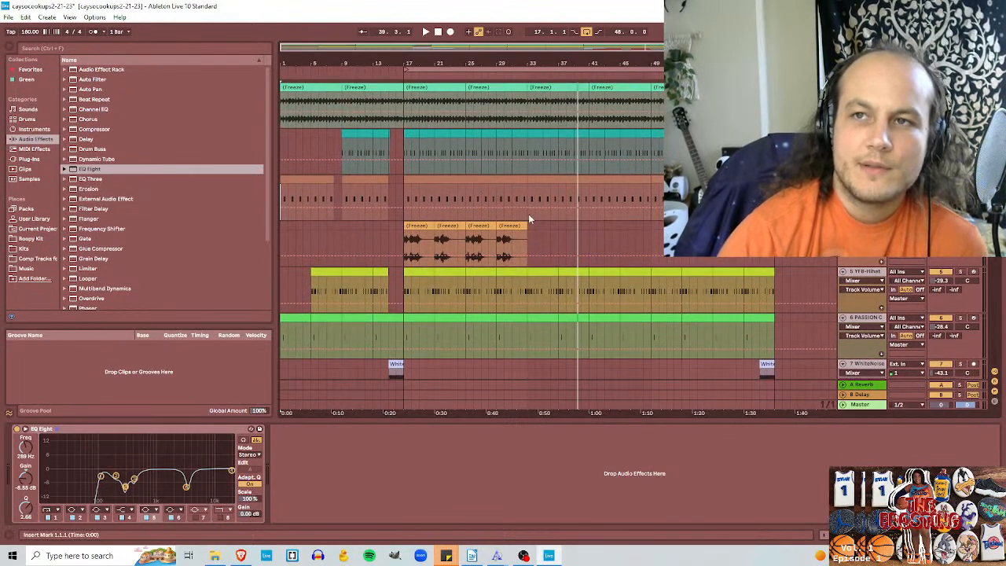
pyautogui.scroll(-8, 1000, 280)
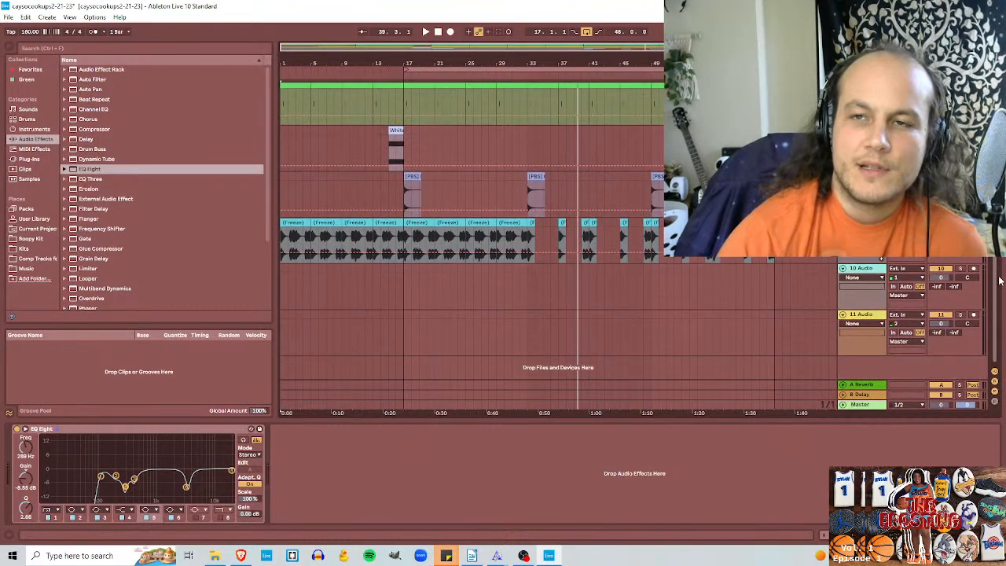
pyautogui.scroll(8, 998, 280)
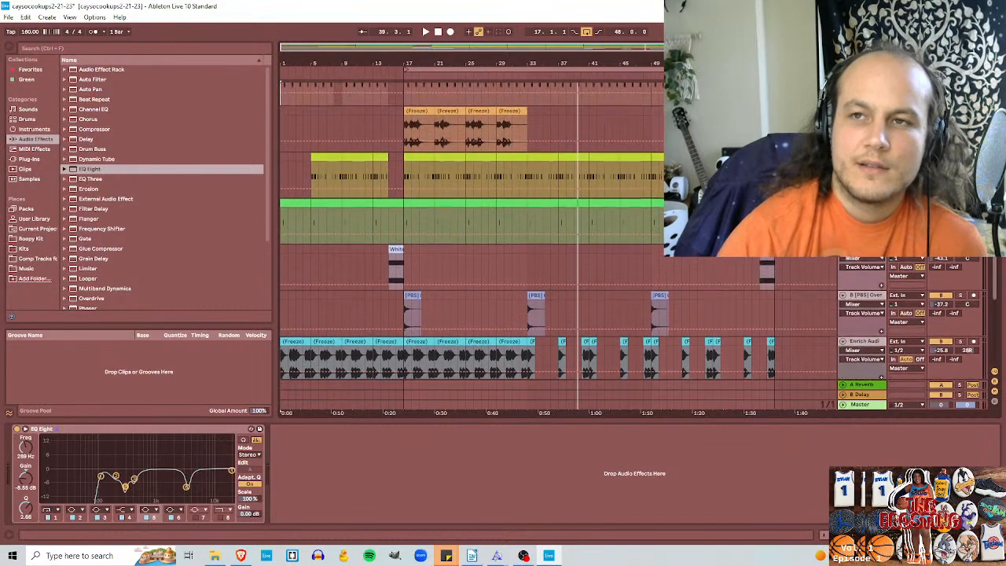
pyautogui.scroll(5, 996, 279)
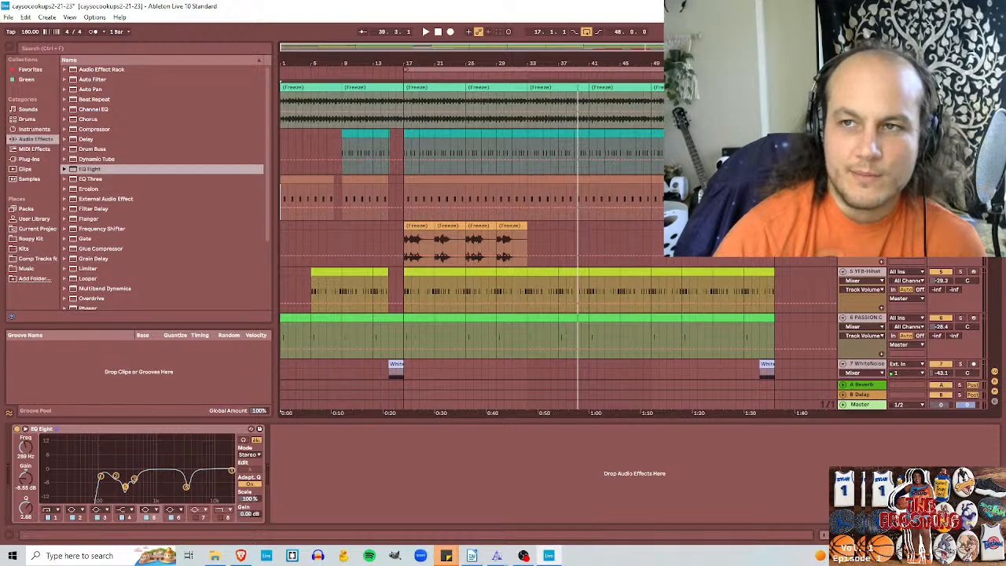
pyautogui.scroll(-8, 564, 212)
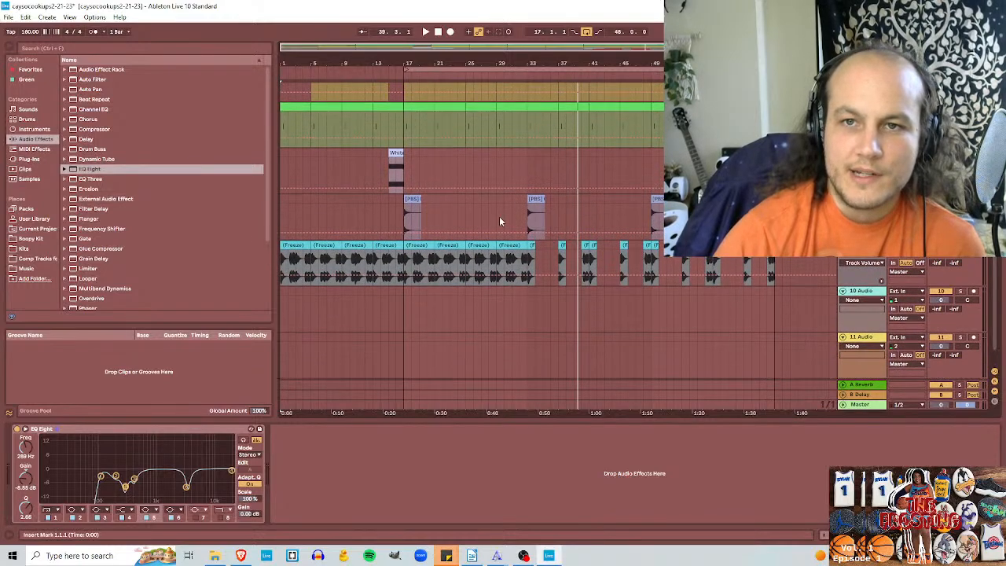
pyautogui.scroll(5, 998, 313)
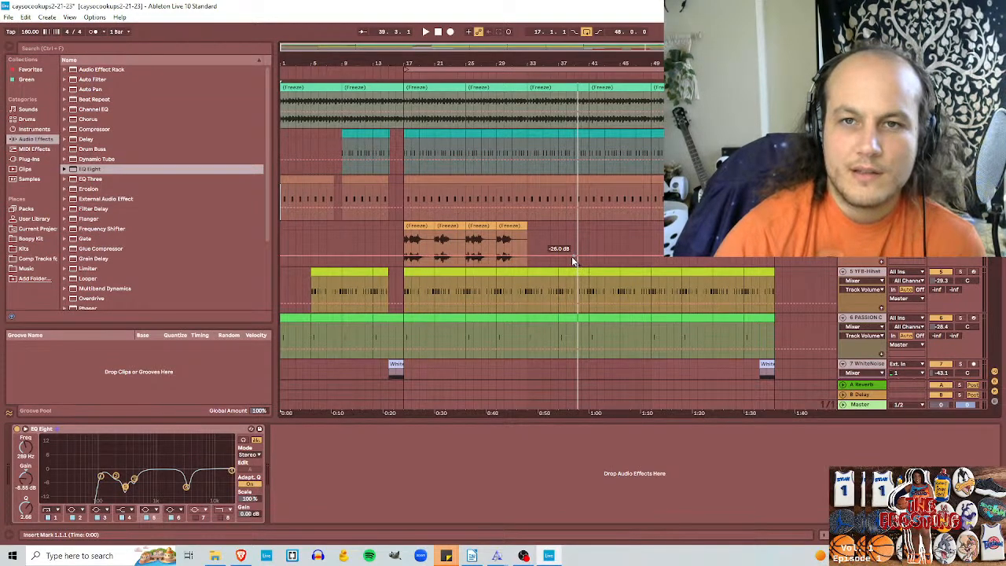
# Step: Play the beat and add a bell cut of -10.3 dB at 1.07 kHz with Q 1.49 to the top track's EQ Eight
pyautogui.click(425, 32)
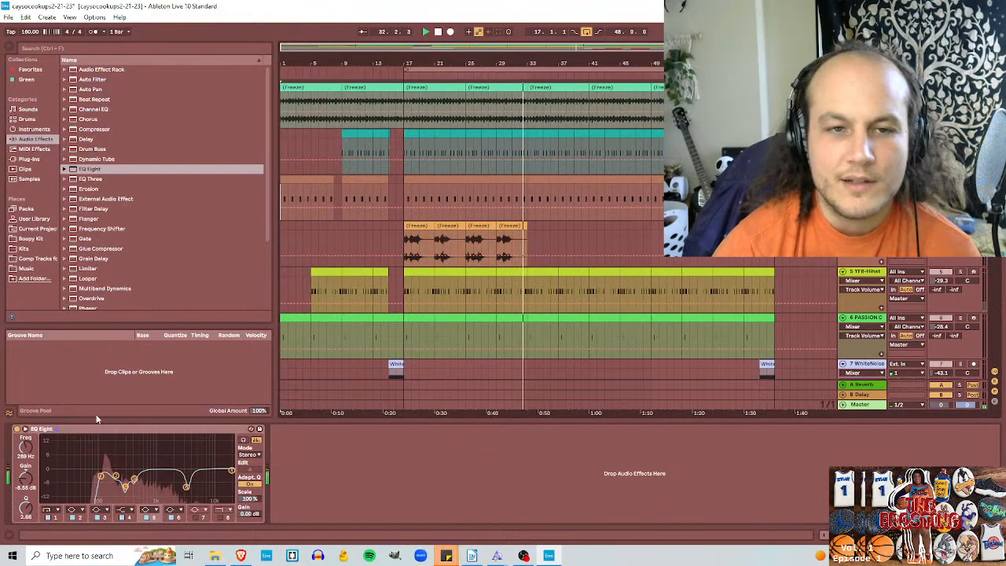
pyautogui.click(196, 517)
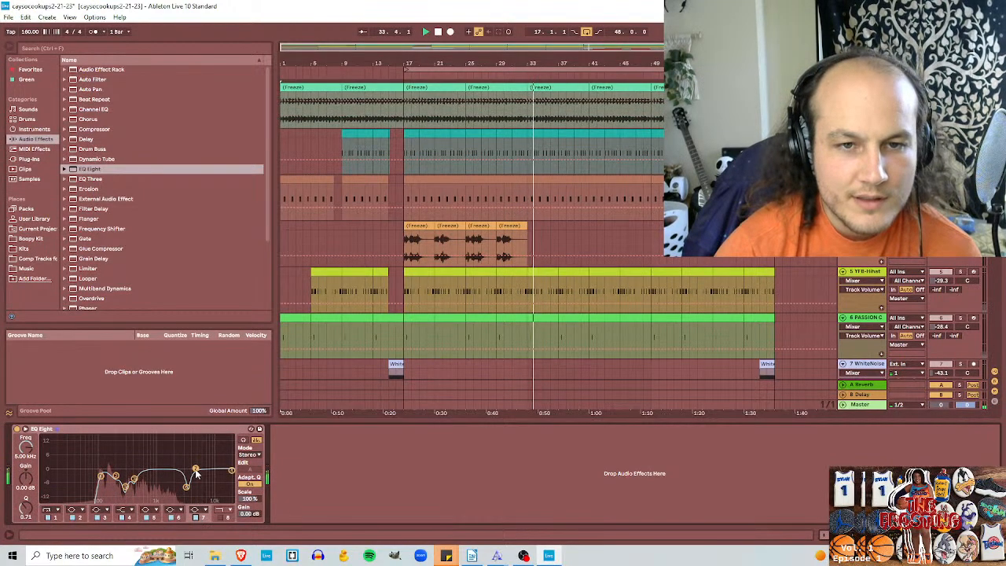
pyautogui.moveTo(196, 469); pyautogui.dragTo(160, 485)
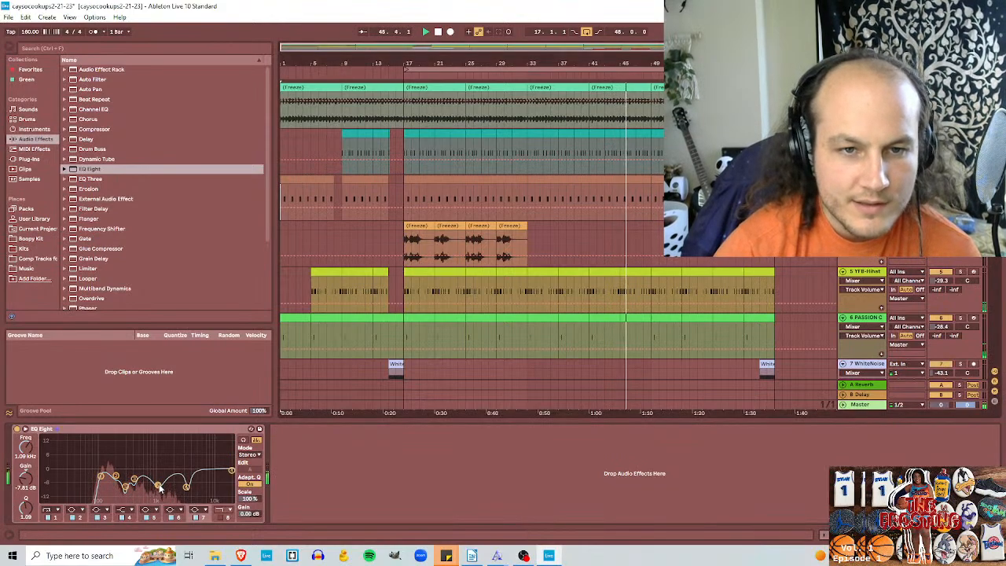
pyautogui.moveTo(160, 488); pyautogui.dragTo(151, 487)
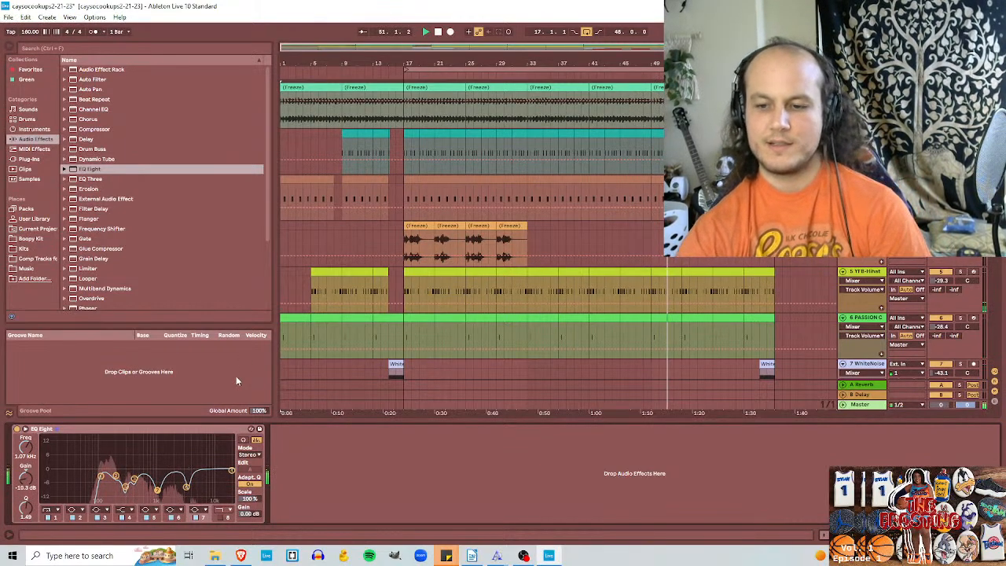
# Step: Raise the low cut of the top track's EQ Eight to 142 Hz and change the second band's filter type
pyautogui.click(54, 518)
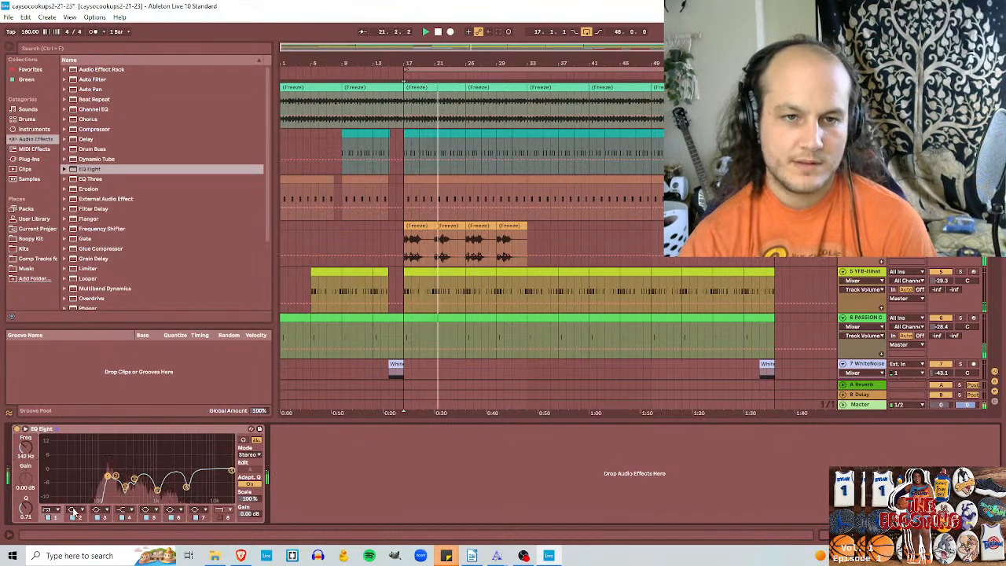
pyautogui.click(81, 510)
pyautogui.click(72, 462)
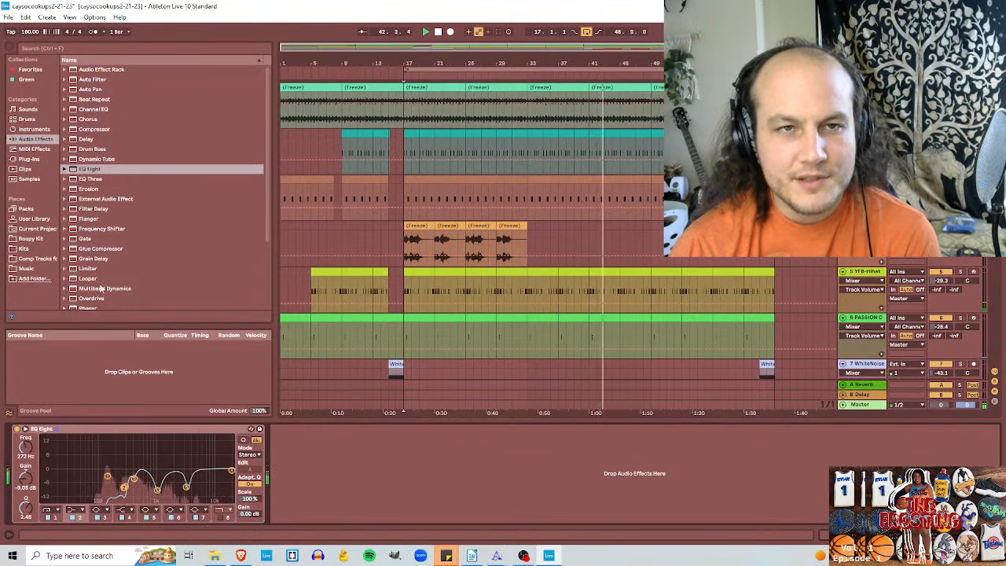
# Step: Add a second EQ Eight to the top track with a -10.3 dB dip at 539 Hz, and raise the first one's low cut to 1.19 kHz
pyautogui.click(76, 171)
pyautogui.moveTo(76, 171); pyautogui.dragTo(322, 464)
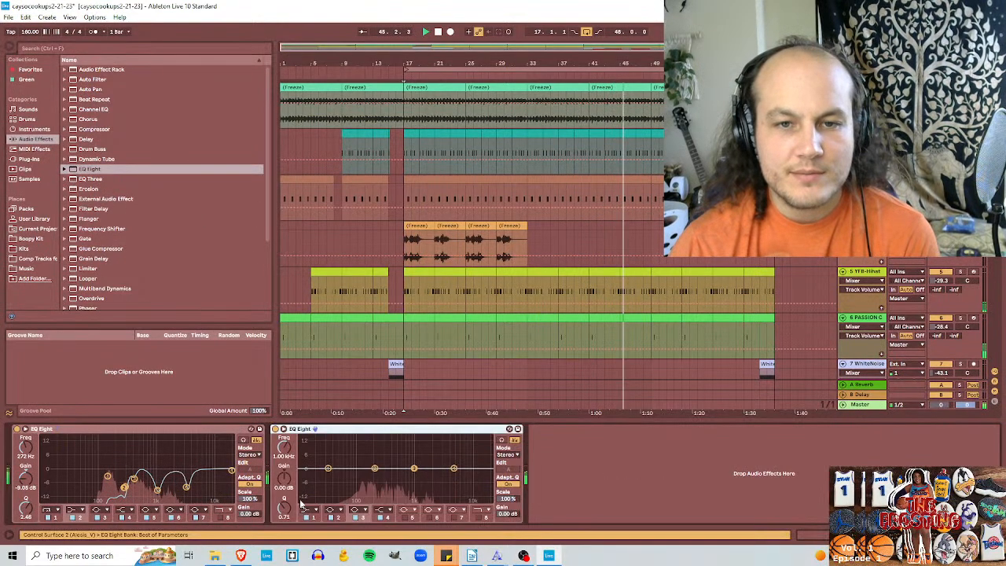
pyautogui.moveTo(413, 468); pyautogui.dragTo(398, 489)
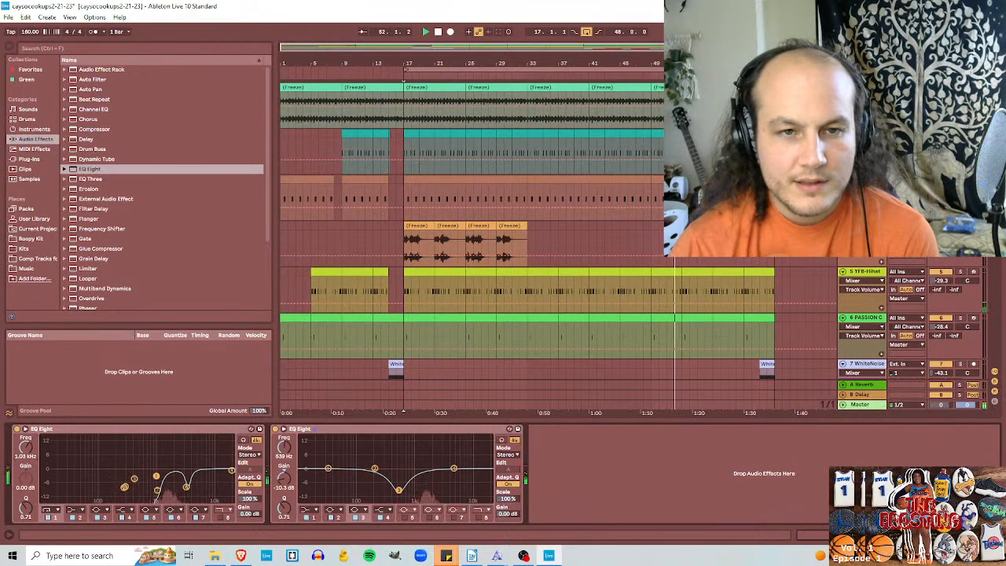
pyautogui.moveTo(142, 475)
pyautogui.mouseDown()
pyautogui.moveTo(105, 475)
pyautogui.moveTo(161, 475)
pyautogui.mouseUp()
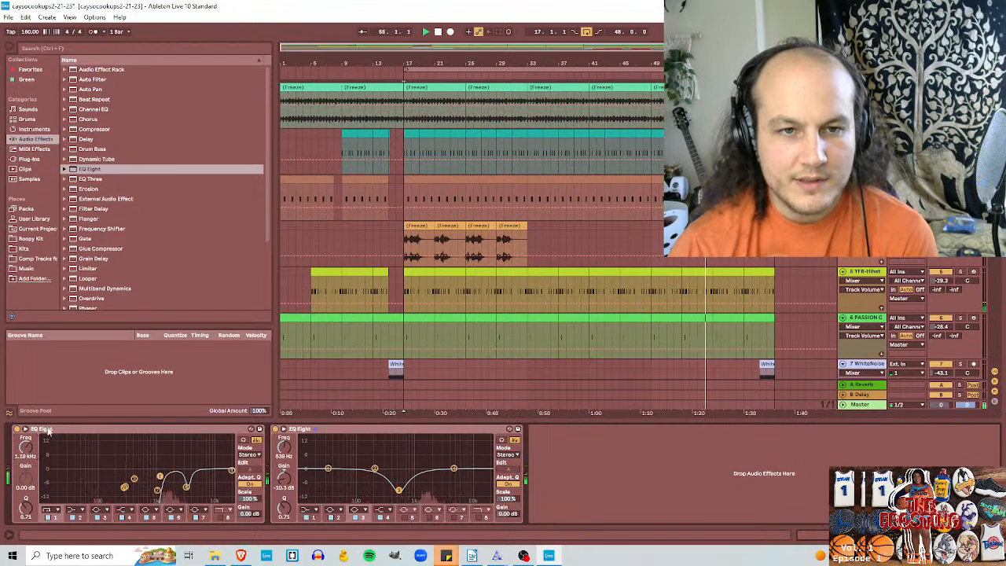
pyautogui.click(670, 269)
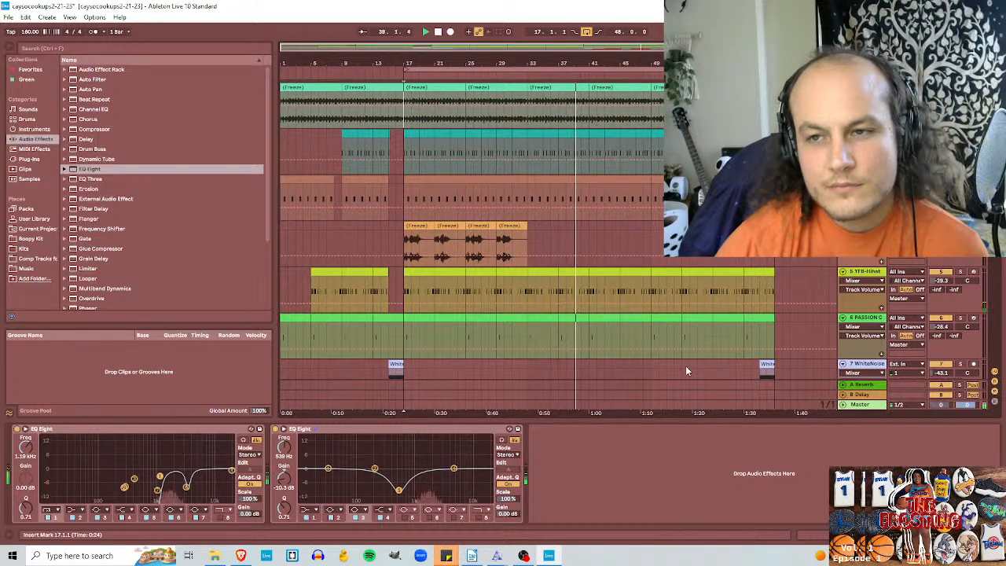
# Step: Replay the kick track from bar 17 and cut a band in its last EQ Eight to -10.2 dB at about 206 Hz
pyautogui.click(408, 145)
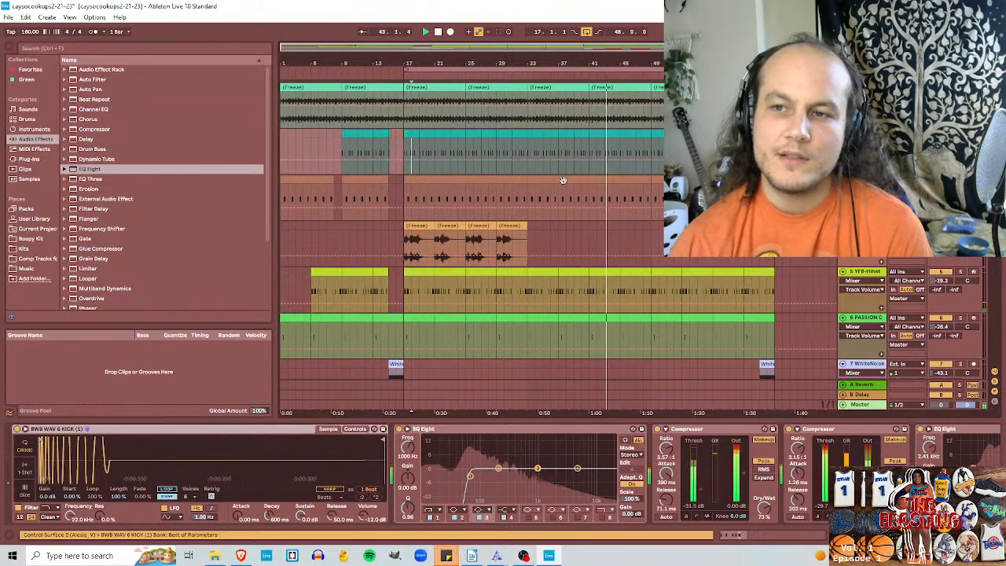
pyautogui.moveTo(732, 534); pyautogui.dragTo(739, 534)
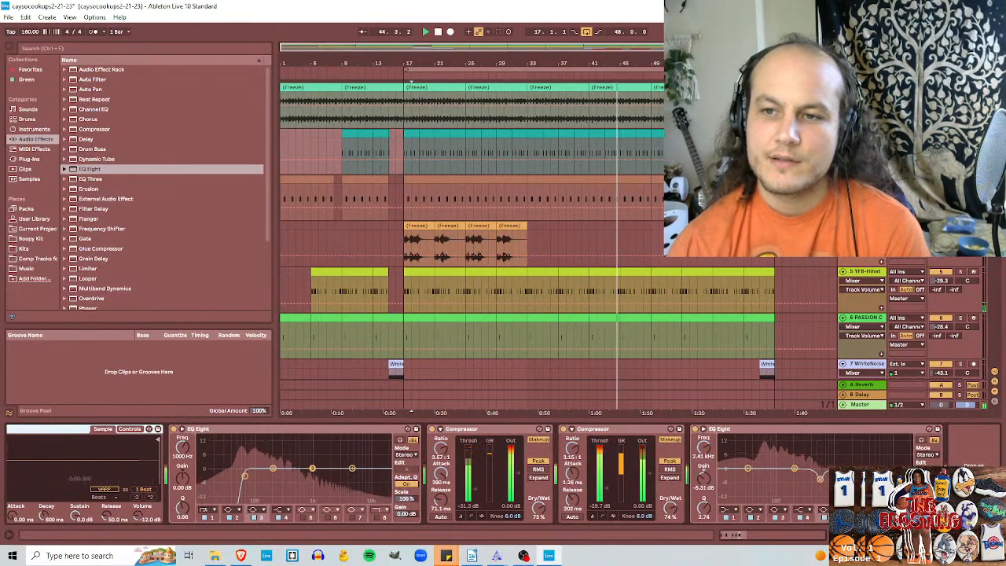
pyautogui.click(407, 148)
pyautogui.press('space')
pyautogui.press('space')
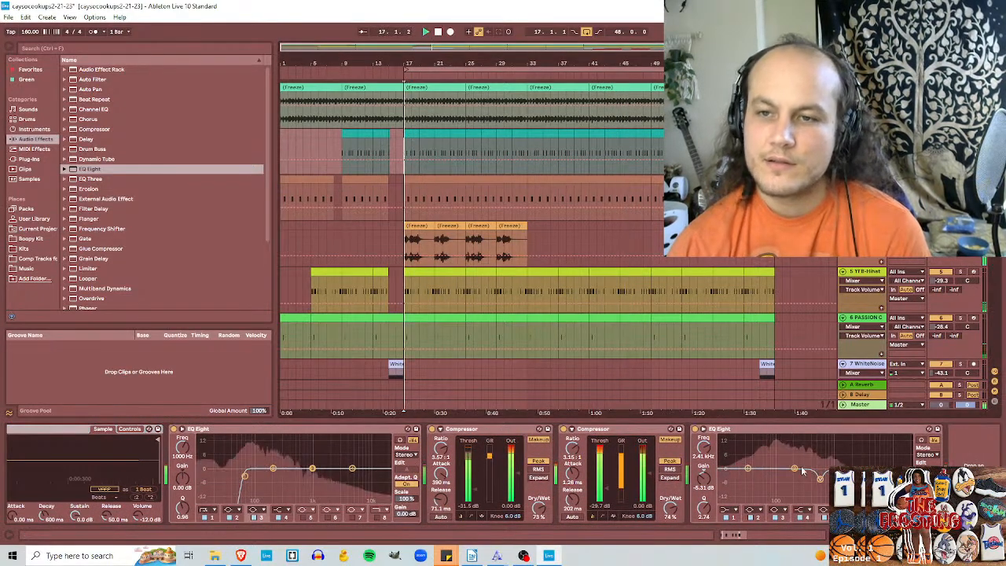
pyautogui.moveTo(795, 469); pyautogui.dragTo(794, 490)
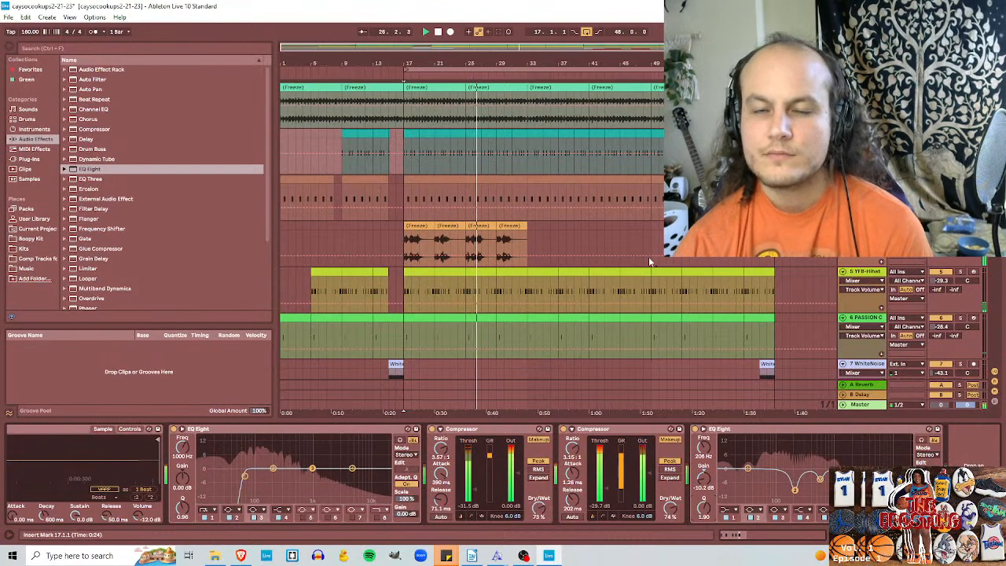
# Step: Add an EQ Eight after the compressor on the fourth track, with a -7.07 dB dip at 129 Hz and a low cut at 182 Hz
pyautogui.click(403, 241)
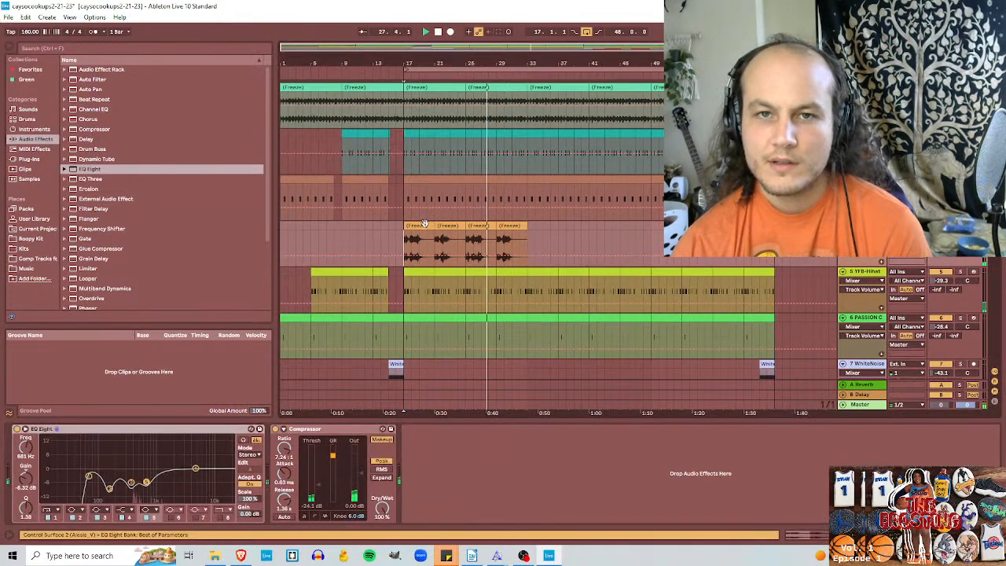
pyautogui.press('space')
pyautogui.press('space')
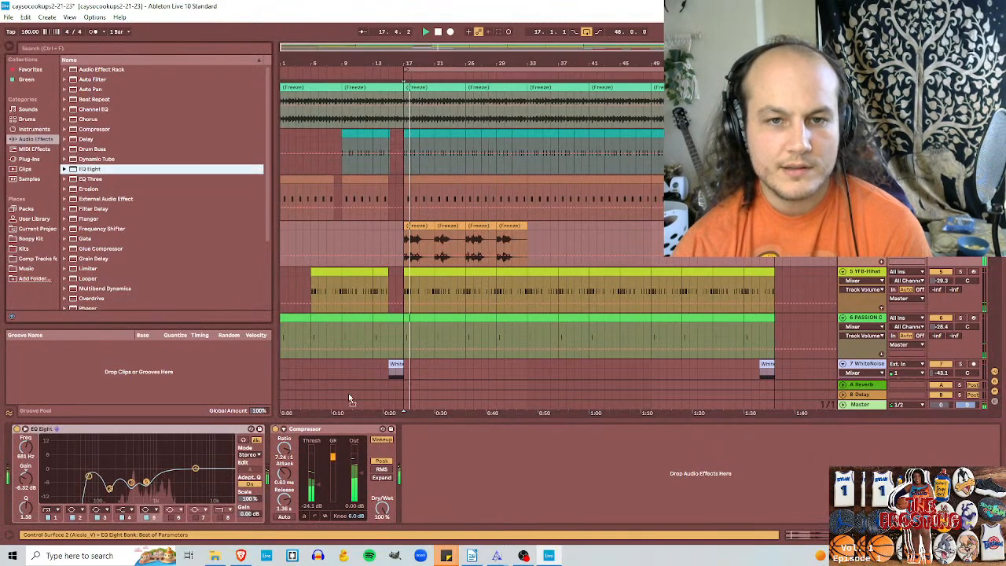
pyautogui.moveTo(86, 169); pyautogui.dragTo(469, 469)
pyautogui.moveTo(416, 507); pyautogui.dragTo(415, 494)
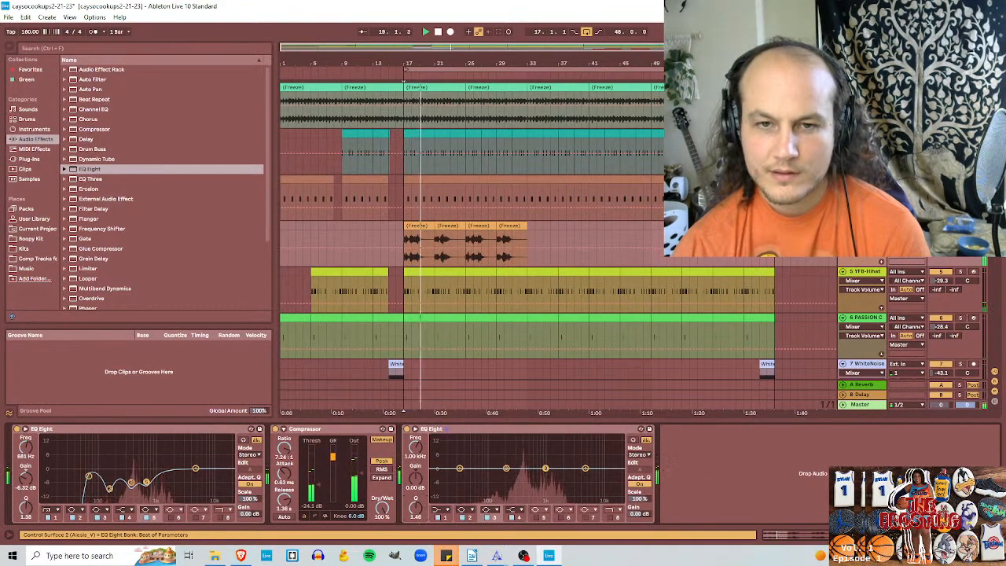
pyautogui.moveTo(547, 471); pyautogui.dragTo(545, 468)
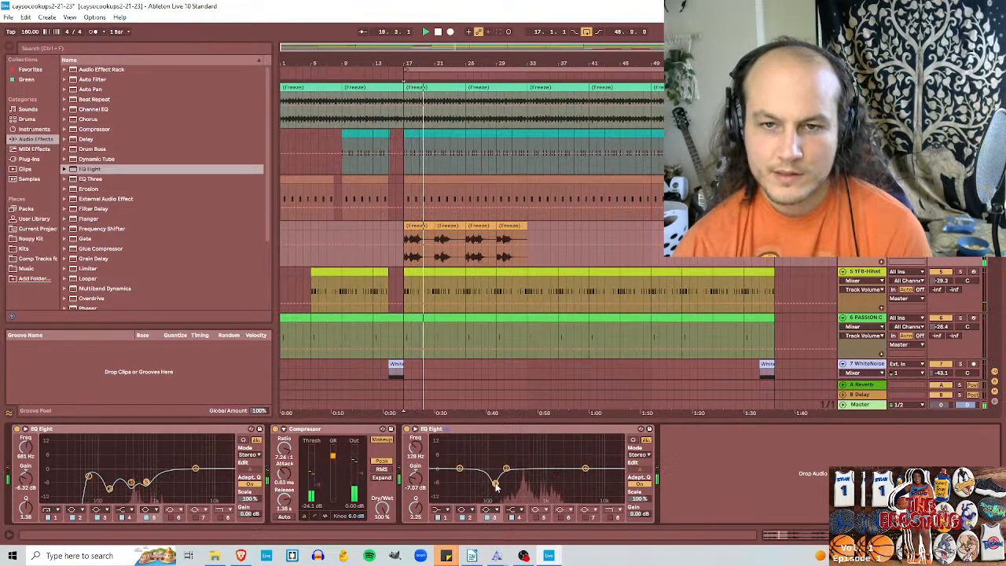
pyautogui.click(436, 457)
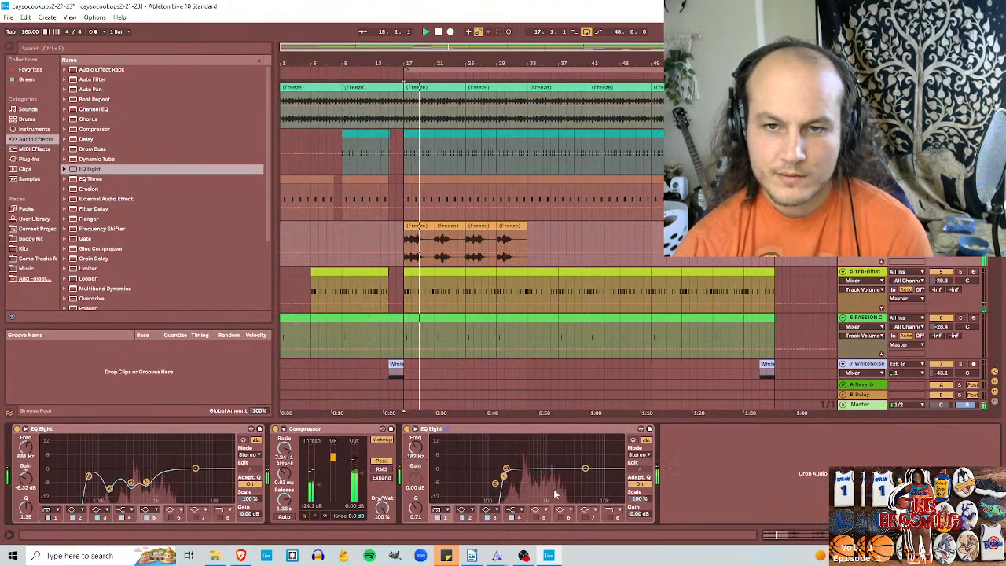
# Step: Dip the fourth track's new EQ Eight to -13.0 dB at 426 Hz with Q 1.79, and replay from bar 17
pyautogui.moveTo(507, 470); pyautogui.dragTo(525, 490)
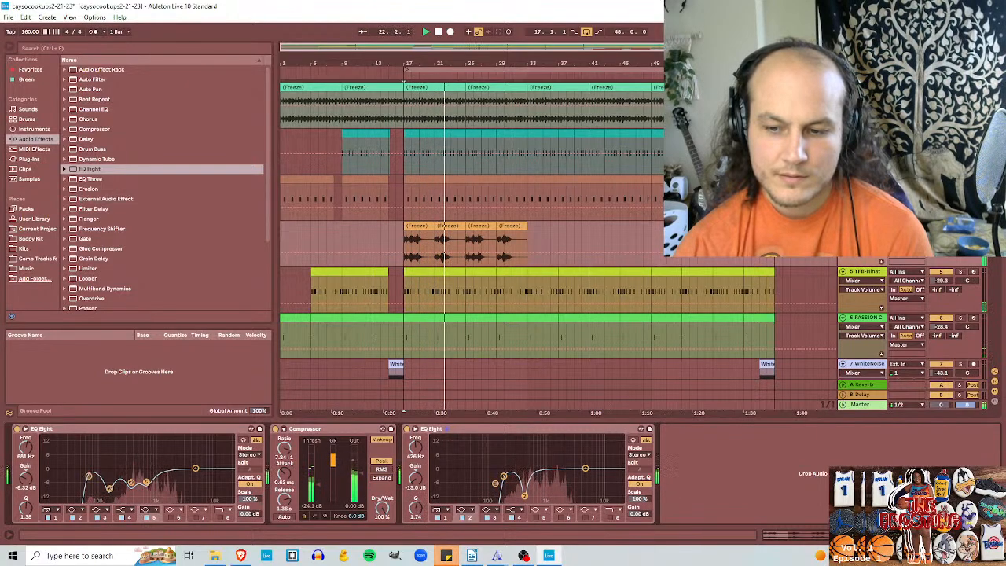
pyautogui.moveTo(526, 490); pyautogui.dragTo(552, 484)
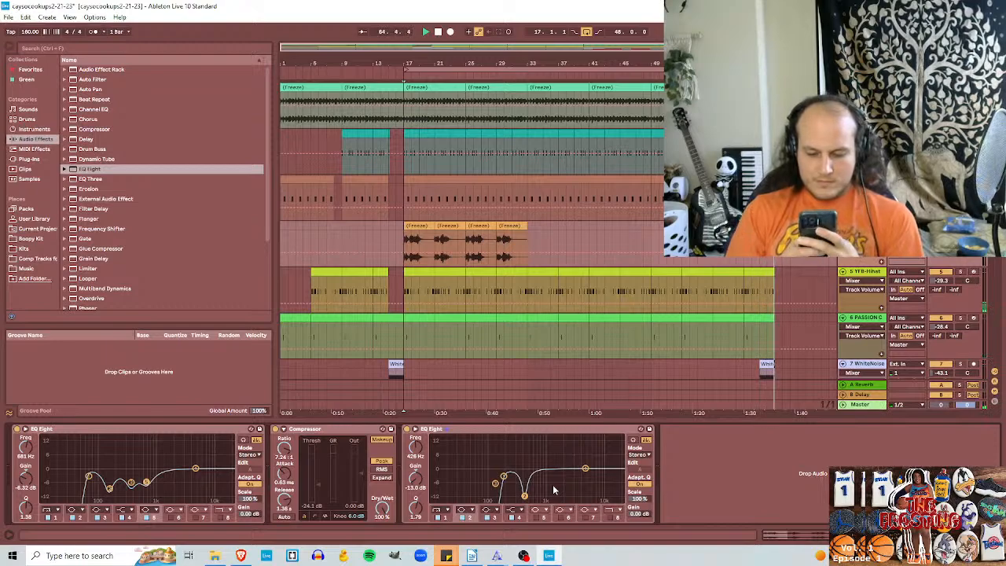
pyautogui.press('space')
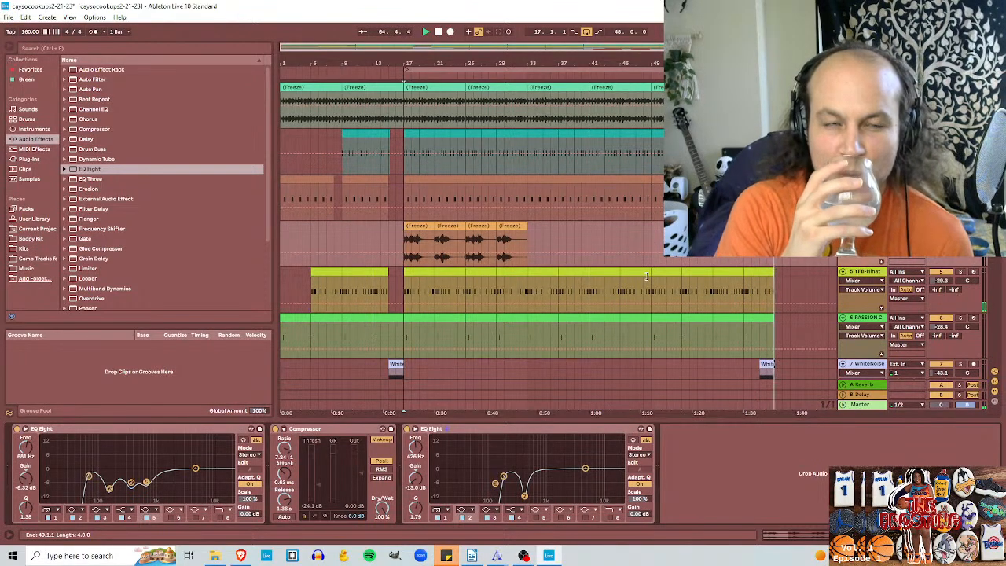
pyautogui.press('space')
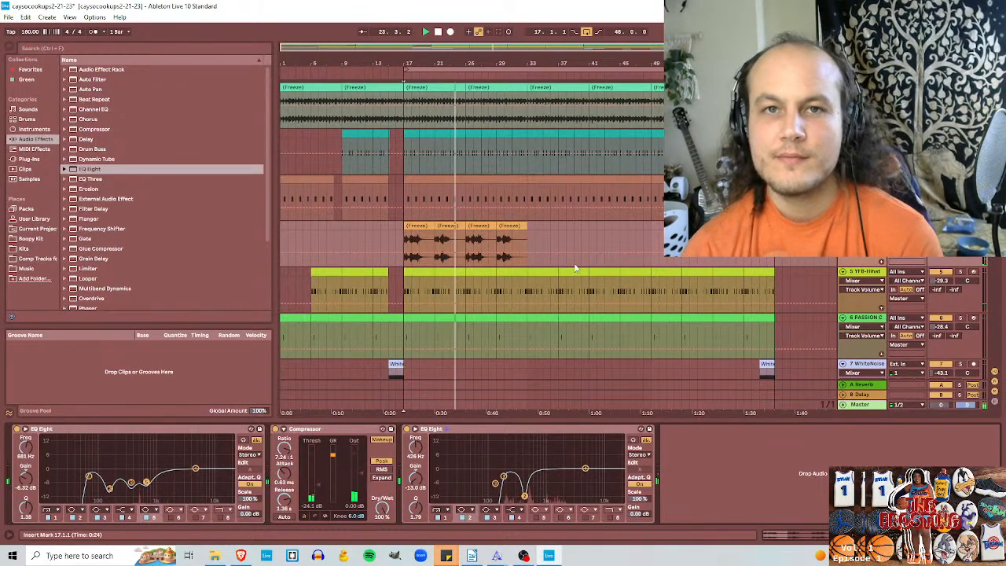
# Step: Duplicate the 48-bar section starting at bar 17 twice in succession across all tracks, with the arrangement loop switched off
pyautogui.moveTo(773, 240); pyautogui.dragTo(407, 226)
pyautogui.hotkey('ctrl', 'shift', 'd')
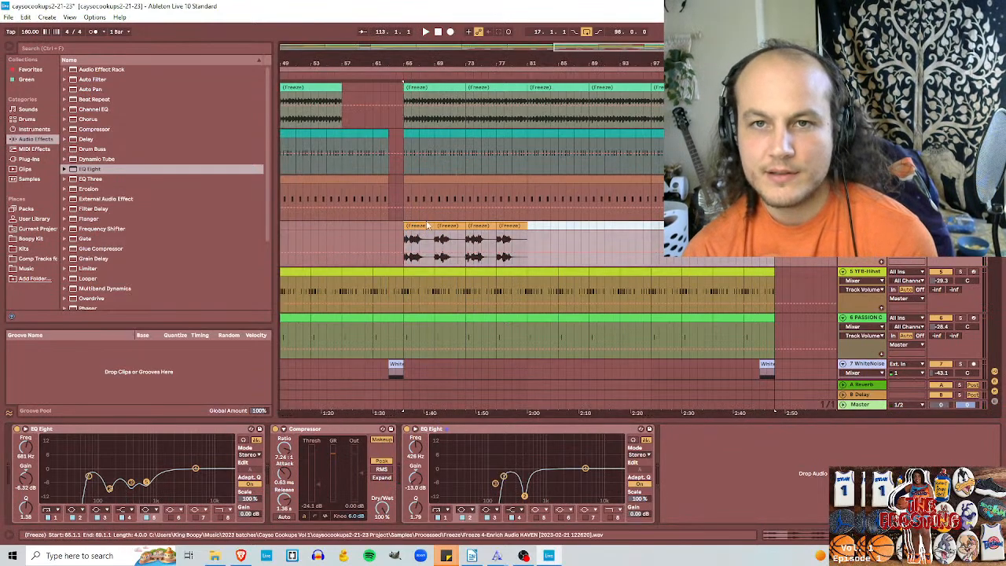
pyautogui.moveTo(596, 46); pyautogui.dragTo(585, 24)
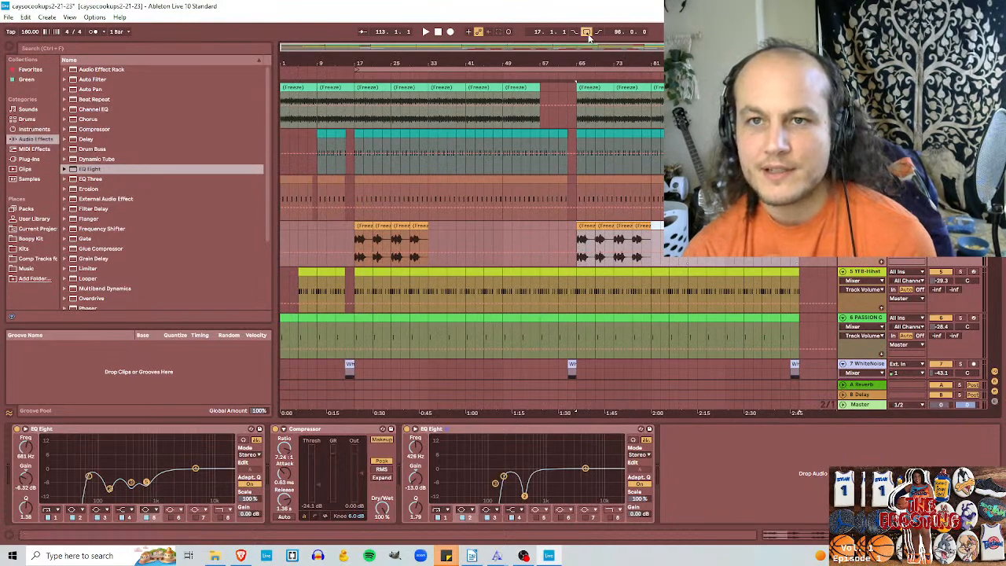
pyautogui.moveTo(798, 244); pyautogui.dragTo(580, 243)
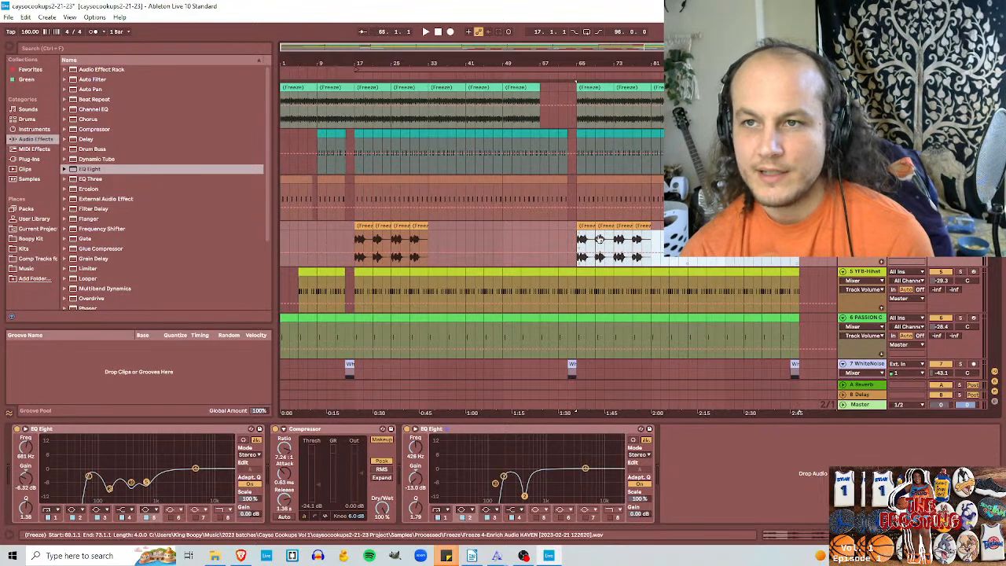
pyautogui.hotkey('ctrl', 'shift', 'd')
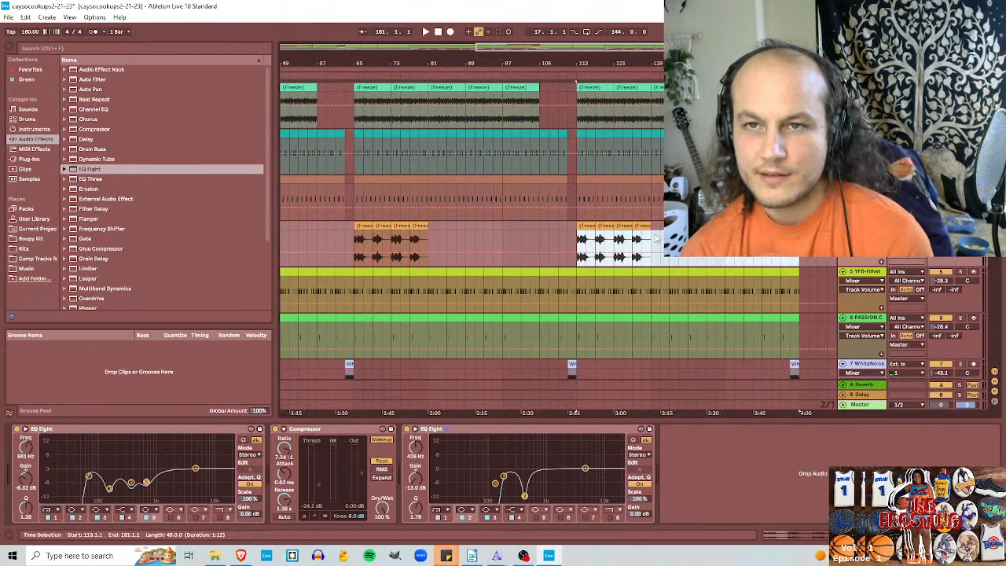
# Step: Delete the last 16 bars of time, from bar 145 to bar 161, across all tracks
pyautogui.moveTo(650, 247); pyautogui.dragTo(577, 96)
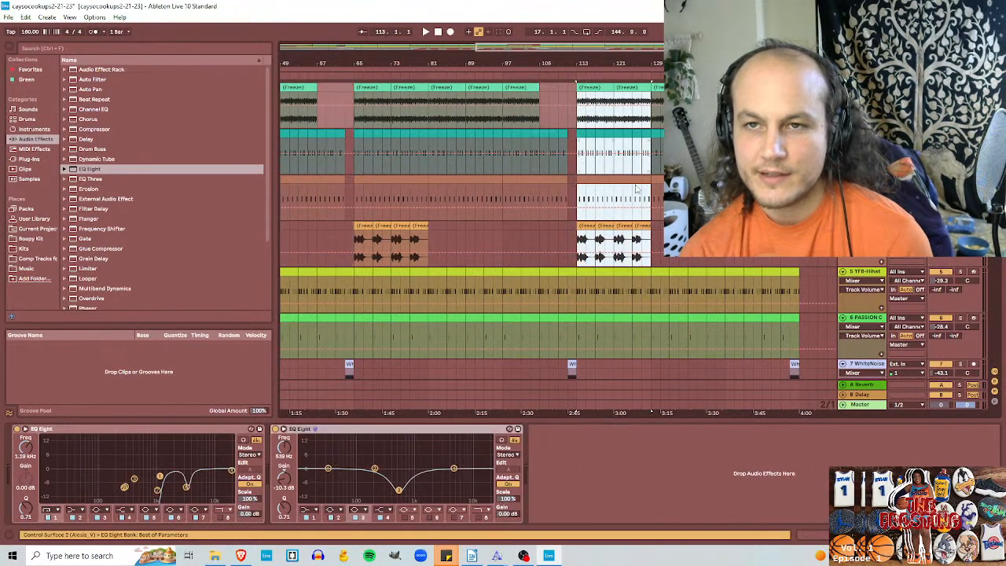
pyautogui.click(652, 239)
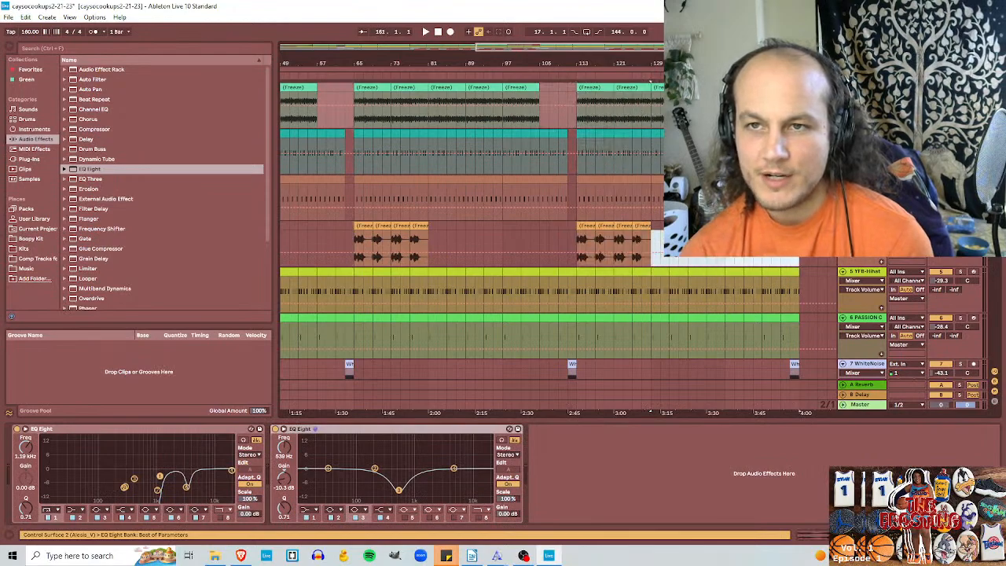
pyautogui.click(724, 245)
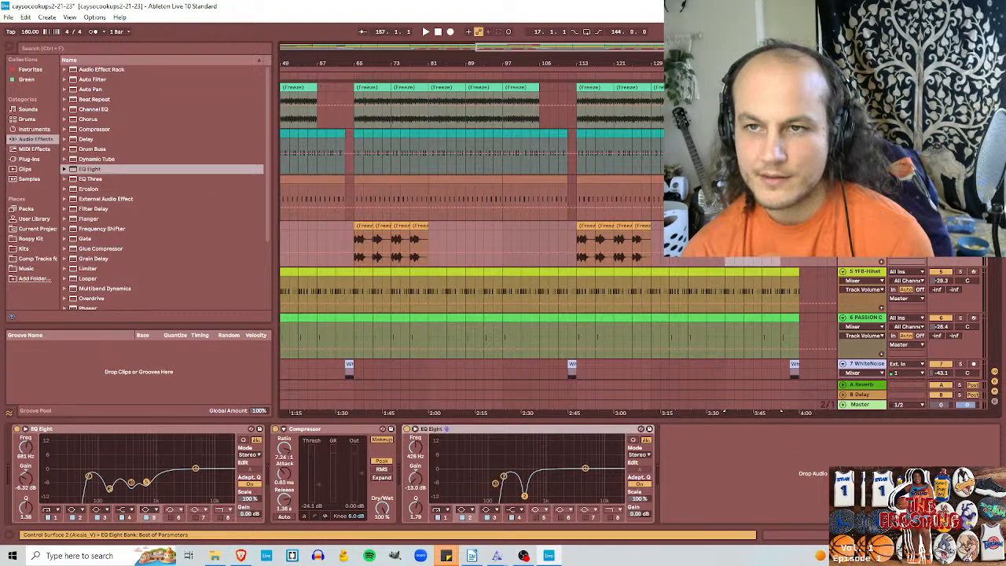
pyautogui.hotkey('ctrl', 'shift', 'Delete')
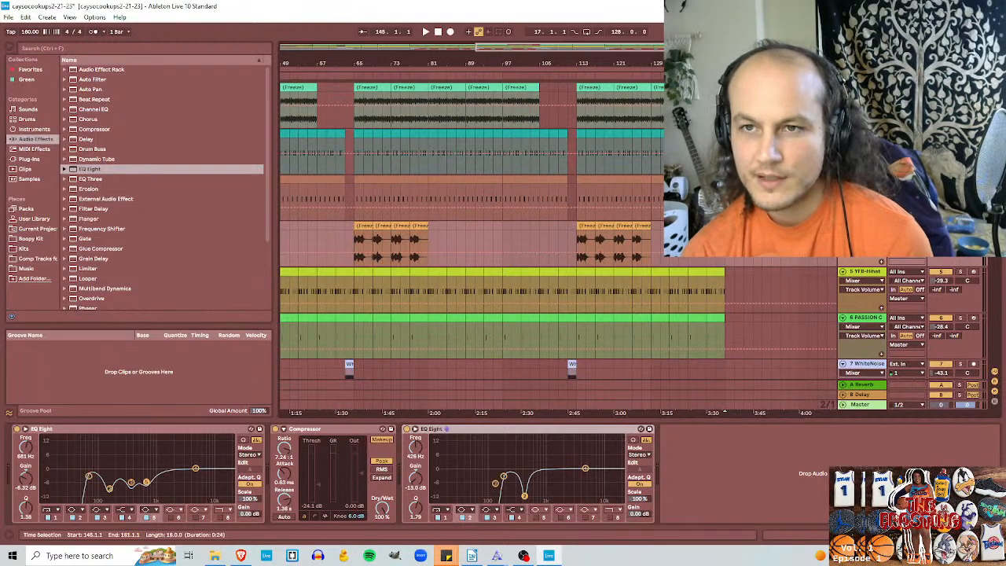
# Step: Automate the Master track volume to fade out from 0.0 dB at bar 129 to -inf at bar 145
pyautogui.rightClick(940, 404)
pyautogui.click(925, 411)
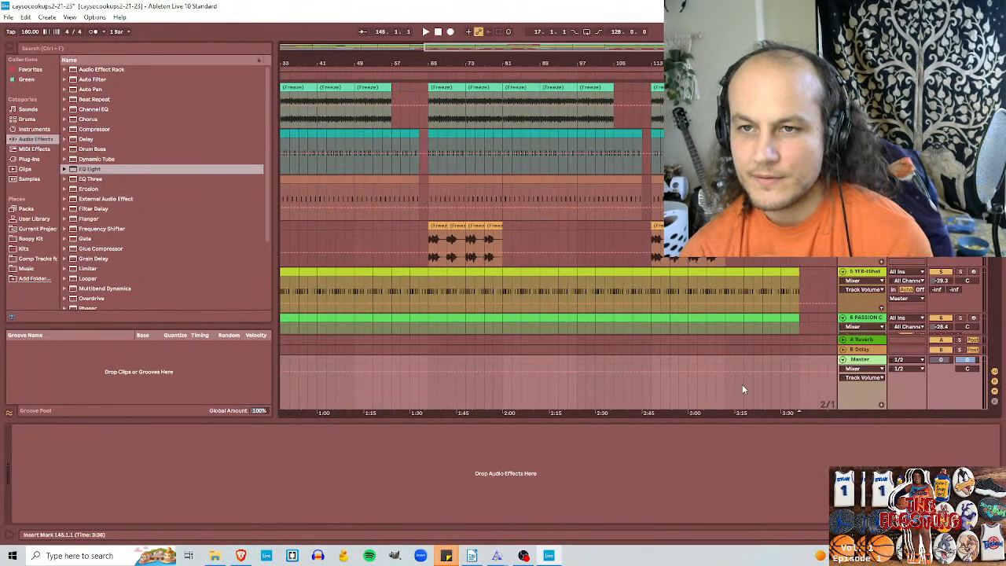
pyautogui.click(726, 371)
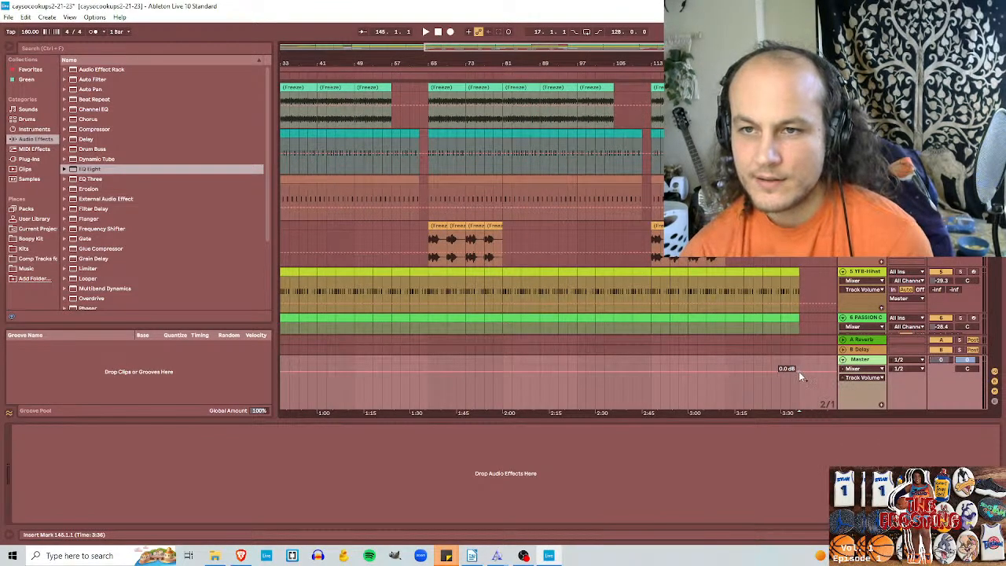
pyautogui.moveTo(798, 371); pyautogui.dragTo(798, 408)
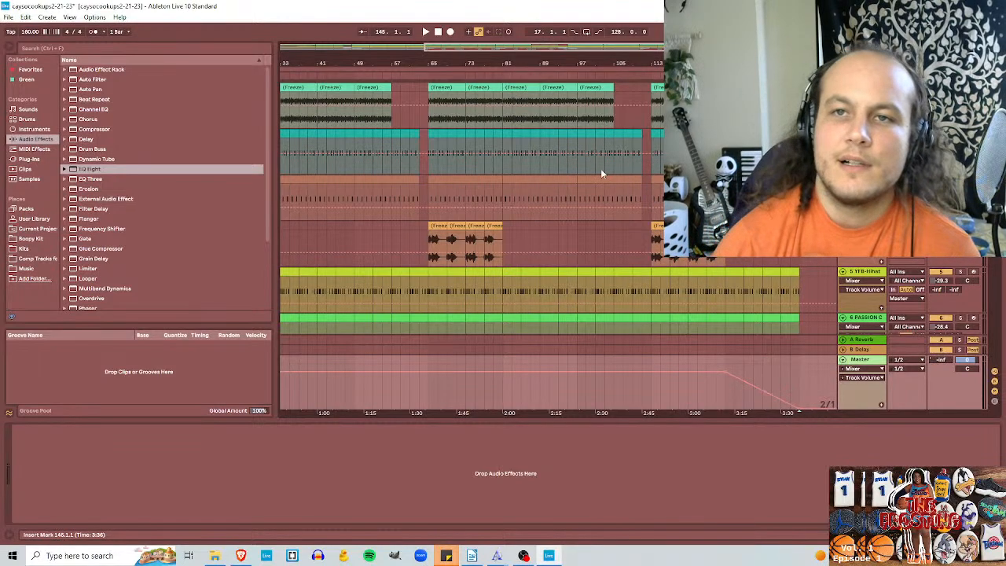
pyautogui.click(530, 46)
pyautogui.moveTo(529, 46); pyautogui.dragTo(530, 28)
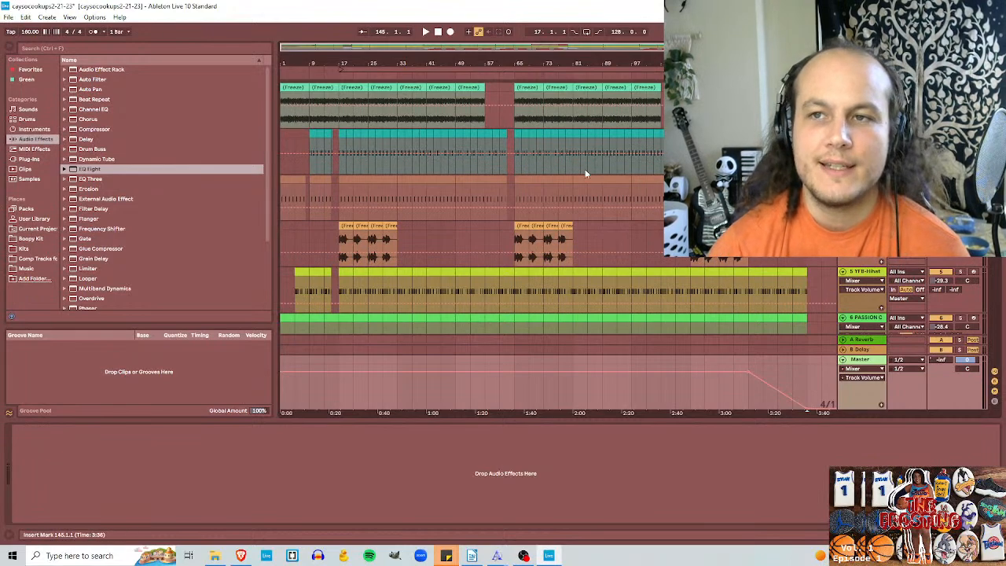
# Step: Delete the empty audio tracks below the Enrich Audio track
pyautogui.scroll(-10, 980, 329)
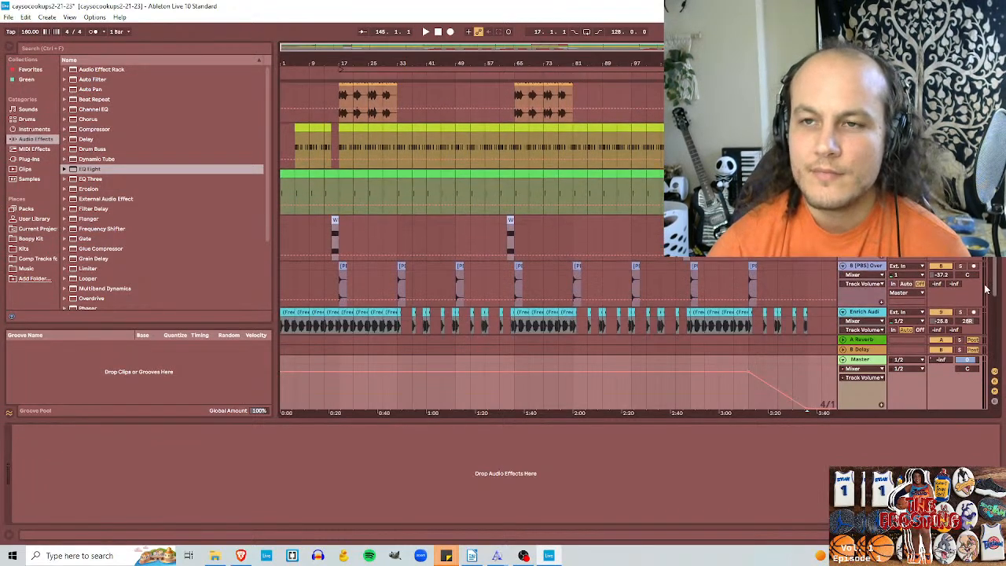
pyautogui.scroll(-3, 970, 325)
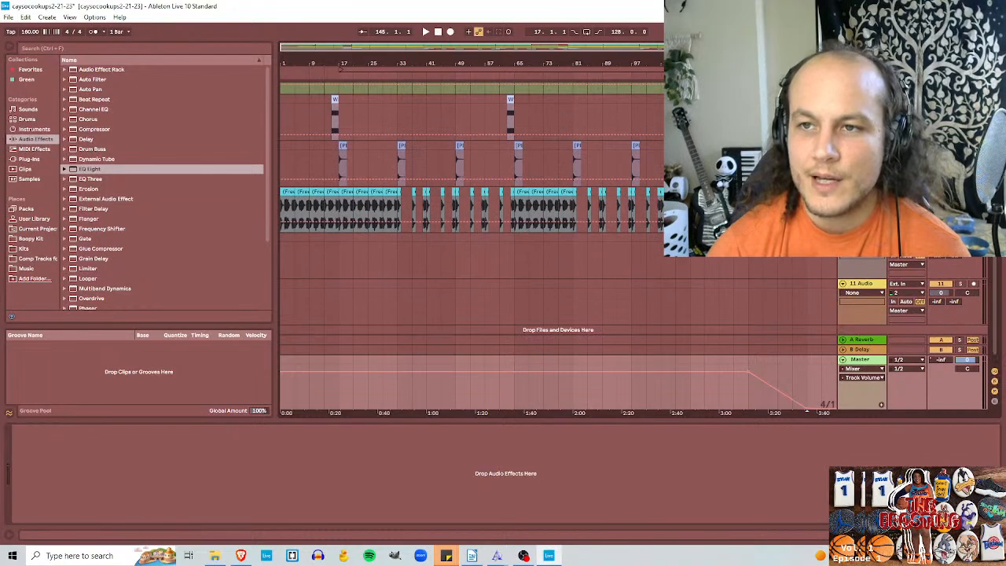
pyautogui.scroll(-2, 970, 325)
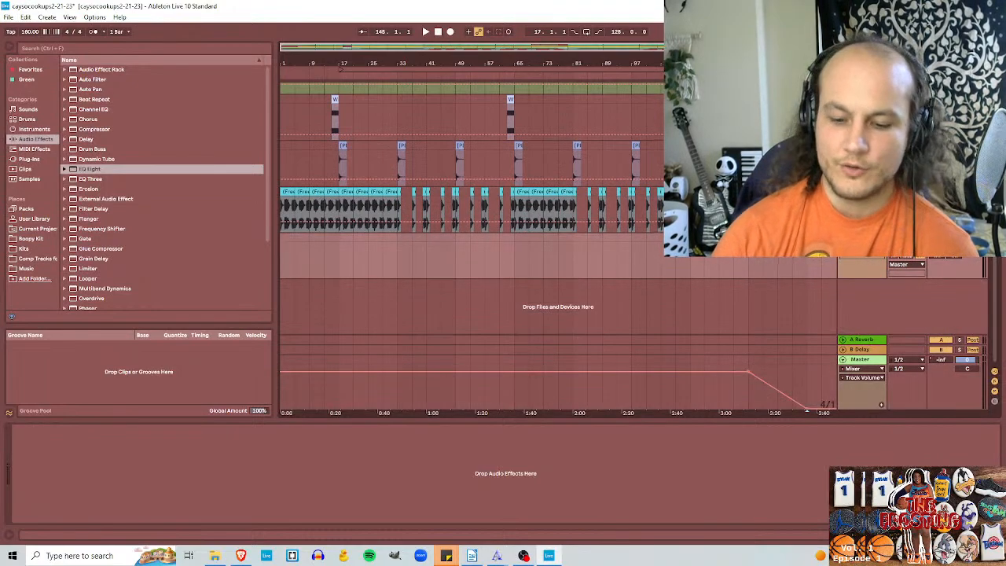
pyautogui.press('Delete')
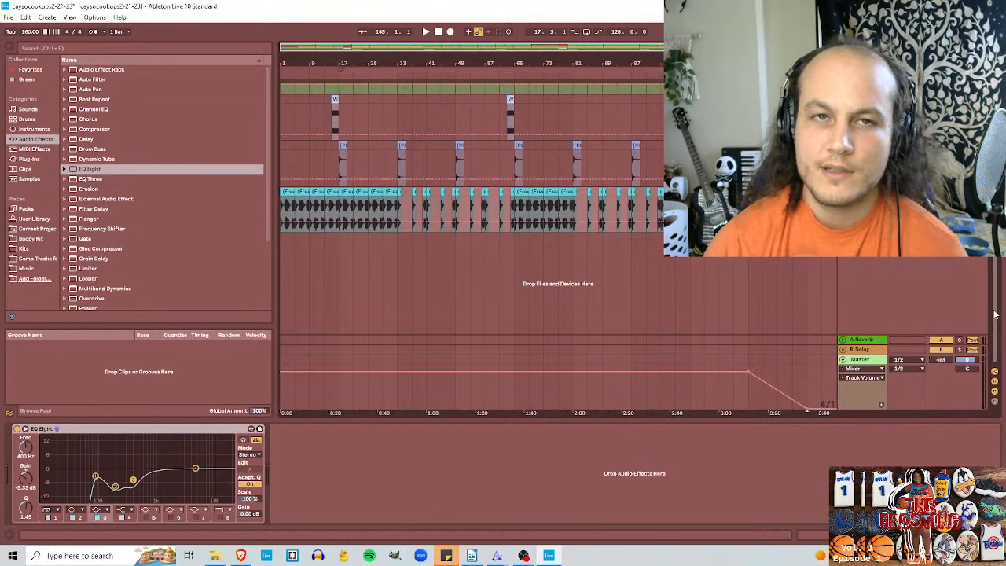
# Step: Play the arrangement from bar 1 and check the stream's audio levels in OBS, returning to Ableton Live
pyautogui.moveTo(994, 310); pyautogui.dragTo(994, 298)
pyautogui.scroll(4, 471, 197)
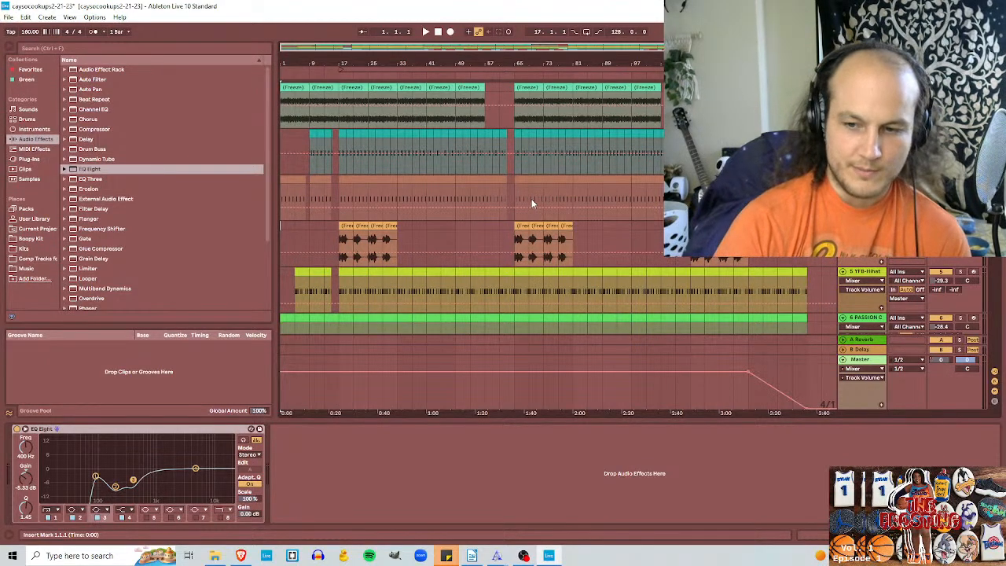
pyautogui.press('space')
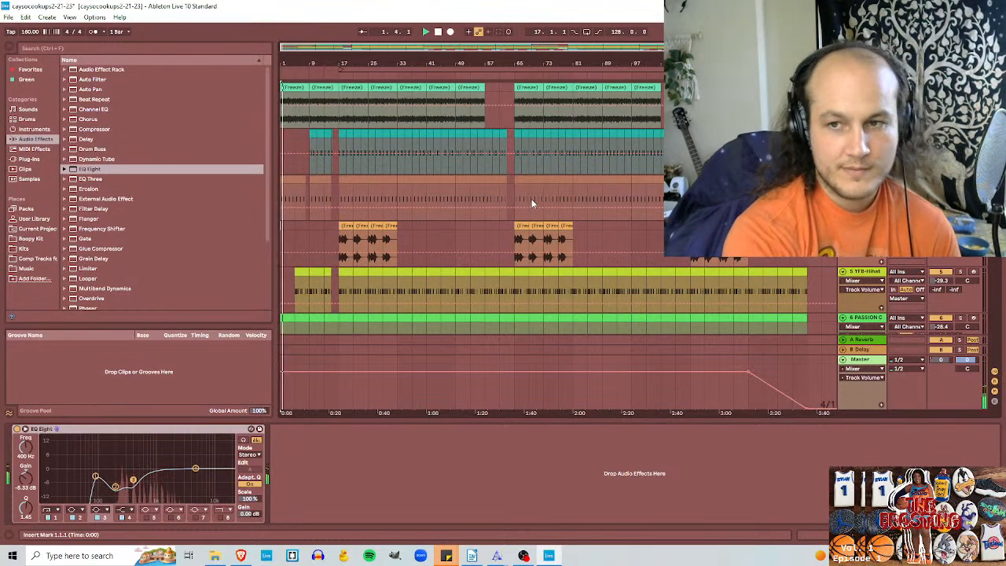
pyautogui.click(523, 556)
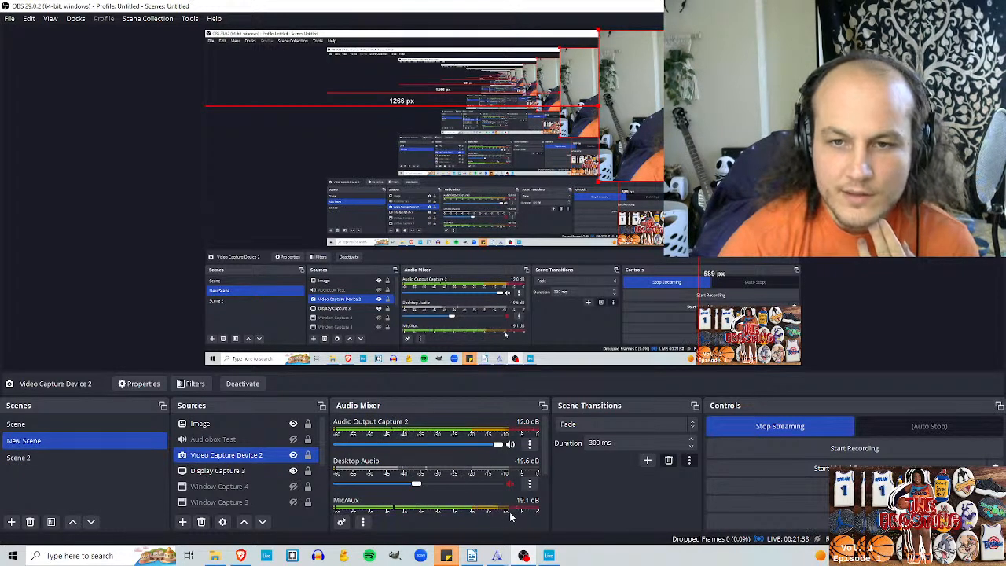
pyautogui.hotkey('alt', 'Tab')
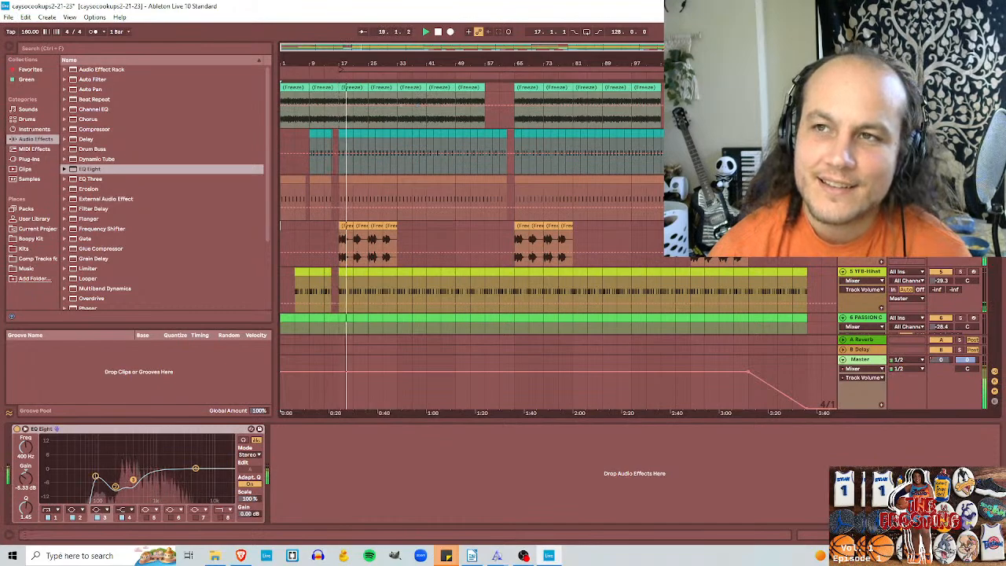
# Step: Set the loop region to bars 17 to 33, recheck the stream in OBS and return to Ableton Live
pyautogui.moveTo(806, 70); pyautogui.dragTo(399, 78)
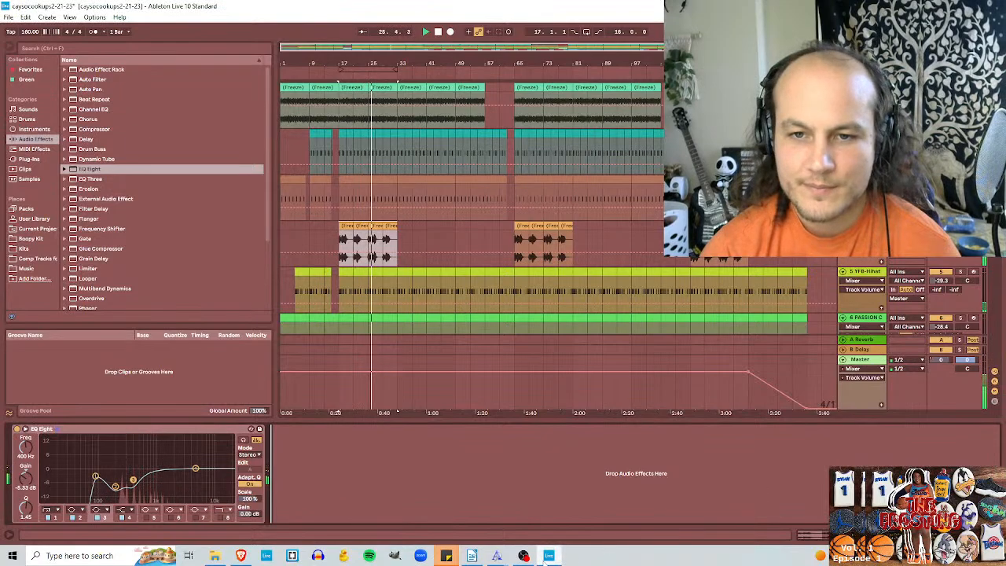
pyautogui.click(524, 556)
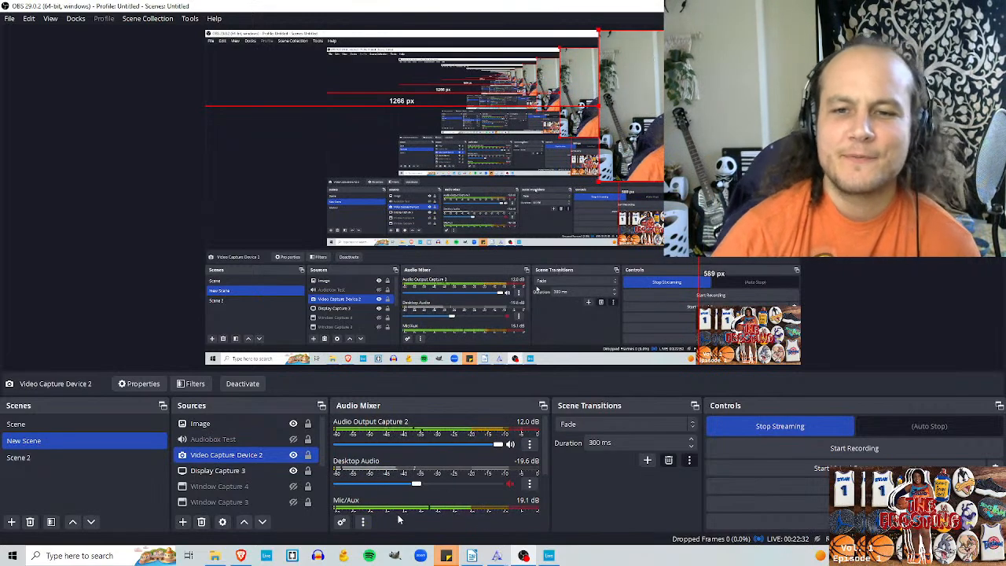
pyautogui.click(549, 555)
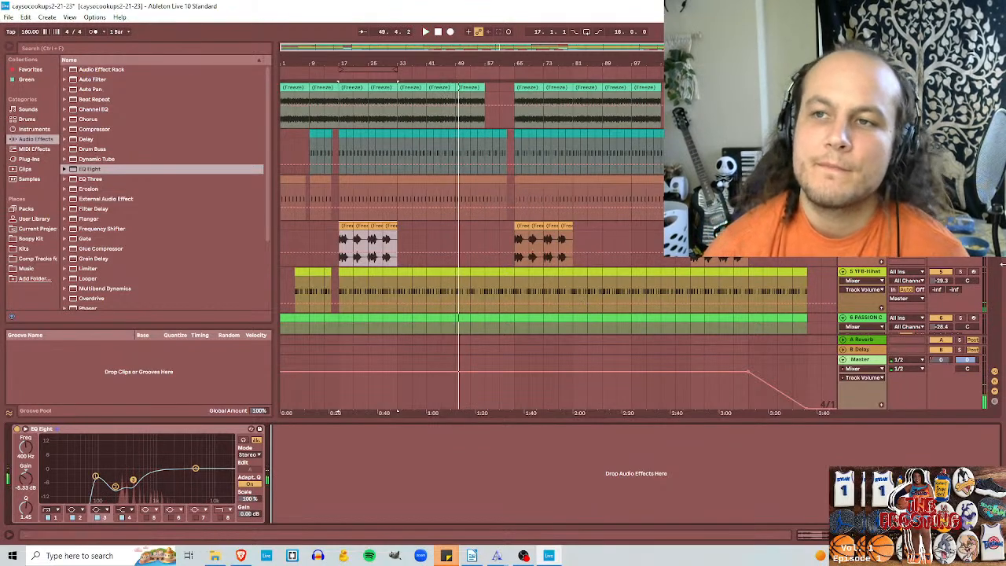
# Step: Insert a new MIDI track directly below the fourth track
pyautogui.scroll(-5, 601, 253)
pyautogui.moveTo(1004, 323); pyautogui.dragTo(1002, 267)
pyautogui.click(863, 144)
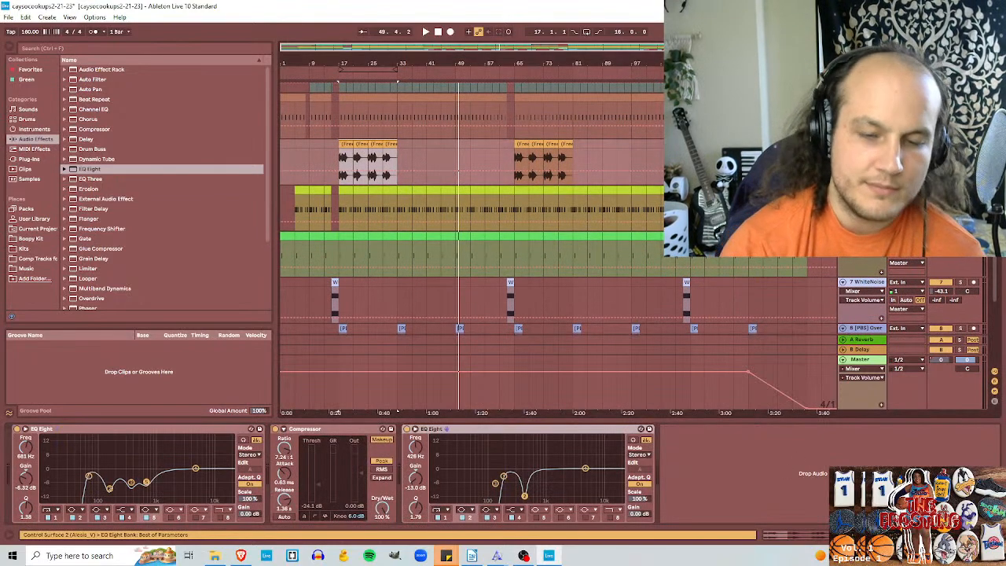
pyautogui.hotkey('ctrl', 'shift', 't')
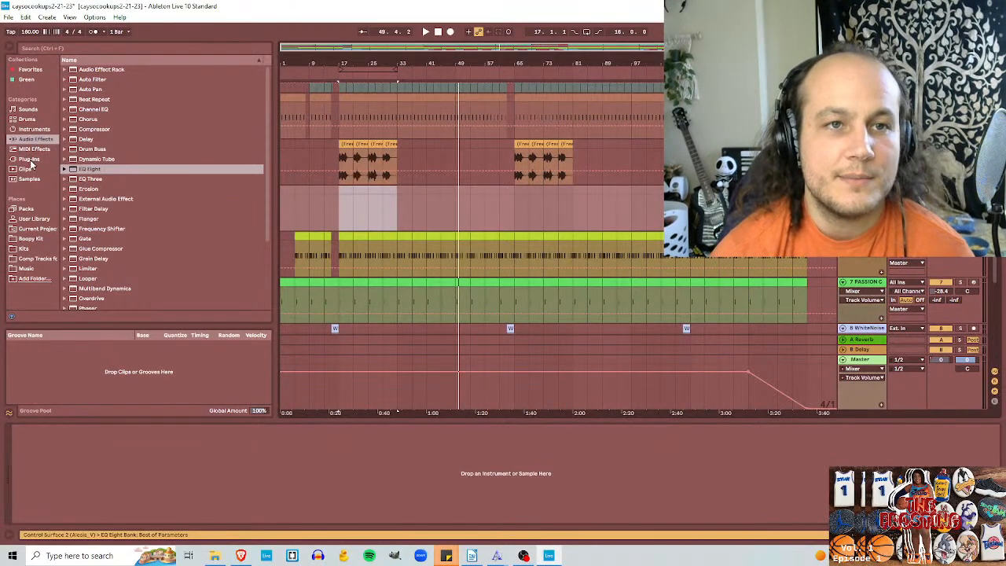
# Step: Browse the Kits place and expand the nested 01_King Kit 3 folder to show its sample categories
pyautogui.click(36, 249)
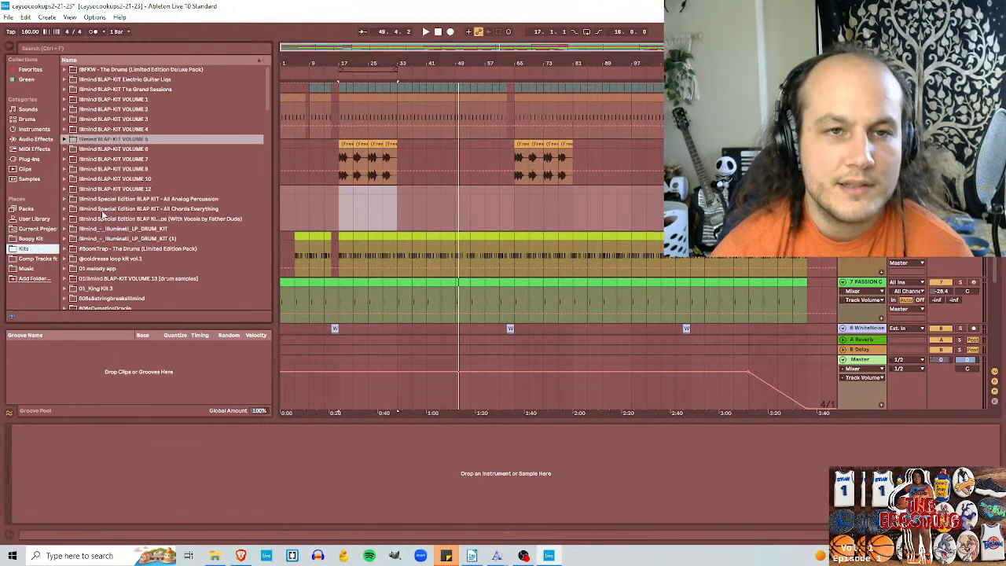
pyautogui.scroll(-3, 102, 213)
pyautogui.click(66, 215)
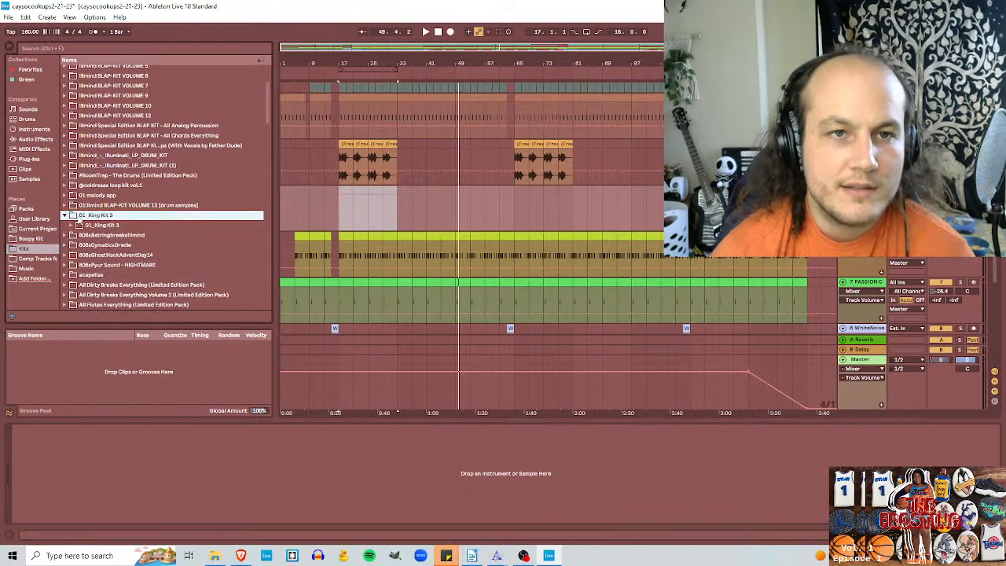
pyautogui.scroll(-3, 71, 188)
pyautogui.click(70, 163)
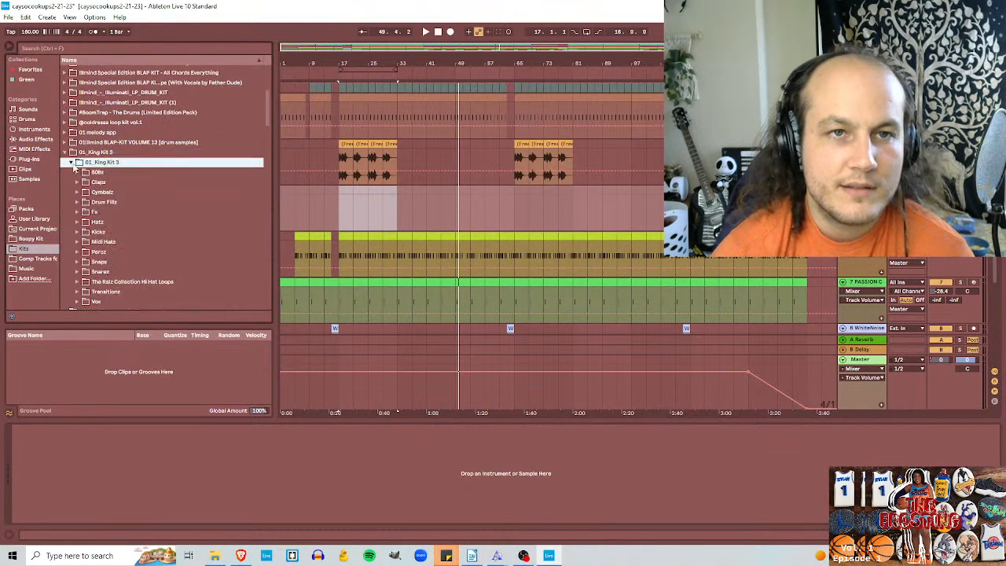
# Step: Play the loop from bar 17, preview 808 [ 50k ].wav from the 808z folder, and lower the cue volume to -13.5 dB
pyautogui.click(338, 217)
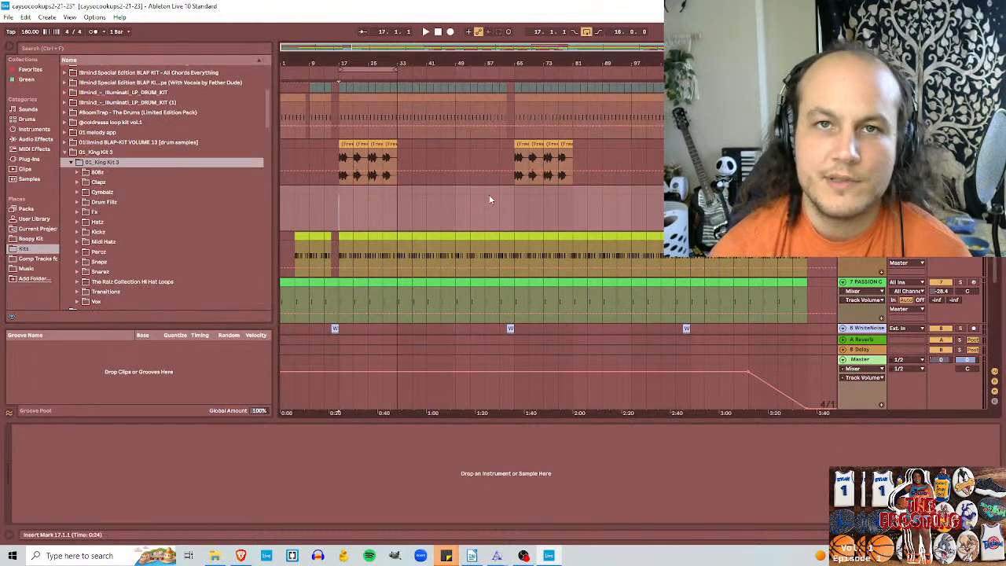
pyautogui.press('space')
pyautogui.click(97, 171)
pyautogui.click(110, 181)
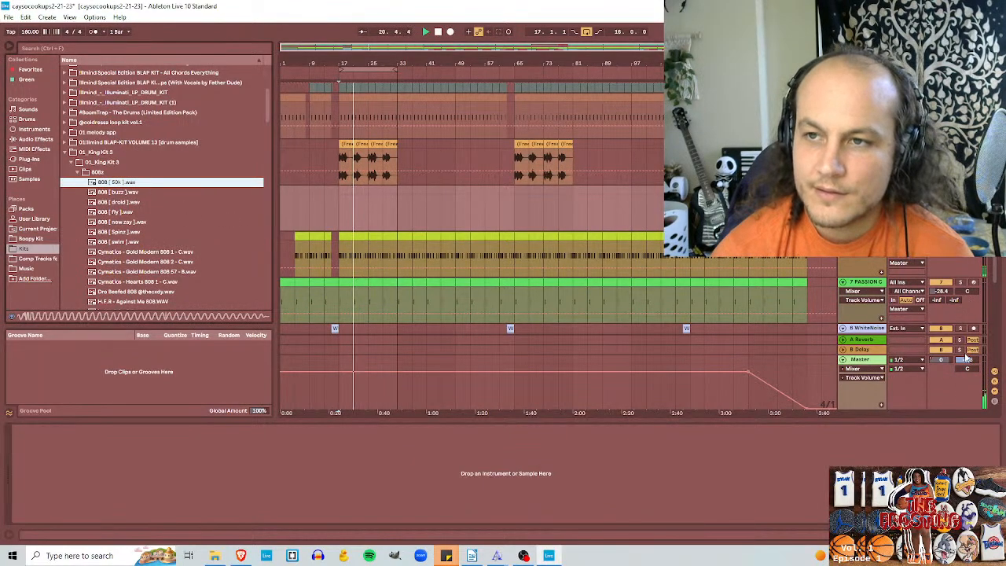
pyautogui.moveTo(966, 359); pyautogui.dragTo(966, 372)
# Step: Audition the buzz, droid and fly 808 samples, and load 808 [ fly ].wav onto the new MIDI track
pyautogui.click(154, 194)
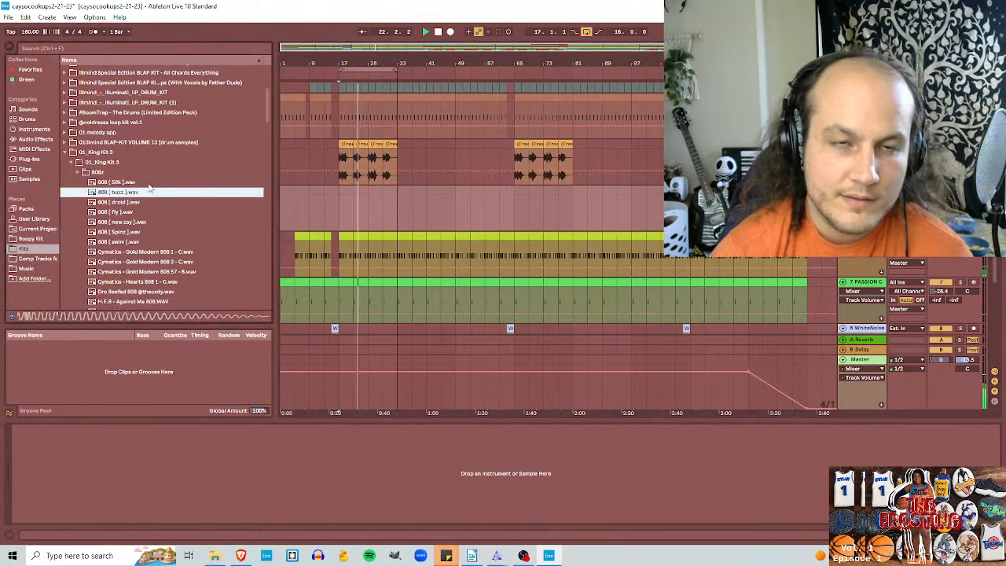
pyautogui.click(148, 202)
pyautogui.click(137, 212)
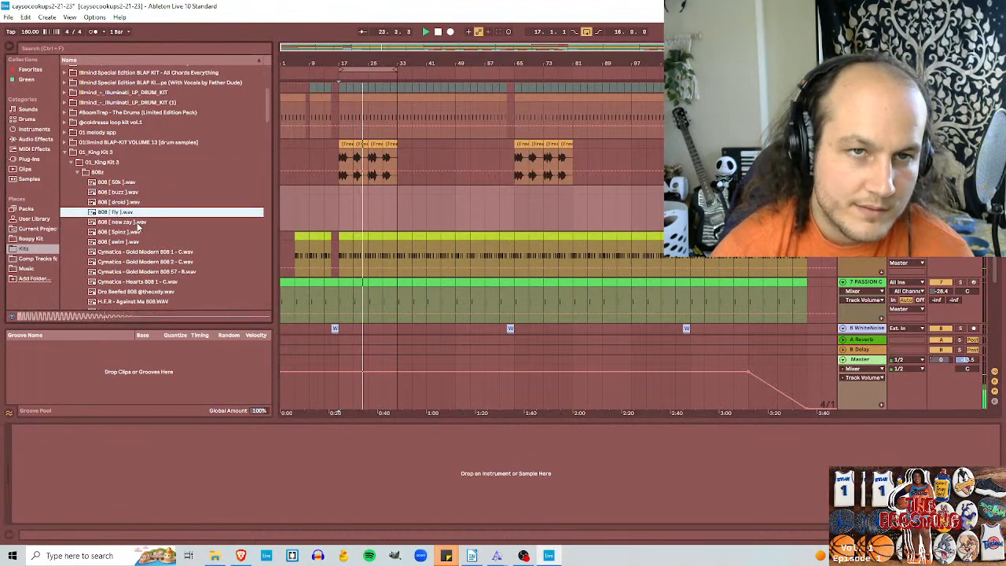
pyautogui.click(339, 213)
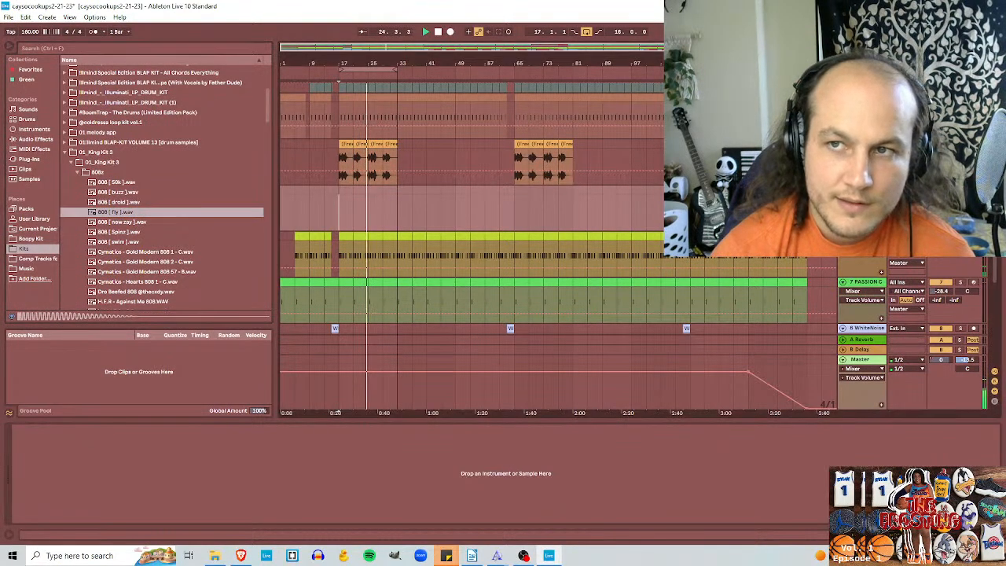
pyautogui.doubleClick(114, 212)
# Step: Compare the neighbouring 808 samples and load 808 [ now zay ].wav onto the new MIDI track
pyautogui.click(130, 223)
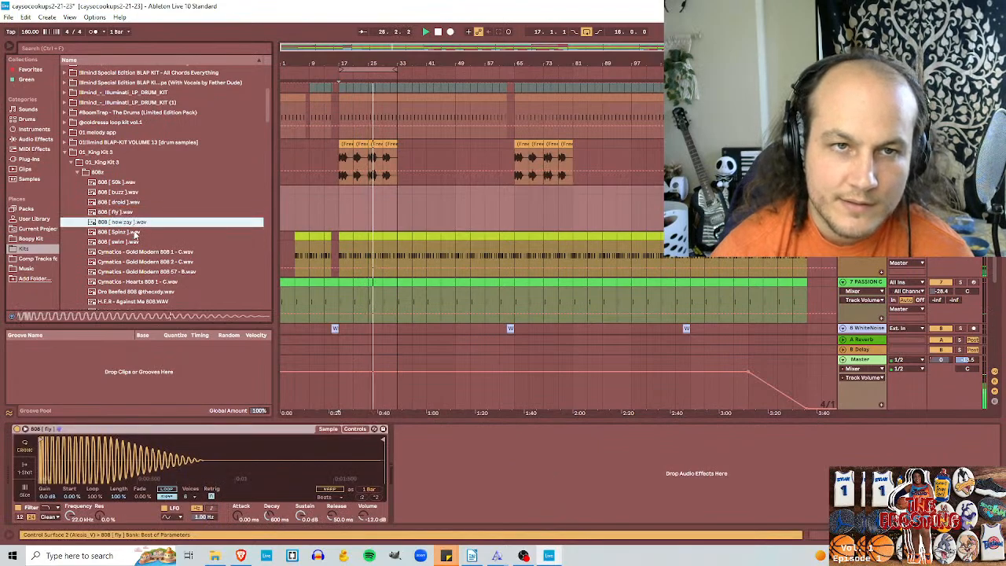
pyautogui.click(134, 234)
pyautogui.click(131, 215)
pyautogui.click(135, 223)
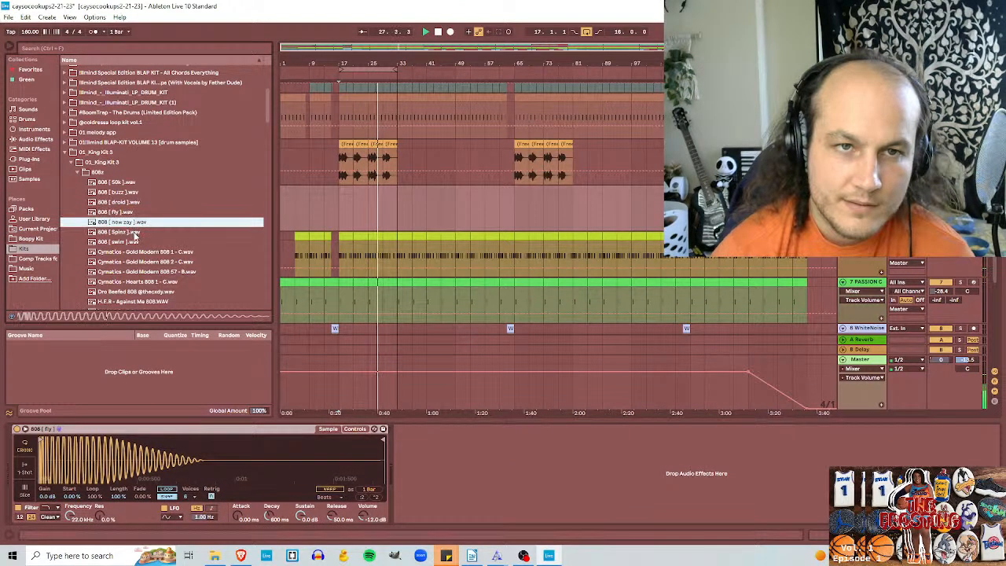
pyautogui.doubleClick(159, 222)
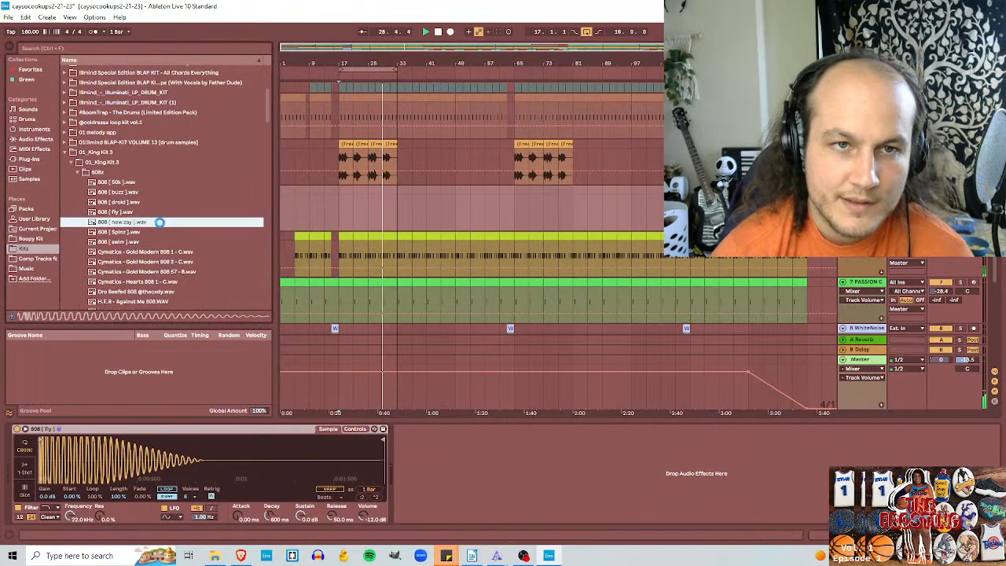
# Step: Audition the Cymatics Gold Modern 808s and the remaining samples down to jt 808 7 (solid).wav
pyautogui.click(145, 251)
pyautogui.scroll(-1, 145, 252)
pyautogui.click(147, 230)
pyautogui.click(148, 239)
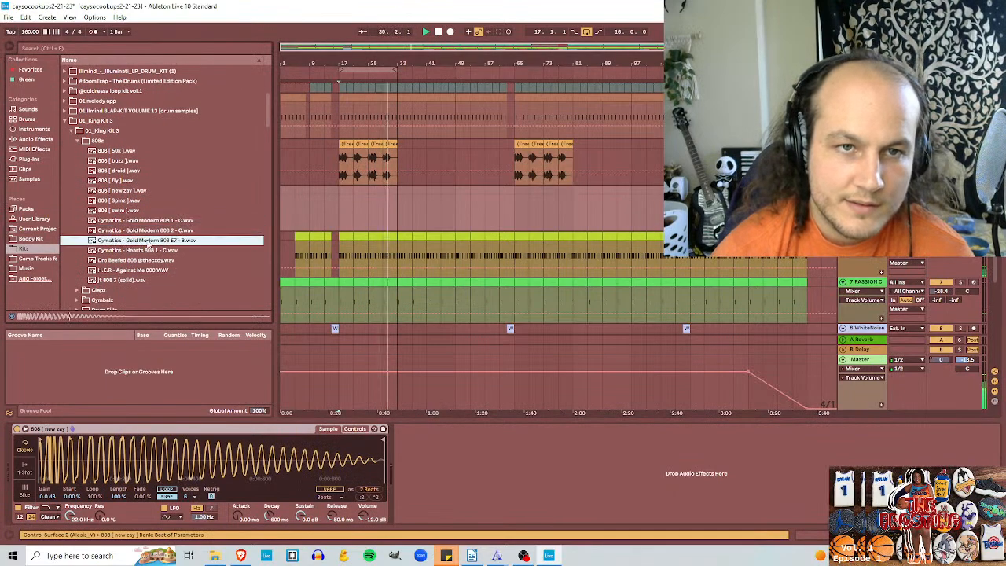
pyautogui.press('Down')
pyautogui.press('Down')
pyautogui.press('Down')
pyautogui.press('Down')
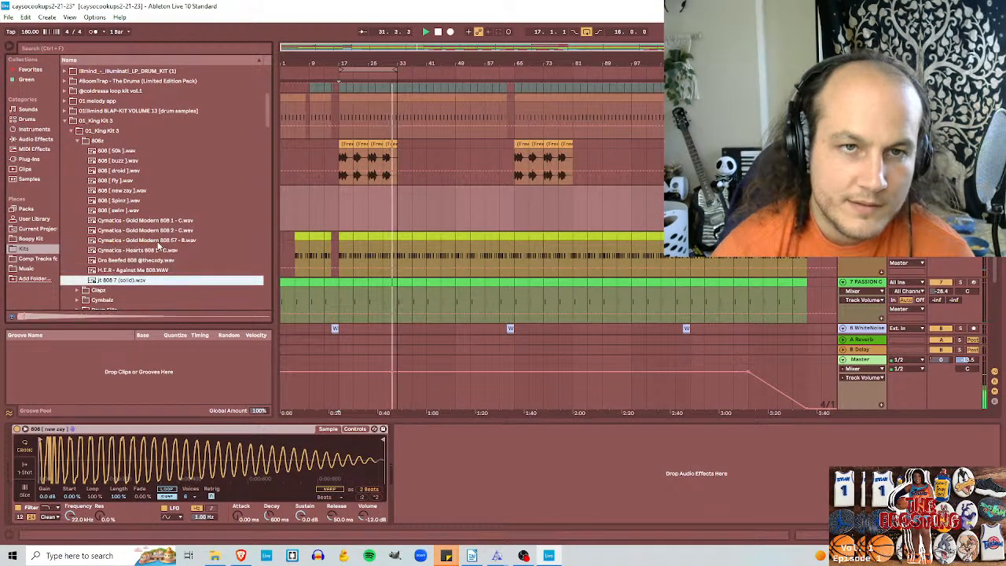
# Step: Compare Cymatics - Gold Modern 808 1 - C.wav with Gold Modern 808 2 and the samples above it during playback
pyautogui.click(158, 231)
pyautogui.click(164, 221)
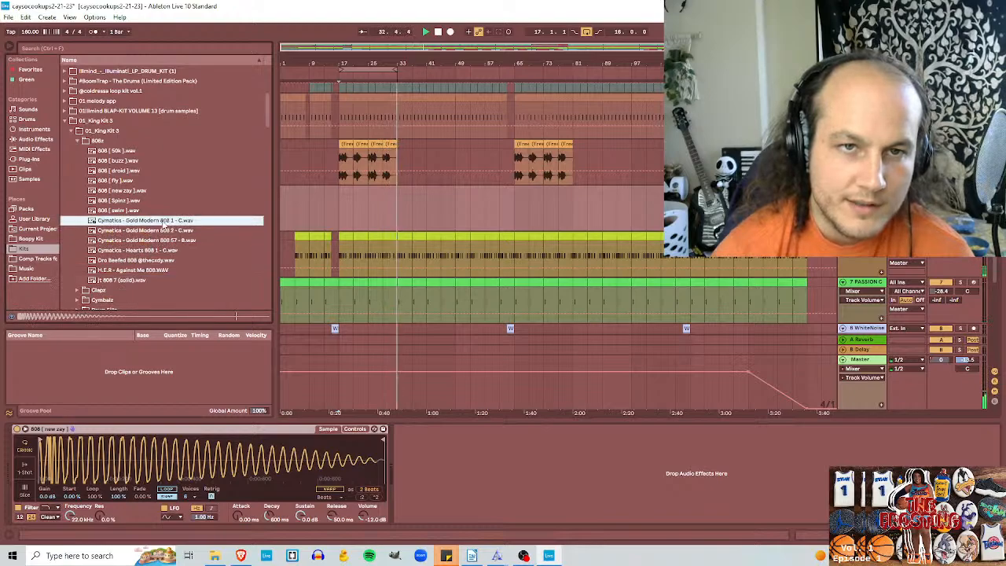
pyautogui.press('Down')
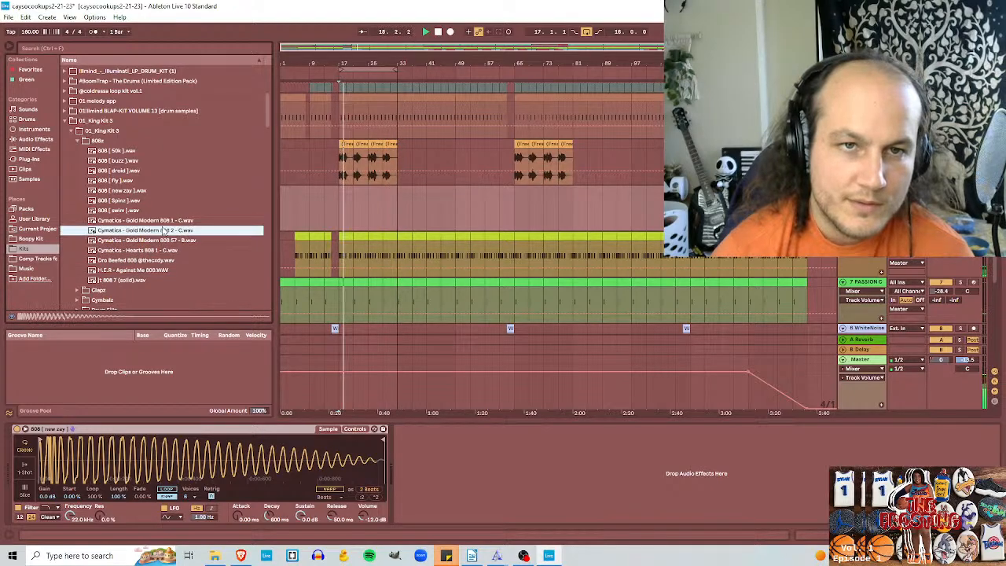
pyautogui.press('Up')
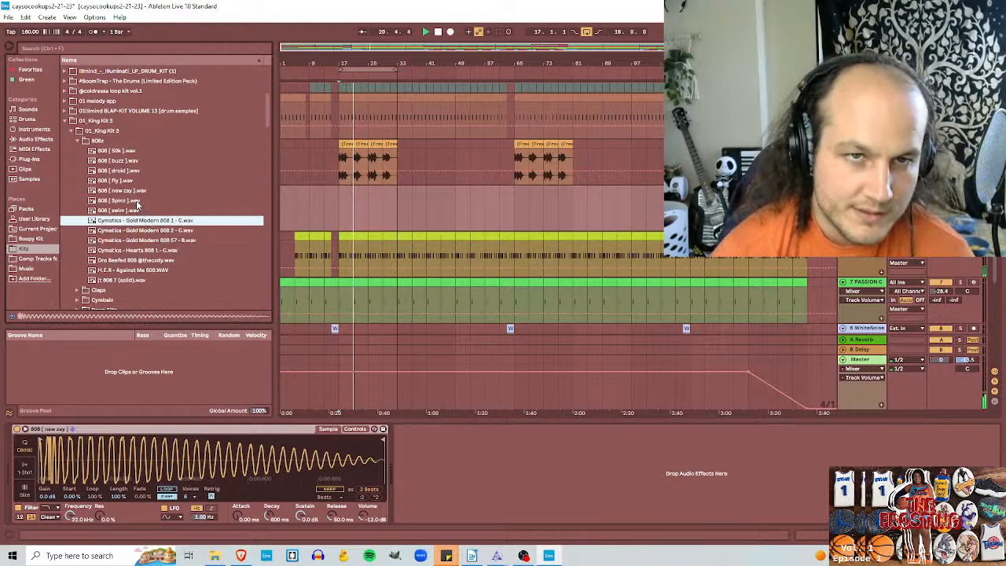
pyautogui.press('Up')
pyautogui.press('Up')
pyautogui.press('Up')
pyautogui.click(155, 221)
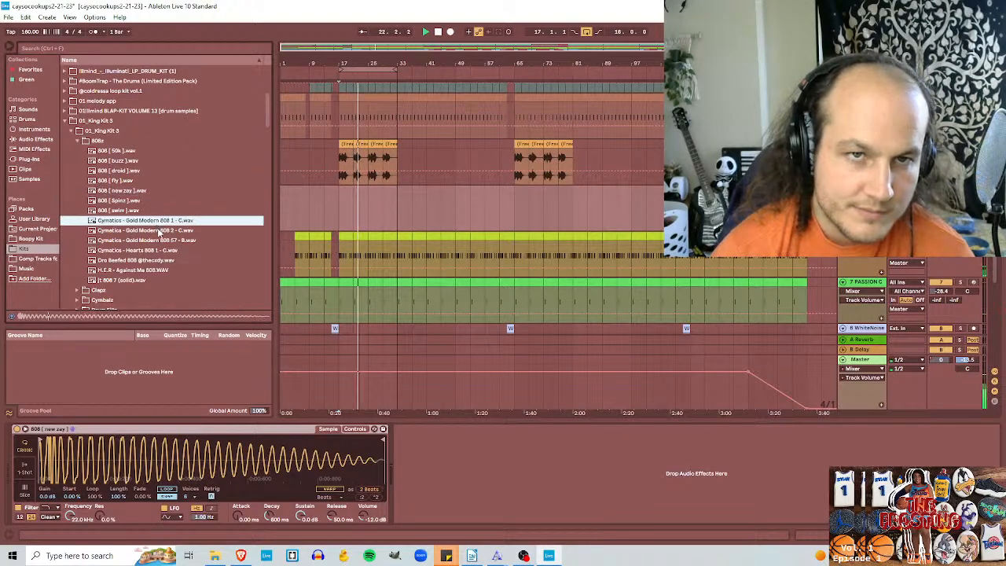
pyautogui.click(160, 230)
pyautogui.click(167, 222)
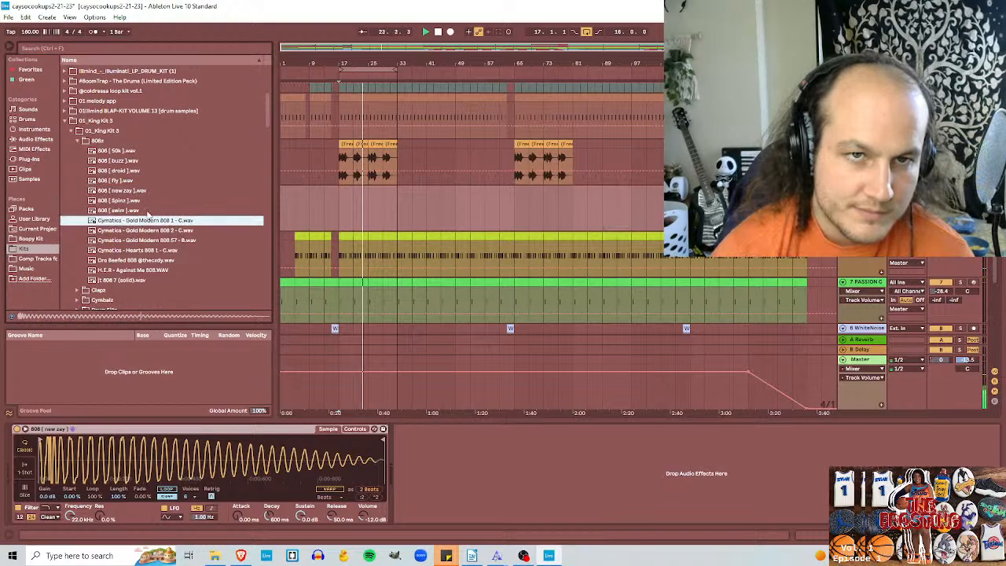
# Step: Load Cymatics - Gold Modern 808 1 - C.wav as the instrument on the 808 MIDI track
pyautogui.doubleClick(145, 220)
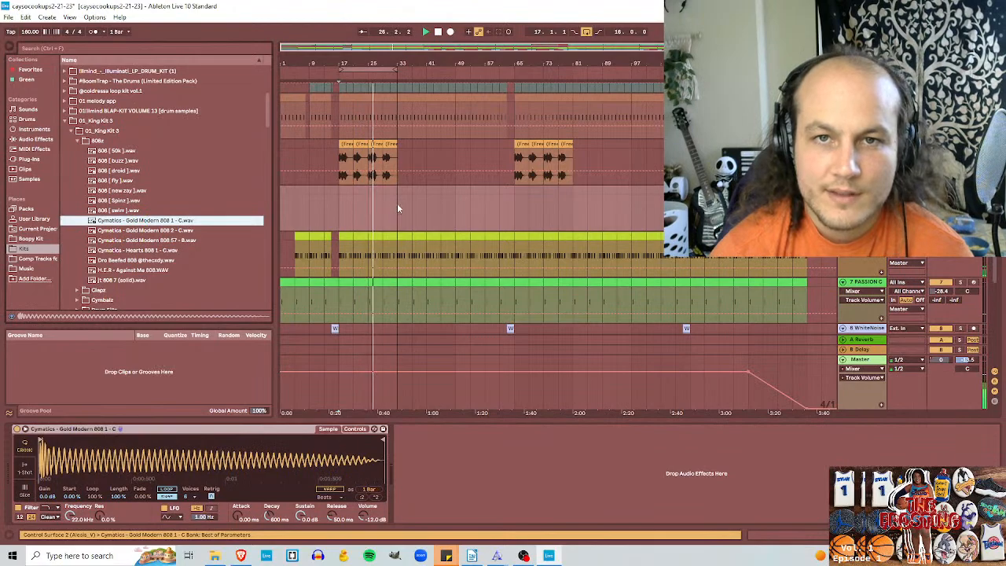
pyautogui.scroll(4, 393, 211)
pyautogui.scroll(-5, 378, 247)
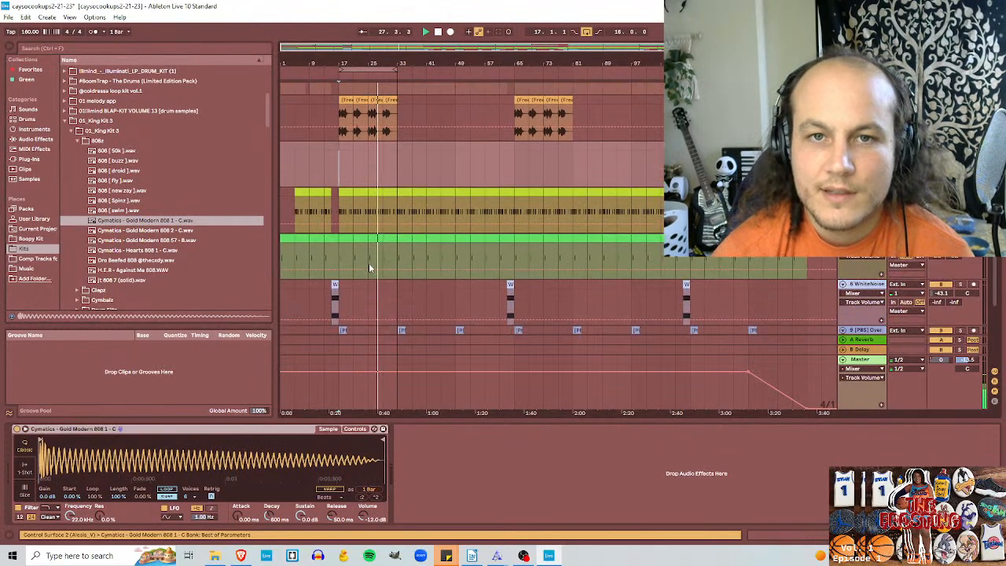
pyautogui.scroll(5, 377, 266)
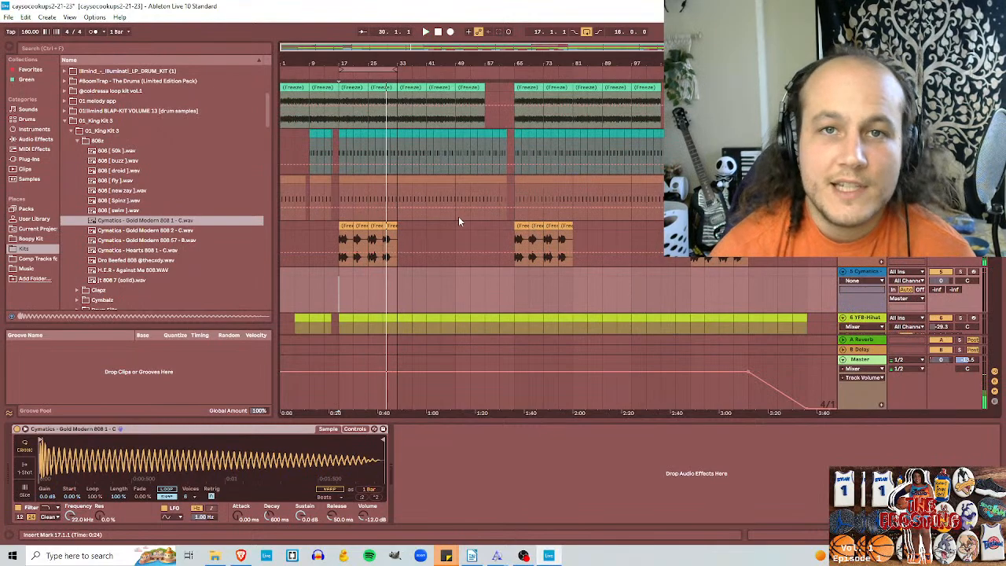
# Step: Insert a new MIDI track below the Enrich audio track at the end of the arrangement
pyautogui.scroll(-9, 458, 216)
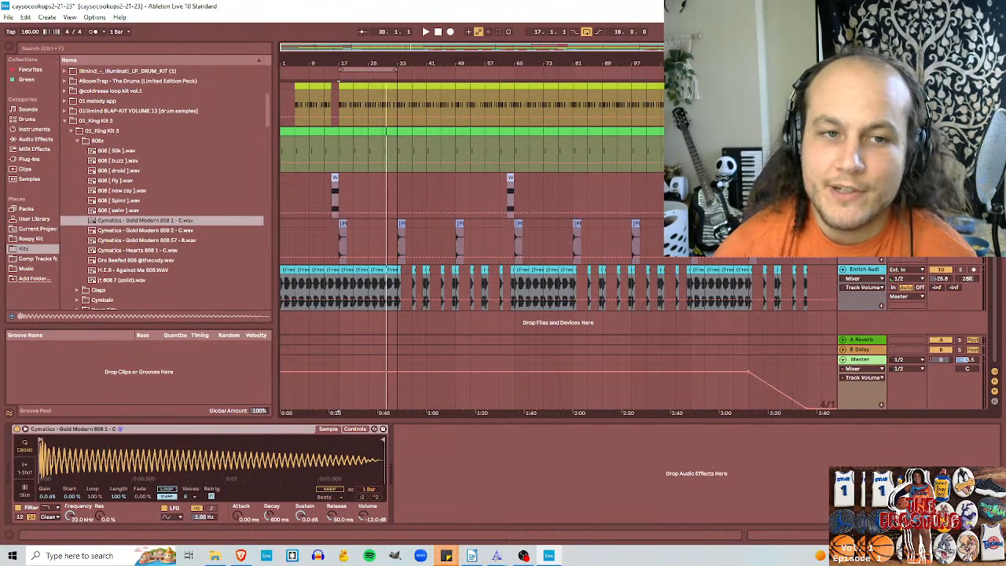
pyautogui.click(860, 269)
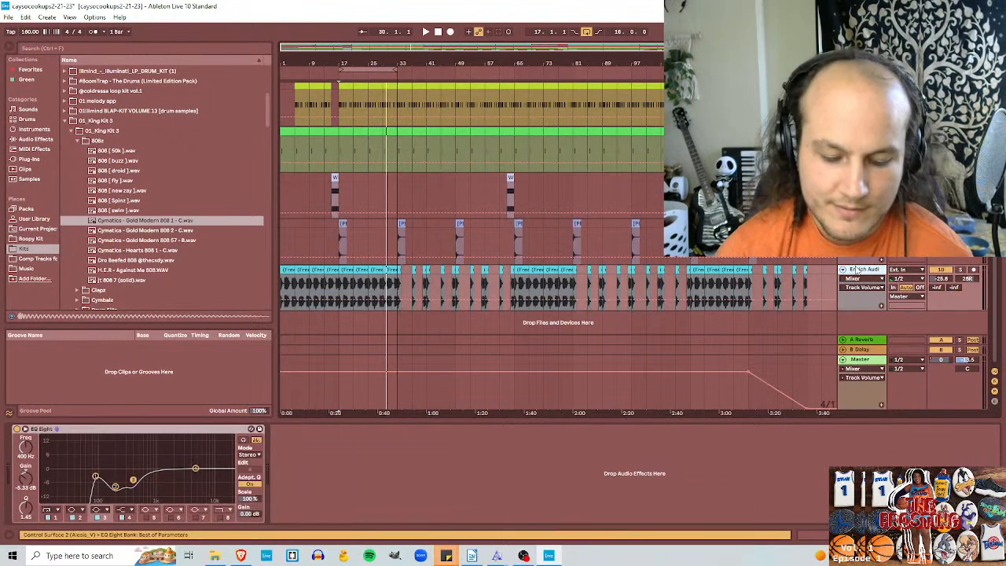
pyautogui.hotkey('ctrl', 'shift', 't')
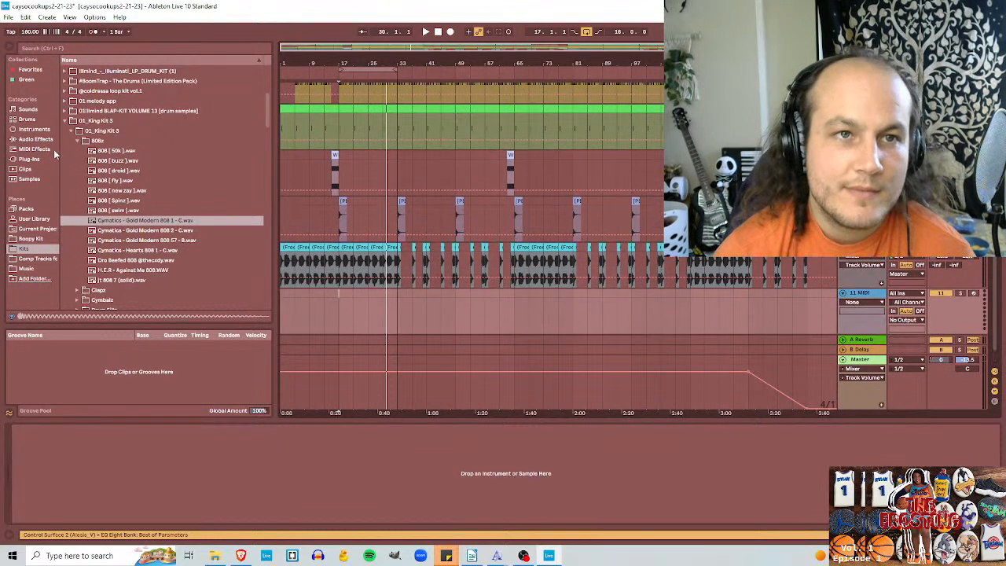
# Step: Load Grand Piano.adg from the Piano & Keys sounds onto the new MIDI track
pyautogui.click(27, 109)
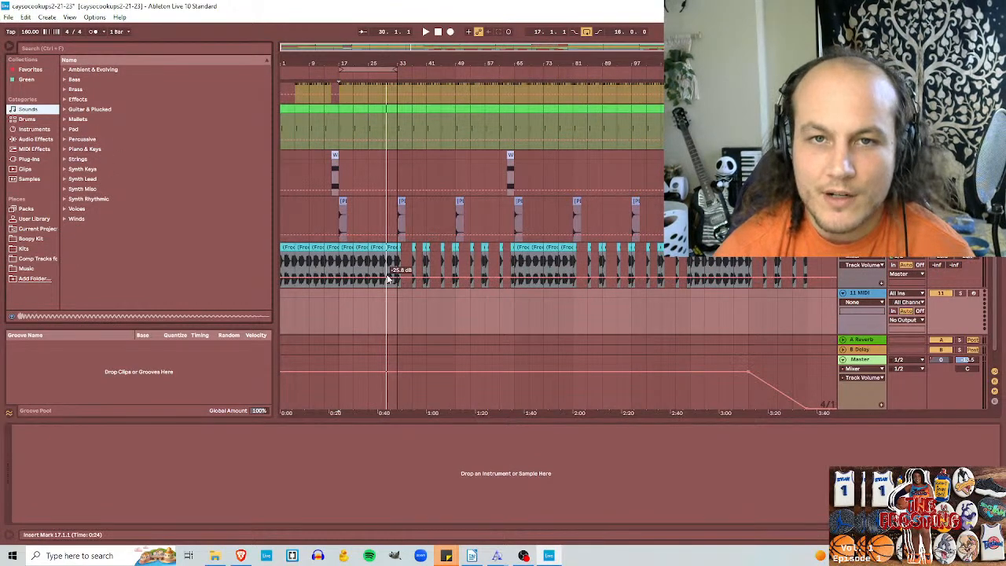
pyautogui.scroll(3, 996, 326)
pyautogui.scroll(2, 996, 325)
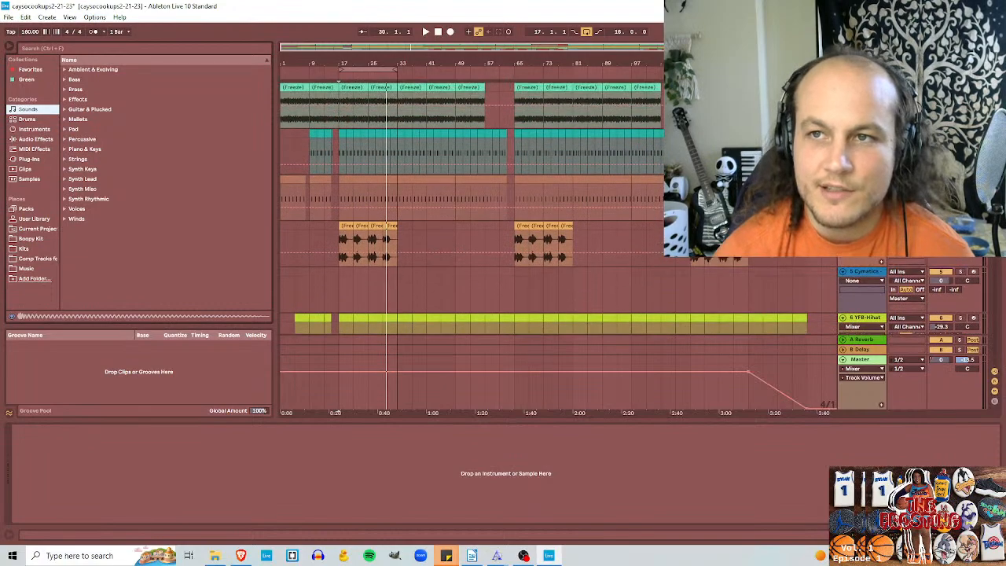
pyautogui.scroll(-4, 992, 307)
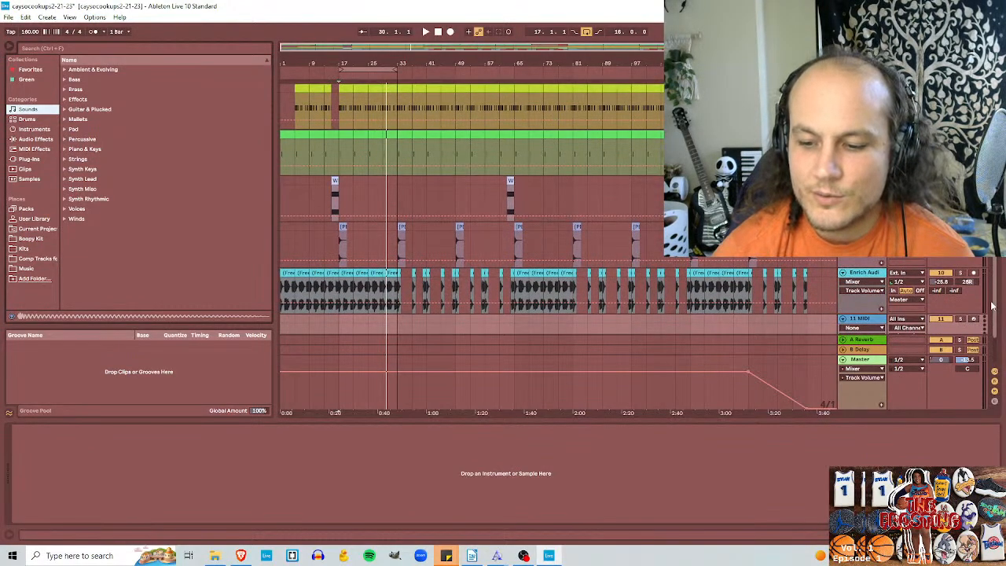
pyautogui.scroll(-1, 993, 306)
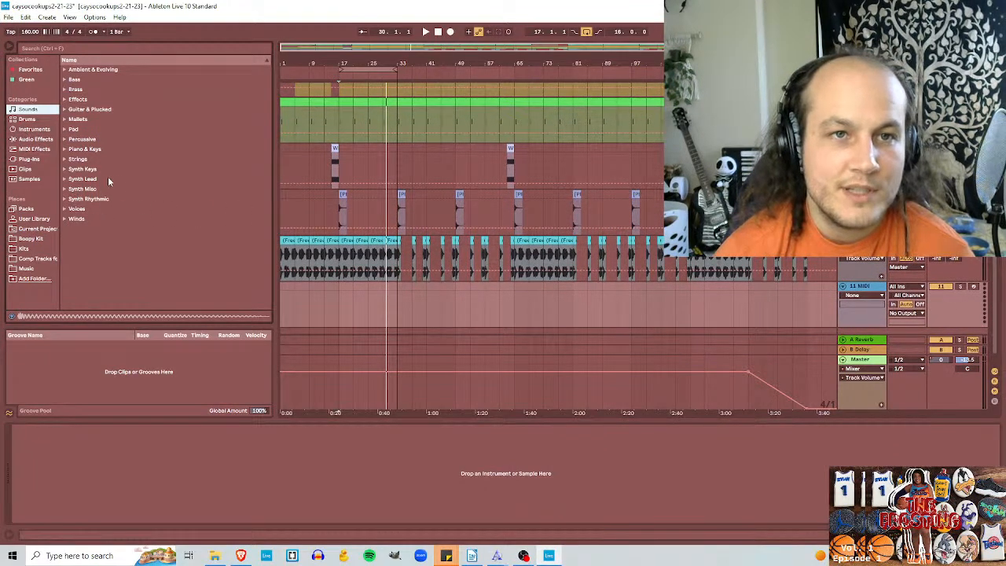
pyautogui.click(69, 150)
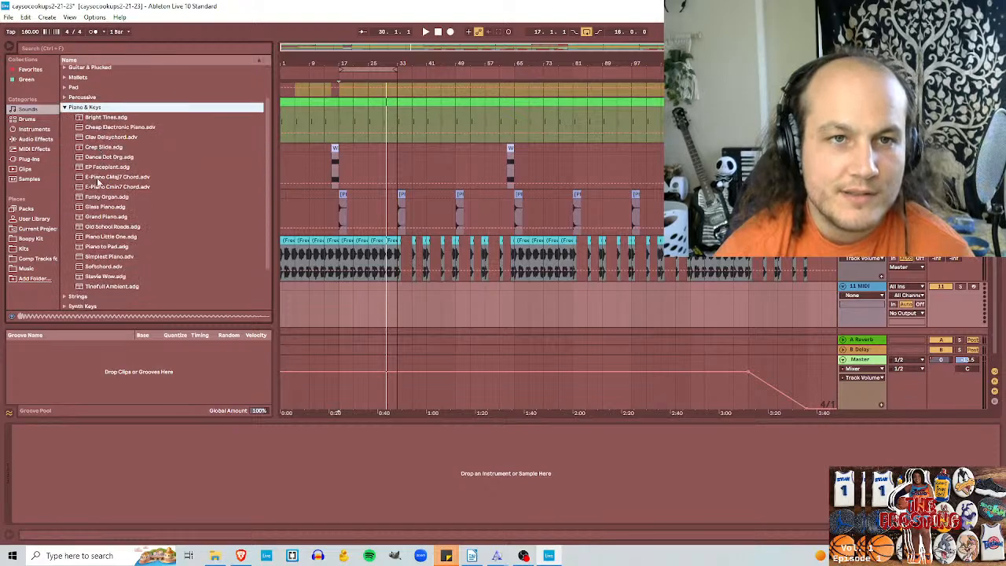
pyautogui.click(83, 216)
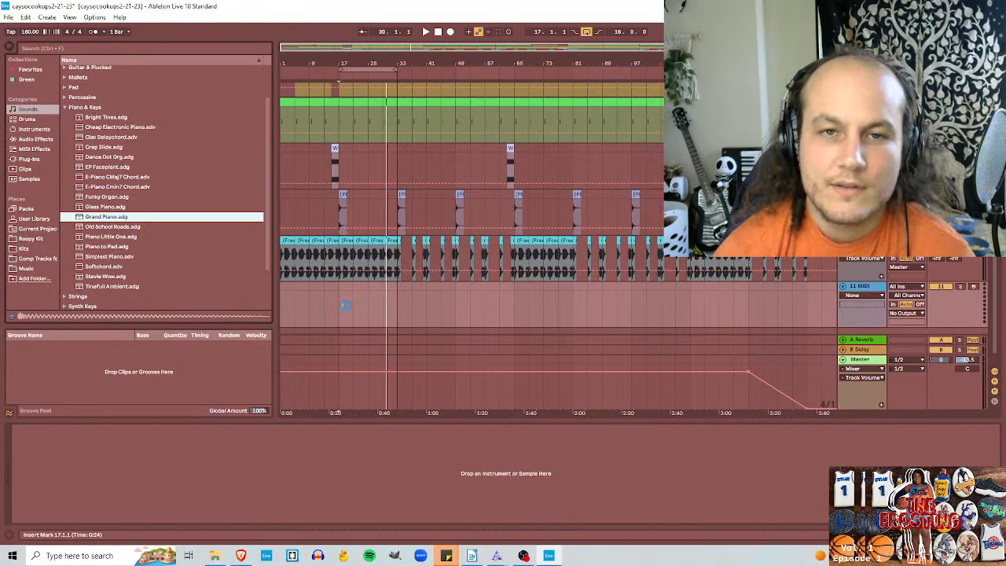
# Step: Create an empty MIDI clip from bar 17 to bar 25 on the Grand Piano track and enlarge its note editor
pyautogui.moveTo(344, 306); pyautogui.dragTo(367, 284)
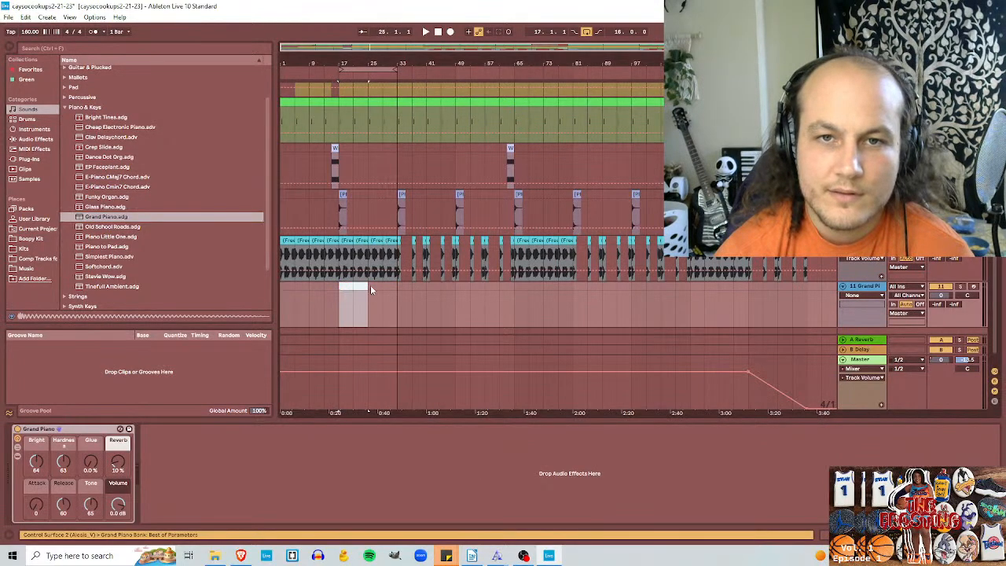
pyautogui.rightClick(351, 308)
pyautogui.click(381, 367)
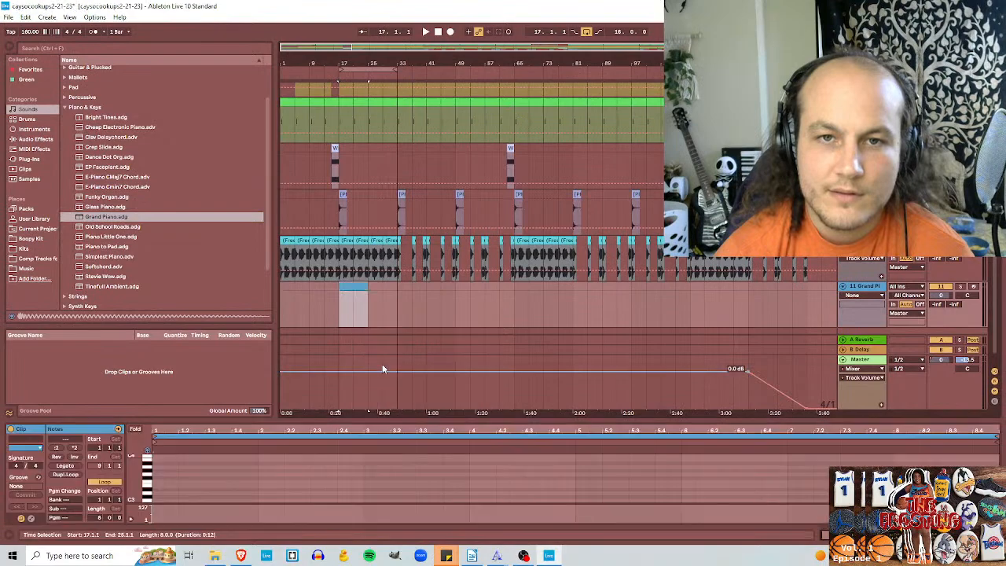
pyautogui.moveTo(402, 423); pyautogui.dragTo(397, 309)
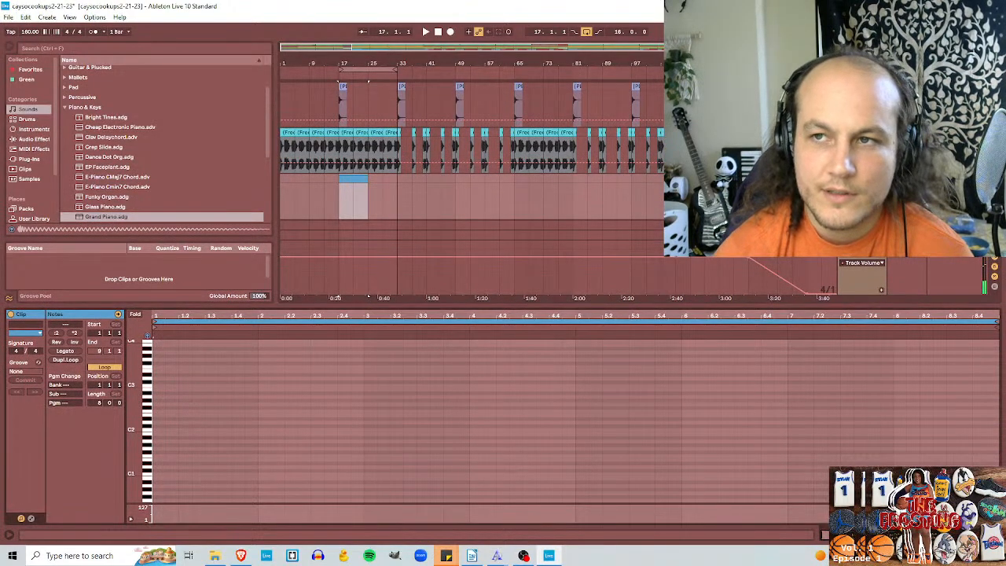
pyautogui.scroll(-1, 471, 149)
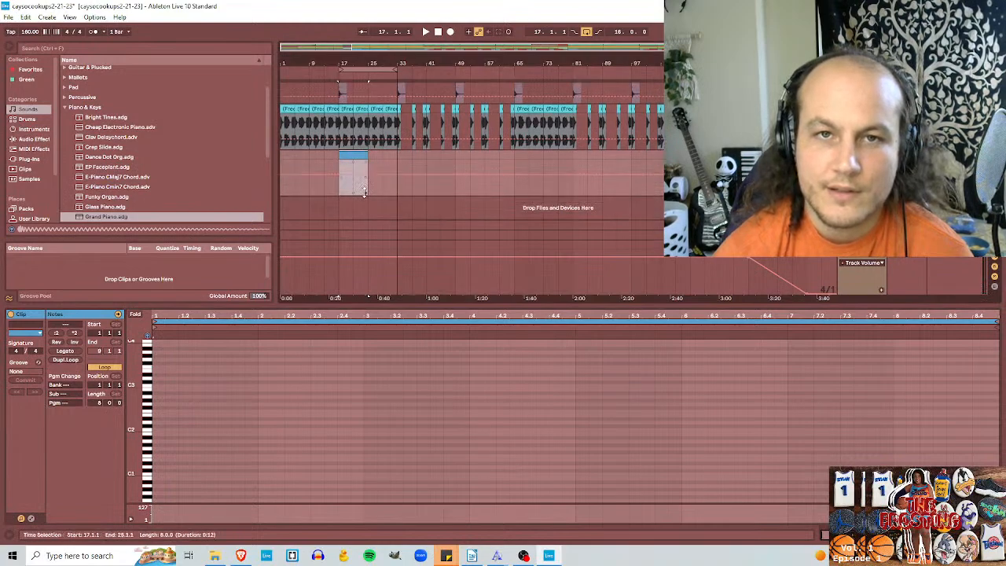
# Step: Find the beat's root note by ear during playback and place a G#3 note at the start of the piano clip
pyautogui.press('space')
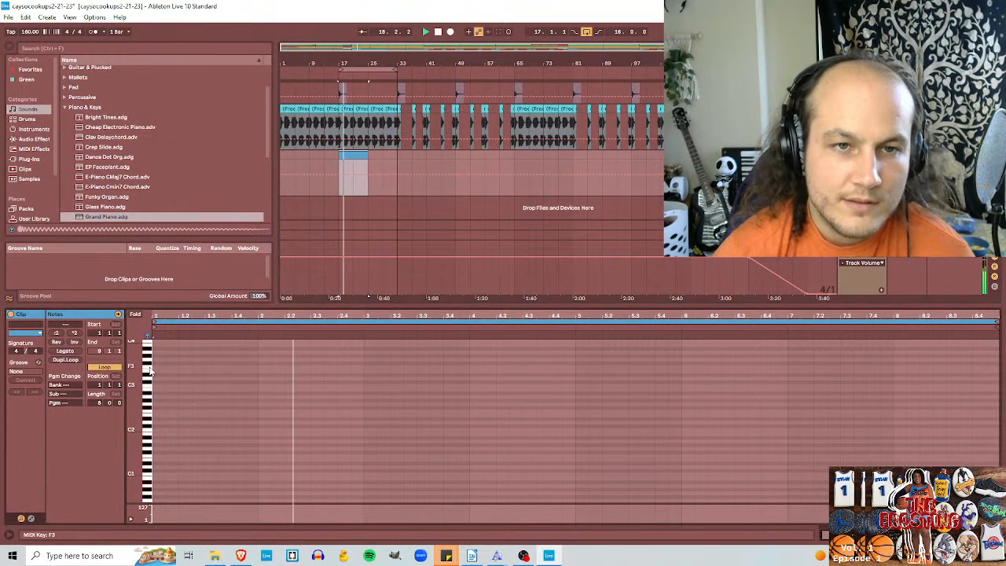
pyautogui.scroll(2, 236, 370)
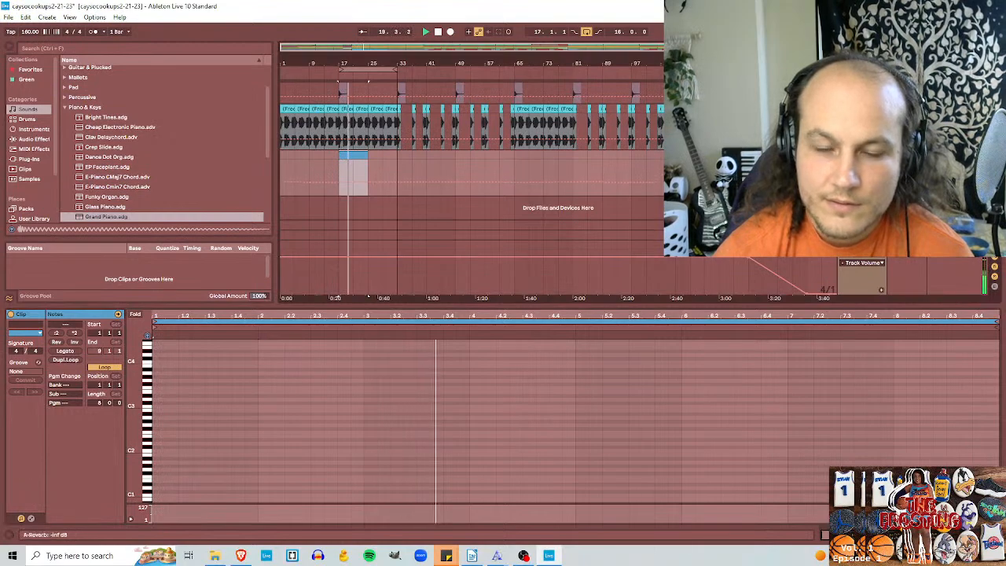
pyautogui.doubleClick(157, 376)
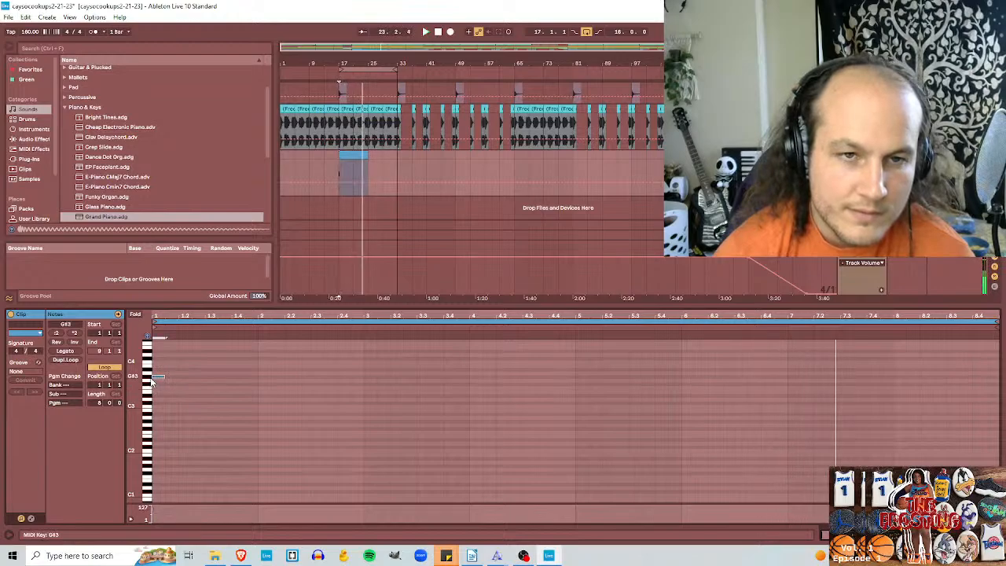
pyautogui.press('space')
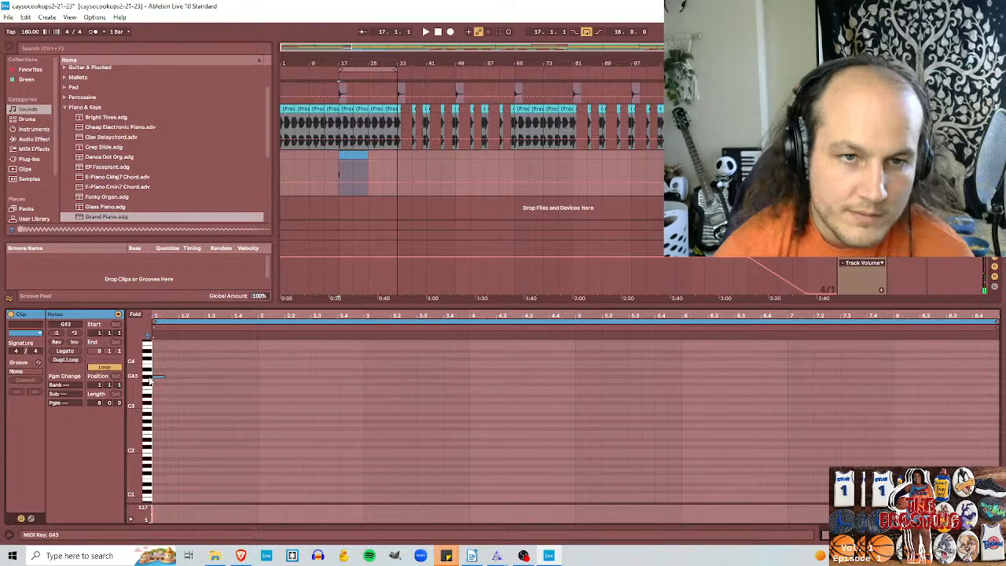
# Step: Audition G#3, A#3 and the keys around C4 with the piano sound, and close the note editor
pyautogui.click(150, 378)
pyautogui.click(149, 377)
pyautogui.click(149, 371)
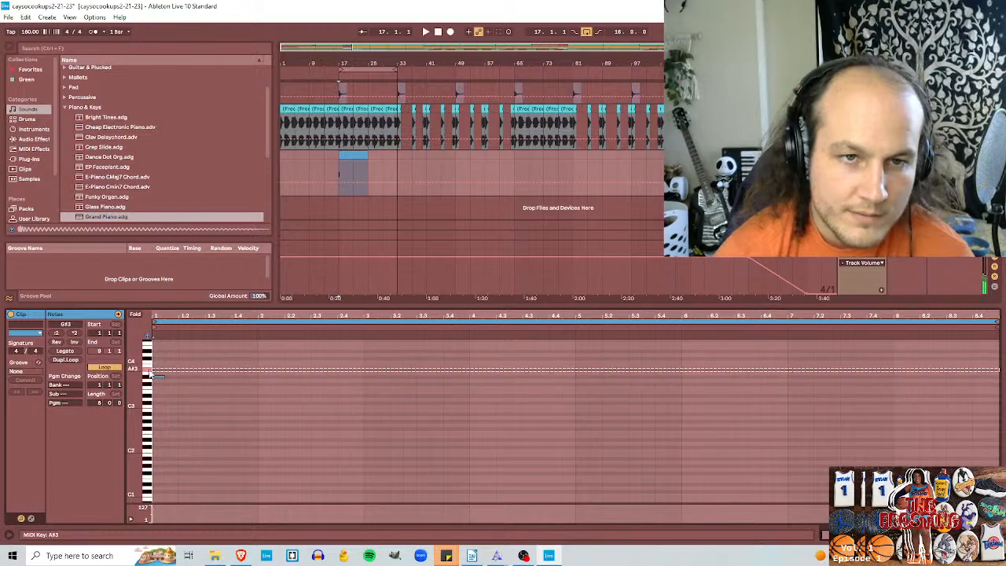
pyautogui.click(149, 362)
pyautogui.click(149, 358)
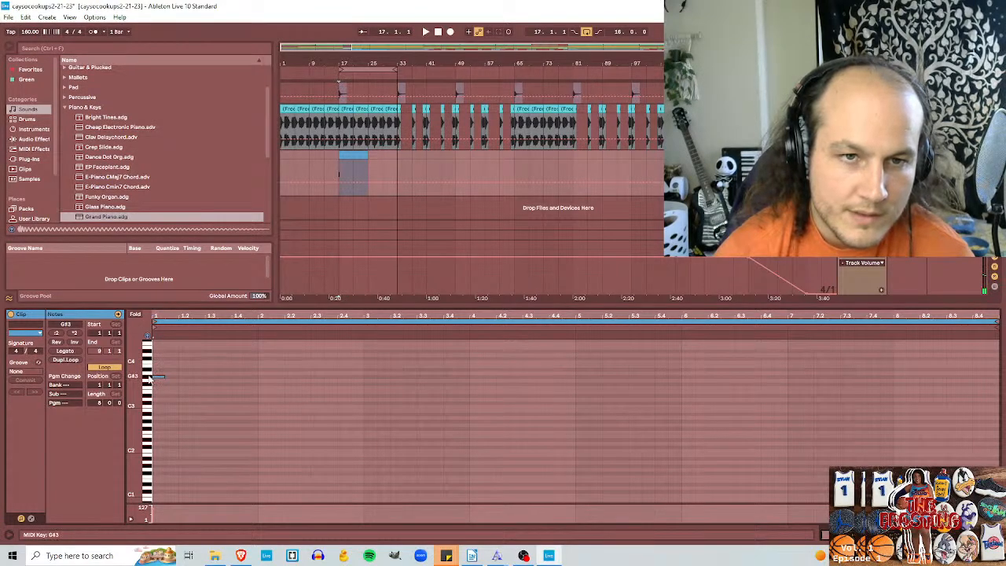
pyautogui.click(150, 377)
pyautogui.click(149, 378)
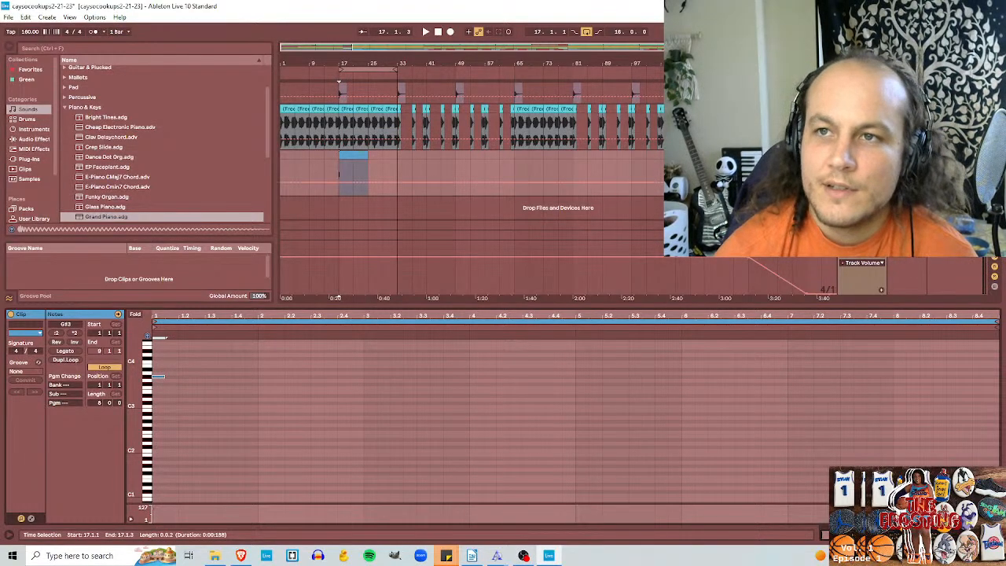
pyautogui.click(997, 534)
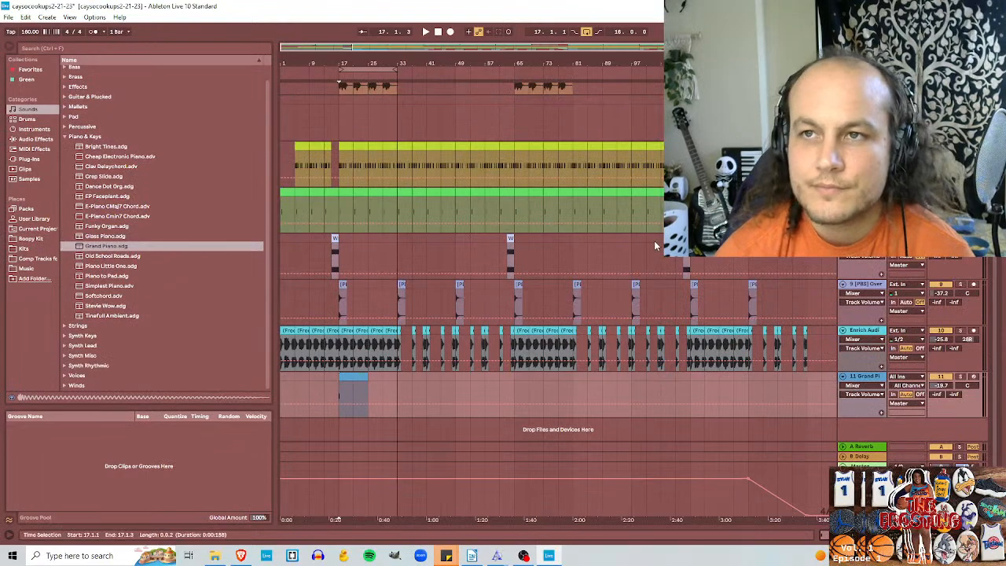
# Step: Save the Live Set under the new name caysocookups2-21-23 - AbM V2.als in the same project folder
pyautogui.scroll(5, 653, 241)
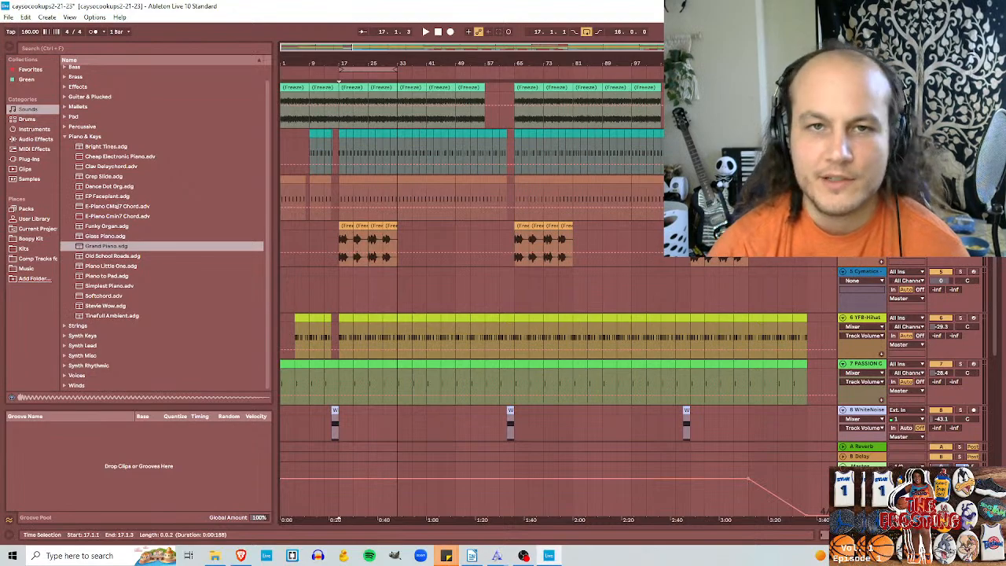
pyautogui.scroll(-2, 424, 203)
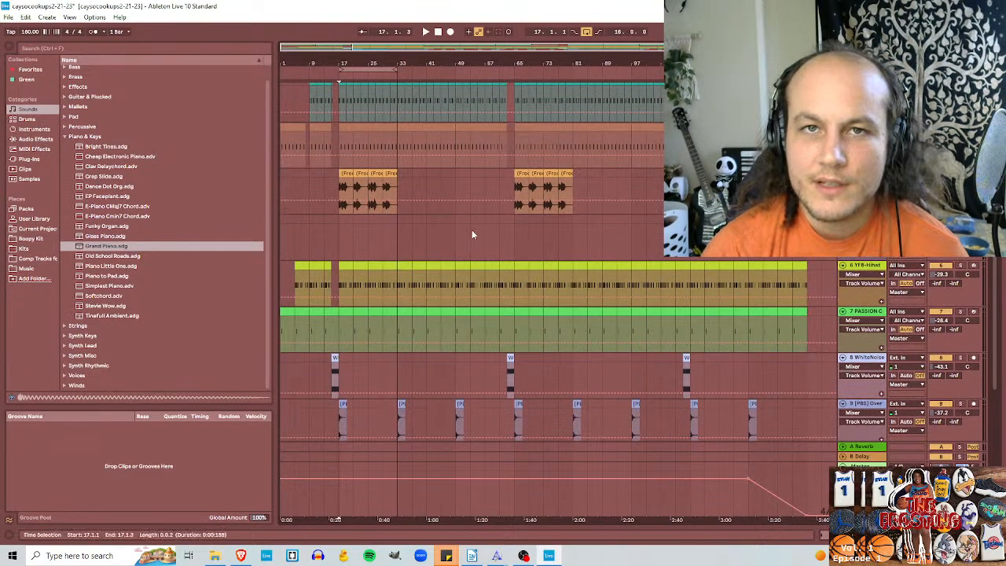
pyautogui.scroll(2, 475, 216)
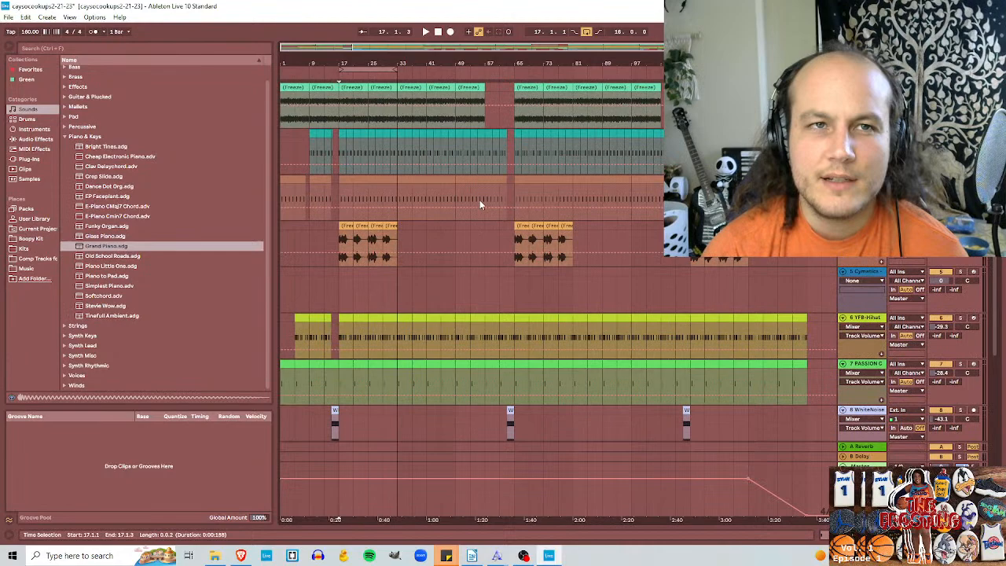
pyautogui.click(10, 18)
pyautogui.click(39, 121)
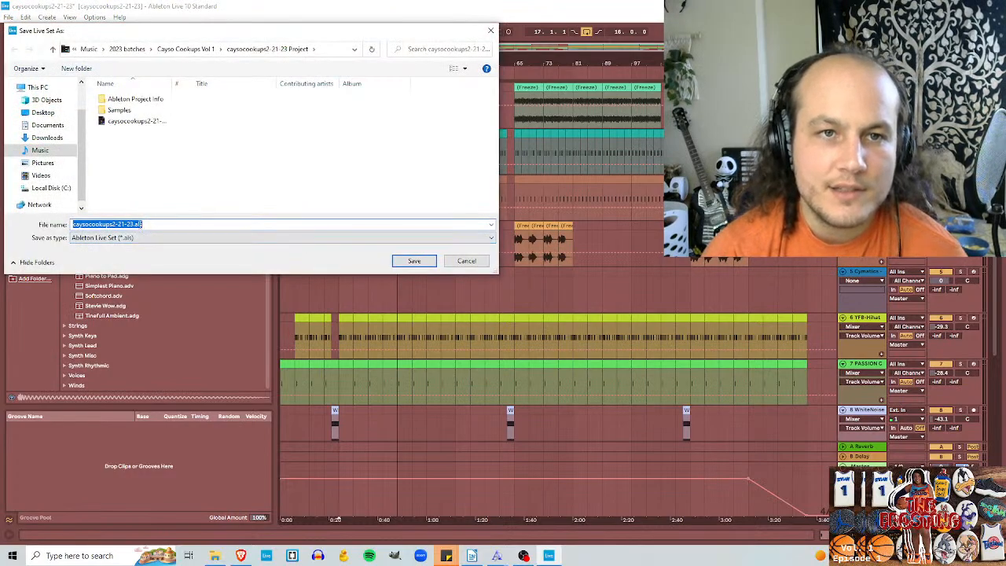
pyautogui.click(137, 224)
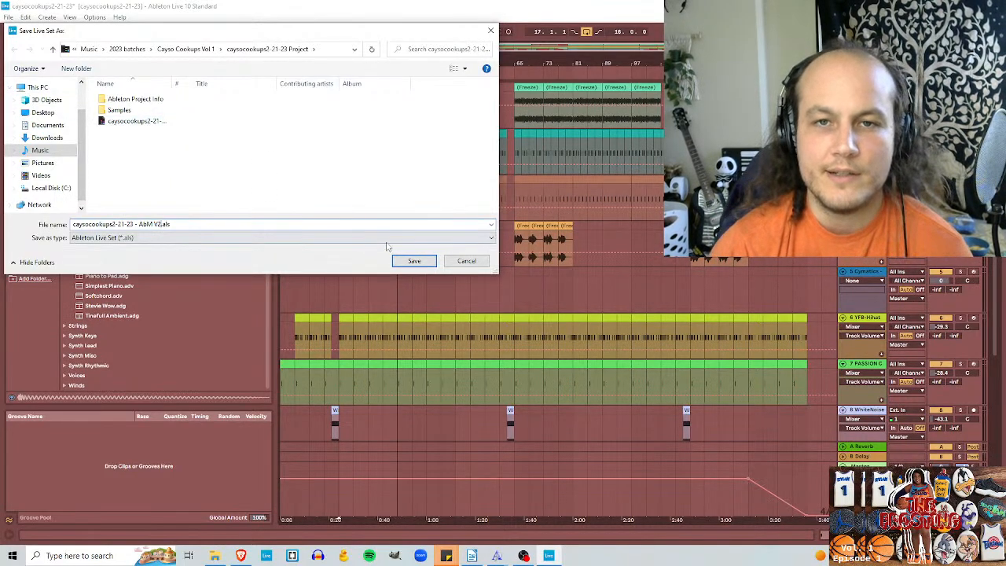
pyautogui.click(418, 263)
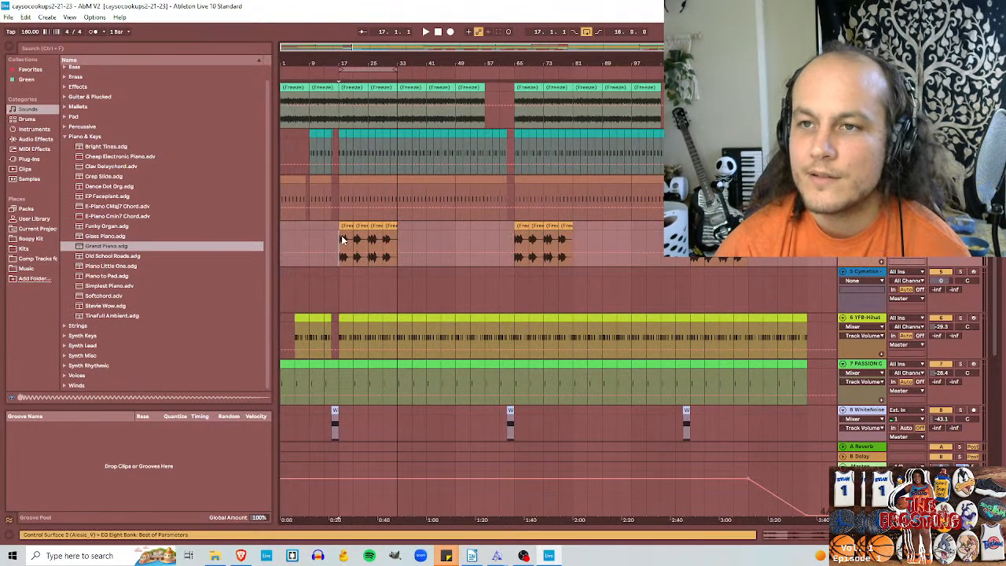
# Step: Create an empty MIDI clip from bar 17 to bar 25 on the Cymatics 808 track during playback
pyautogui.press('space')
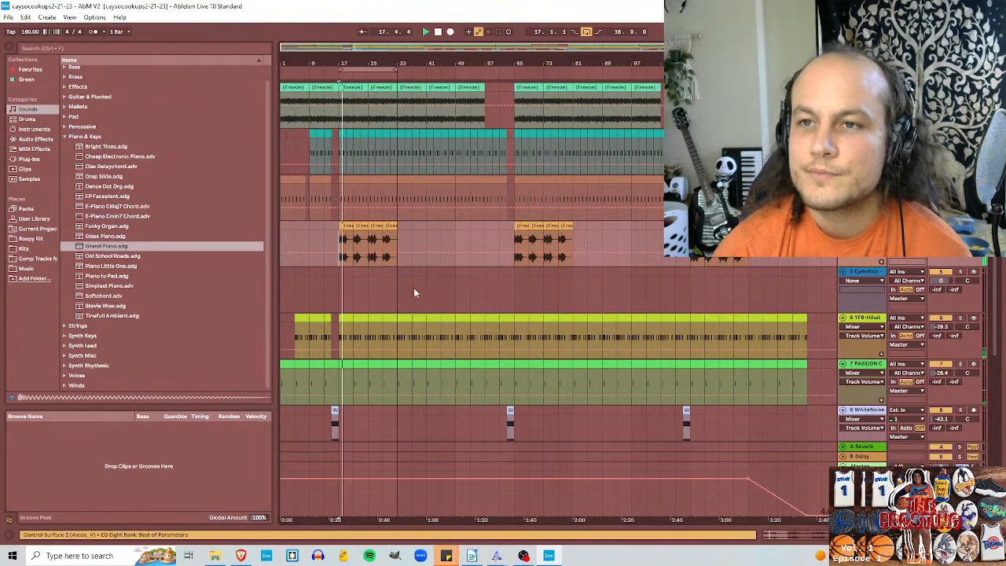
pyautogui.moveTo(370, 281); pyautogui.dragTo(345, 270)
pyautogui.hotkey('ctrl', 'shift', 'm')
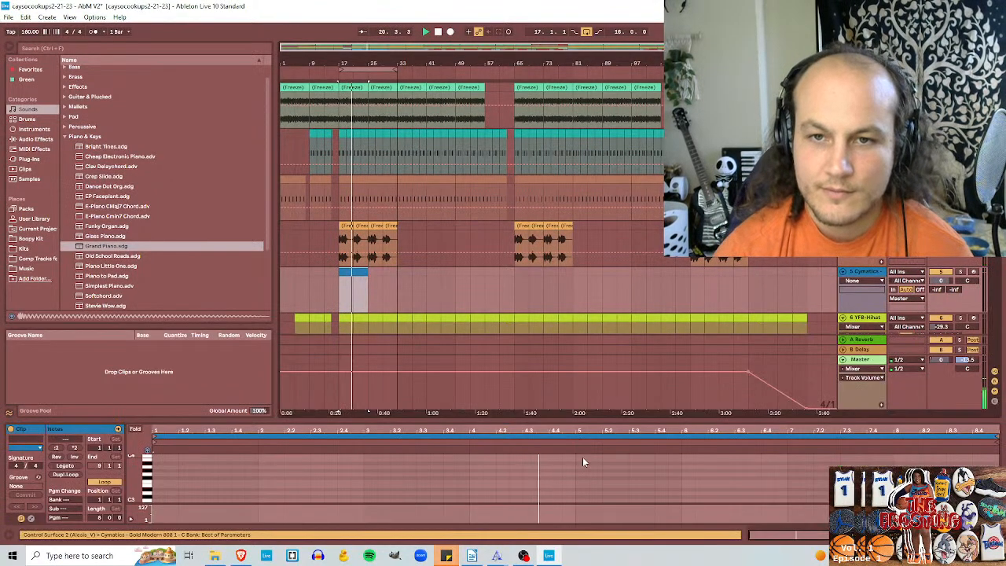
# Step: Enlarge the note editor, place a two-beat G#2 note at the start of the 808 clip, and duplicate it to fill bar 1
pyautogui.moveTo(573, 420); pyautogui.dragTo(543, 234)
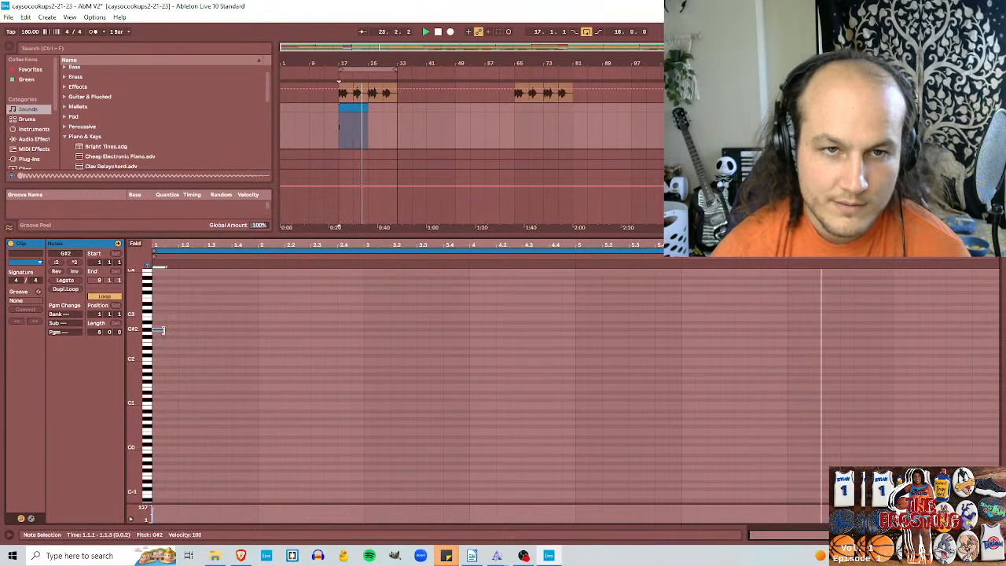
pyautogui.doubleClick(162, 330)
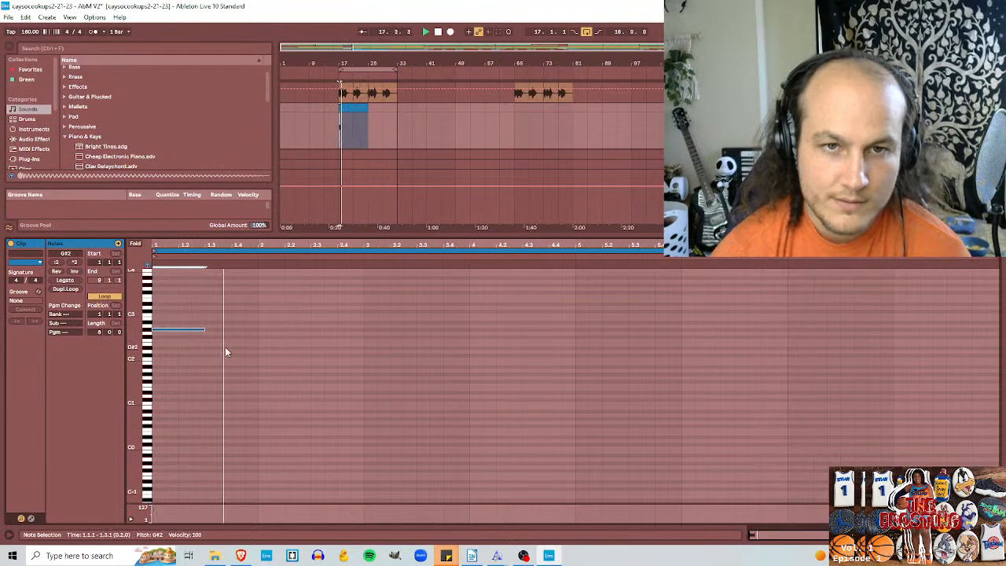
pyautogui.hotkey('ctrl', 'd')
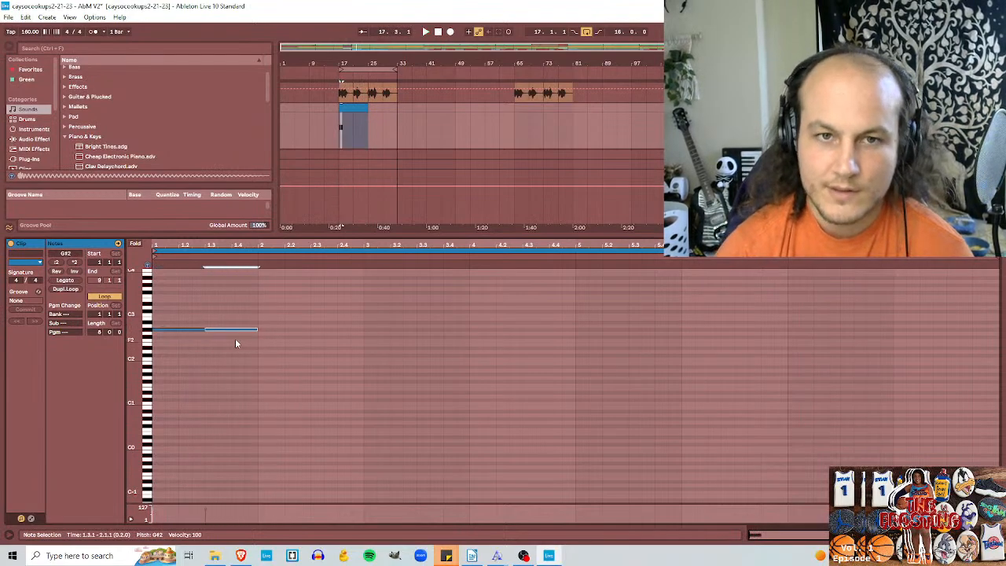
# Step: Shift the second G#2 note to start at 1.4.3 and place a duplicate of it at 2.1.3
pyautogui.press('Right')
pyautogui.press('Right')
pyautogui.press('Right')
pyautogui.press('space')
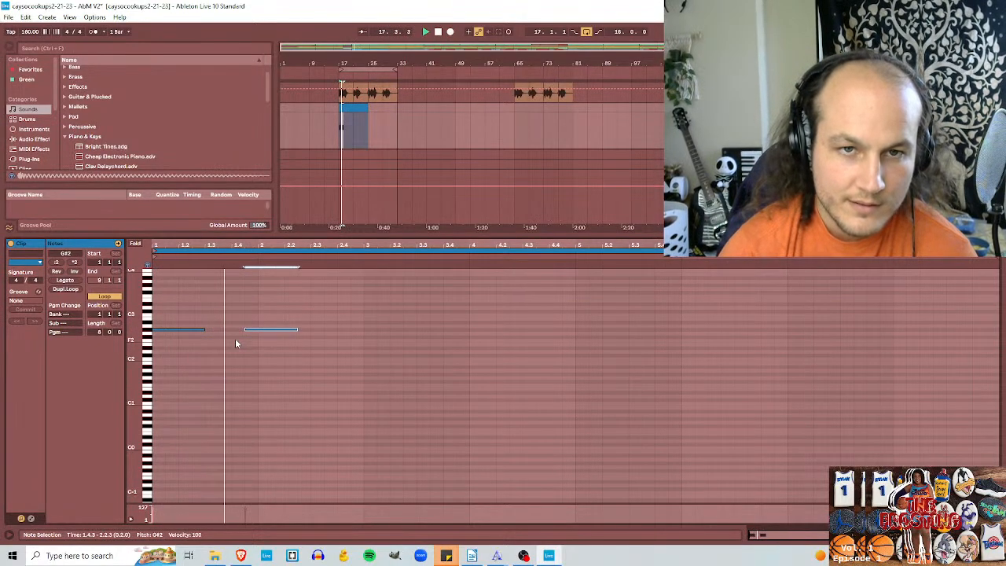
pyautogui.hotkey('ctrl', 'd')
pyautogui.press('Left')
pyautogui.press('Left')
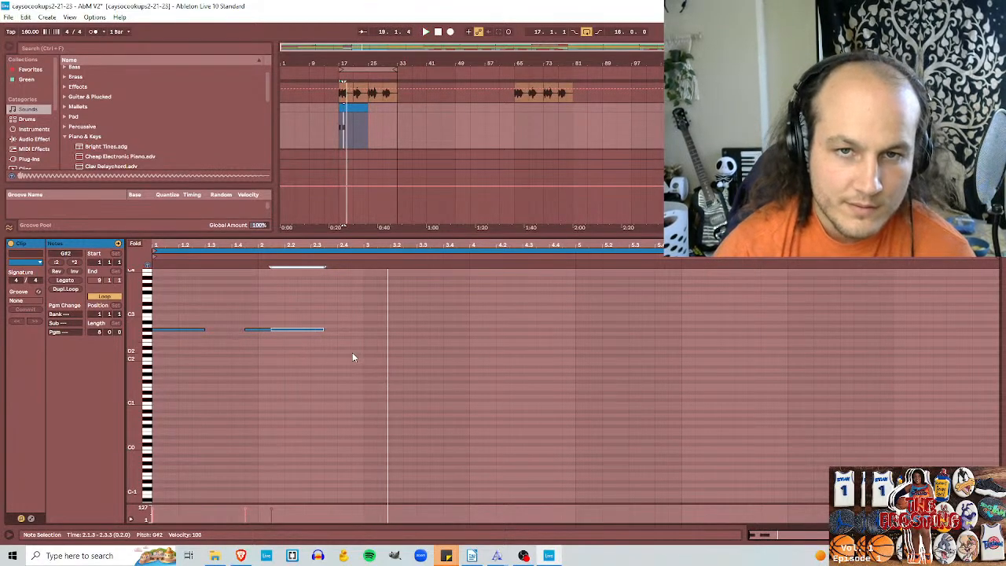
# Step: Duplicate the three-note G#2 pattern so the copy starts at bar 3 of the clip
pyautogui.moveTo(352, 358); pyautogui.dragTo(141, 312)
pyautogui.hotkey('ctrl', 'd')
pyautogui.press('Right')
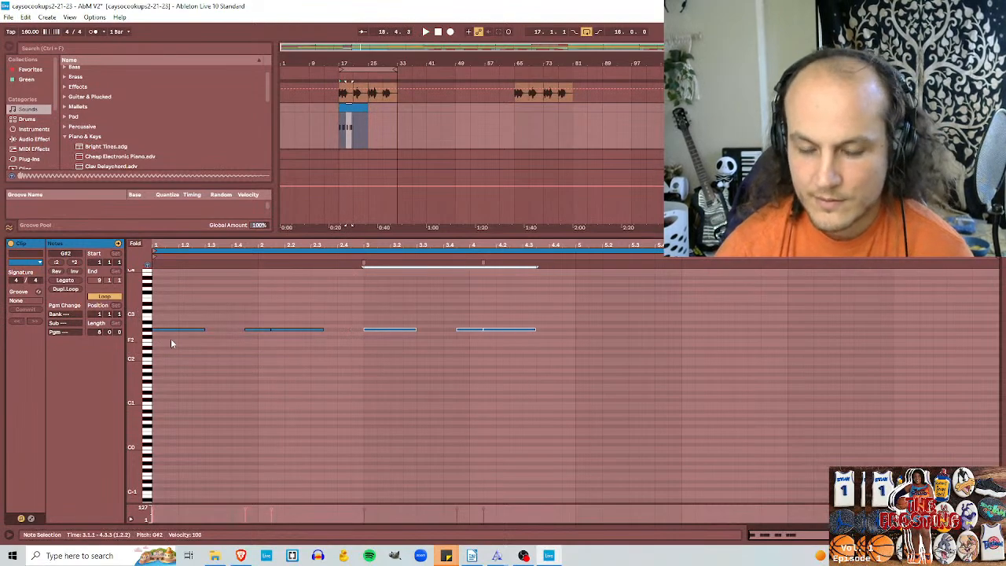
# Step: Try the copied notes in bars 3 and 4 an octave higher and an octave lower
pyautogui.hotkey('shift', 'Up')
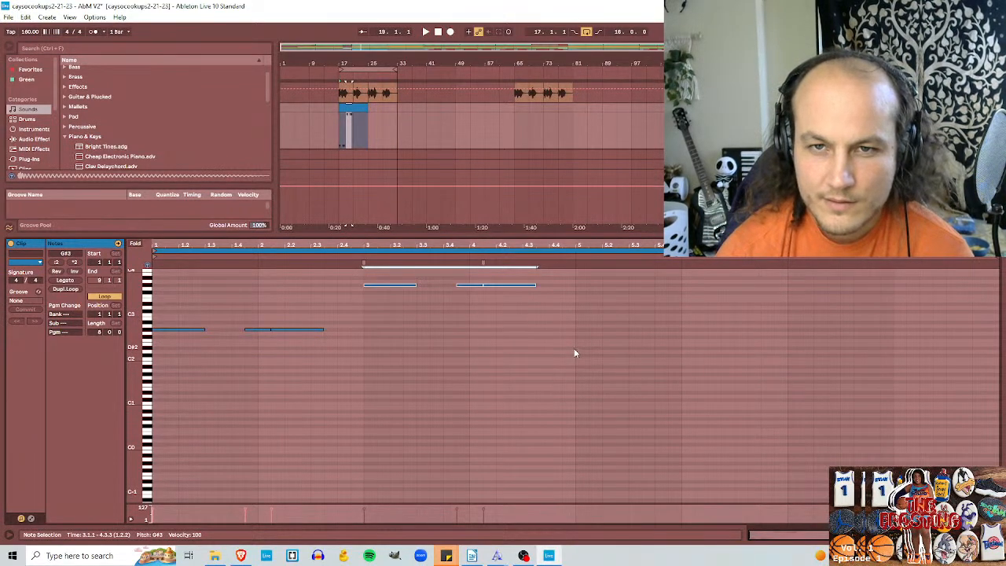
pyautogui.hotkey('shift', 'Down')
pyautogui.hotkey('shift', 'Down')
pyautogui.hotkey('shift', 'Up')
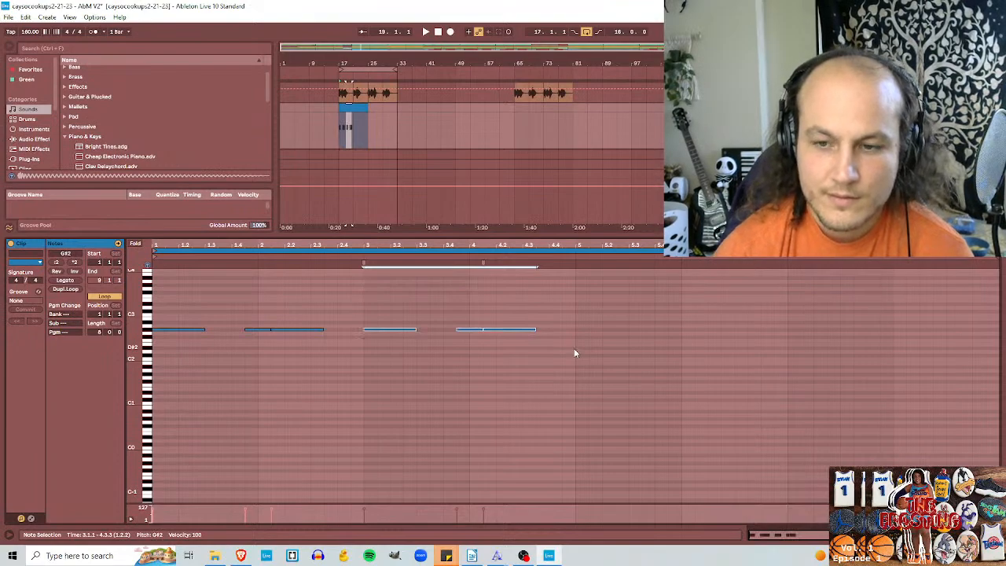
# Step: Transpose the whole 808 pattern up an octave to G#3, comparing it with G#2 during playback
pyautogui.press('space')
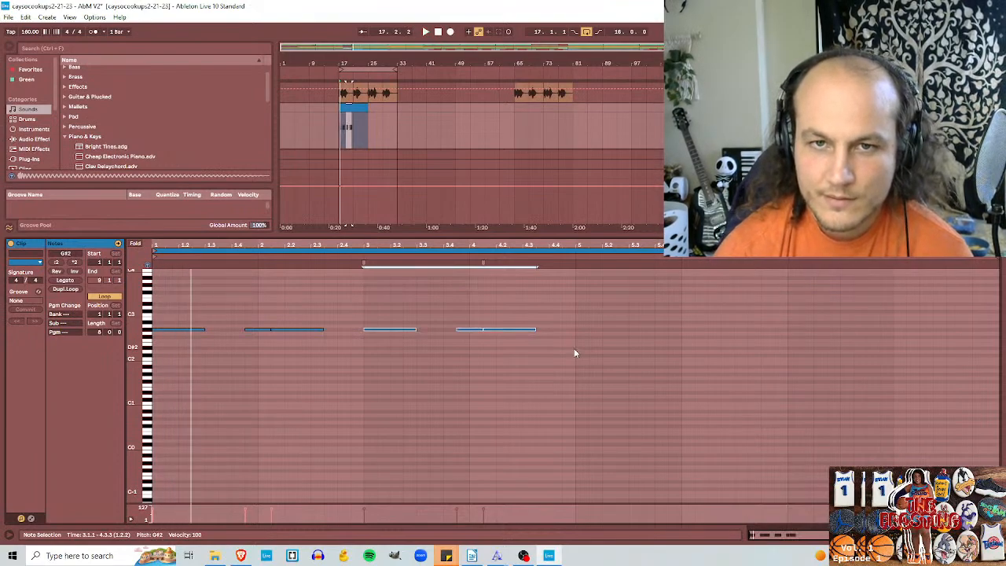
pyautogui.hotkey('shift', 'Up')
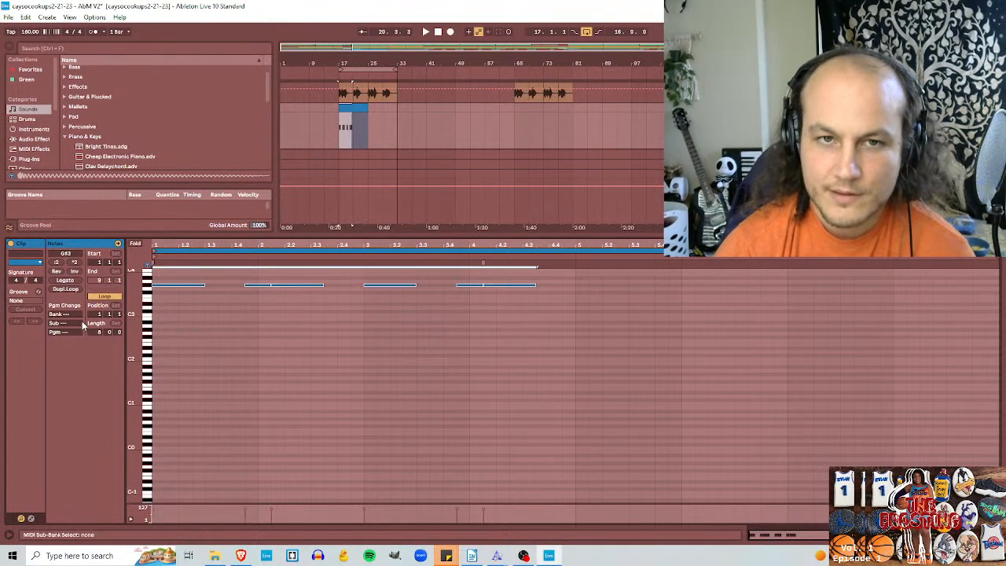
pyautogui.press('space')
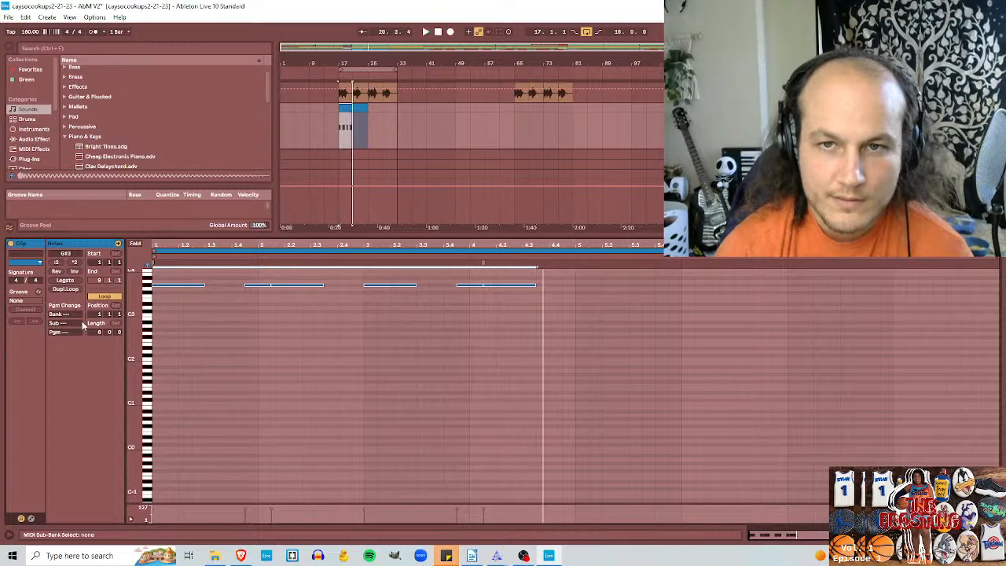
pyautogui.hotkey('shift', 'Down')
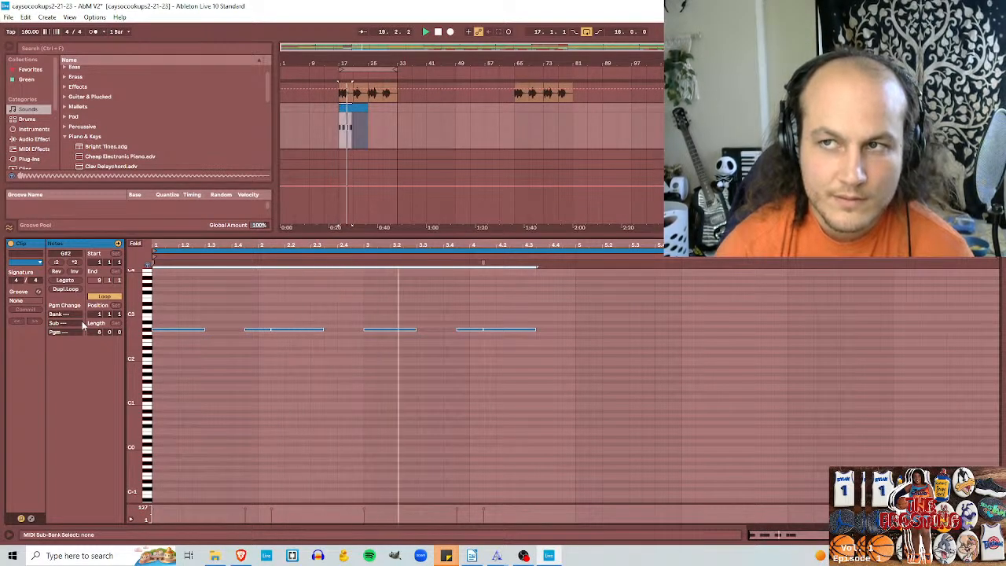
pyautogui.hotkey('shift', 'Up')
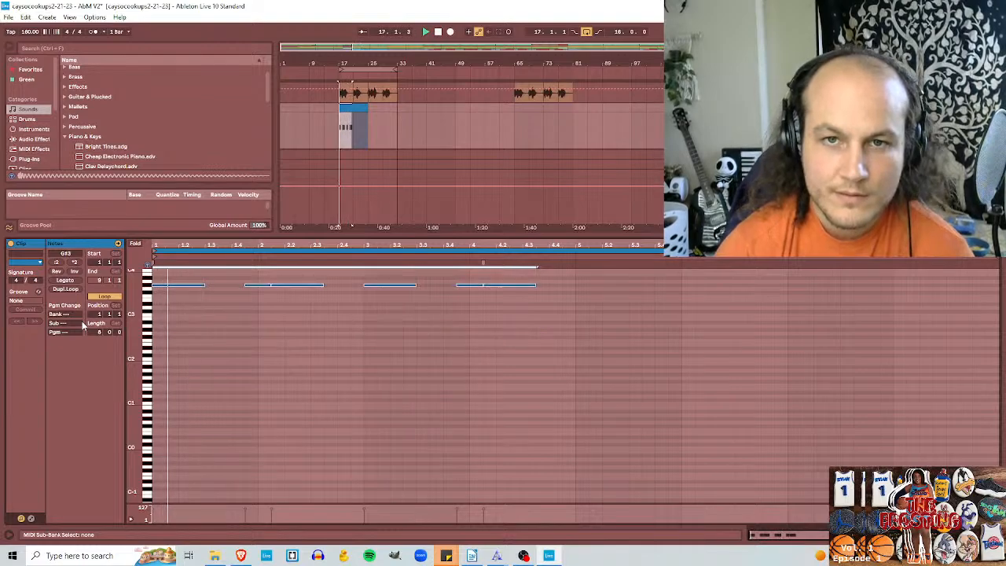
pyautogui.scroll(1, 388, 368)
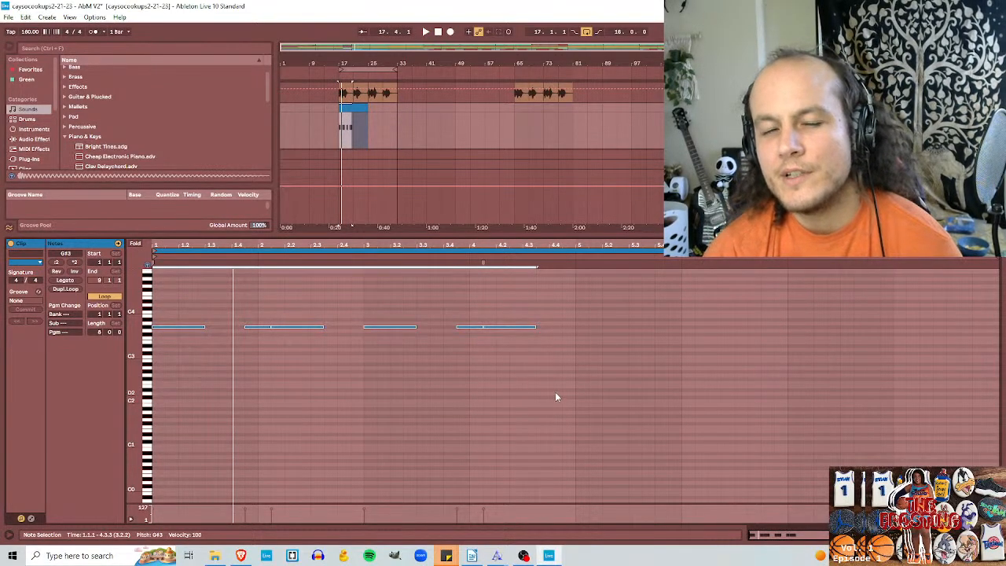
pyautogui.click(954, 117)
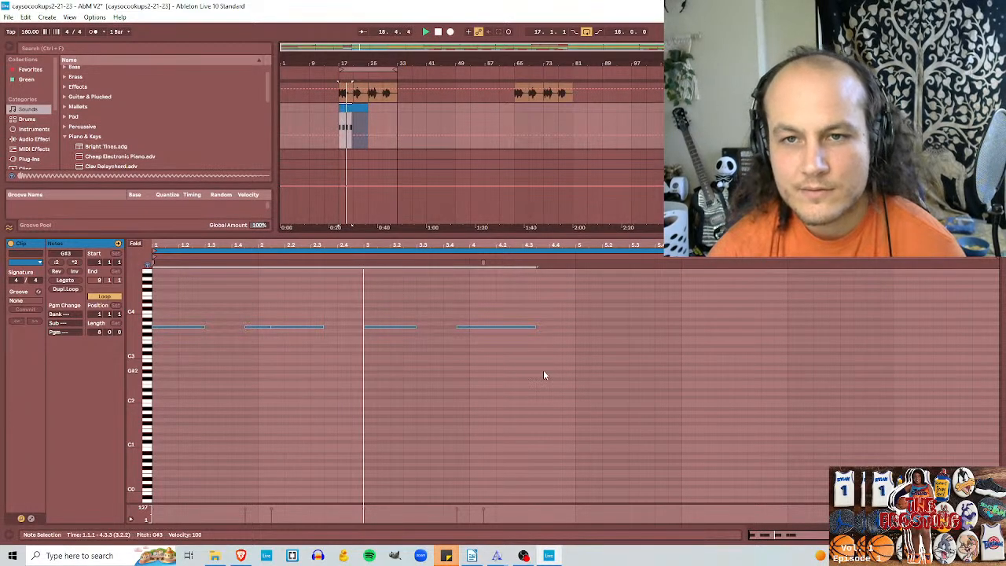
pyautogui.press('space')
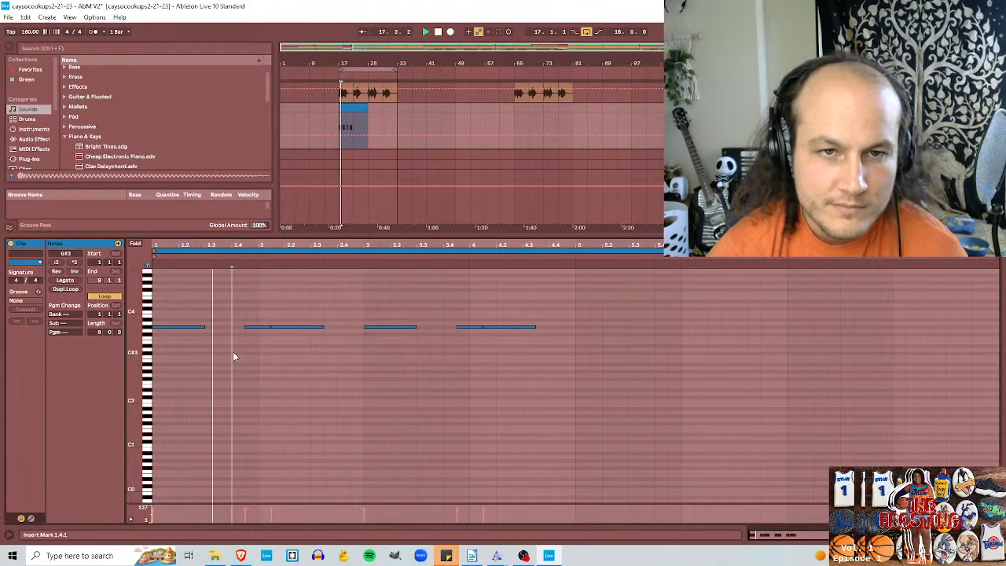
# Step: Shorten the G#3 notes at 1.1.1, 2.1.3, 3.1.1 and 4.1.3 to a length of 0.1.2 and play the pattern
pyautogui.click(203, 327)
pyautogui.moveTo(204, 326); pyautogui.dragTo(191, 326)
pyautogui.press('space')
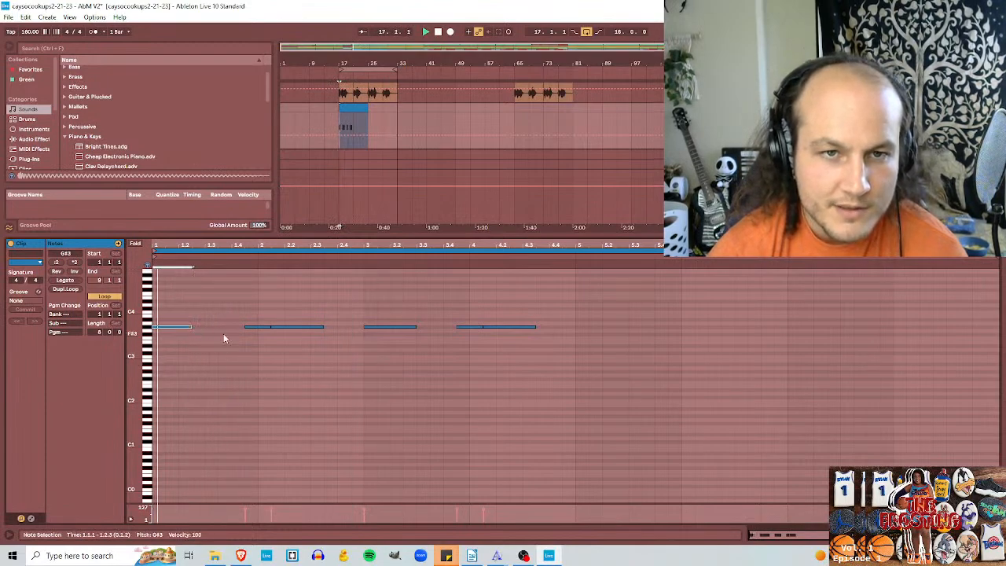
pyautogui.click(322, 326)
pyautogui.moveTo(413, 328); pyautogui.dragTo(403, 328)
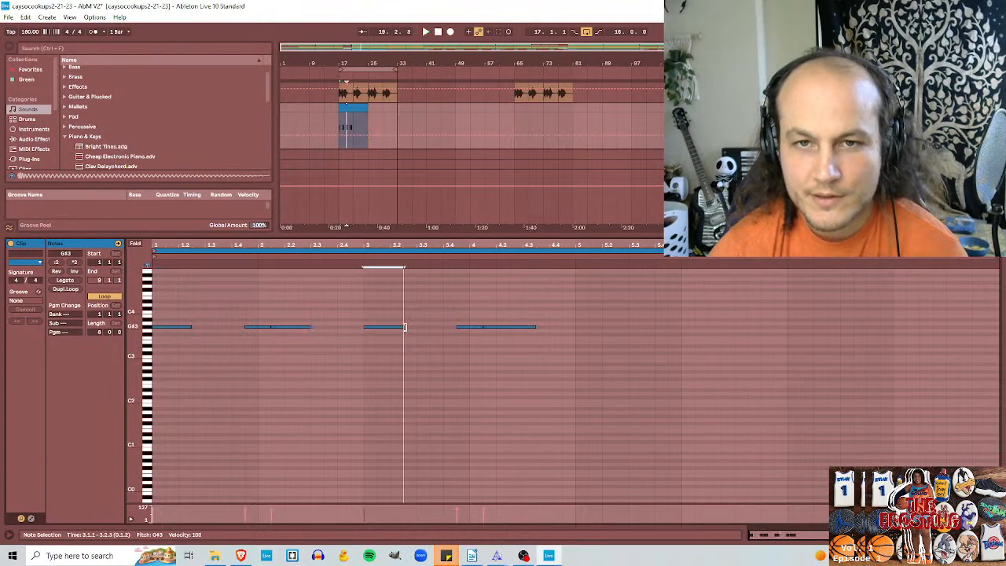
pyautogui.click(534, 327)
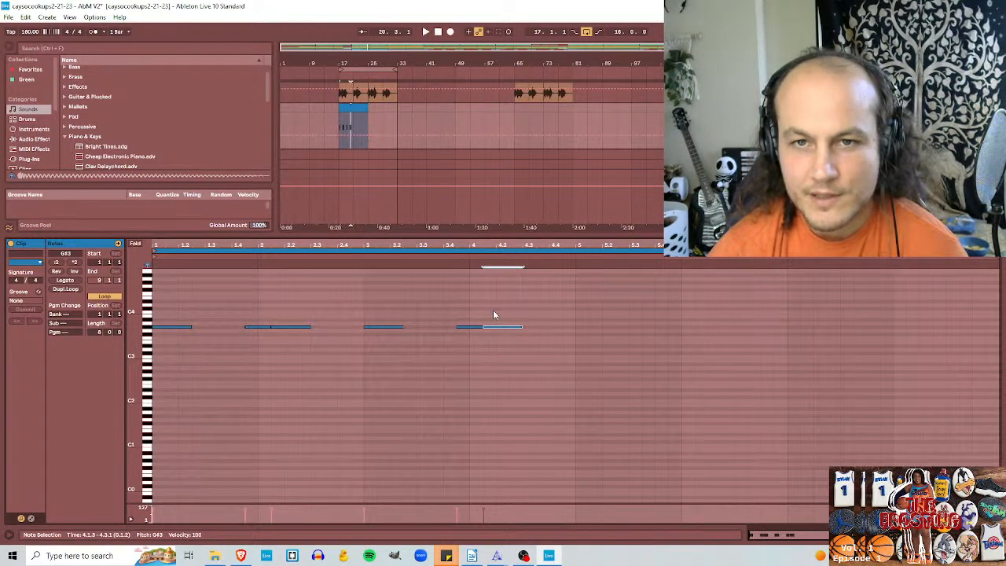
pyautogui.press('space')
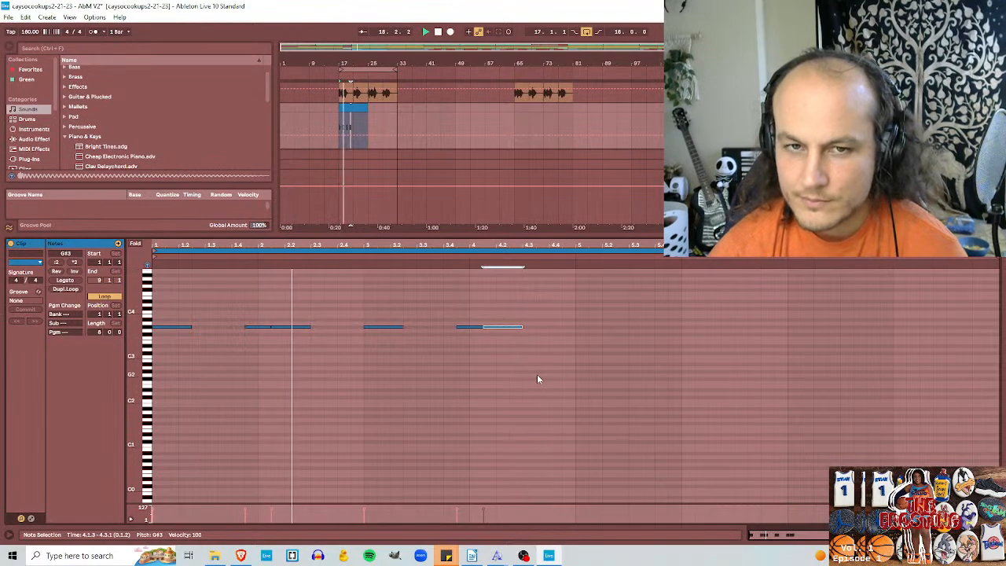
# Step: Trim the notes at 2.1.3 and 4.1.3 to slightly over 0.1.1 in length, checking them with playback
pyautogui.press('space')
pyautogui.moveTo(310, 327); pyautogui.dragTo(297, 327)
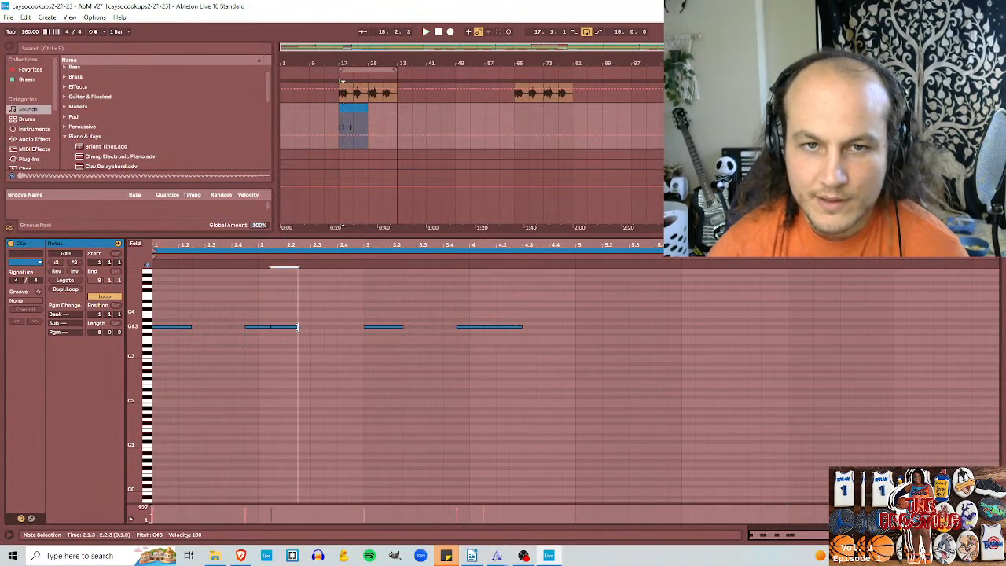
pyautogui.moveTo(521, 326); pyautogui.dragTo(516, 327)
pyautogui.press('space')
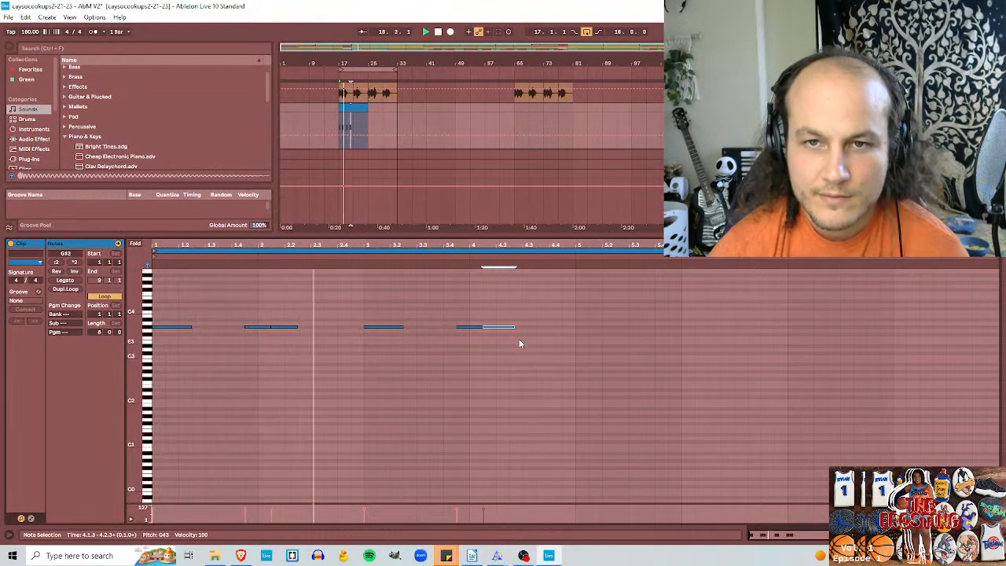
pyautogui.moveTo(515, 327); pyautogui.dragTo(511, 327)
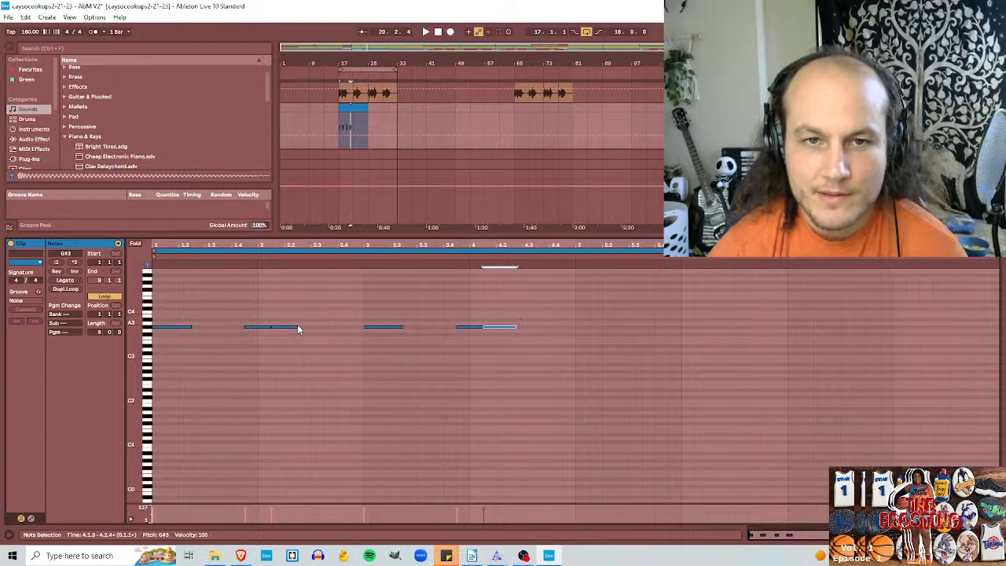
pyautogui.moveTo(298, 329); pyautogui.dragTo(299, 330)
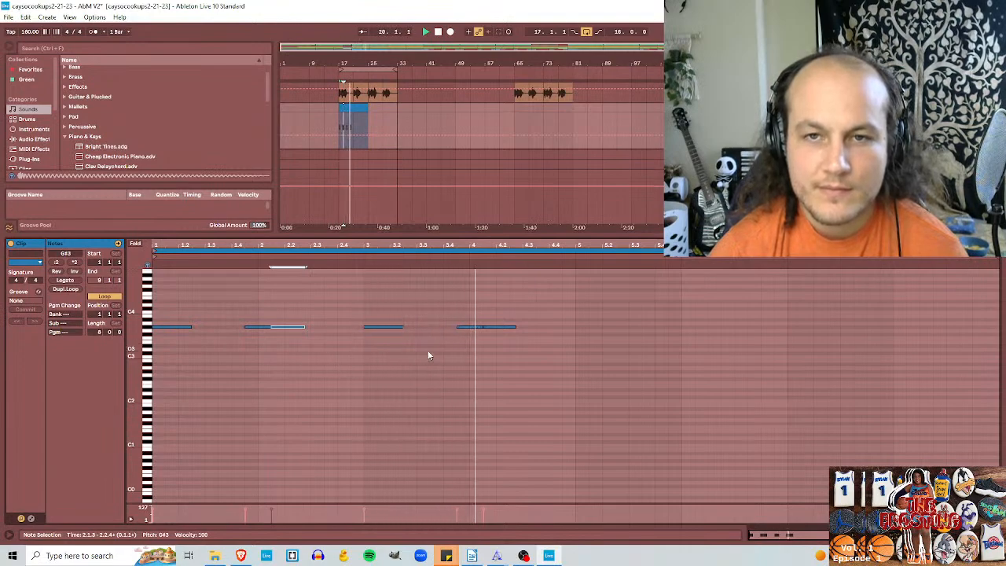
pyautogui.press('space')
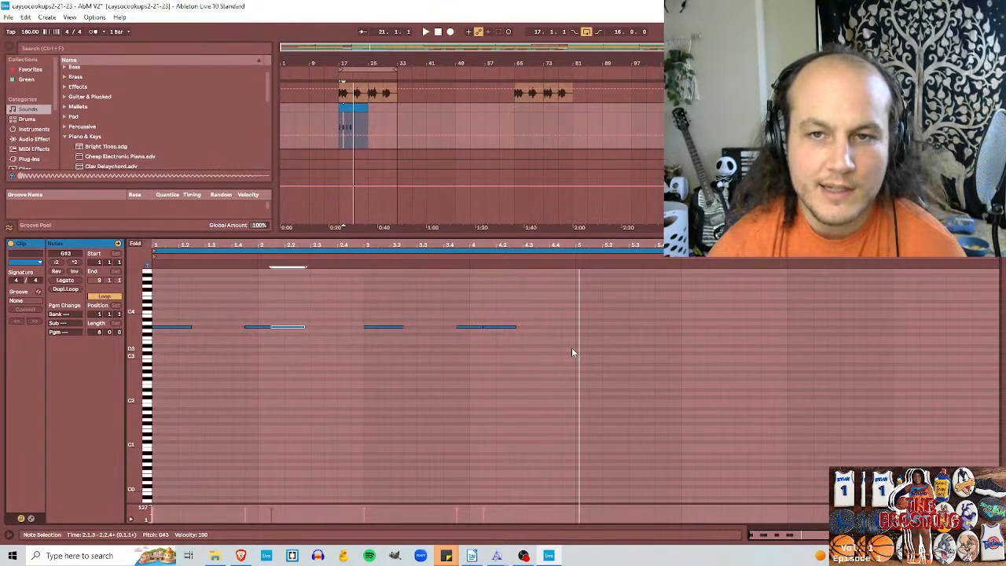
# Step: Duplicate the four-bar pattern into bars 5 to 8, copy the 808 clip to bars 25–33, and play it
pyautogui.moveTo(572, 346); pyautogui.dragTo(160, 310)
pyautogui.hotkey('ctrl', 'd')
pyautogui.click(371, 122)
pyautogui.hotkey('ctrl', 'd')
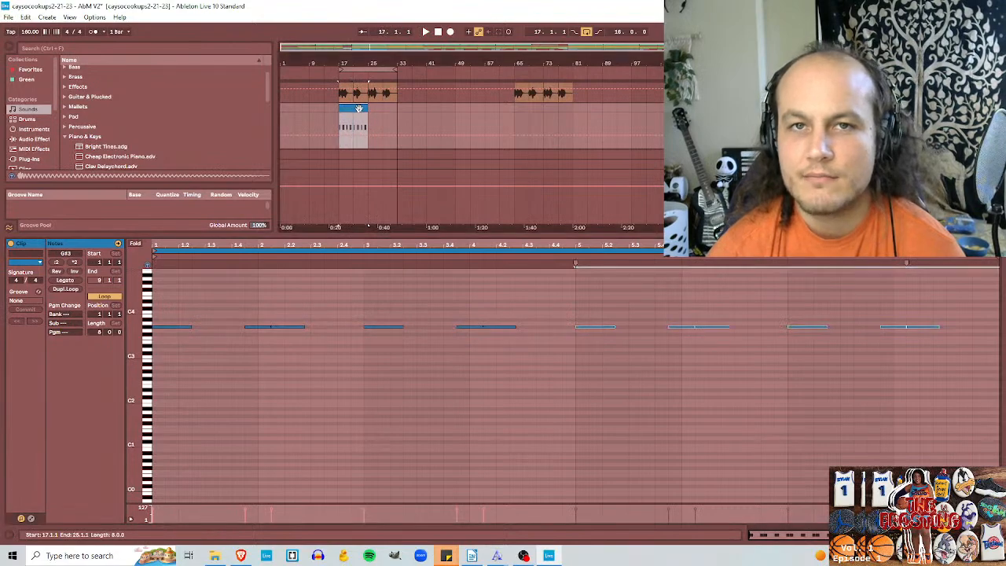
pyautogui.press('space')
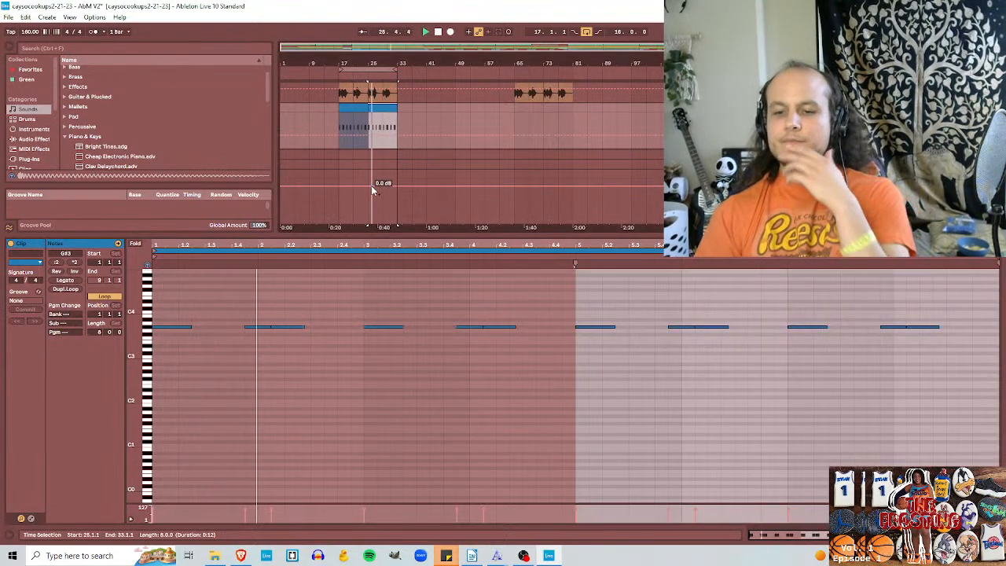
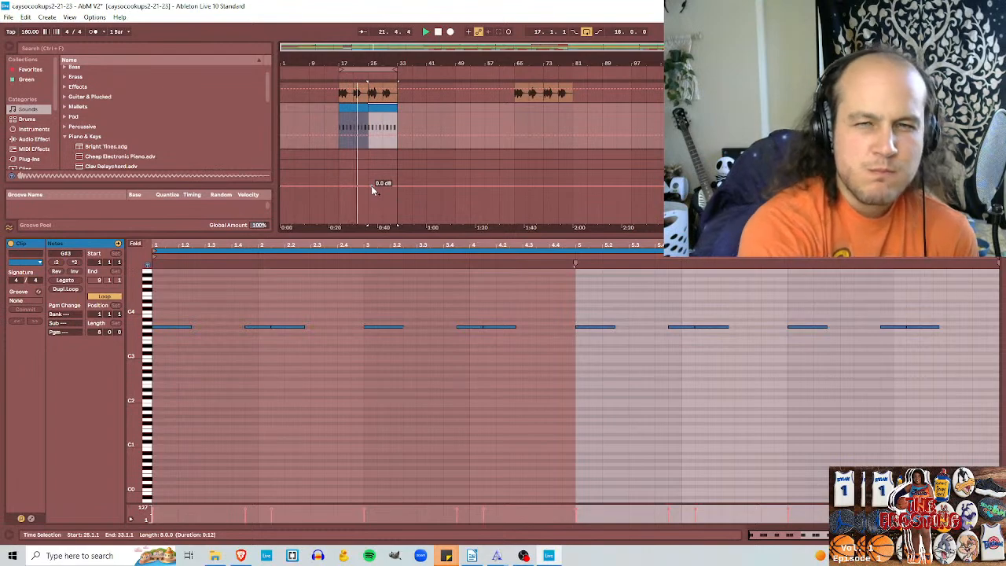
# Step: Delete the clip at bars 17–25 on the Grand Piano track and enlarge the arrangement view
pyautogui.scroll(-2, 425, 146)
pyautogui.scroll(-5, 424, 140)
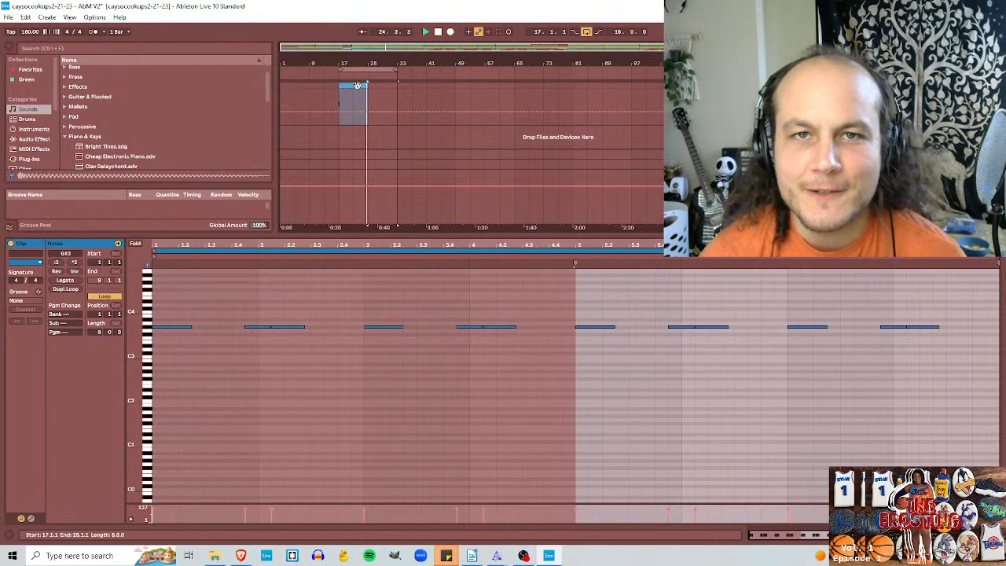
pyautogui.click(397, 110)
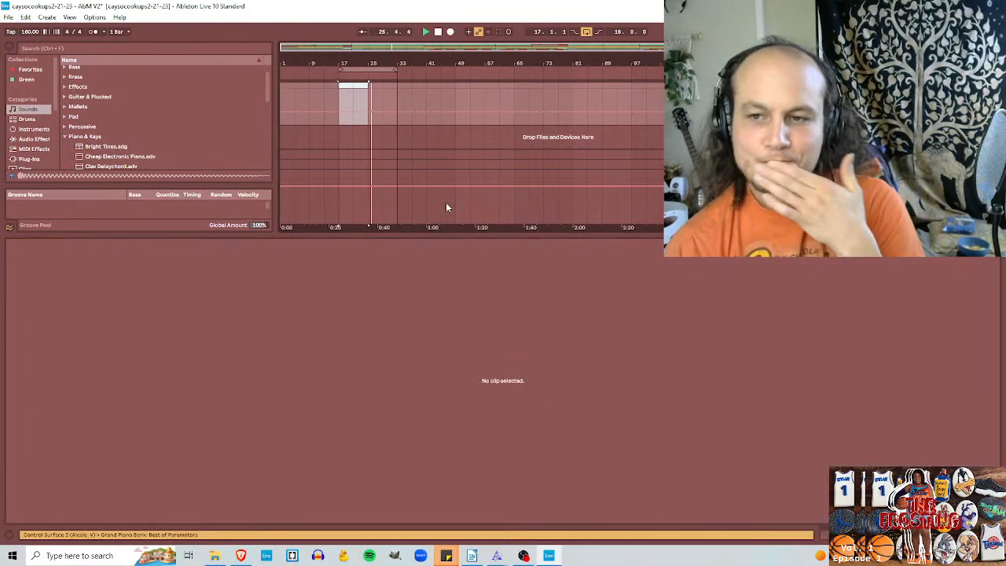
pyautogui.moveTo(655, 237); pyautogui.dragTo(664, 523)
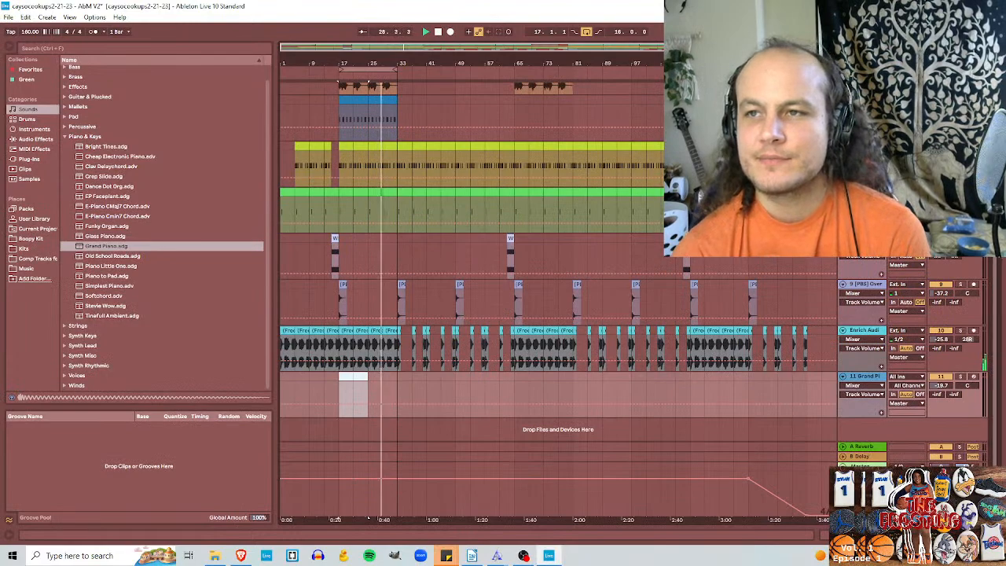
# Step: Extend the loop to bars 17–65 and duplicate the 808 clips across it, leaving bars 61–65 empty
pyautogui.scroll(5, 647, 273)
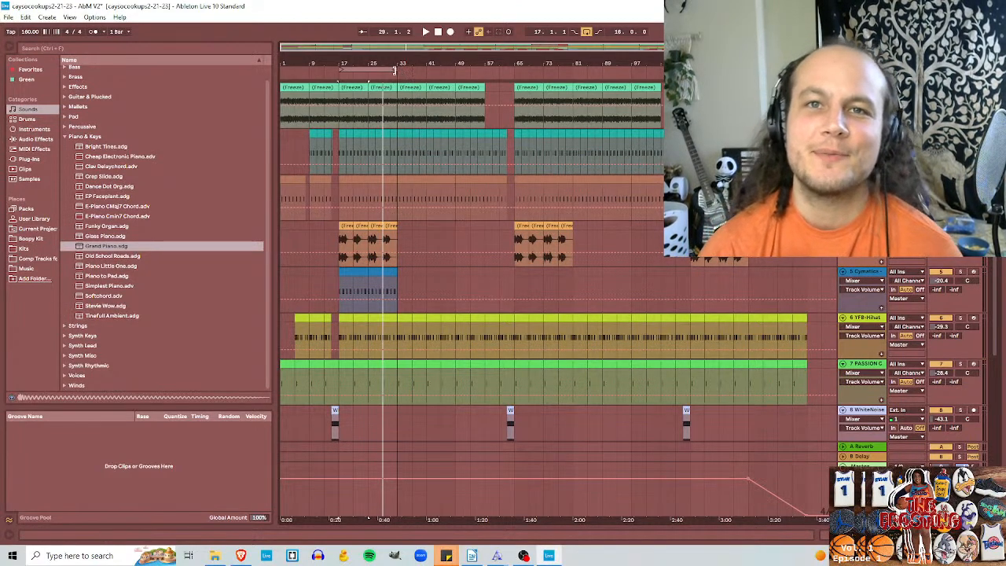
pyautogui.moveTo(397, 71); pyautogui.dragTo(507, 73)
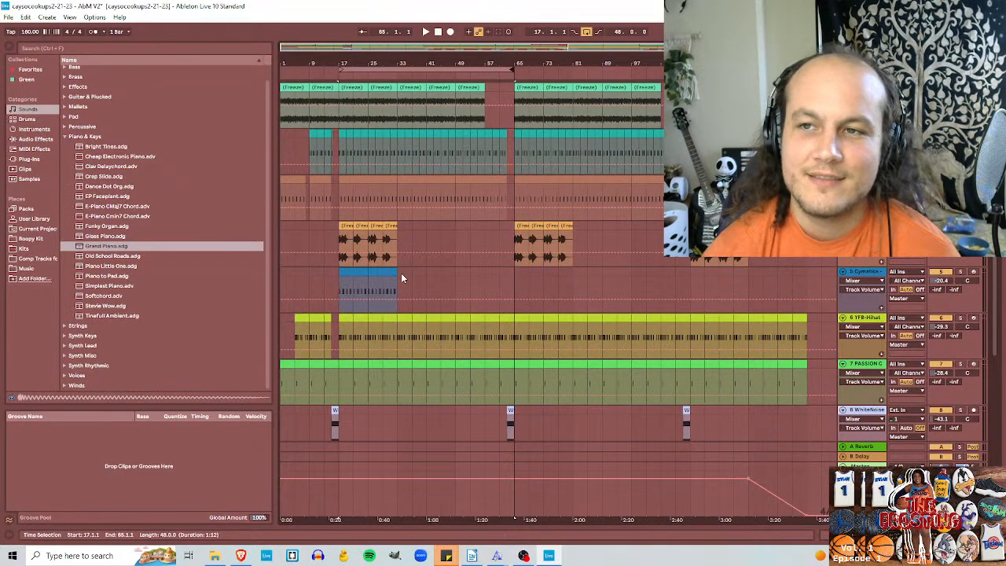
pyautogui.click(356, 272)
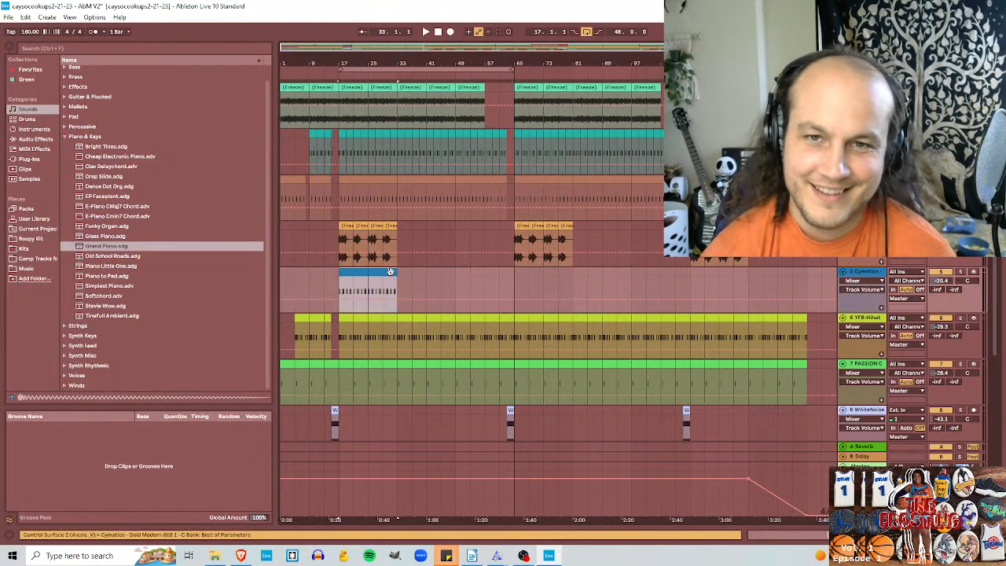
pyautogui.hotkey('ctrl', 'd')
pyautogui.hotkey('ctrl', 'd')
# Step: Duplicate the 808 section from bars 17–65 twice to bars 65 and 113, and delete its excess beyond bar 145
pyautogui.moveTo(513, 273); pyautogui.dragTo(370, 272)
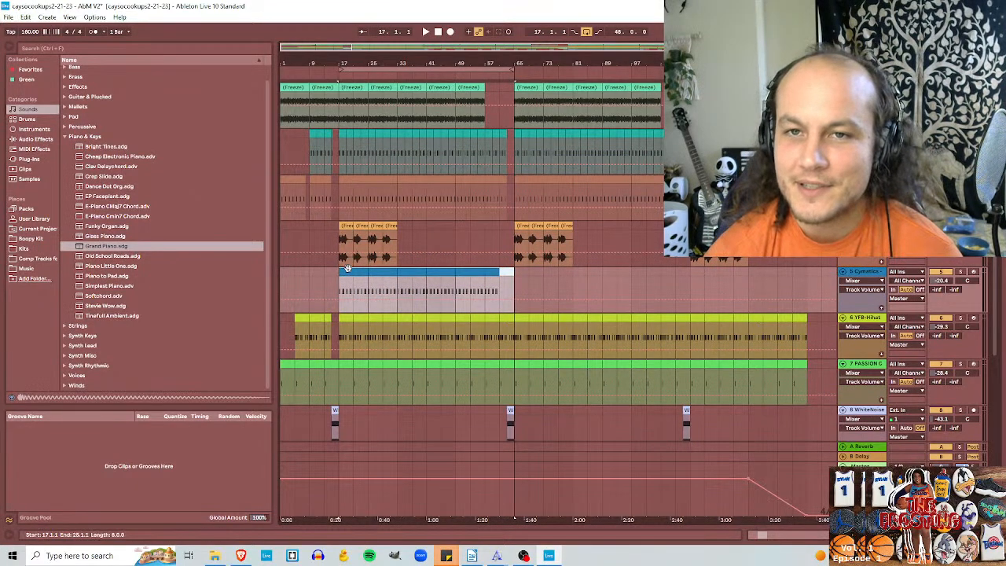
pyautogui.hotkey('ctrl', 'd')
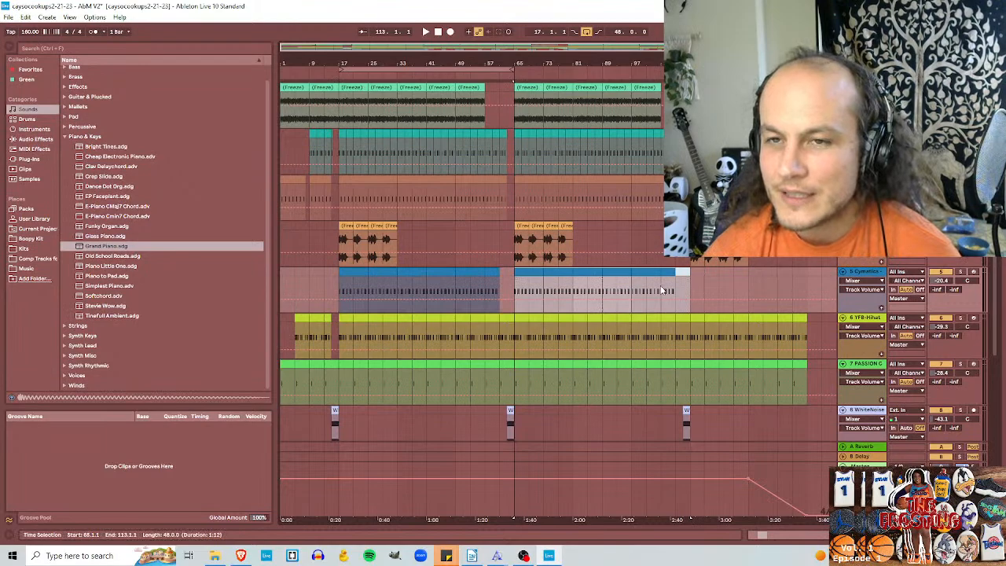
pyautogui.hotkey('ctrl', 'd')
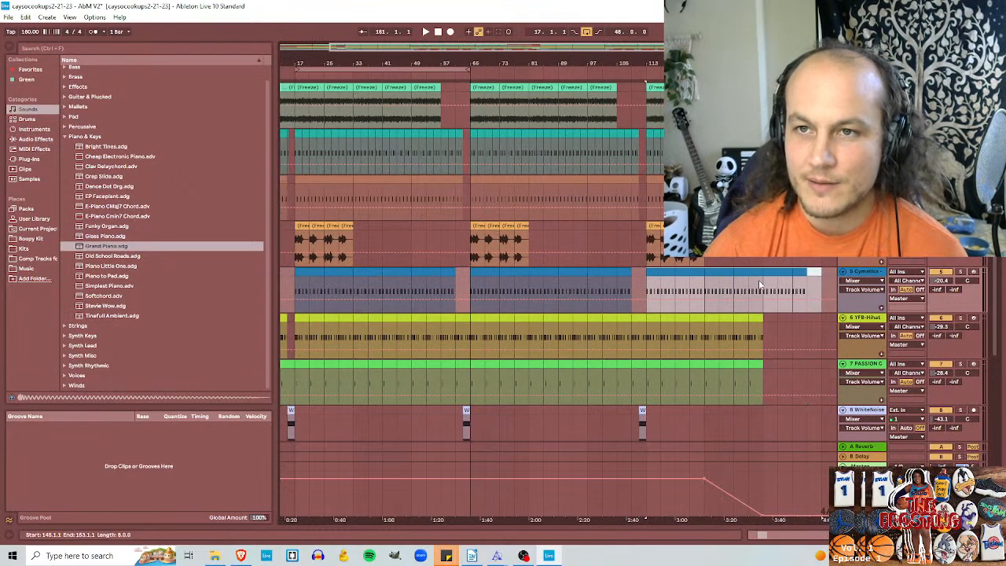
pyautogui.moveTo(770, 276); pyautogui.dragTo(807, 271)
pyautogui.press('Delete')
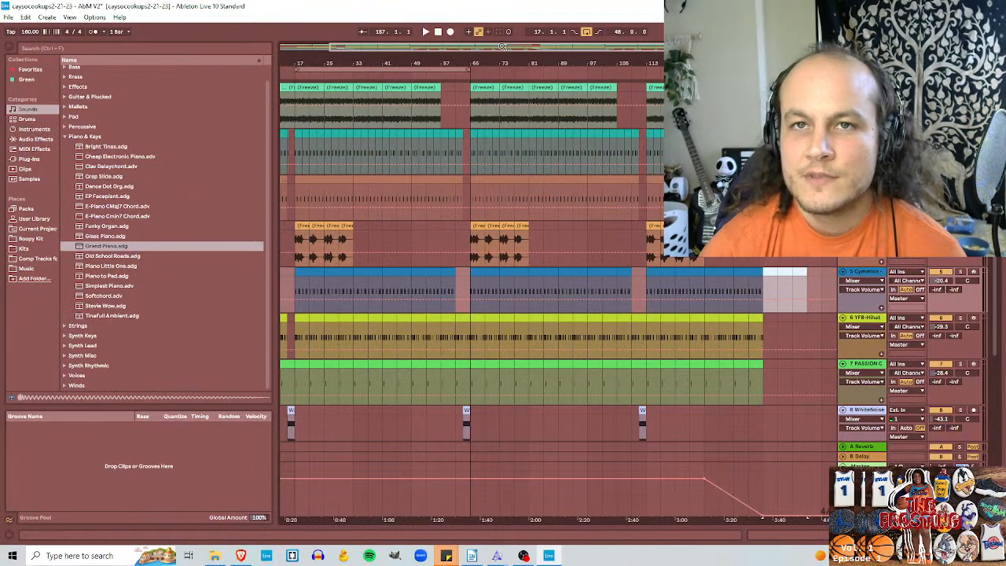
# Step: Play the arrangement from the beginning and switch to OBS to check the live stream
pyautogui.moveTo(501, 47); pyautogui.dragTo(462, 71)
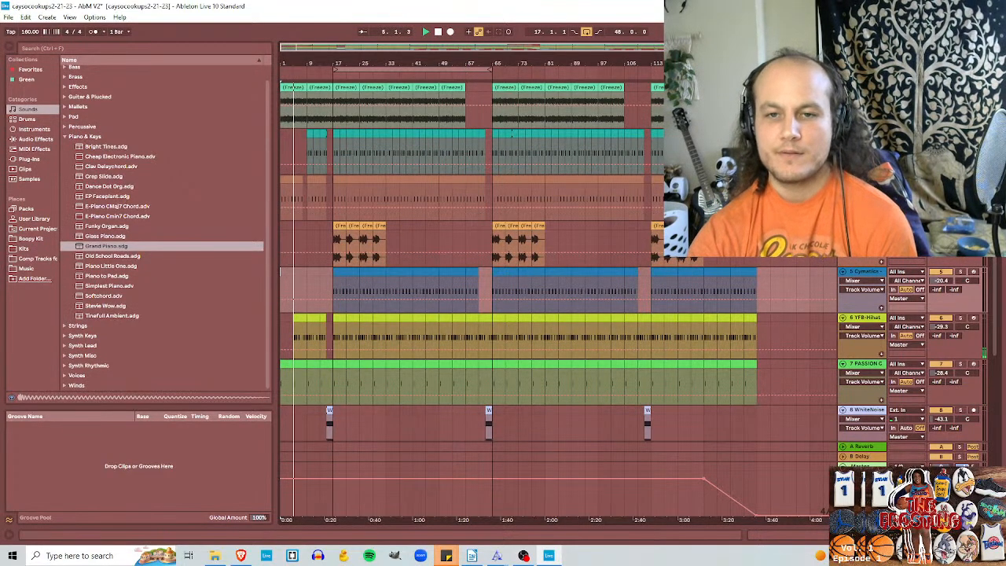
pyautogui.moveTo(523, 556)
pyautogui.click(546, 509)
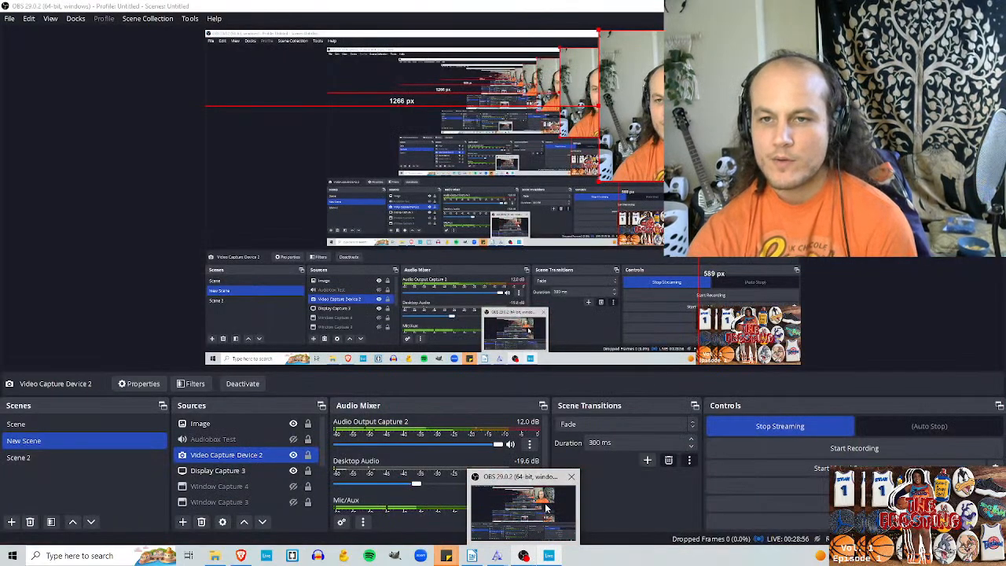
pyautogui.click(546, 509)
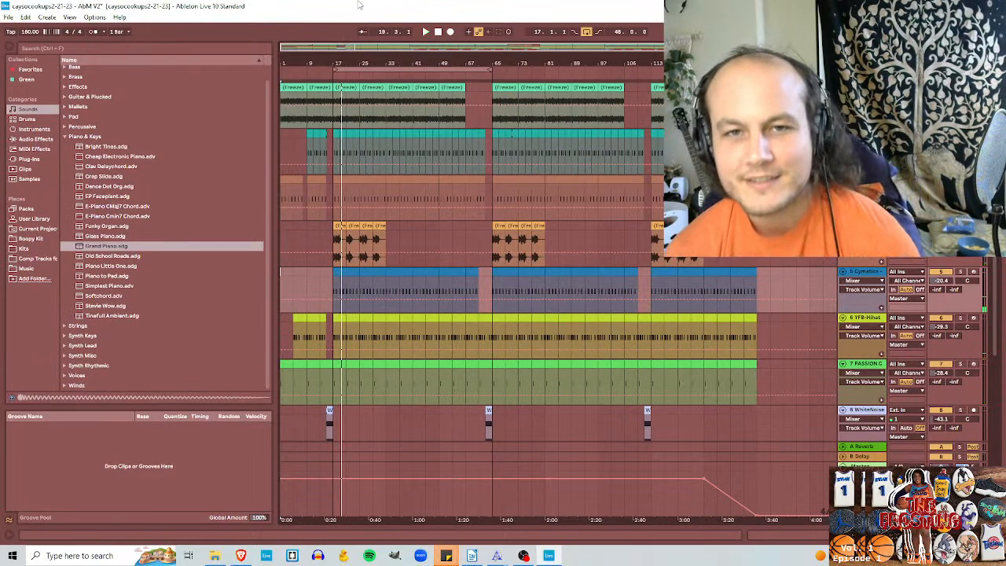
# Step: Delete the Grand Piano track and play the arrangement from bar 13
pyautogui.scroll(-5, 440, 283)
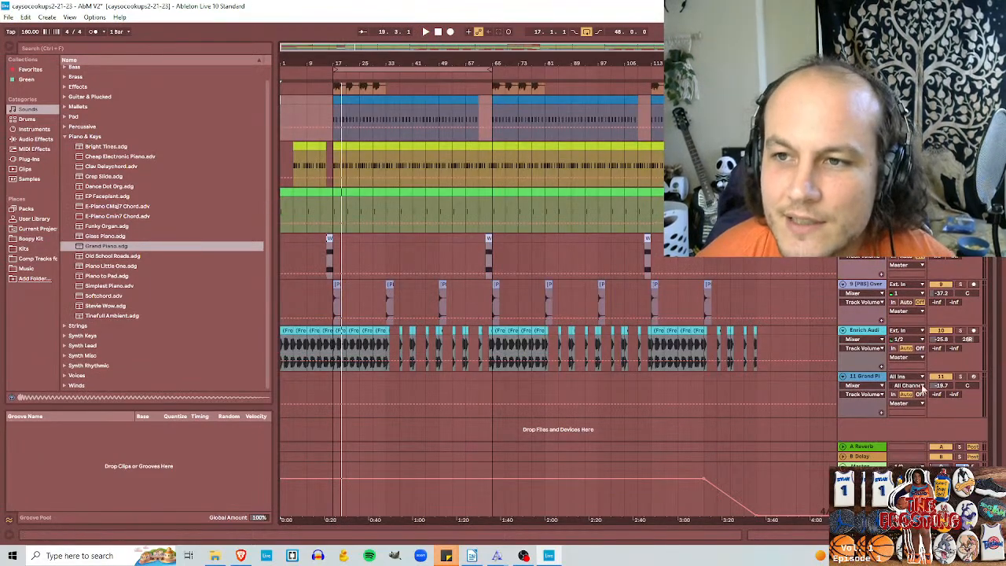
pyautogui.click(869, 380)
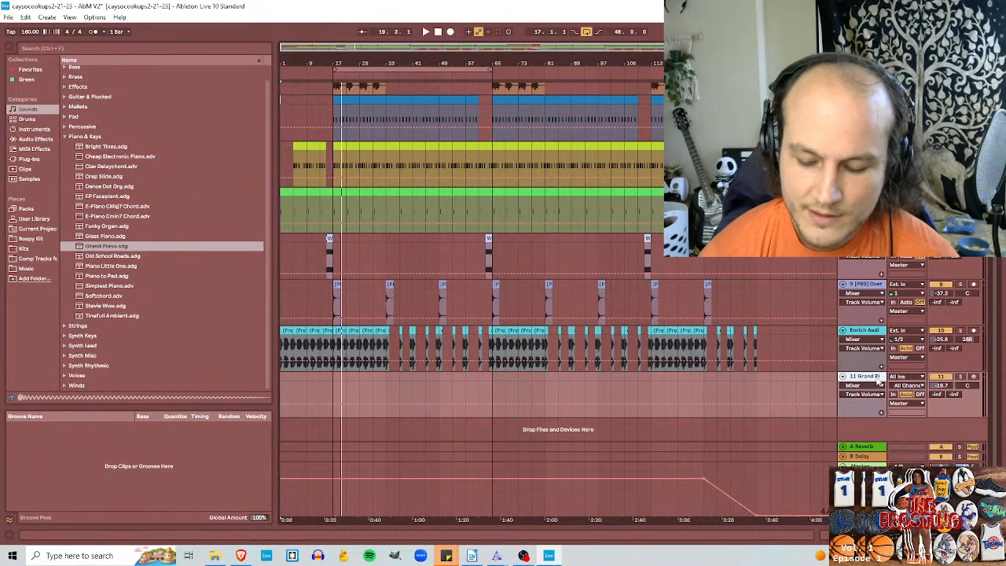
pyautogui.press('Delete')
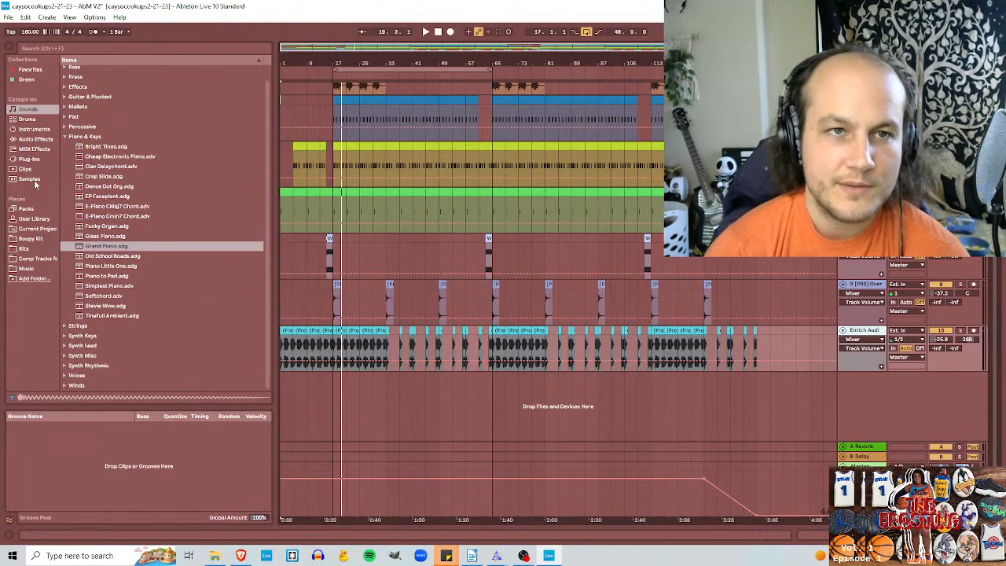
pyautogui.click(323, 394)
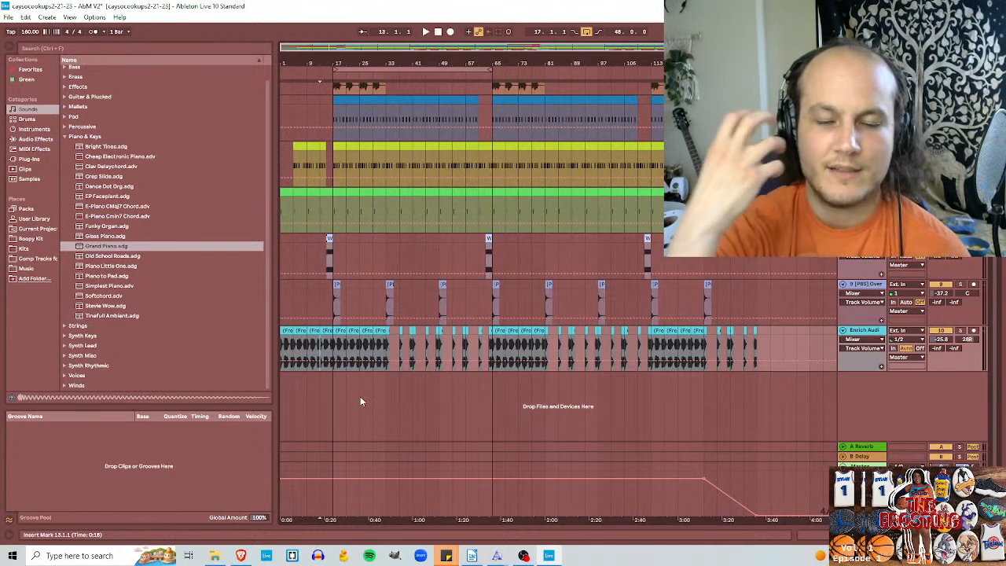
pyautogui.press('space')
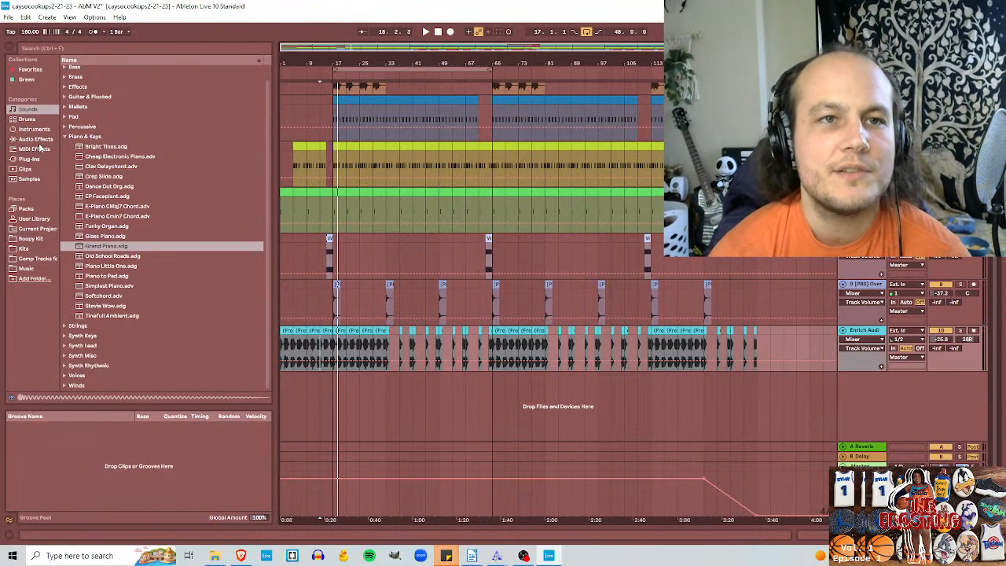
# Step: Audition the rim samples among the drum hits, including Rim-LD, Rim-C78, Rim-909, Rim-808, Rim Vinyl 2 and Rim Vinyl 1
pyautogui.click(37, 120)
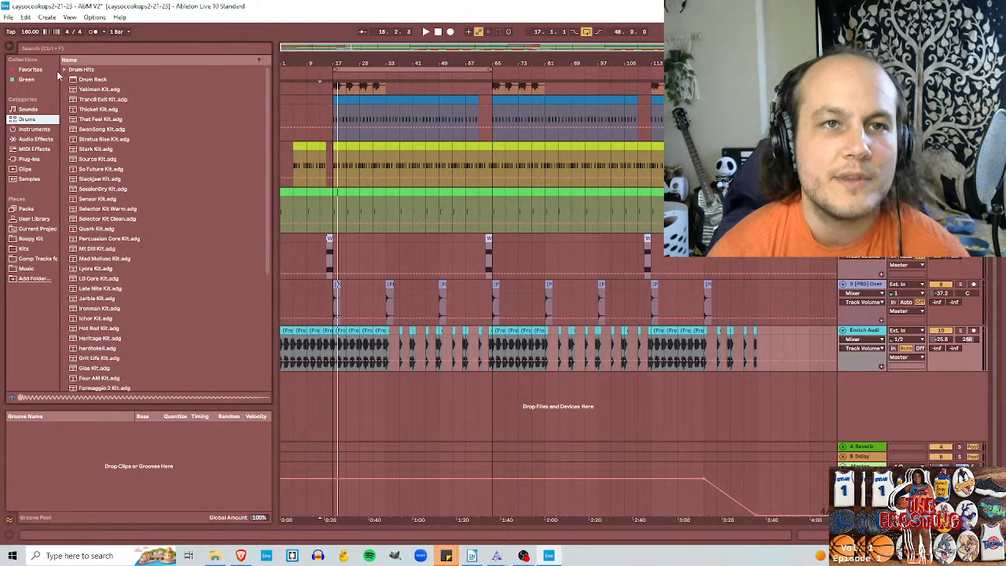
pyautogui.click(65, 70)
pyautogui.click(70, 139)
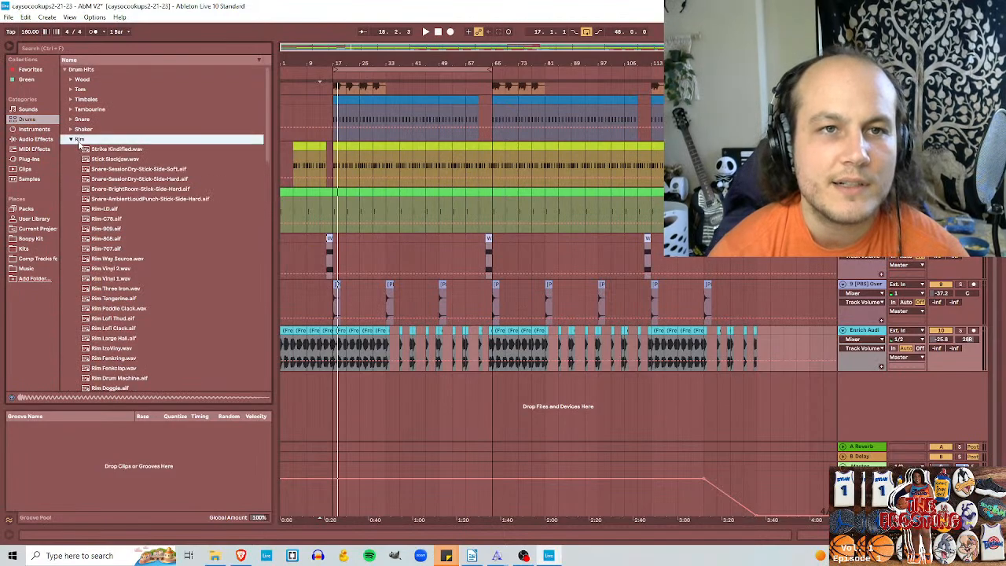
pyautogui.scroll(-3, 268, 152)
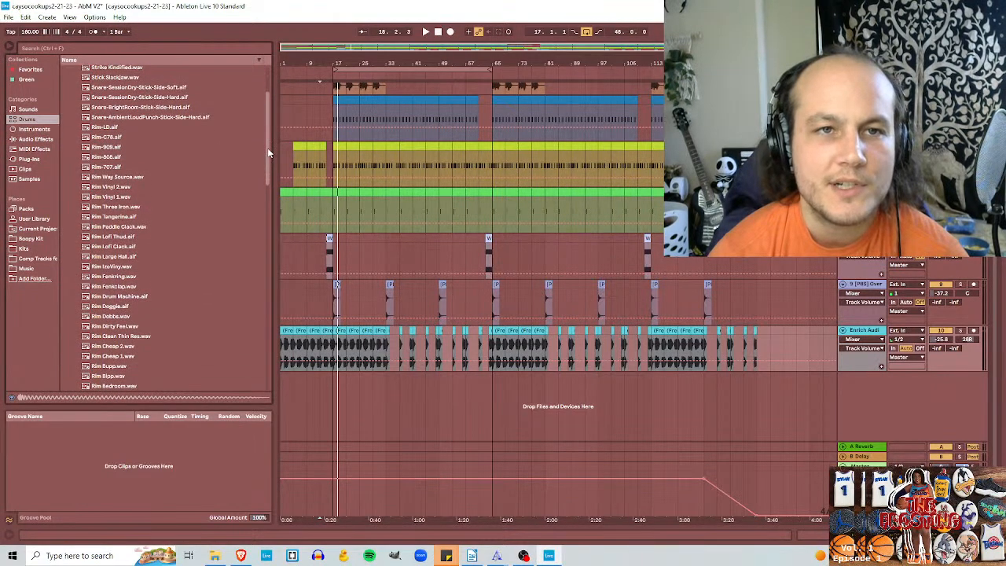
pyautogui.click(106, 128)
pyautogui.click(117, 138)
pyautogui.click(116, 148)
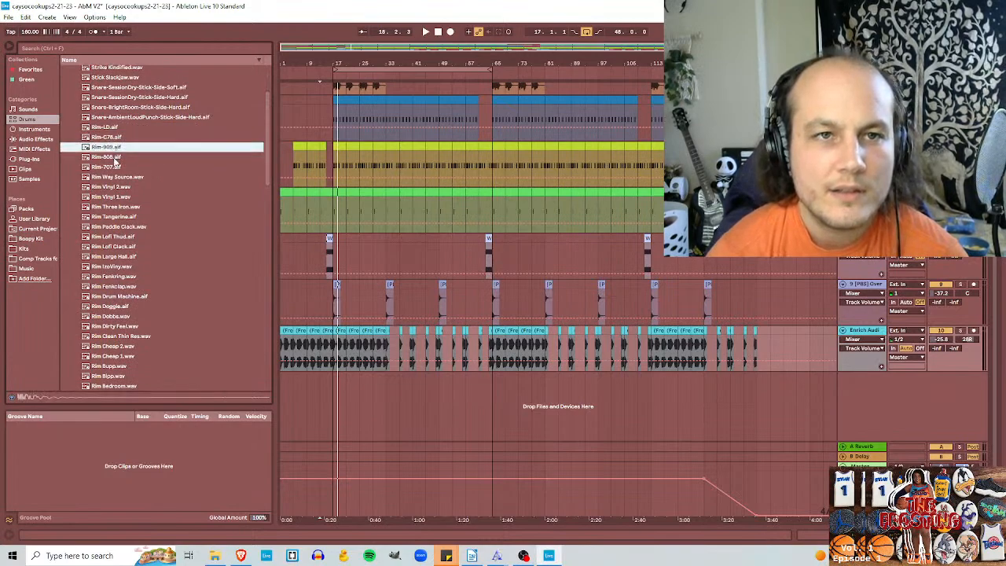
pyautogui.click(118, 157)
pyautogui.click(121, 177)
pyautogui.click(119, 188)
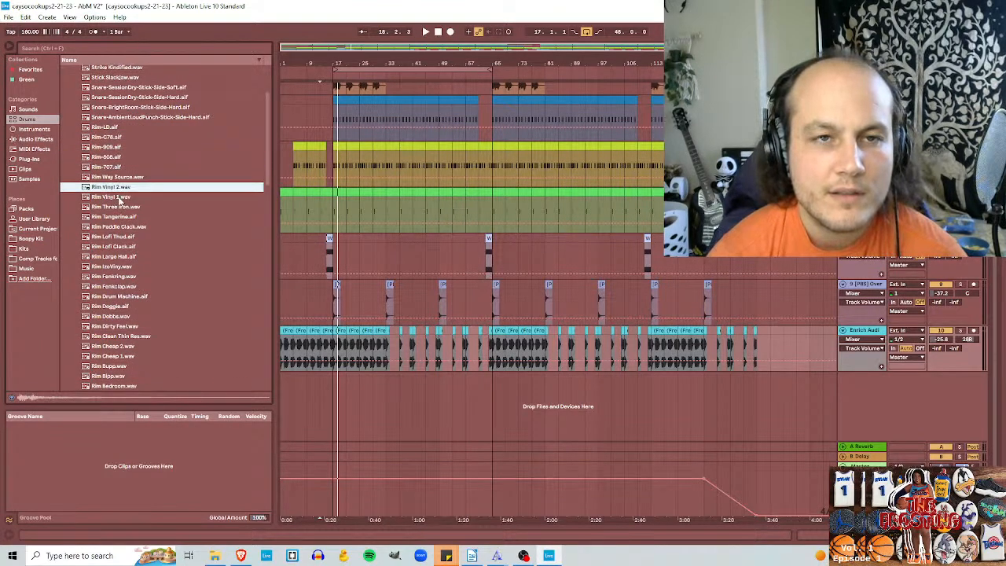
pyautogui.click(121, 198)
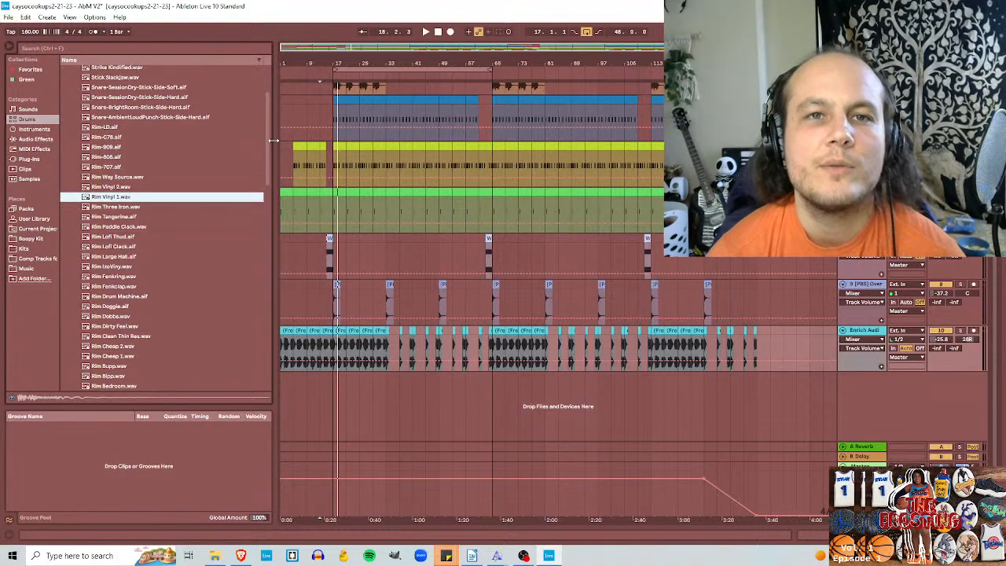
# Step: Browse the bell samples among the drum hits and preview Cowbell-808.aif
pyautogui.scroll(3, 88, 121)
pyautogui.click(71, 139)
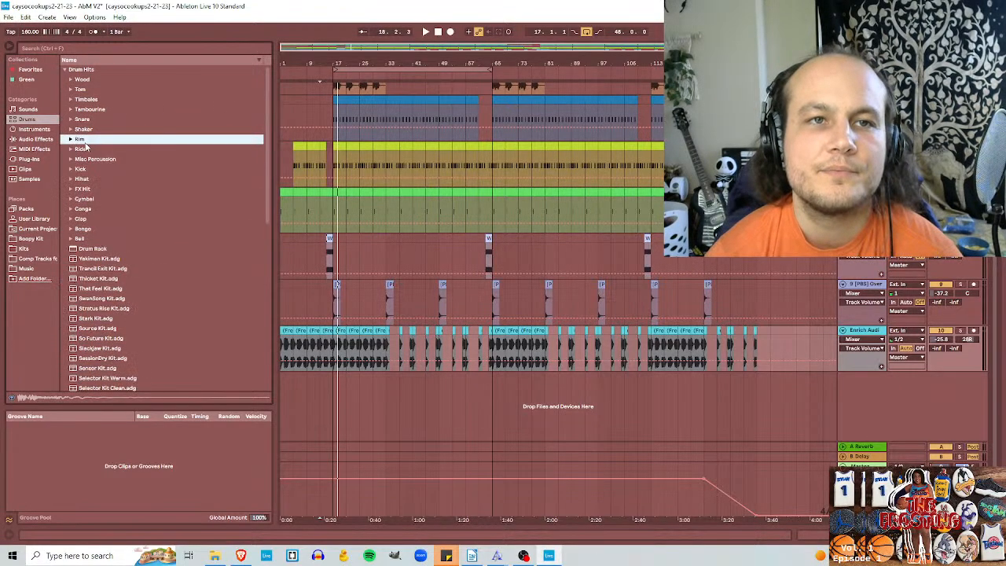
pyautogui.click(72, 240)
pyautogui.scroll(-2, 118, 252)
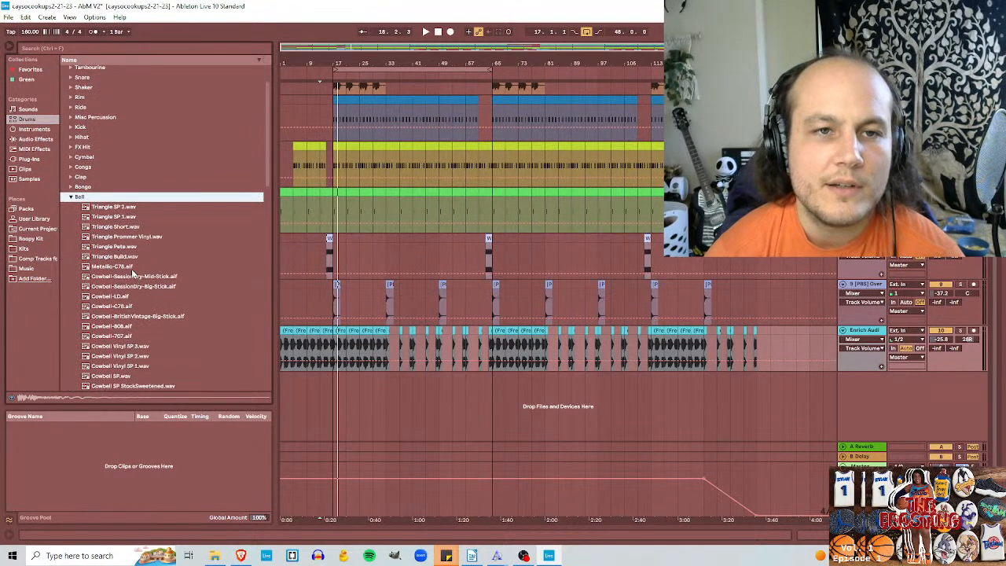
pyautogui.scroll(-4, 132, 271)
pyautogui.click(123, 253)
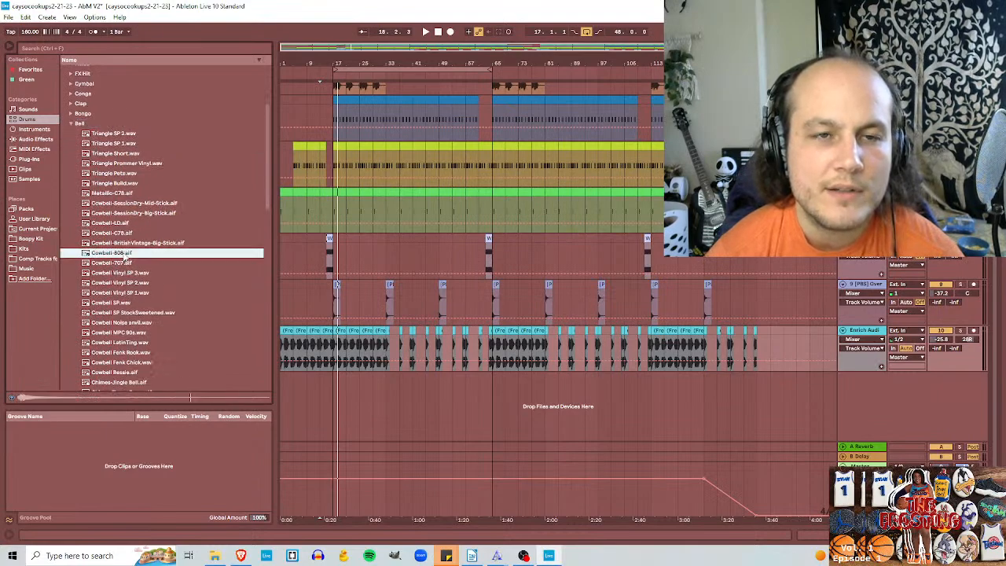
# Step: Add a new MIDI track below the Enrich Audio track and load the Cowbell-808 sample onto it
pyautogui.click(866, 333)
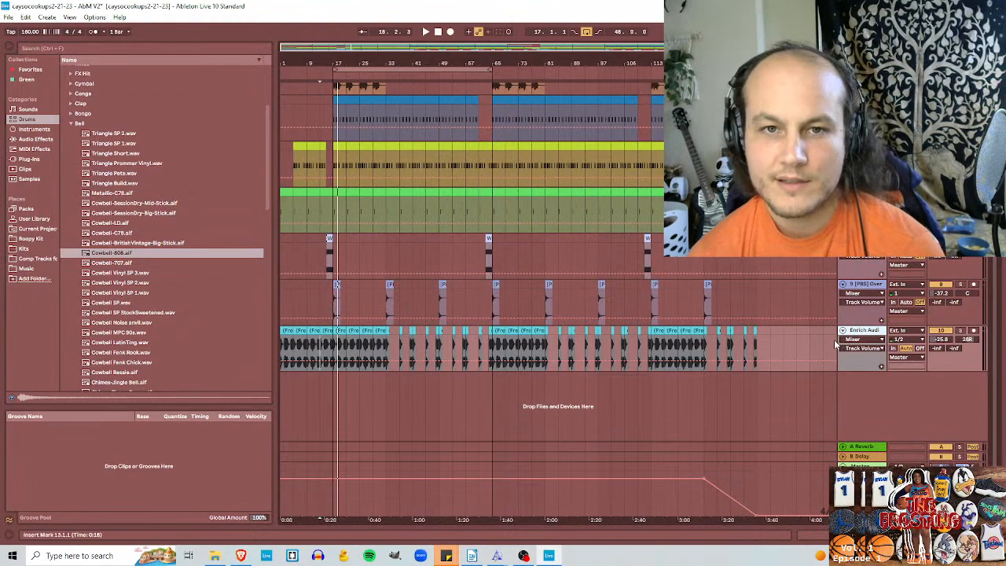
pyautogui.hotkey('ctrl', 'shift', 't')
pyautogui.moveTo(132, 253); pyautogui.dragTo(190, 278)
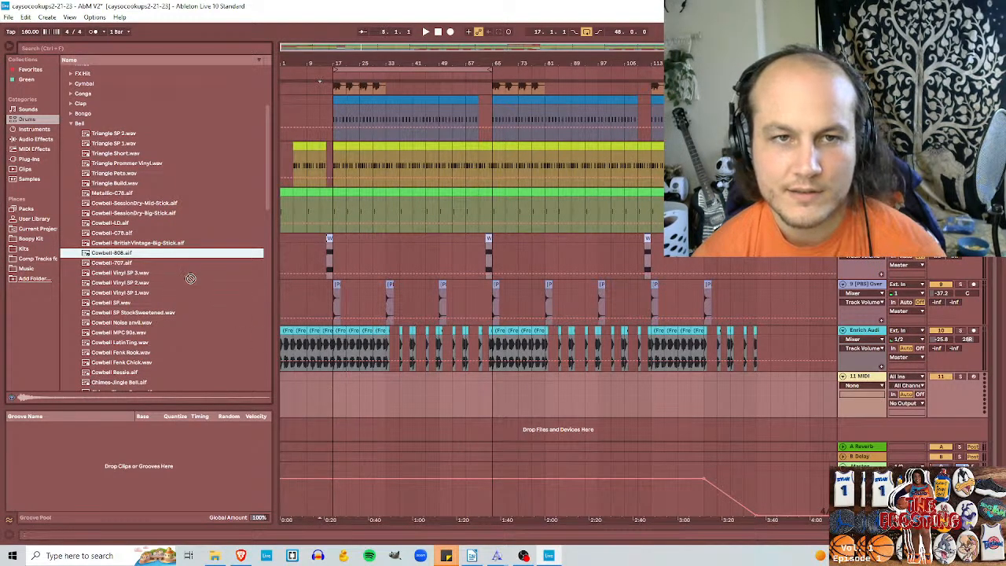
pyautogui.click(867, 378)
pyautogui.doubleClick(151, 253)
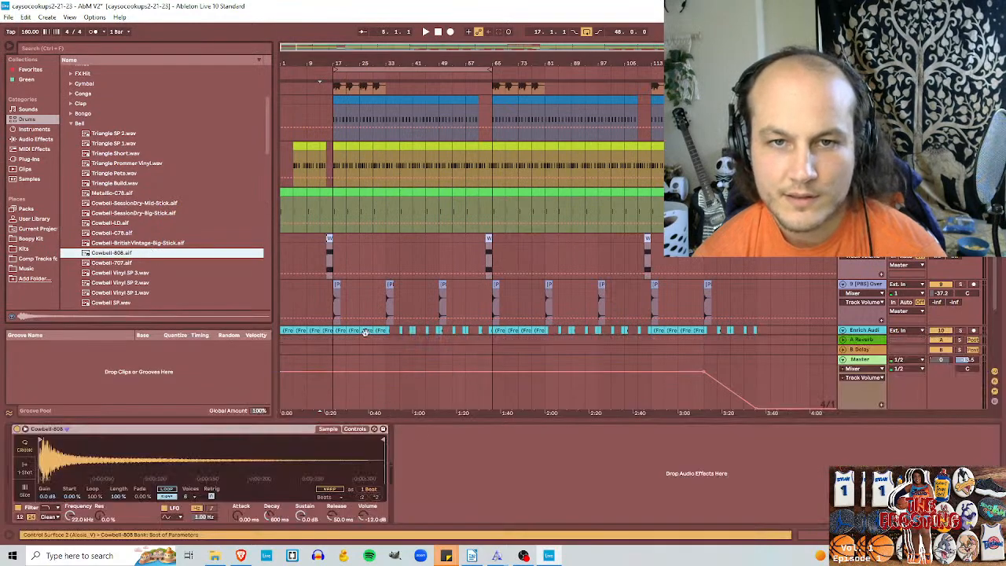
# Step: Create an empty MIDI clip at bars 17–33 on the cowbell track and enlarge its note editor
pyautogui.scroll(-3, 365, 332)
pyautogui.moveTo(336, 297); pyautogui.dragTo(385, 285)
pyautogui.hotkey('ctrl', 'shift', 'm')
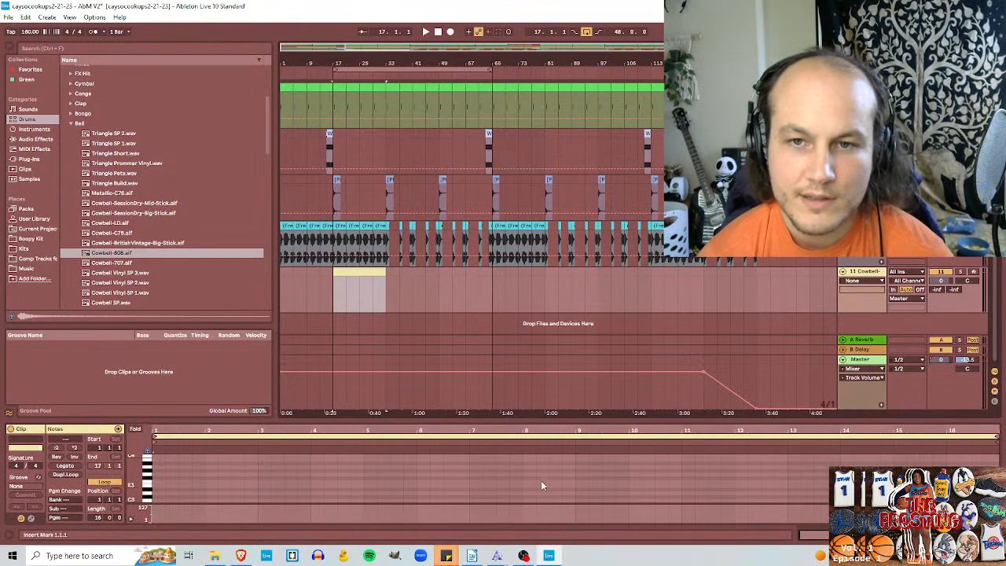
pyautogui.moveTo(558, 419); pyautogui.dragTo(432, 276)
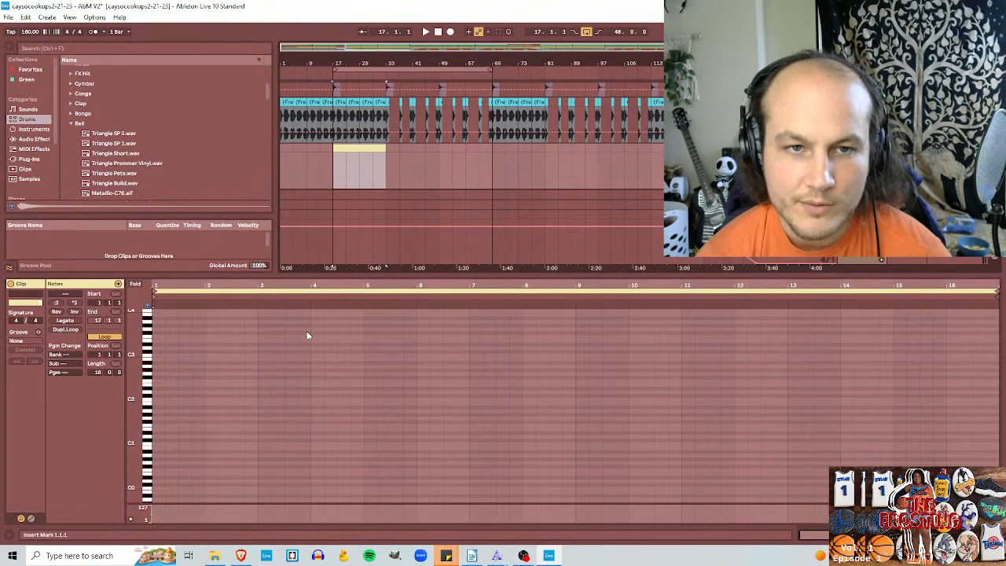
# Step: Add a quarter-note at the start of the cowbell clip and test it at different pitches, settling on C2
pyautogui.doubleClick(158, 355)
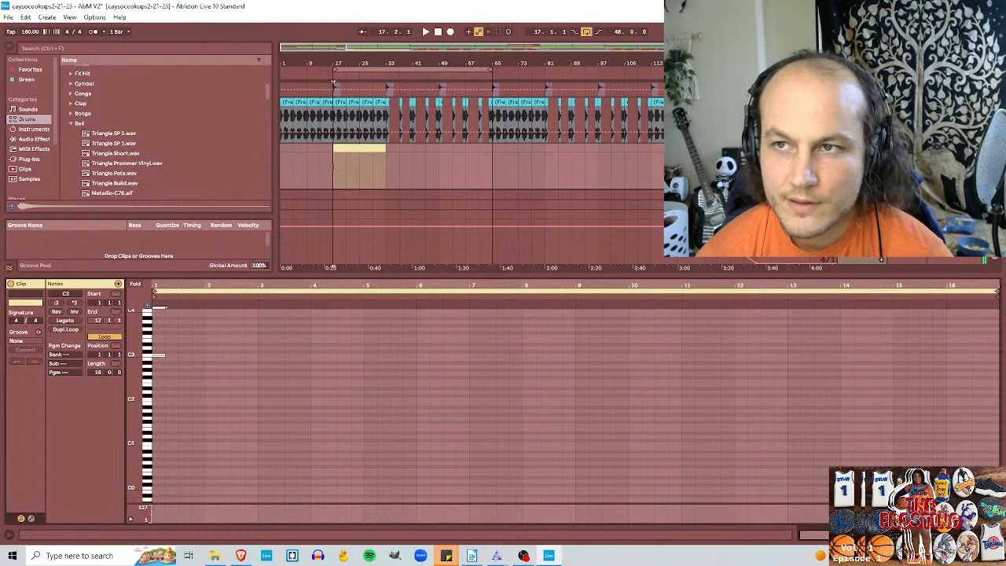
pyautogui.press('space')
pyautogui.press('space')
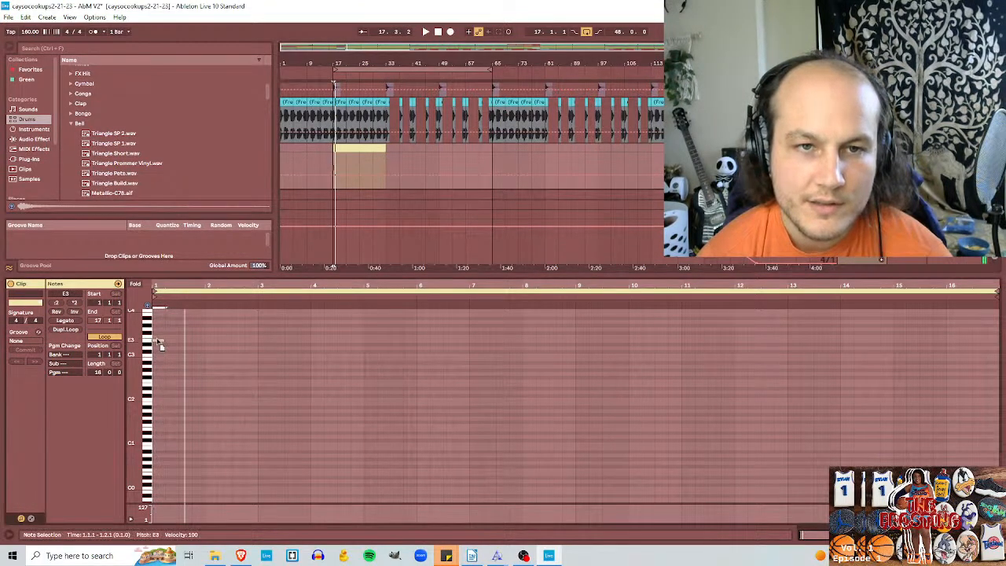
pyautogui.moveTo(158, 366); pyautogui.dragTo(157, 415)
pyautogui.press('space')
pyautogui.press('space')
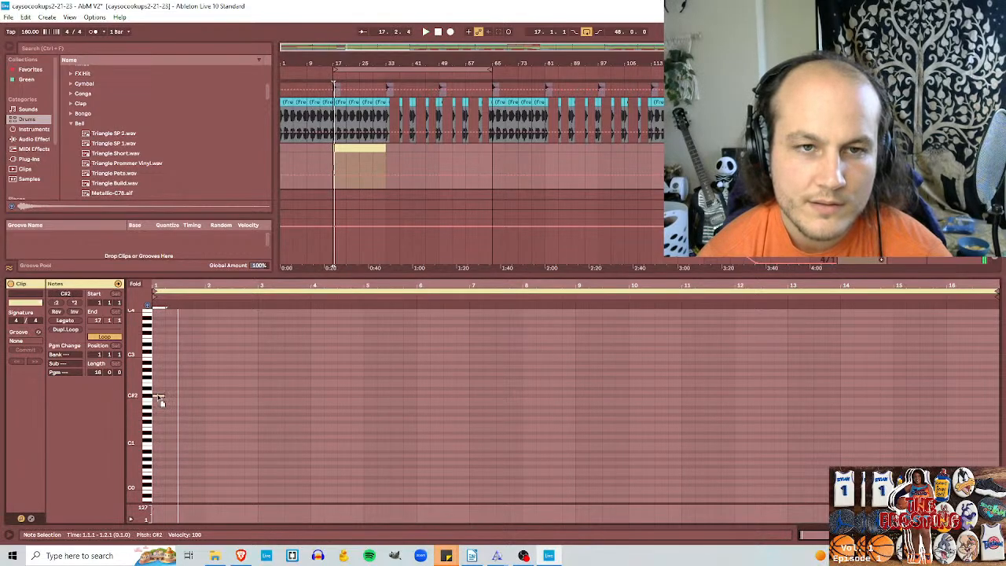
pyautogui.press('space')
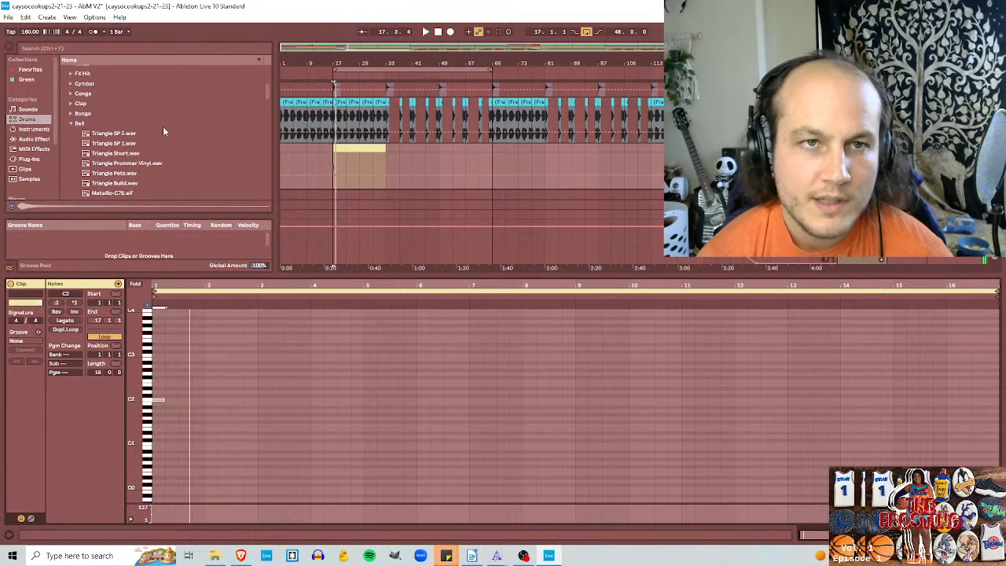
# Step: Add a Delay to the cowbell track with 72% feedback and Ping Pong enabled
pyautogui.moveTo(470, 277); pyautogui.dragTo(470, 379)
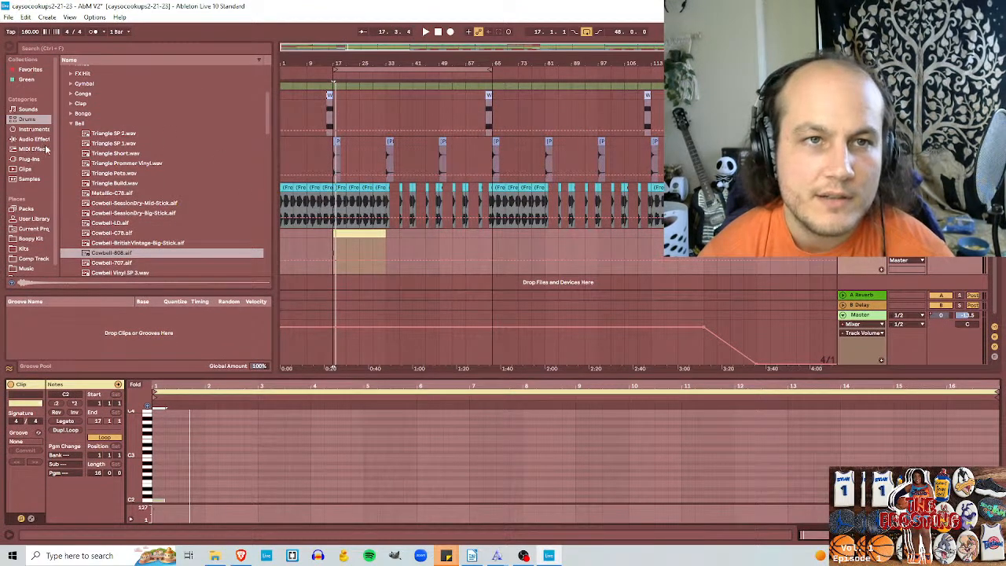
pyautogui.click(43, 141)
pyautogui.click(74, 140)
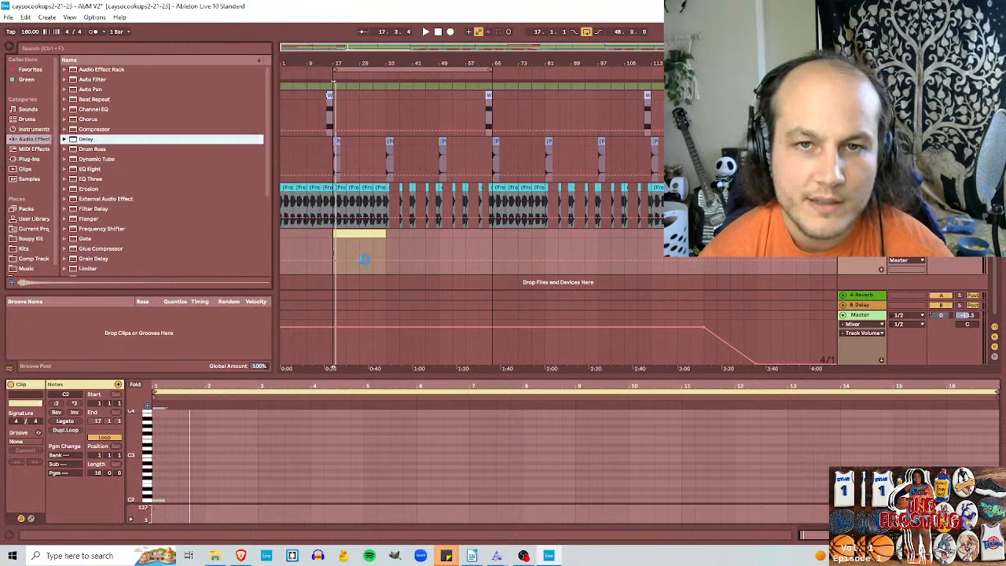
pyautogui.moveTo(364, 260); pyautogui.dragTo(364, 261)
pyautogui.click(452, 456)
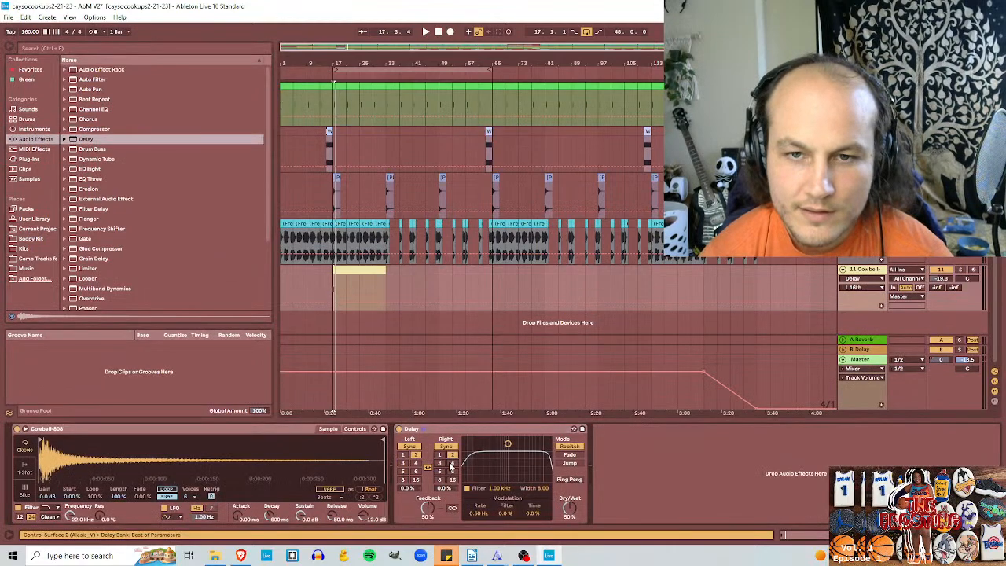
pyautogui.moveTo(429, 501); pyautogui.dragTo(428, 483)
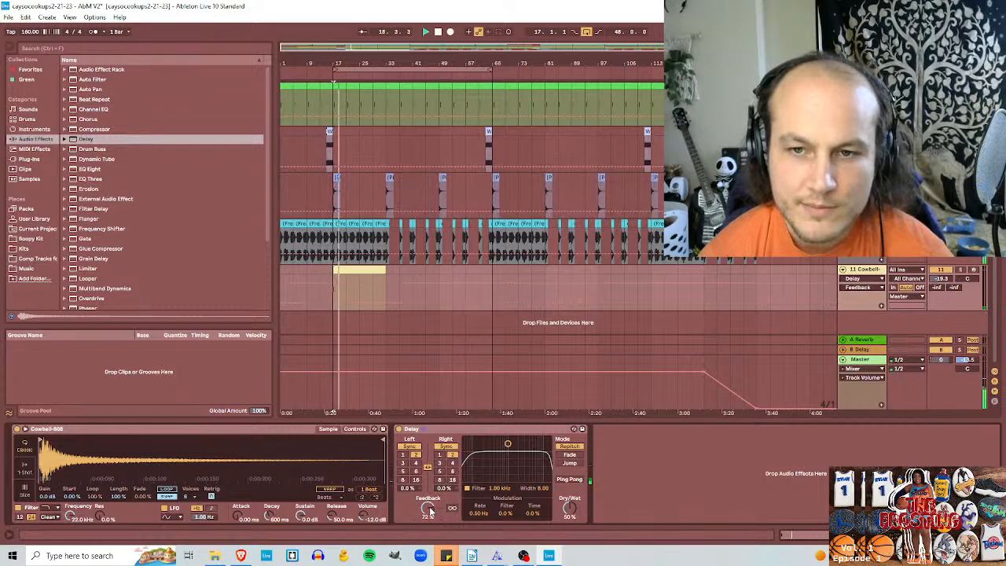
pyautogui.click(570, 479)
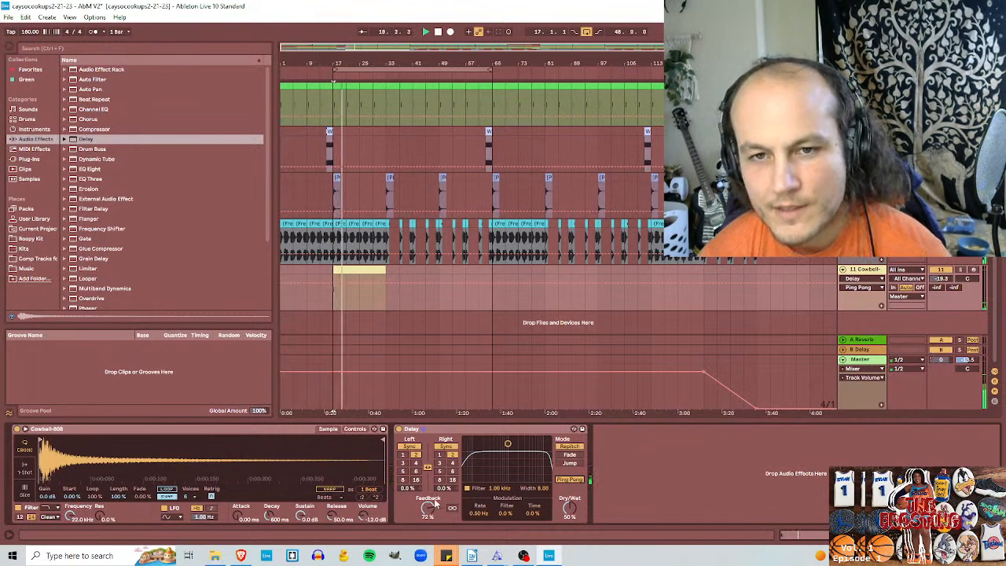
# Step: Add a Reverb after the cowbell's Delay, set its decay time to 2.48 s and adjust its dry/wet mix
pyautogui.scroll(-3, 94, 232)
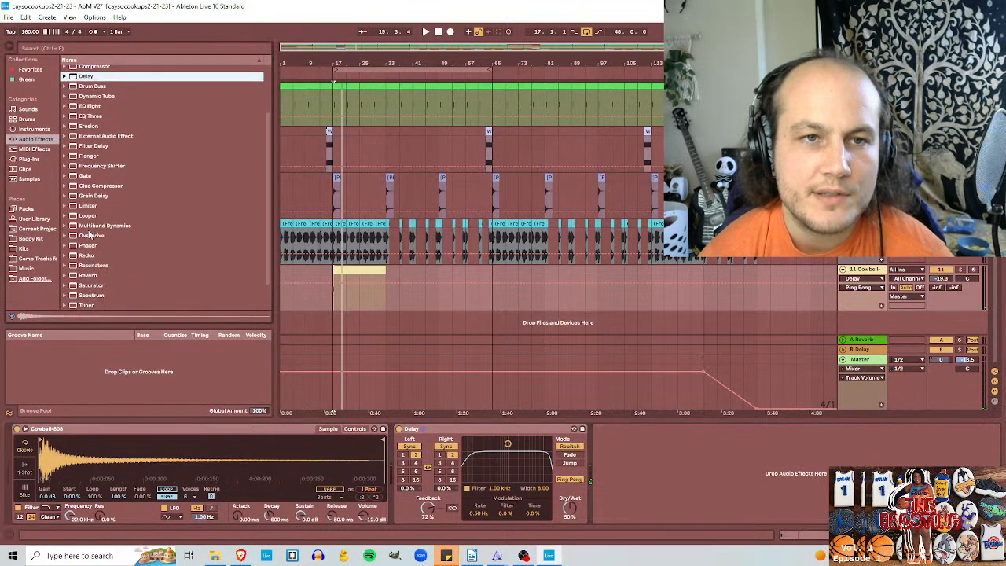
pyautogui.moveTo(82, 245); pyautogui.dragTo(629, 438)
pyautogui.click(733, 514)
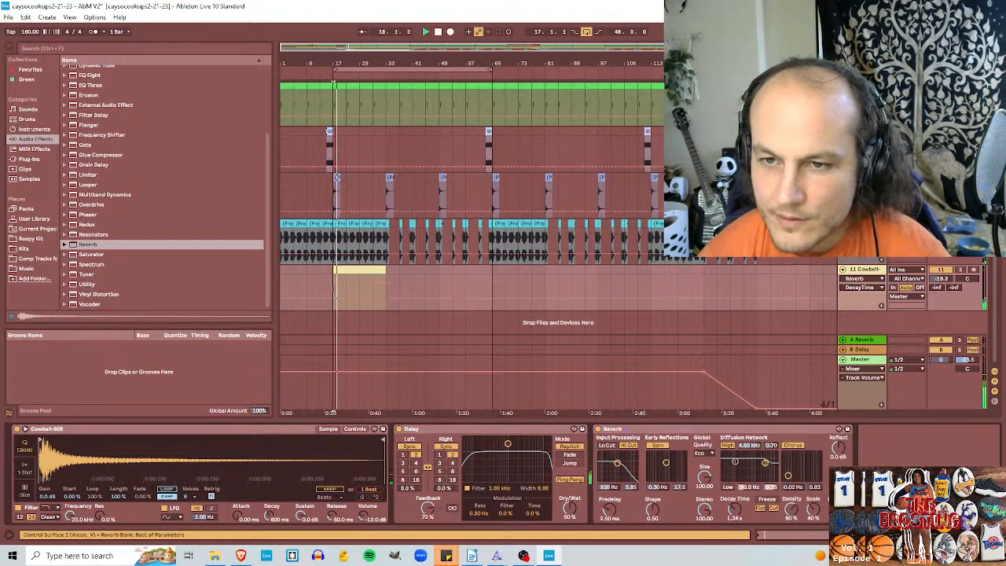
pyautogui.moveTo(734, 510); pyautogui.dragTo(735, 498)
pyautogui.press('space')
pyautogui.press('space')
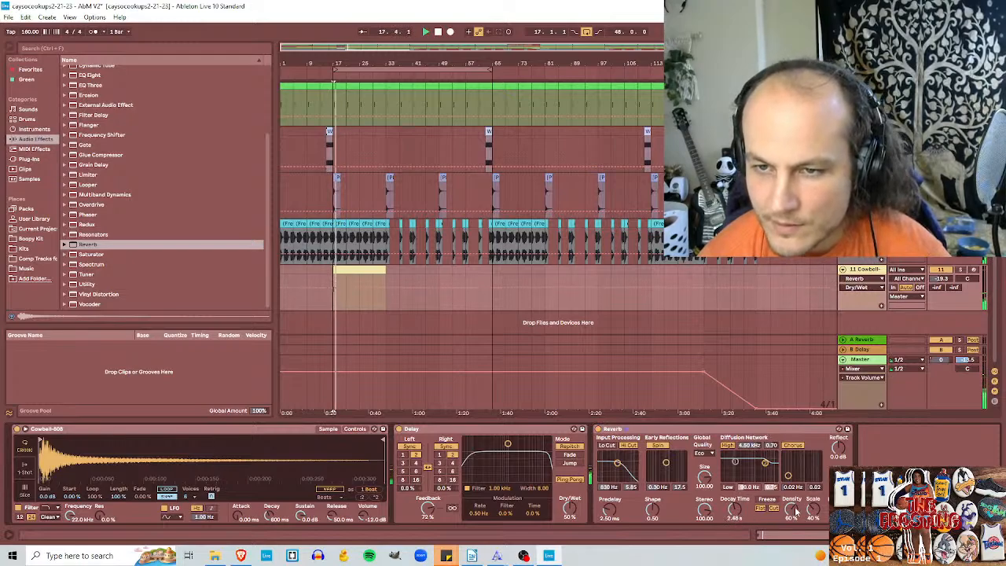
pyautogui.click(837, 509)
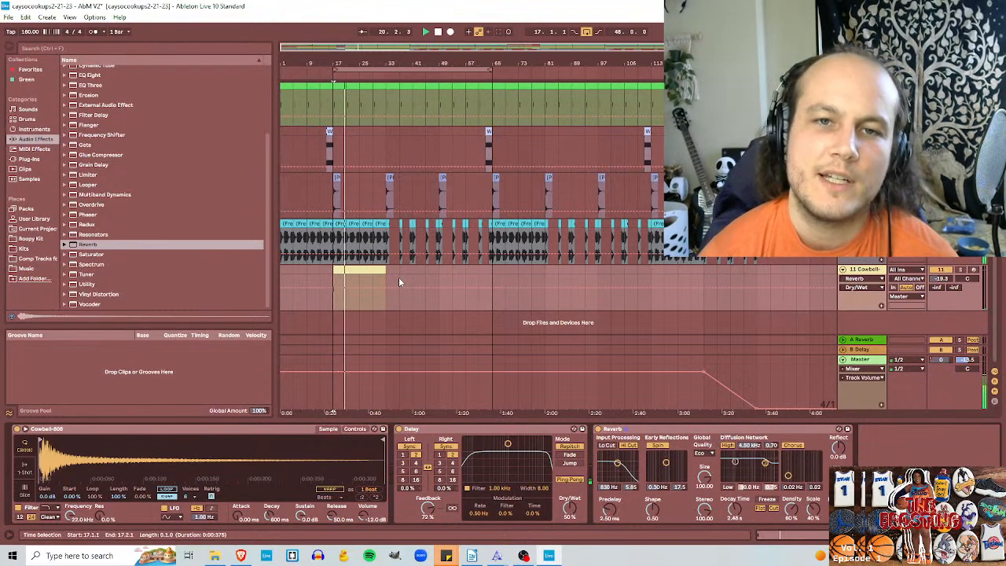
# Step: Set the cowbell track's volume to -18.6 dB and freeze and flatten the track to audio
pyautogui.press('space')
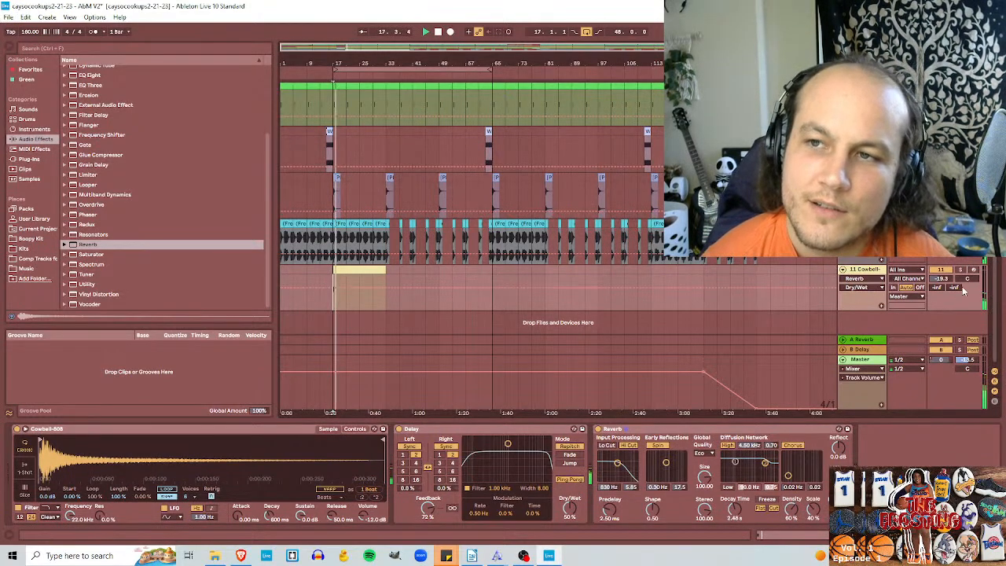
pyautogui.moveTo(941, 278); pyautogui.dragTo(941, 272)
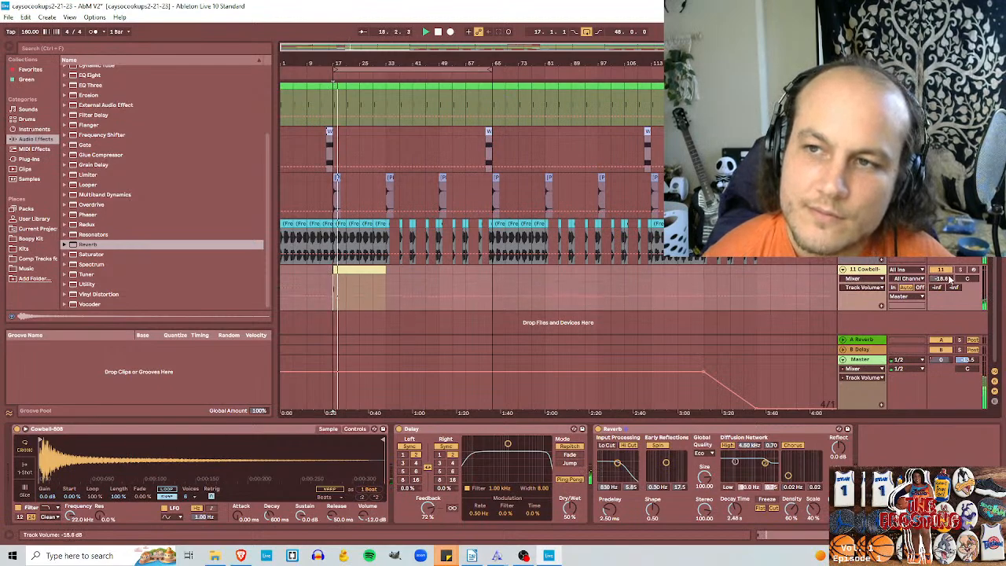
pyautogui.rightClick(355, 277)
pyautogui.click(381, 350)
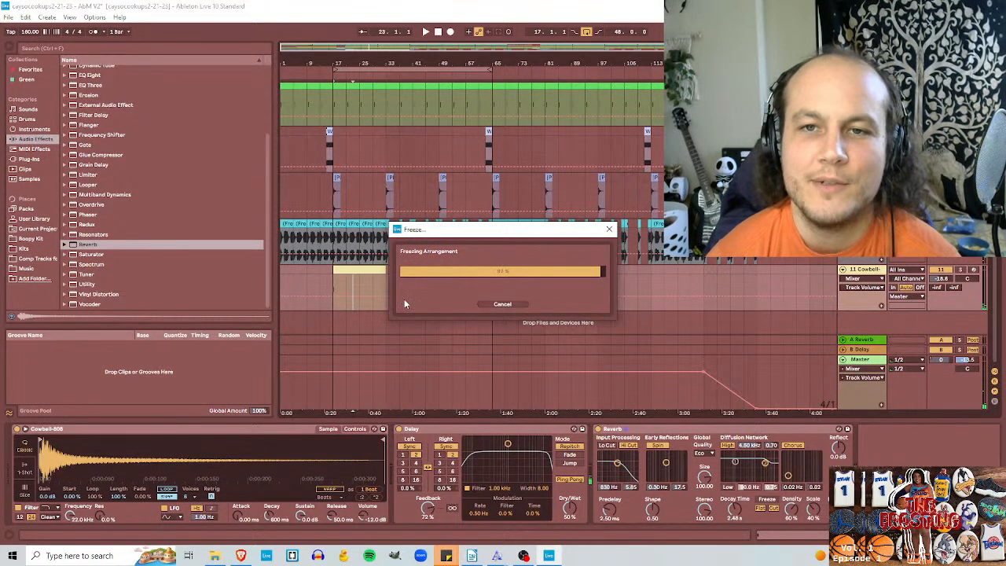
pyautogui.rightClick(358, 288)
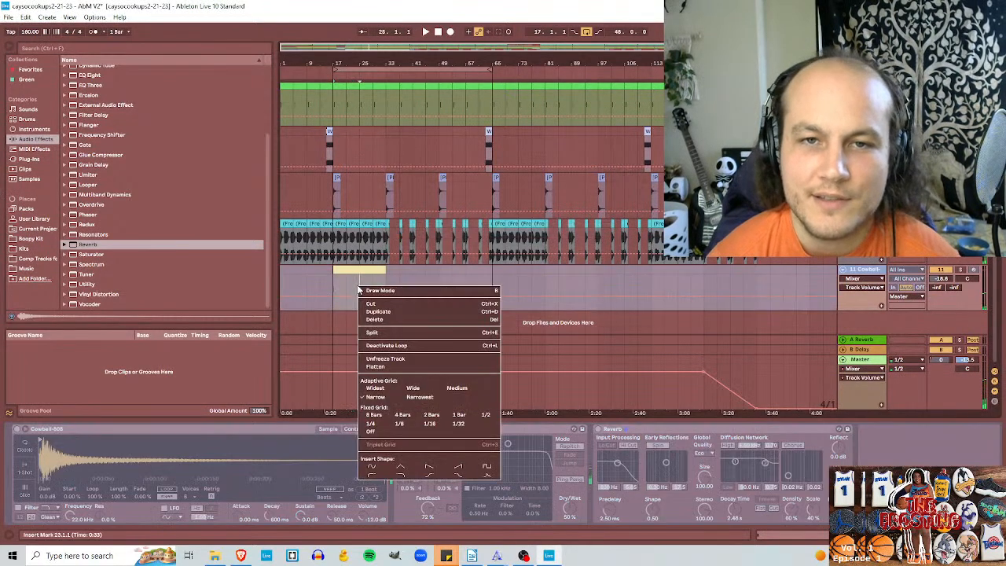
pyautogui.click(375, 366)
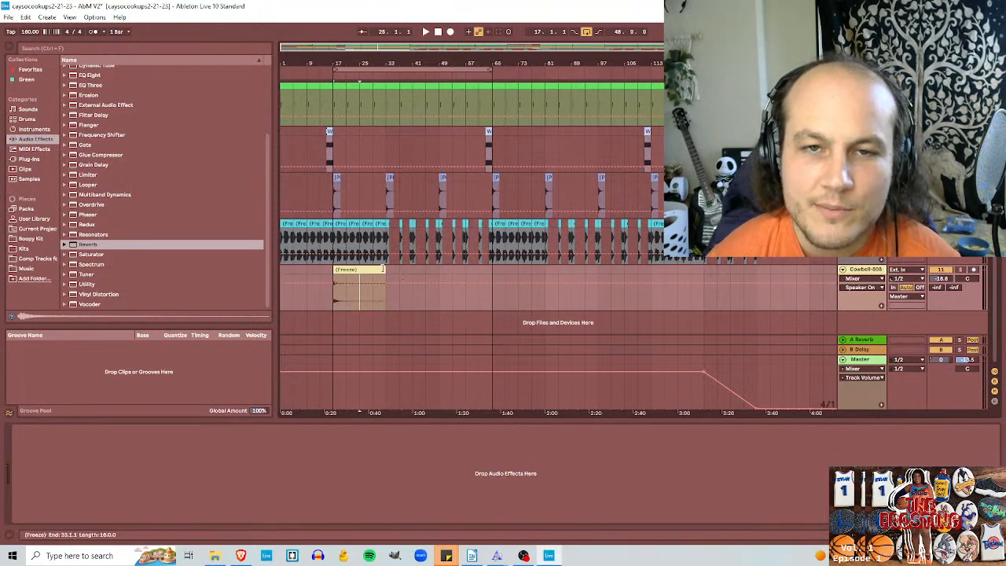
# Step: Shorten the flattened cowbell clip to end at bar 25 and play it back from bar 17
pyautogui.moveTo(382, 269); pyautogui.dragTo(359, 269)
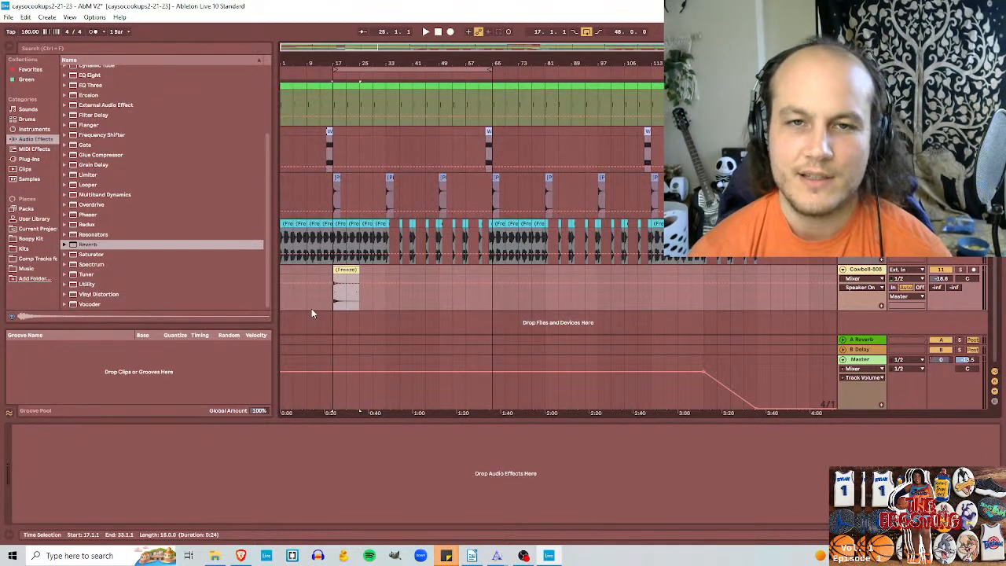
pyautogui.click(334, 302)
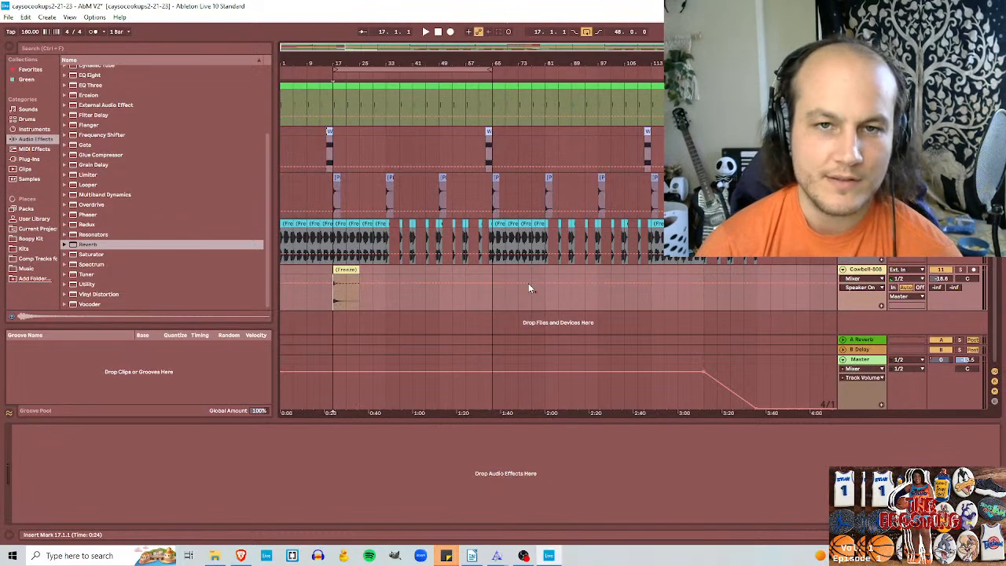
pyautogui.press('space')
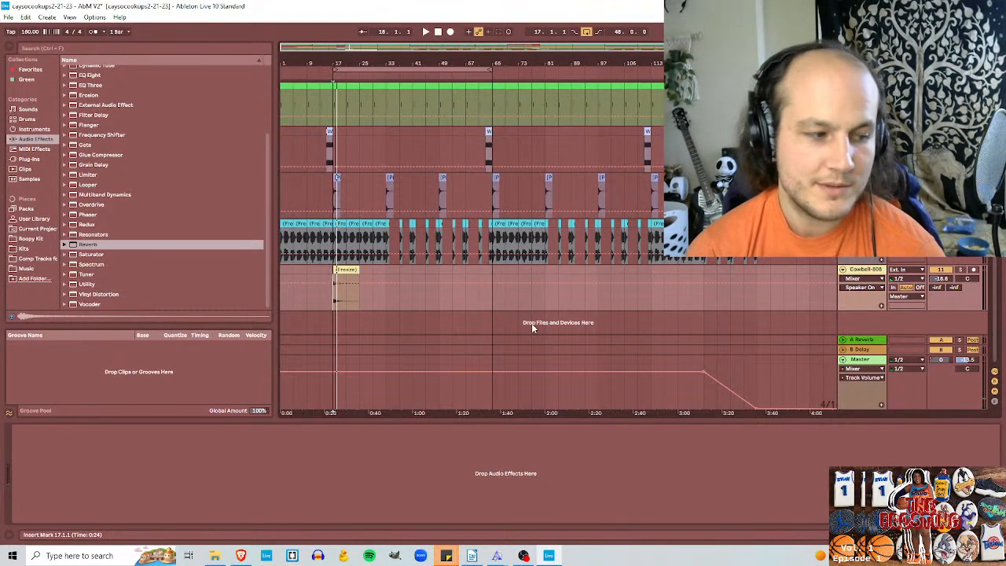
pyautogui.press('space')
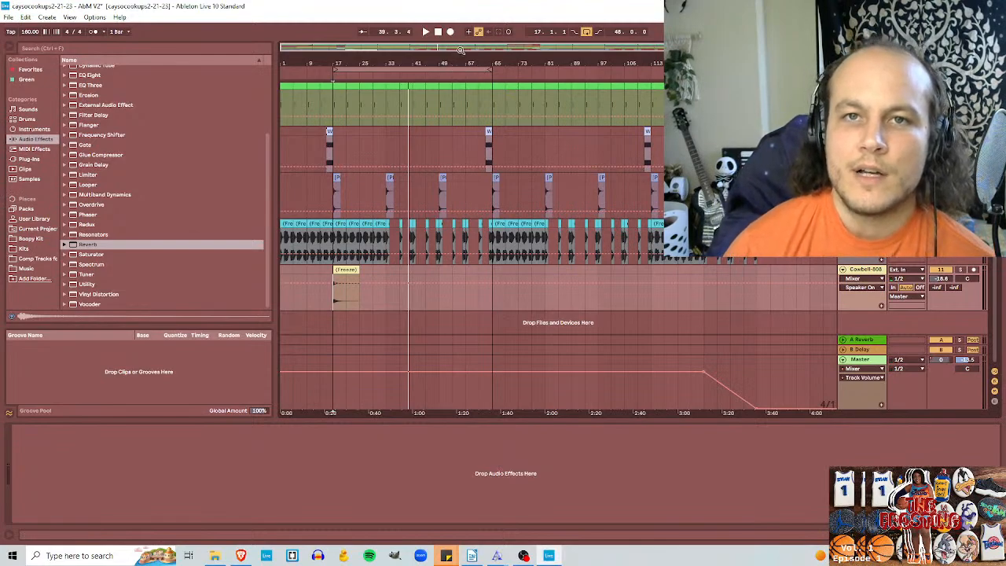
# Step: Copy the eight-bar cowbell clip to bars 65 and 113 on the same track
pyautogui.scroll(5, 755, 330)
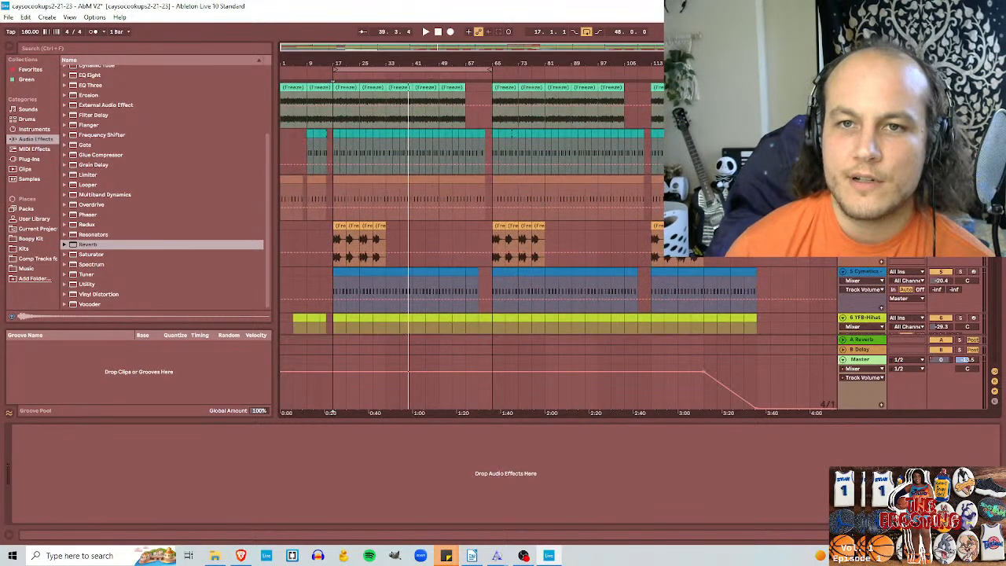
pyautogui.scroll(-5, 755, 330)
pyautogui.moveTo(340, 269); pyautogui.dragTo(664, 279)
pyautogui.scroll(5, 664, 282)
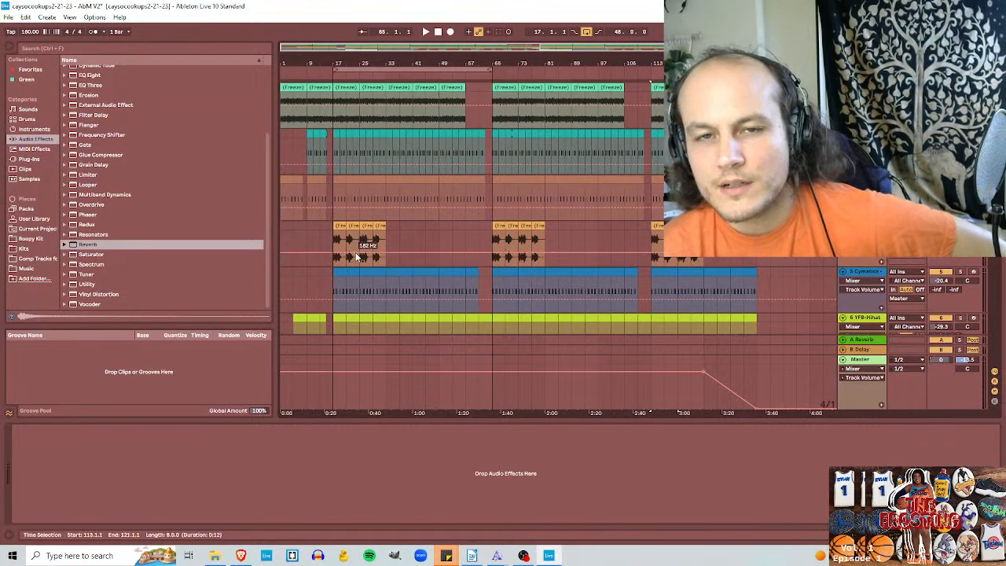
# Step: Review the arrangement of all tracks down to the cowbell and briefly play the loop from bar 17
pyautogui.click(878, 366)
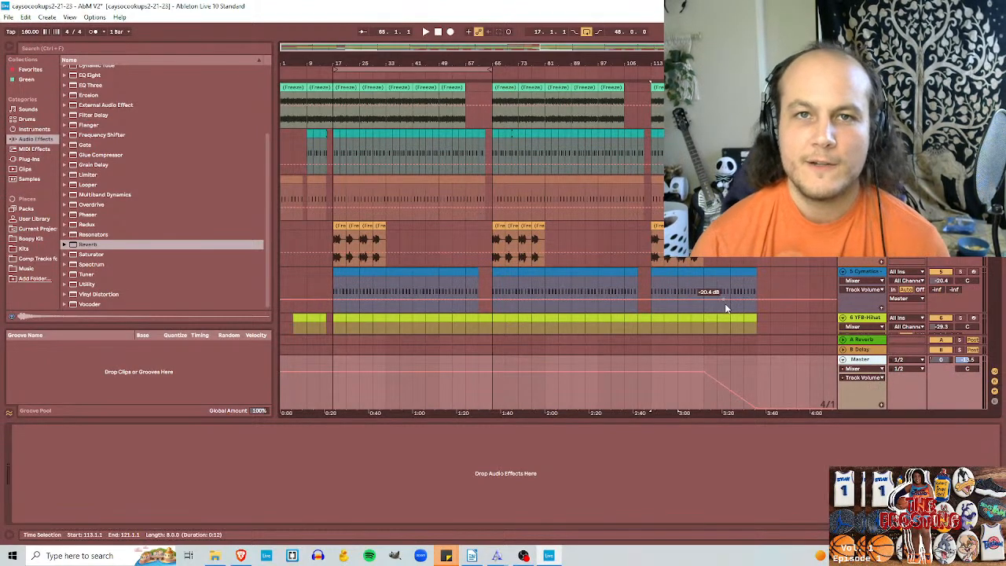
pyautogui.scroll(-5, 998, 305)
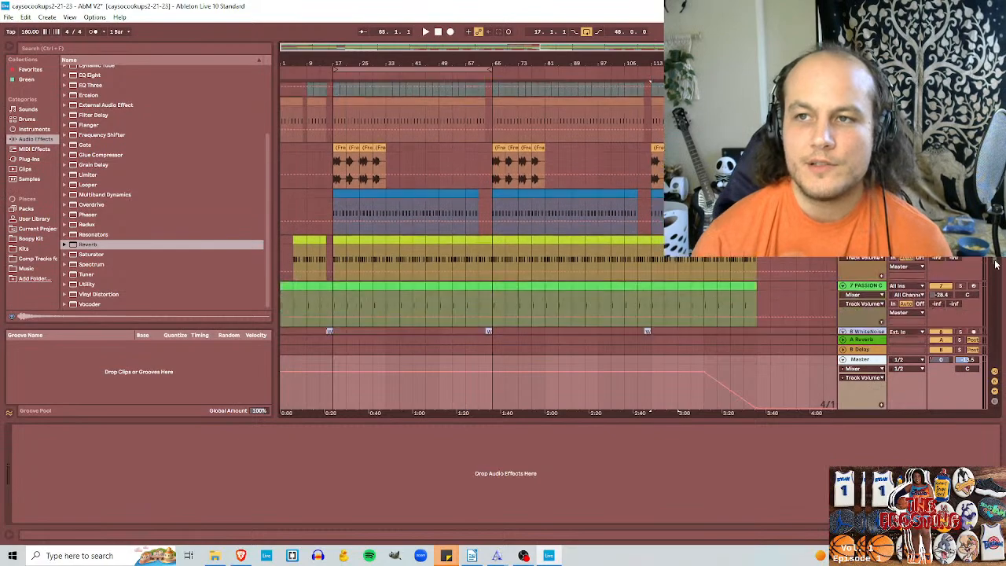
pyautogui.scroll(-1, 997, 305)
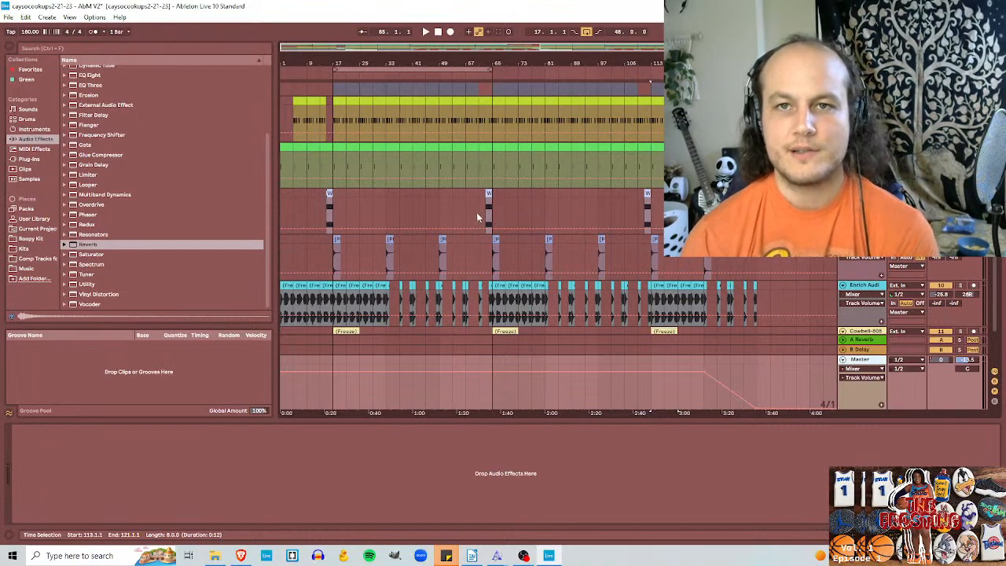
pyautogui.click(479, 210)
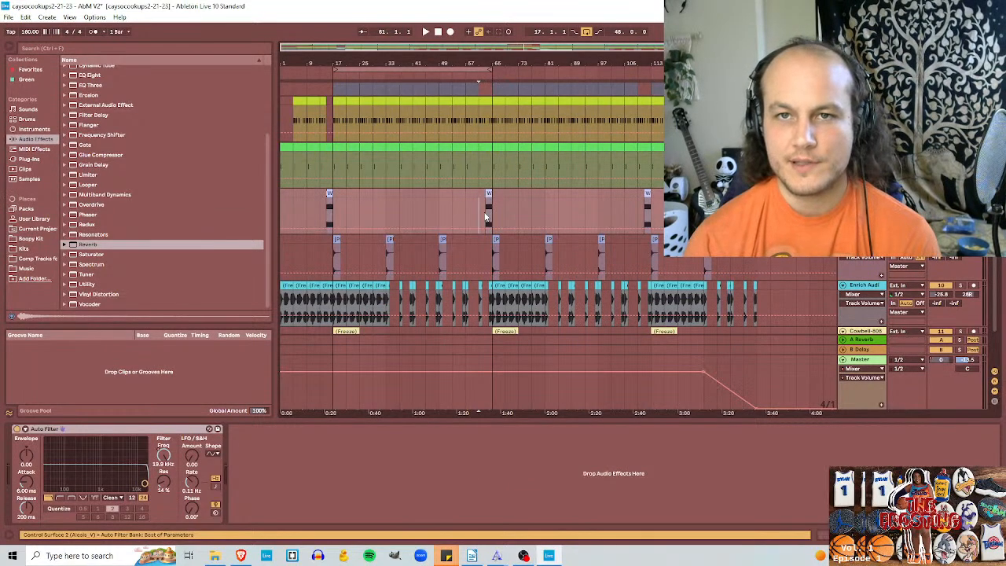
pyautogui.press('space')
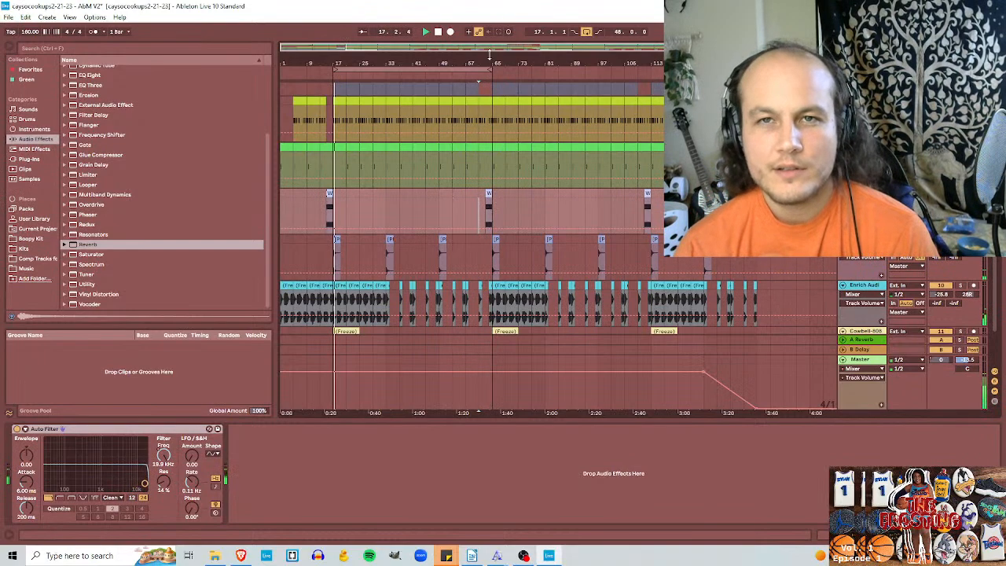
pyautogui.press('space')
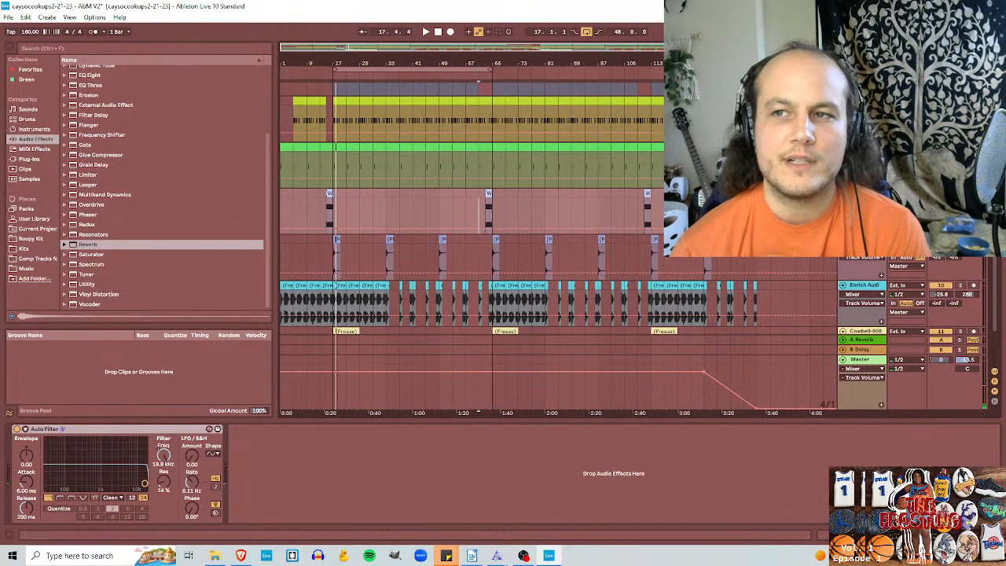
pyautogui.moveTo(995, 197); pyautogui.dragTo(995, 90)
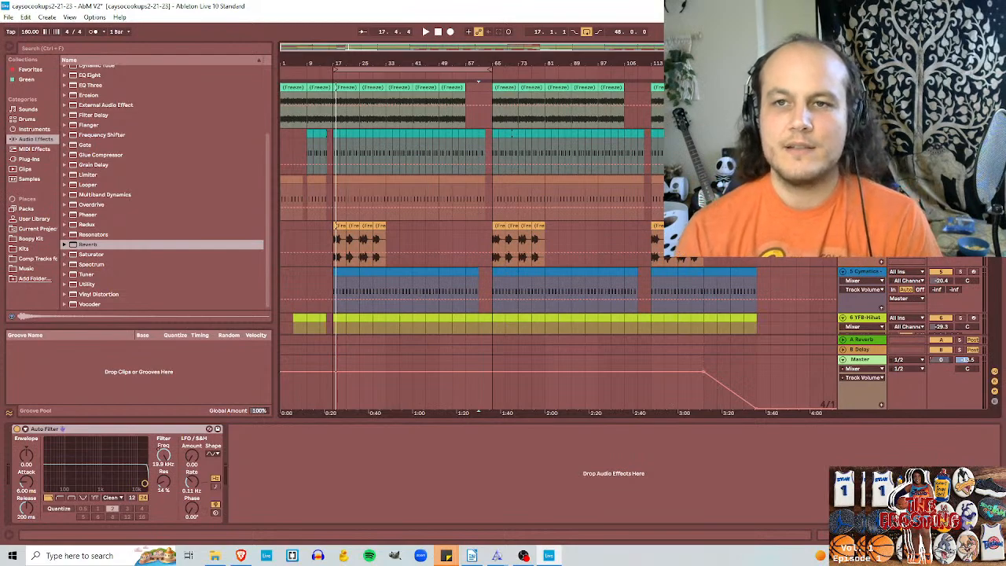
# Step: Select the Master track and browse the VST3 plug-ins from iZotope, Inc
pyautogui.click(868, 361)
pyautogui.click(31, 158)
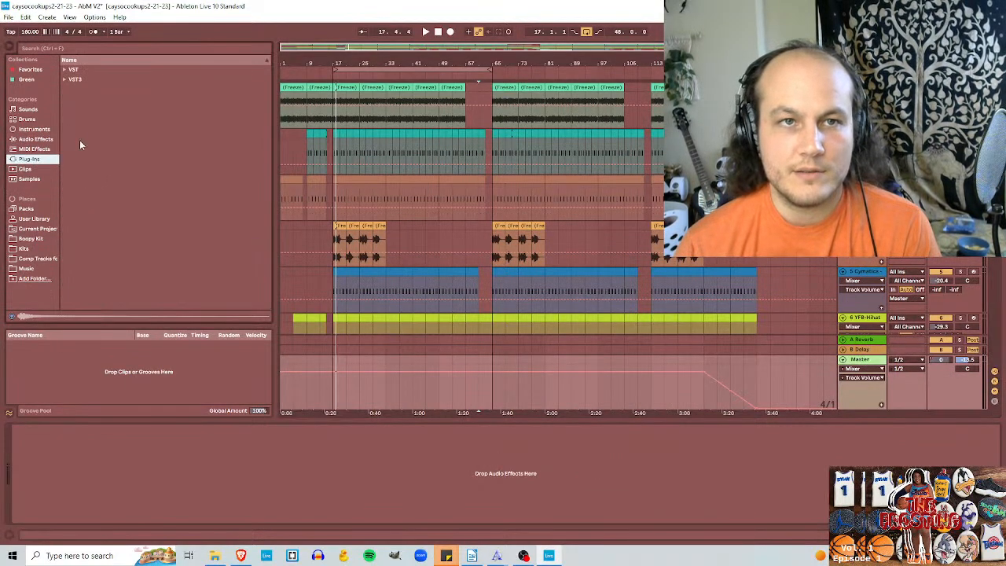
pyautogui.click(64, 79)
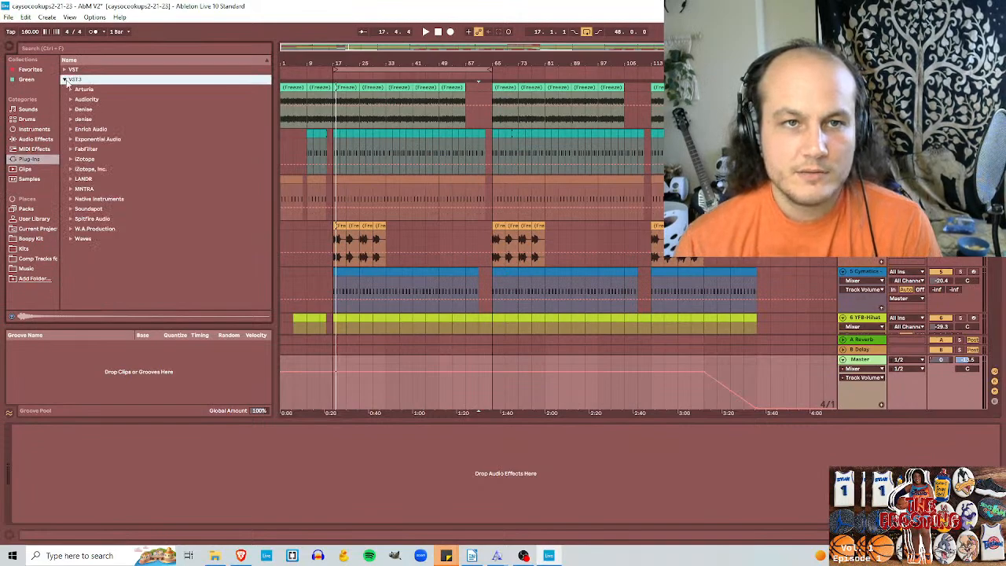
pyautogui.click(71, 169)
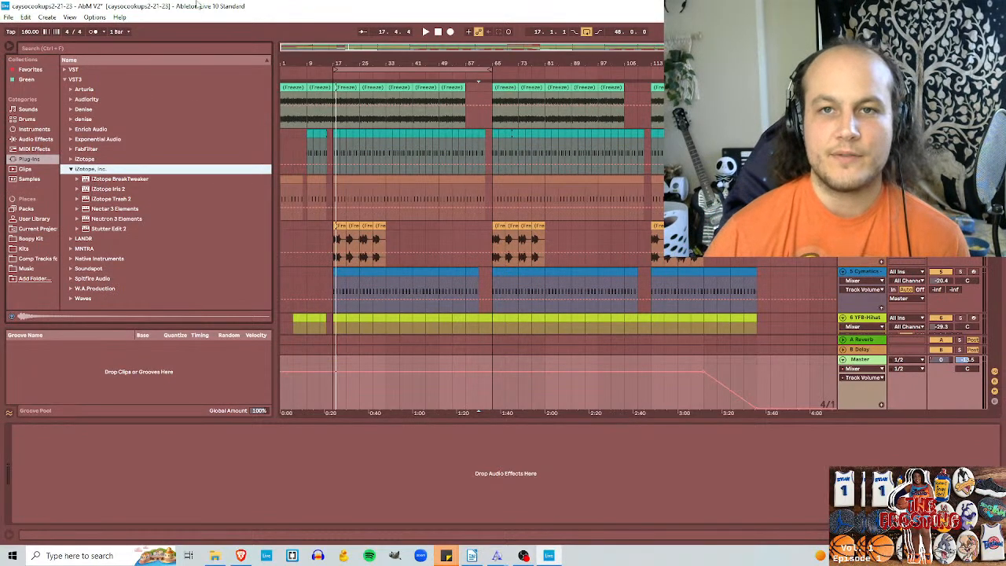
# Step: Review the device chains of the kick track and the frozen track above it
pyautogui.moveTo(492, 144); pyautogui.dragTo(200, 135)
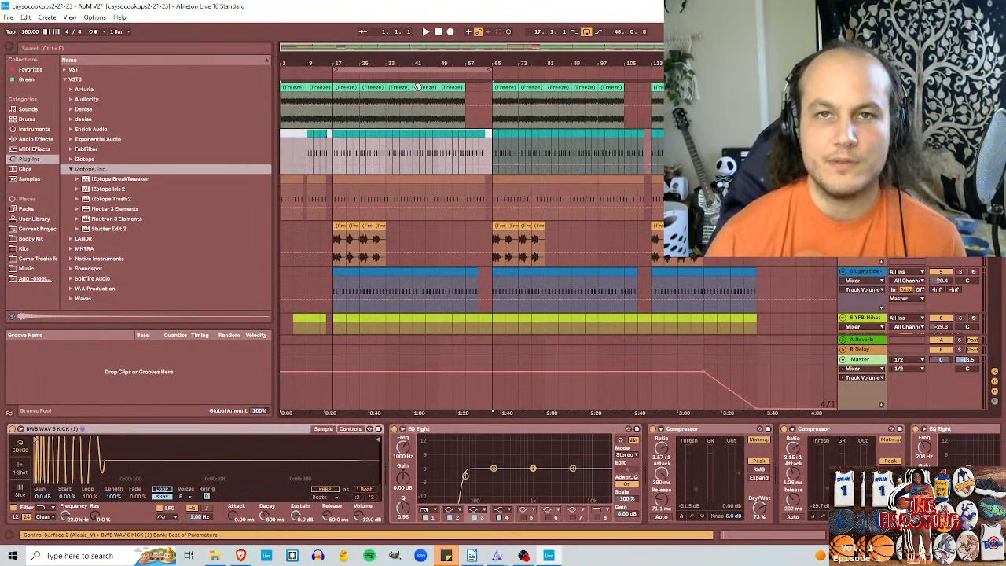
pyautogui.click(862, 87)
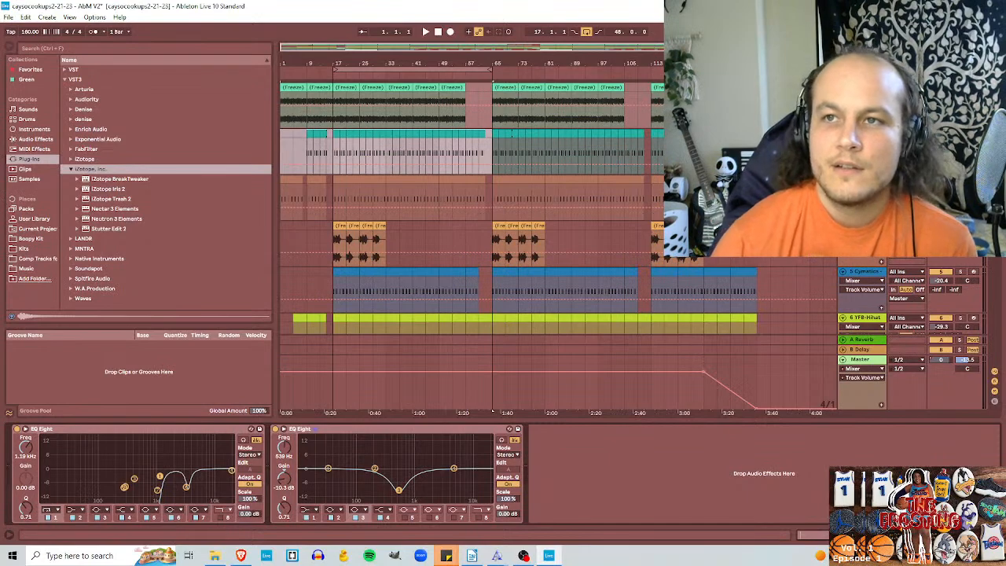
pyautogui.click(864, 179)
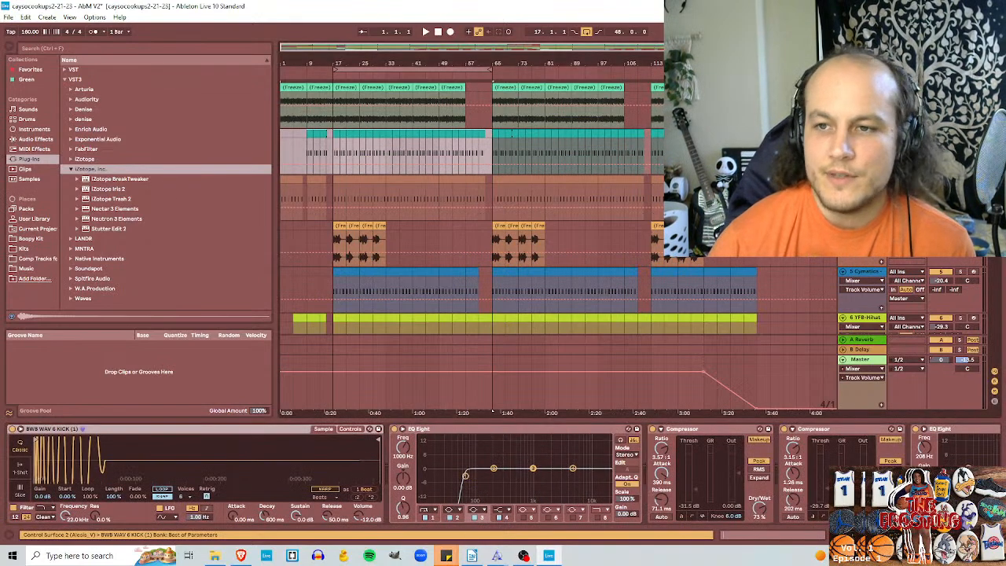
pyautogui.click(935, 535)
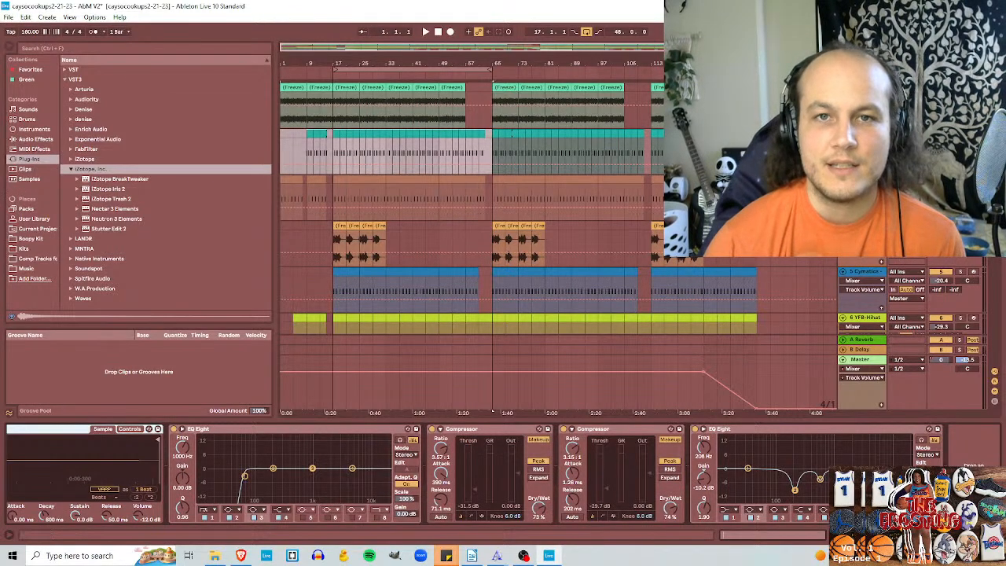
# Step: Inspect the device chains of the Cymatics 808 and Cowbell-808 tracks, then of the top frozen track with bars 17 to 65 selected
pyautogui.scroll(-1, 395, 246)
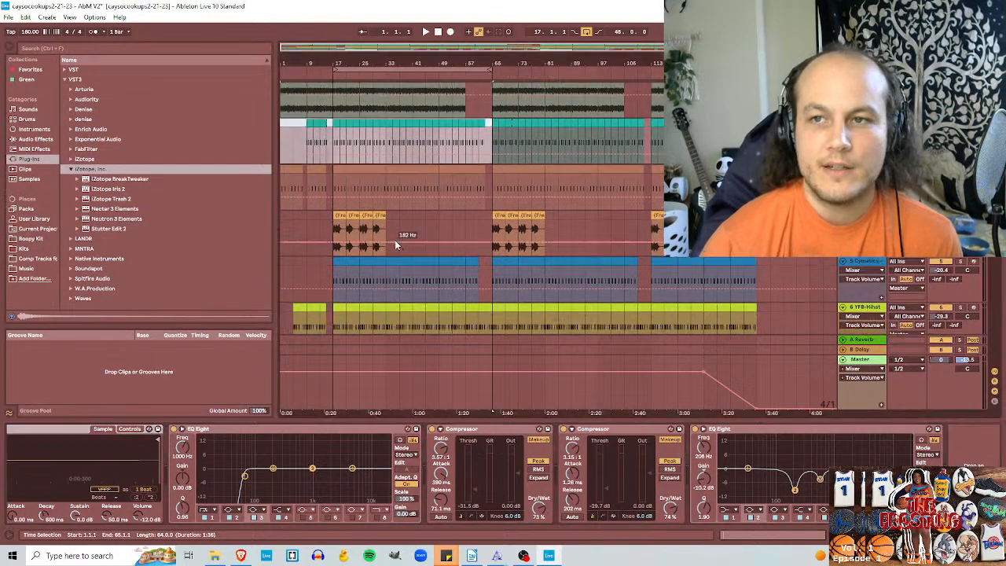
pyautogui.scroll(-8, 396, 246)
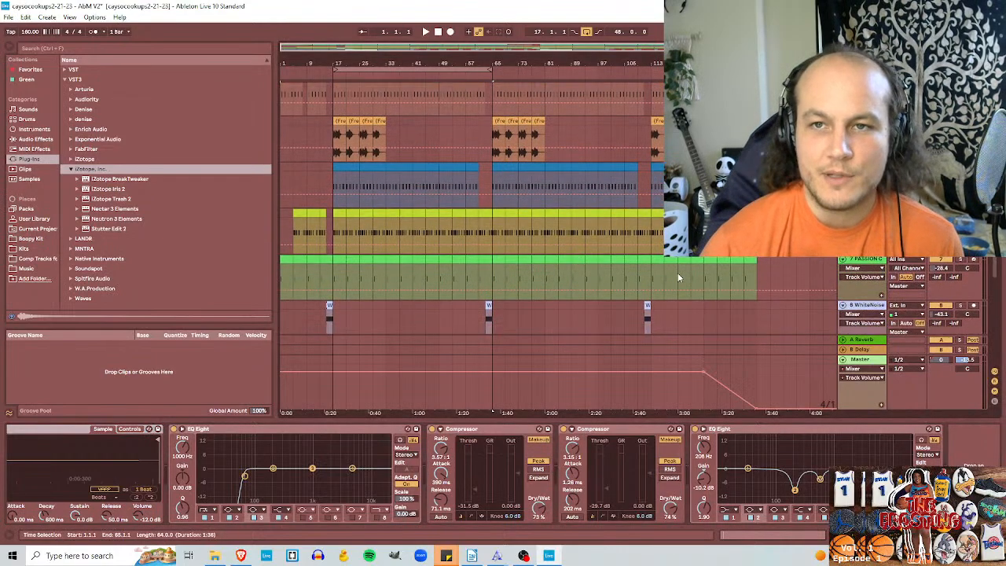
pyautogui.click(862, 166)
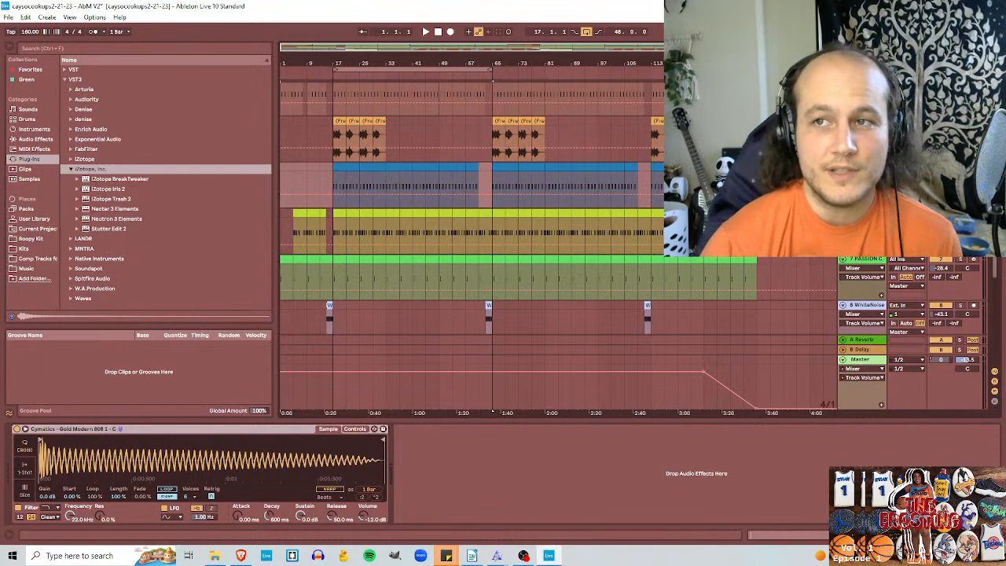
pyautogui.scroll(-1, 472, 205)
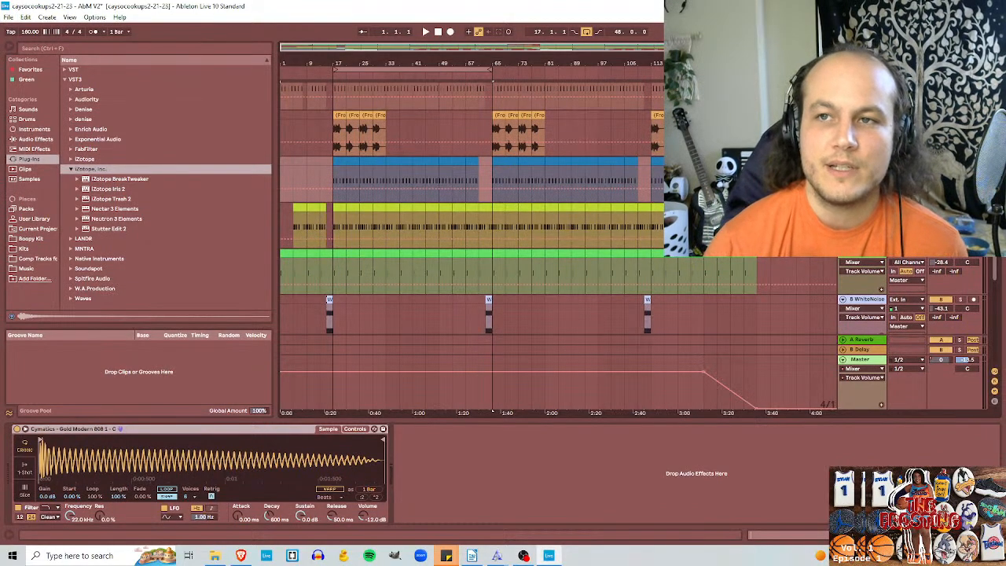
pyautogui.scroll(-5, 986, 271)
pyautogui.scroll(-5, 986, 271)
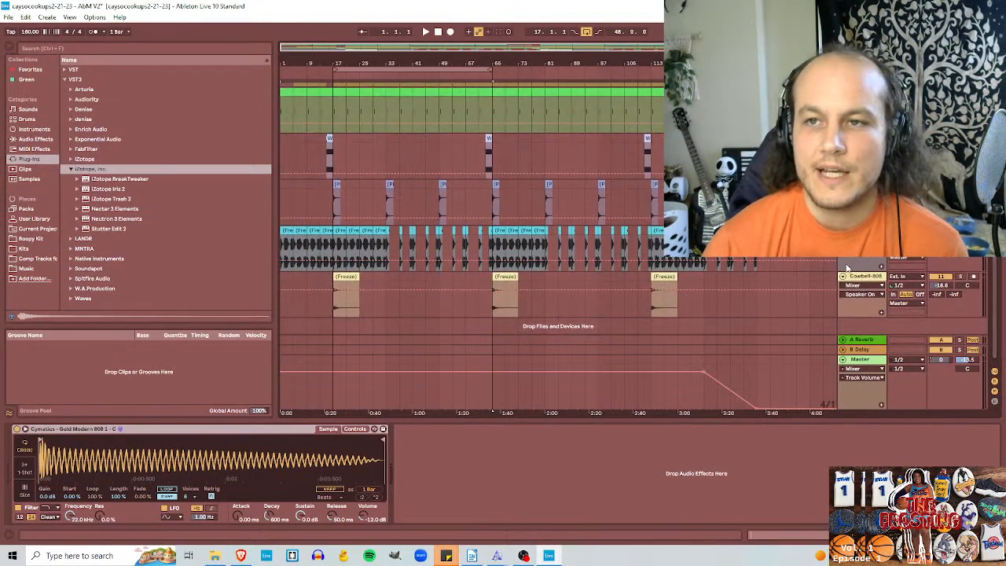
pyautogui.click(380, 313)
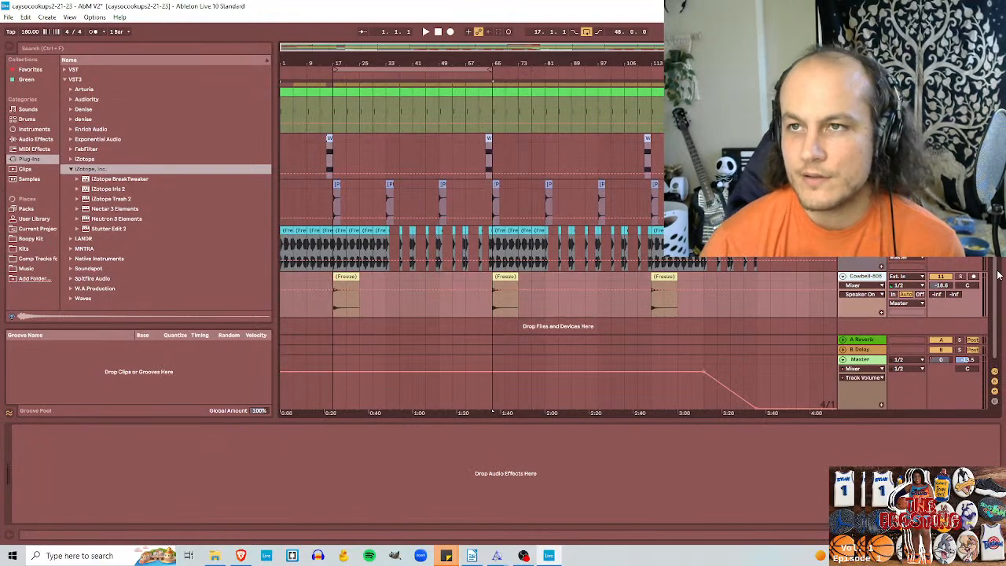
pyautogui.scroll(10, 472, 208)
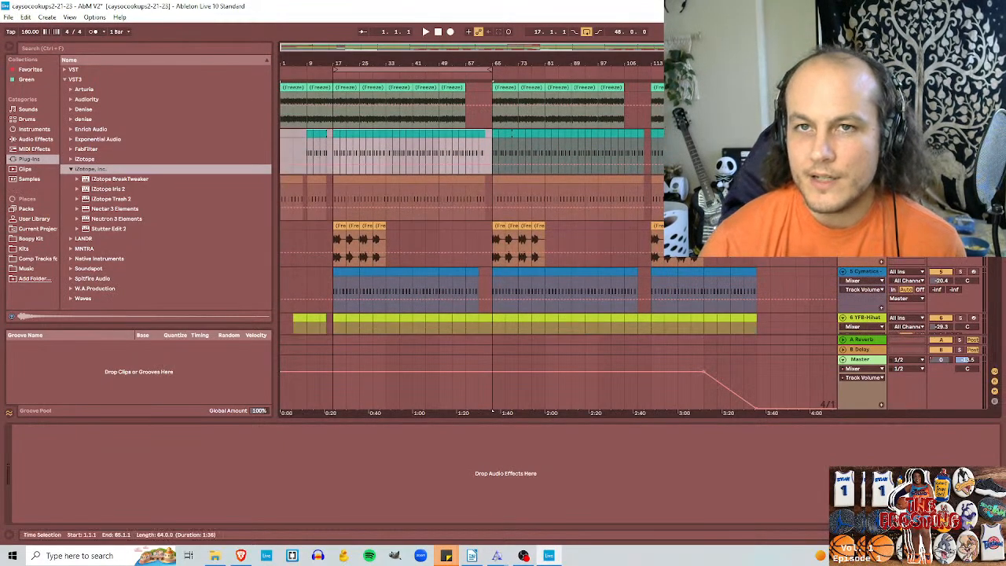
pyautogui.moveTo(493, 118); pyautogui.dragTo(329, 128)
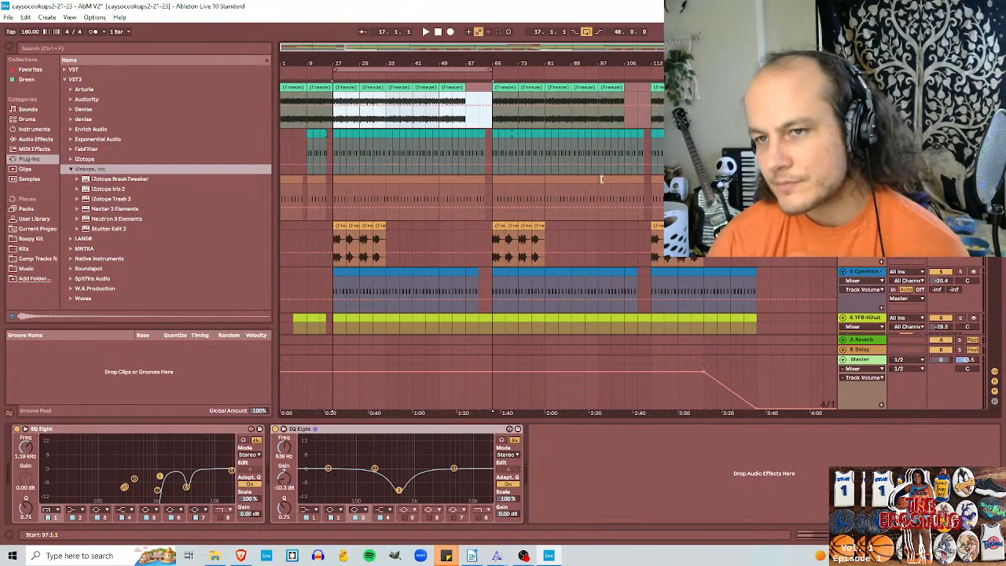
# Step: Load the iZotope Ozone 9 Elements VST3 plug-in on the Master track and place its window clear of the browser
pyautogui.click(862, 360)
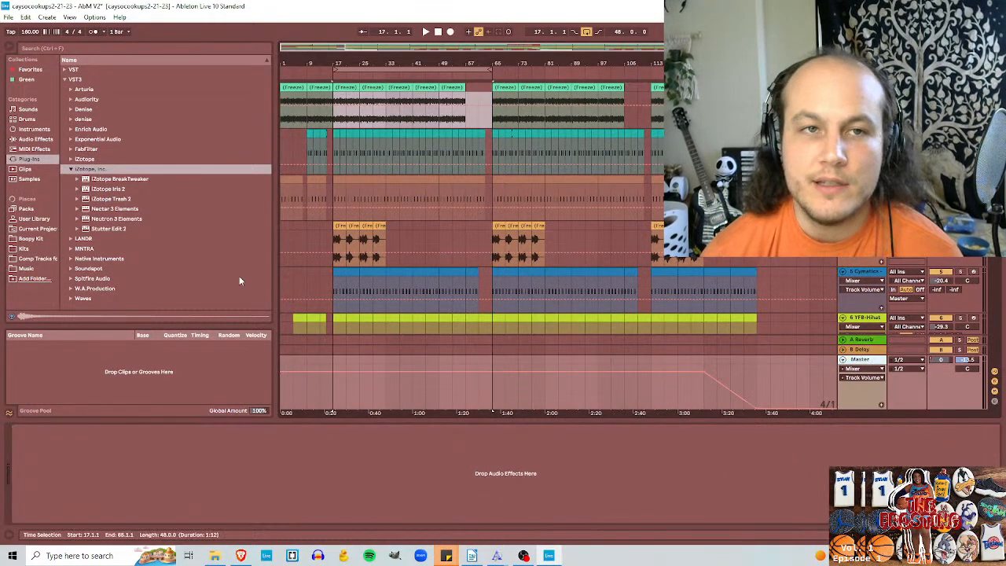
pyautogui.click(75, 160)
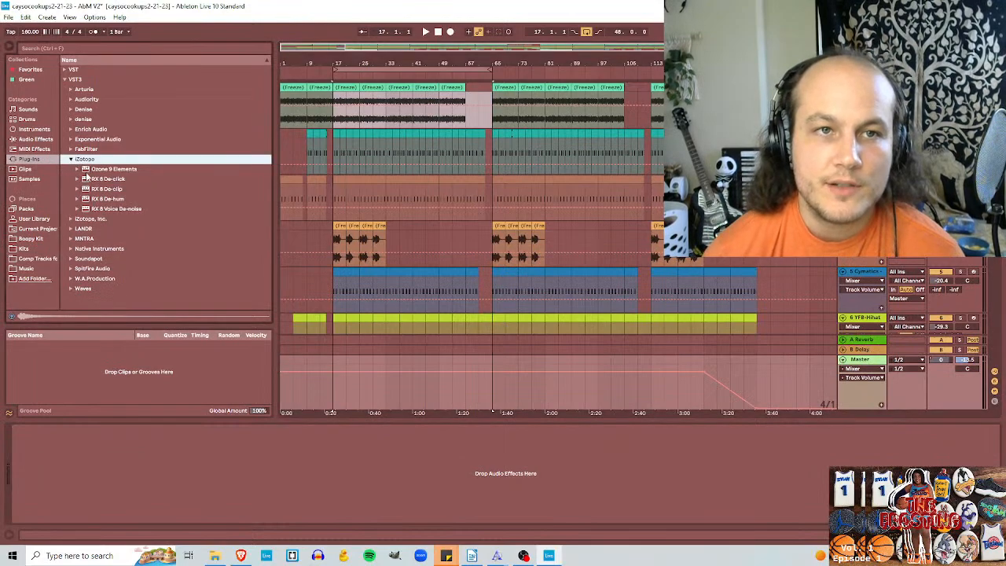
pyautogui.moveTo(88, 170); pyautogui.dragTo(865, 360)
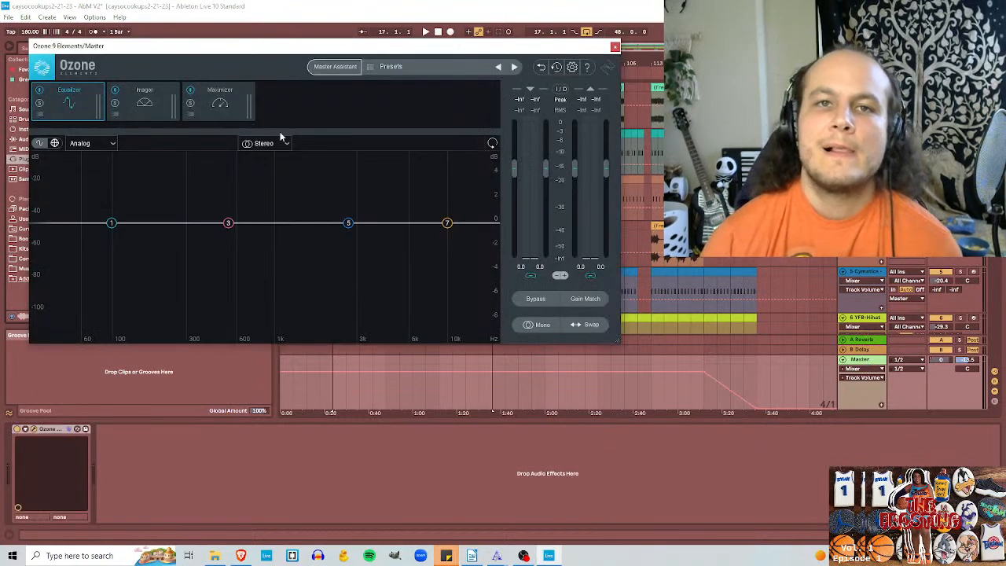
pyautogui.moveTo(256, 49); pyautogui.dragTo(504, 70)
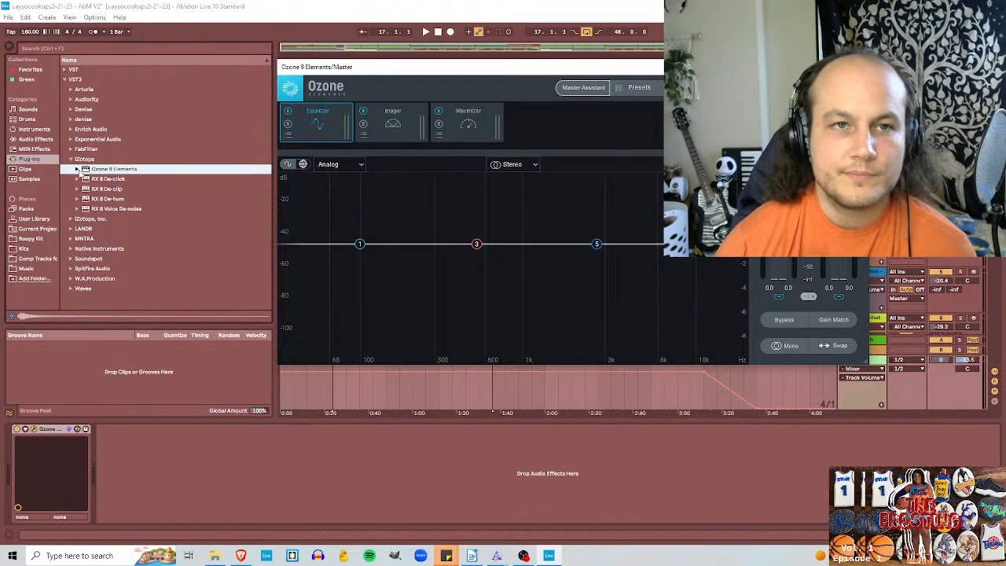
# Step: Browse the VST3 plug-ins from Exponential Audio, Enrich Audio and Arturia
pyautogui.click(78, 170)
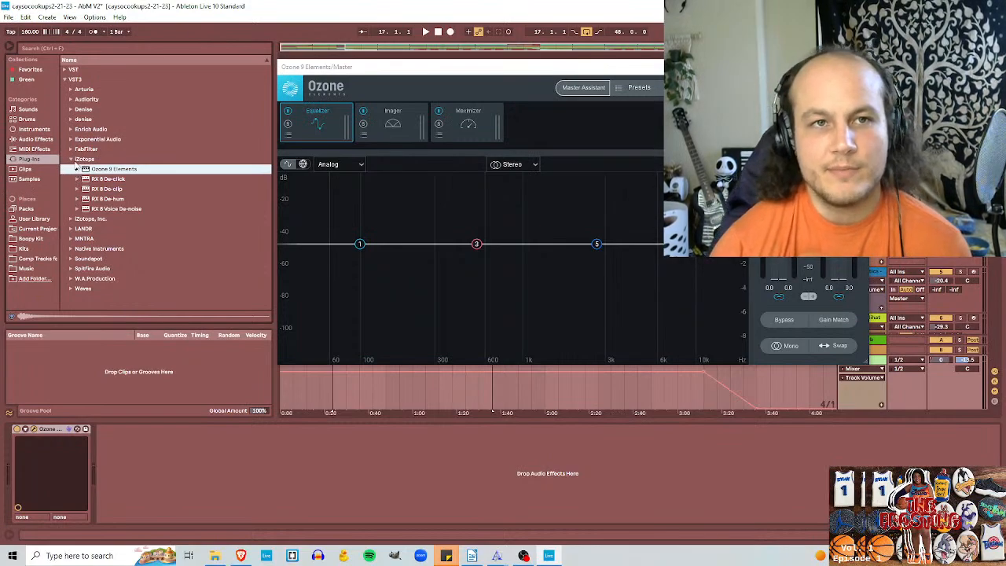
pyautogui.click(71, 139)
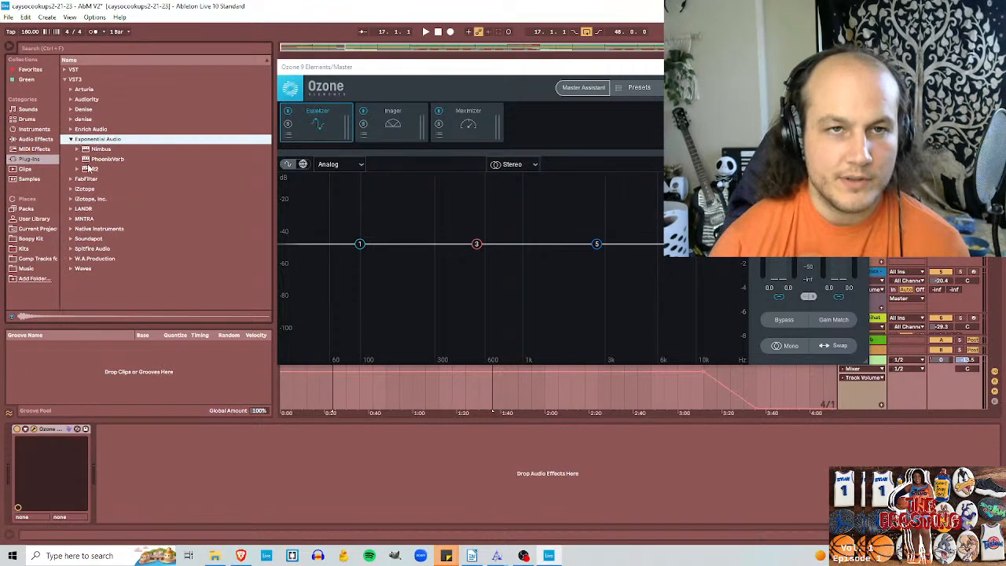
pyautogui.click(99, 159)
pyautogui.click(99, 169)
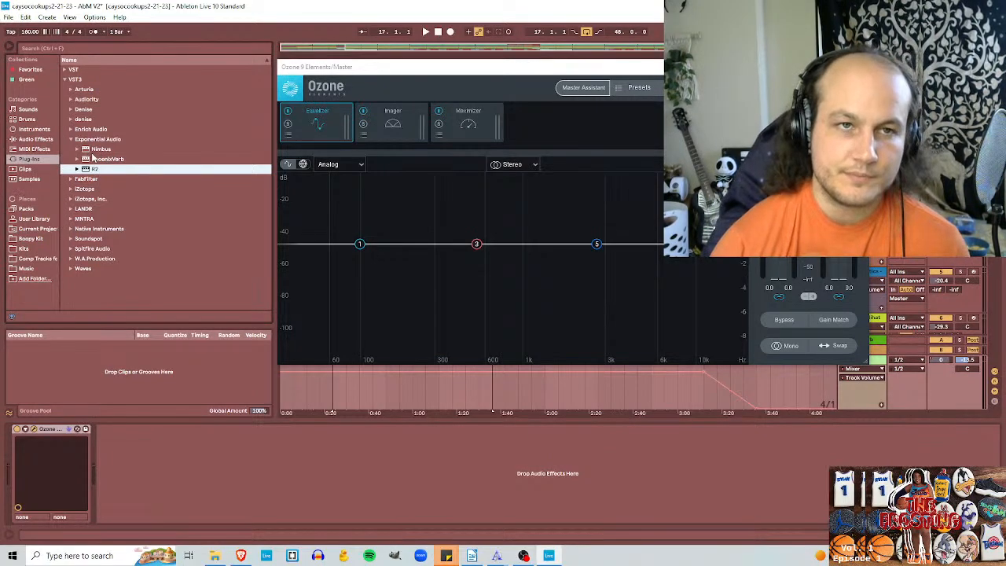
pyautogui.click(71, 139)
pyautogui.click(71, 128)
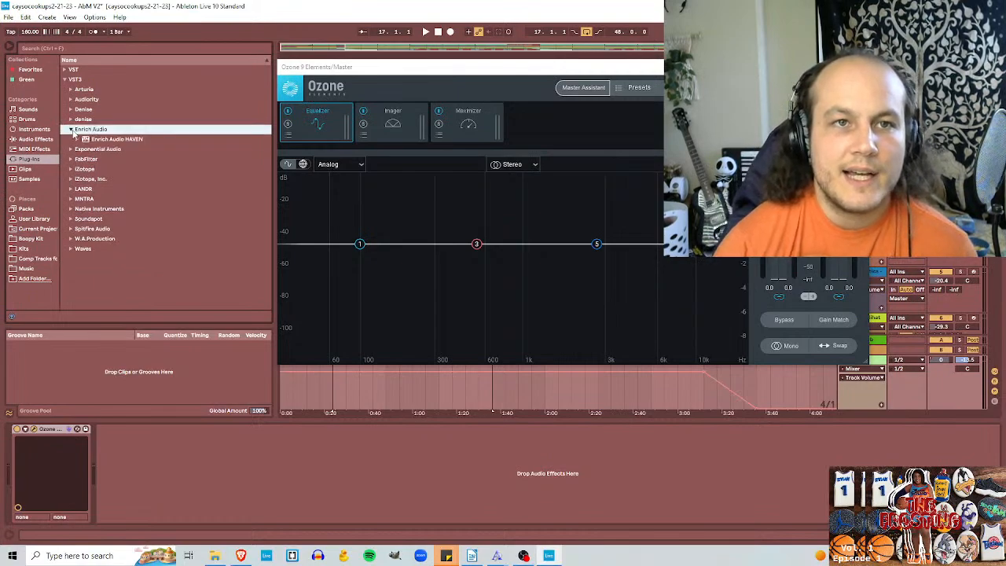
pyautogui.click(79, 140)
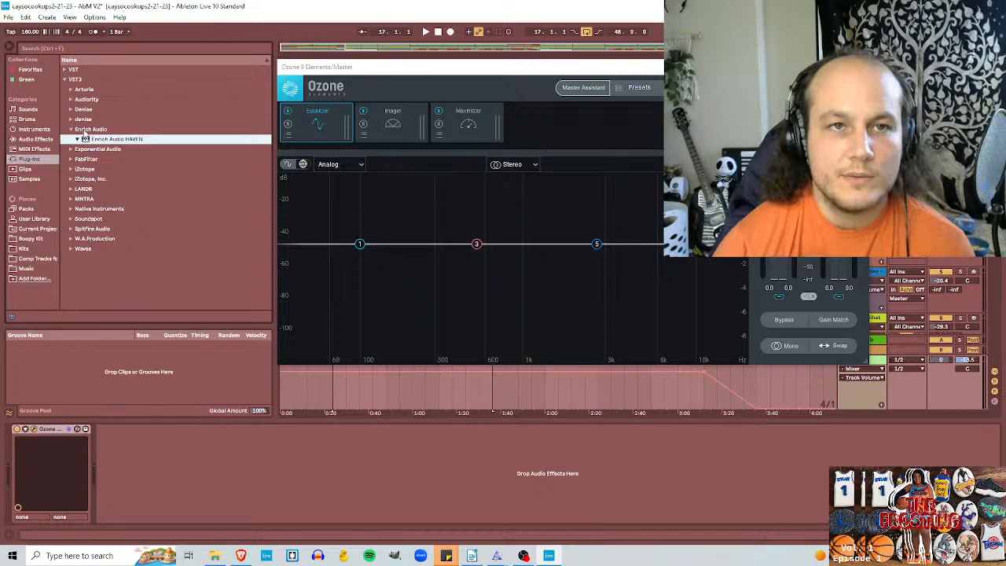
pyautogui.click(71, 129)
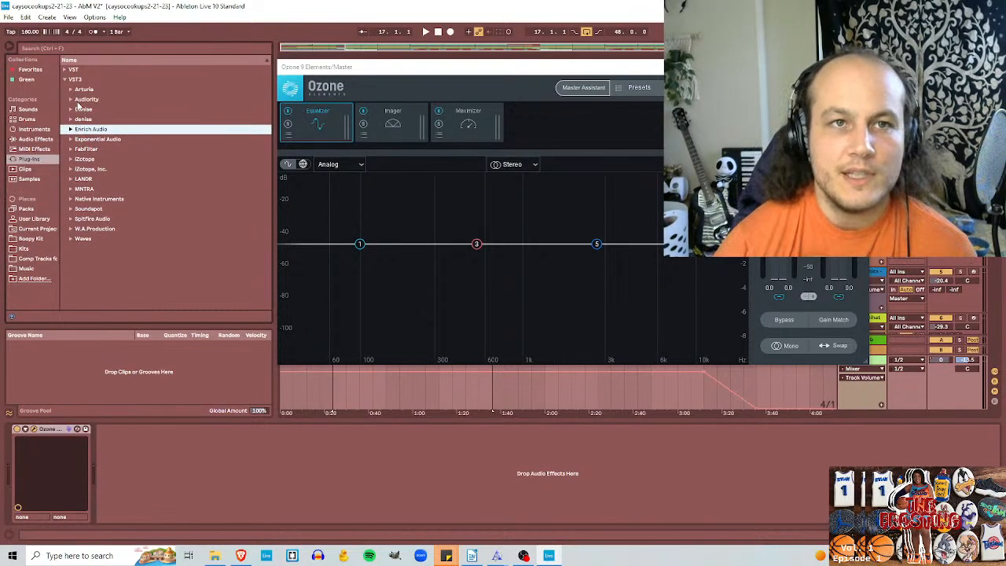
pyautogui.click(73, 92)
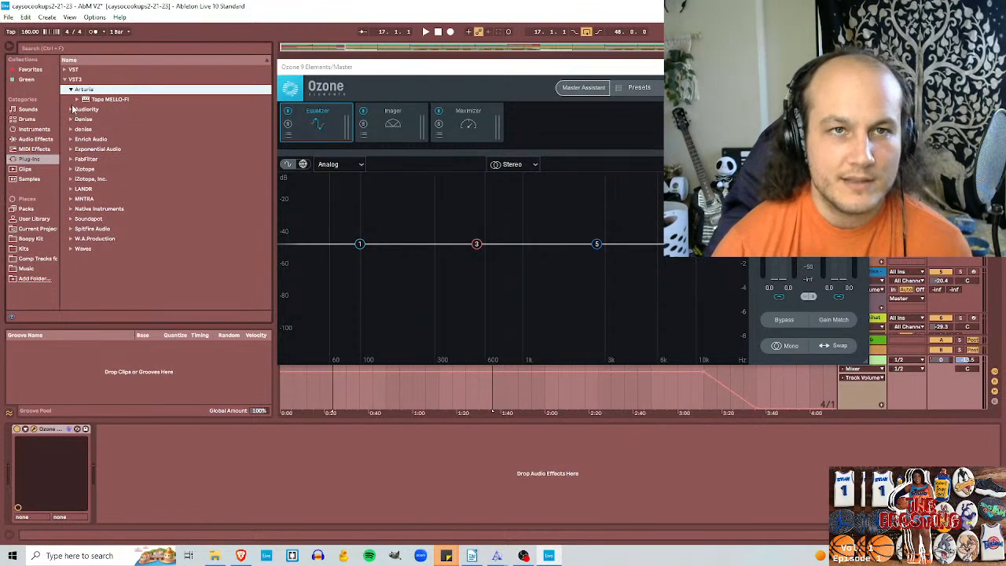
pyautogui.click(71, 91)
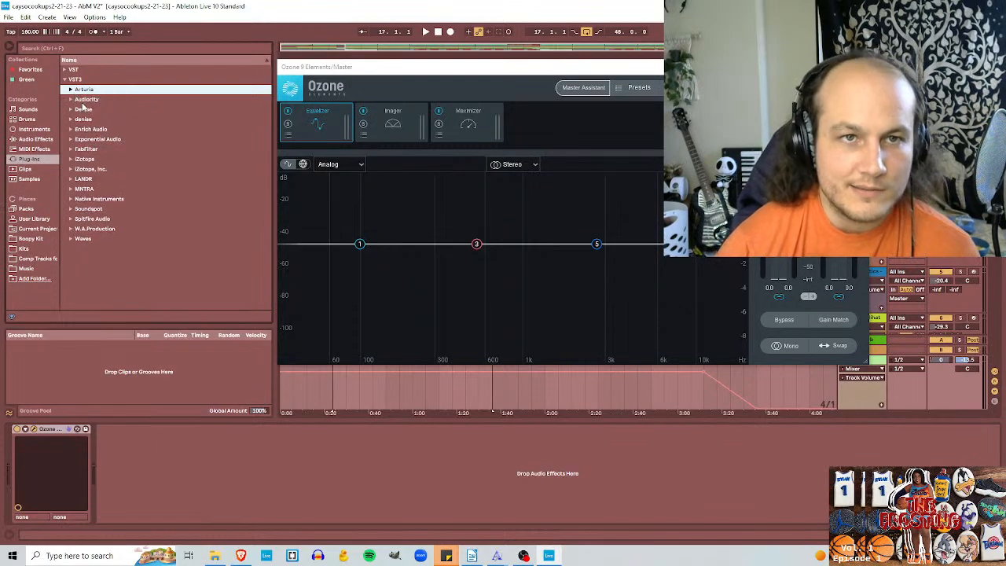
# Step: Look through the VST3 plug-ins from MNTRA and LANDR, including LANDR Samples
pyautogui.click(71, 190)
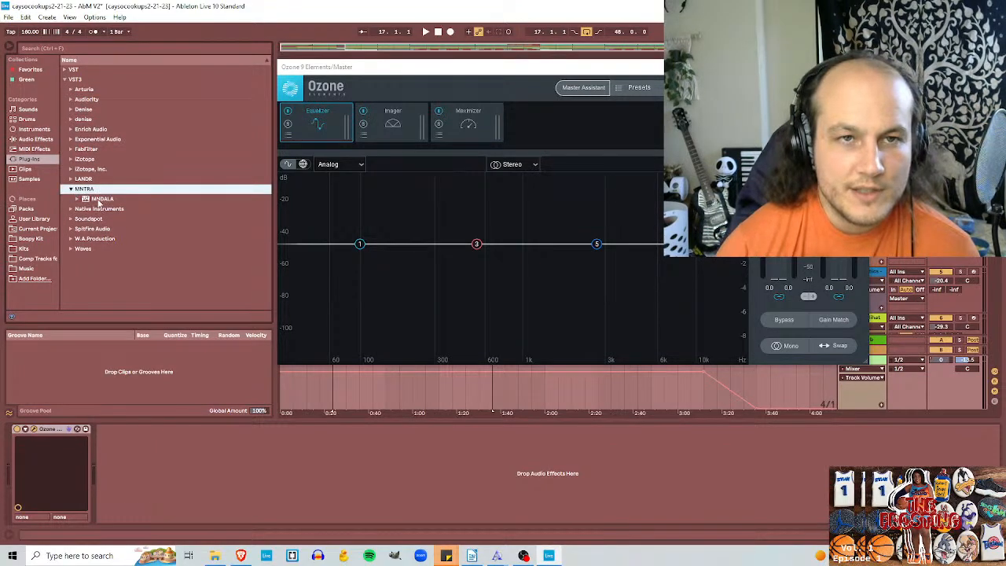
pyautogui.click(71, 190)
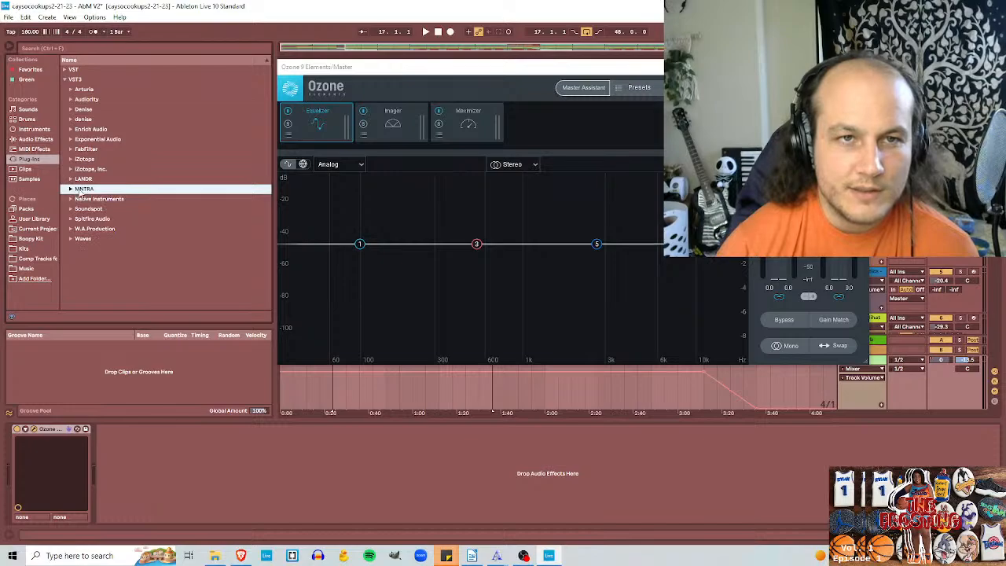
pyautogui.click(75, 179)
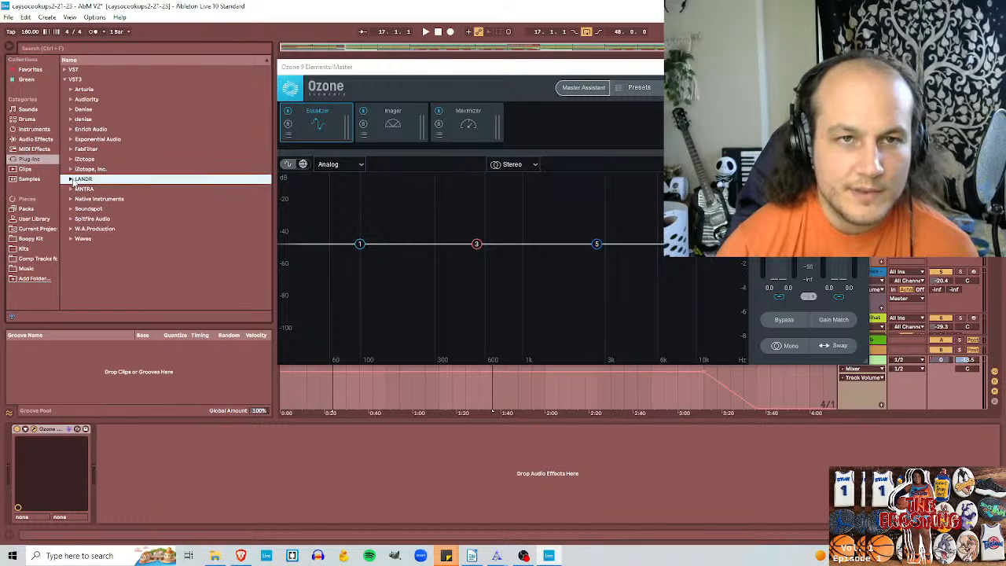
pyautogui.click(70, 179)
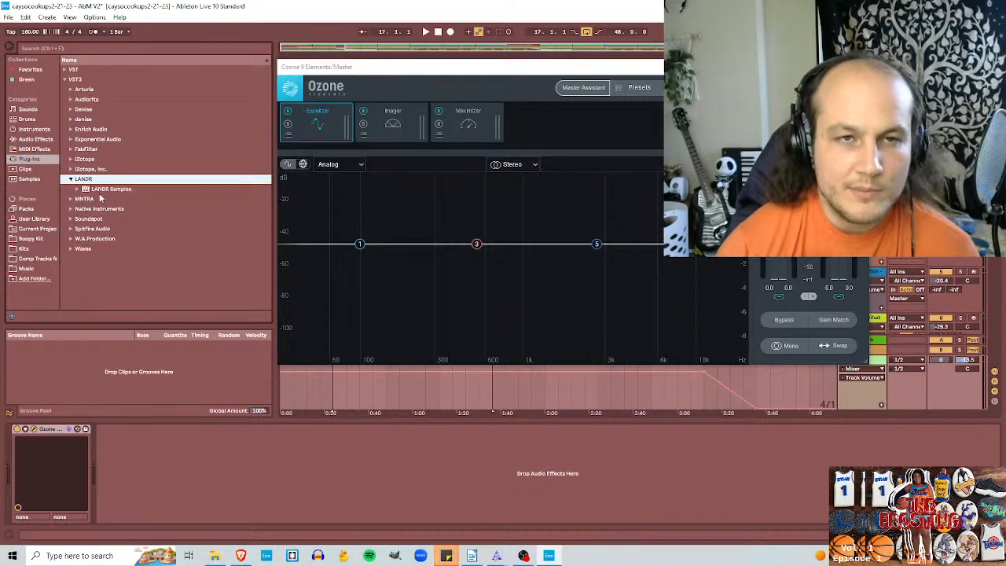
pyautogui.click(77, 190)
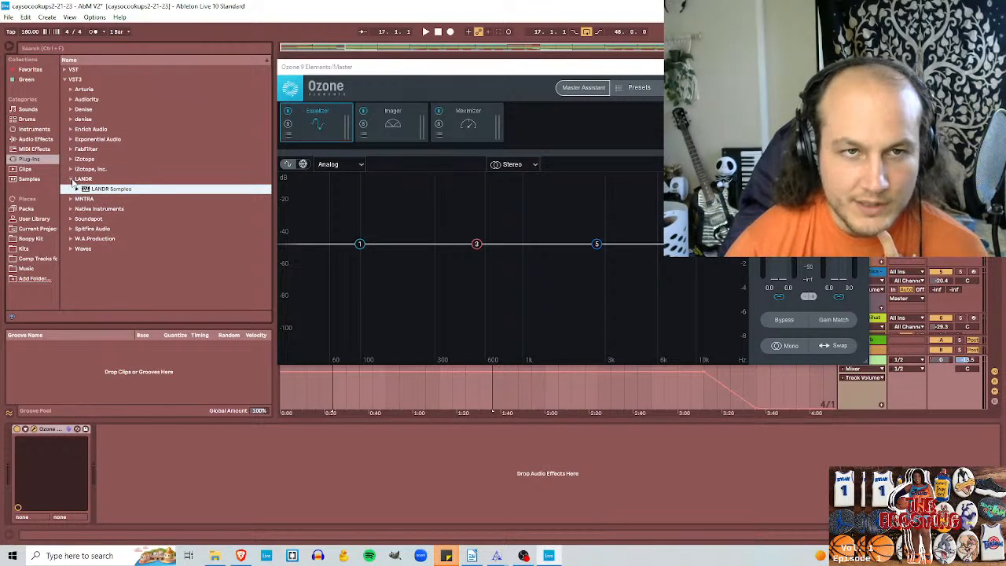
pyautogui.click(71, 179)
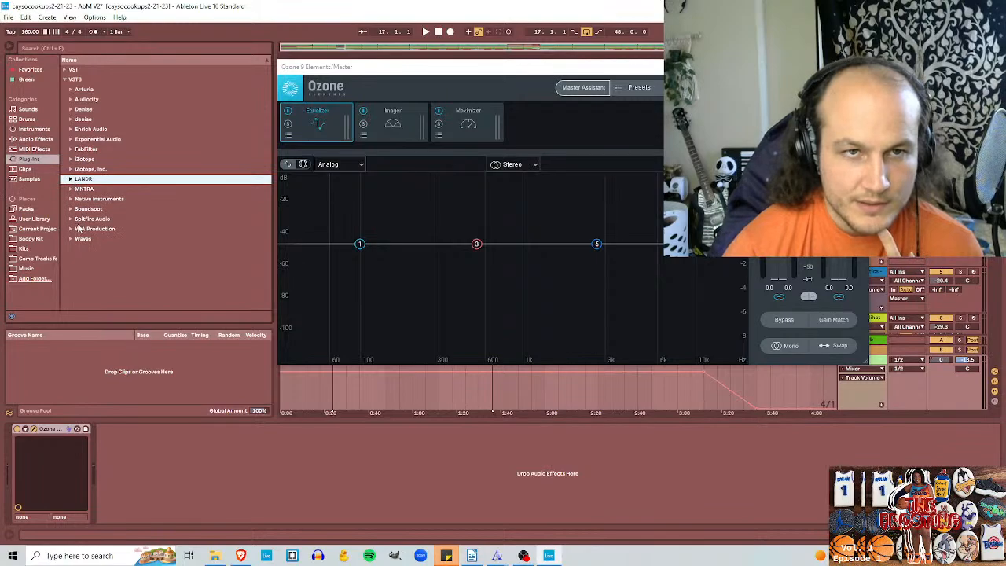
# Step: Look at the Spitfire Audio VST3 folder and expand its LABS instrument
pyautogui.click(70, 219)
pyautogui.click(91, 230)
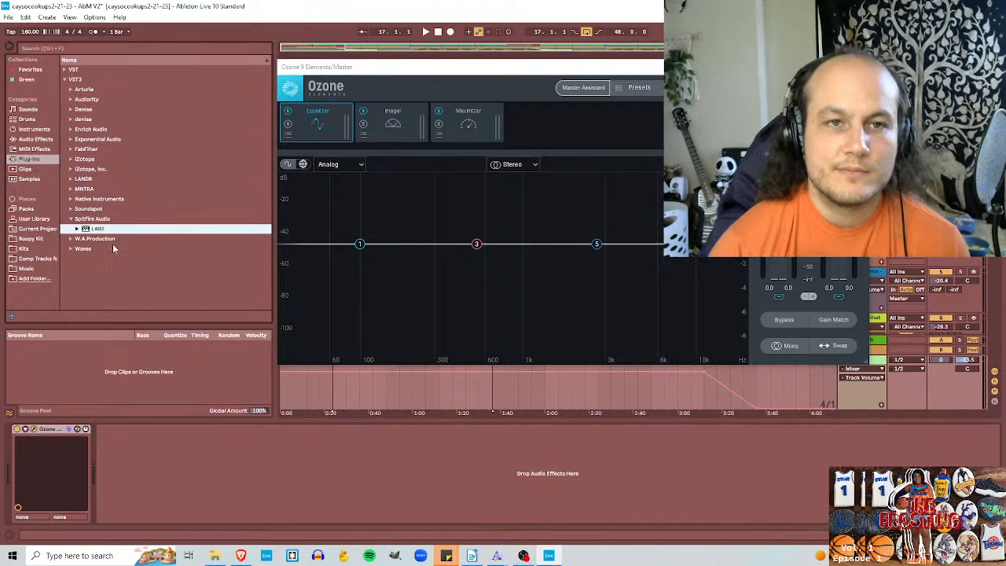
pyautogui.click(78, 220)
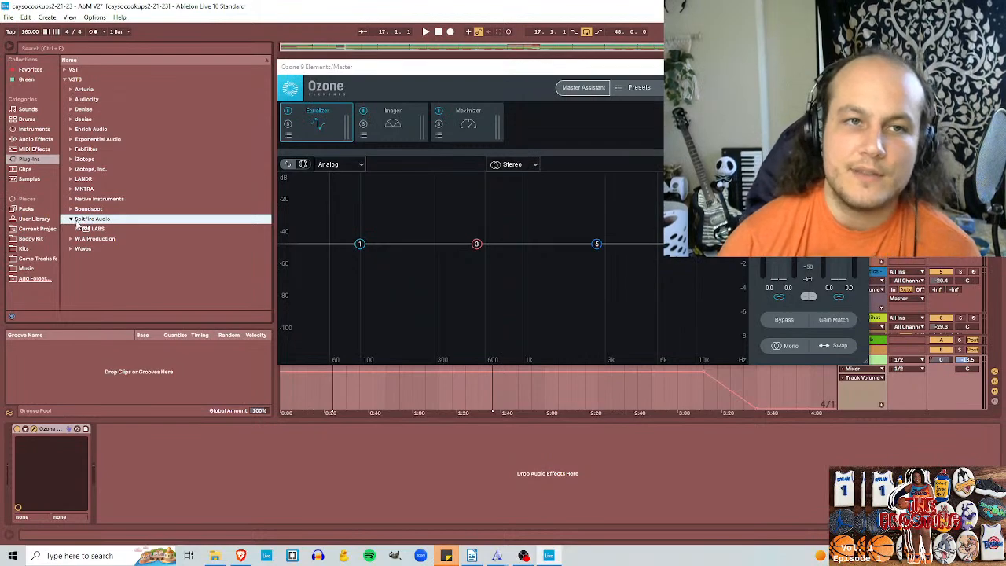
pyautogui.click(71, 219)
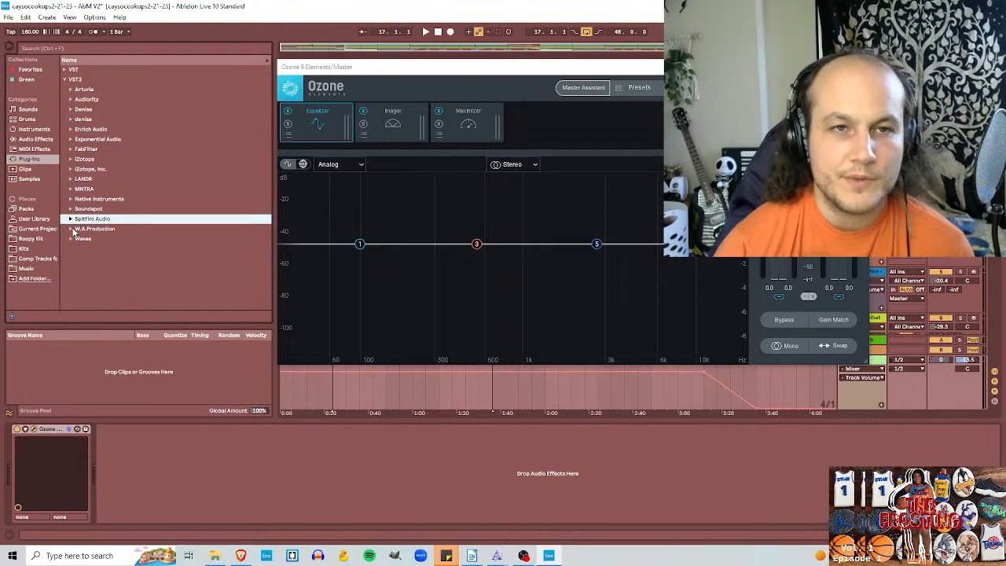
pyautogui.click(70, 220)
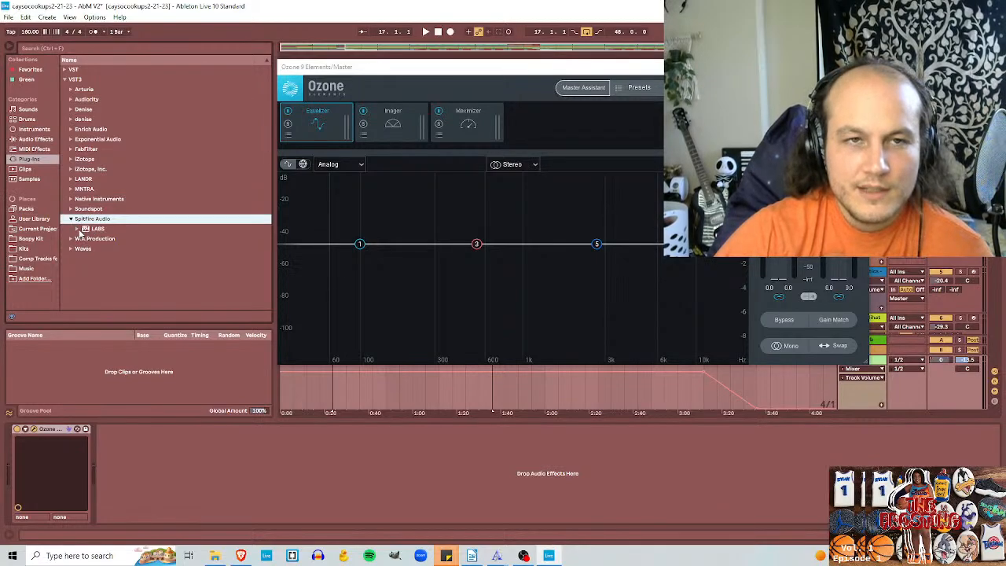
pyautogui.click(79, 229)
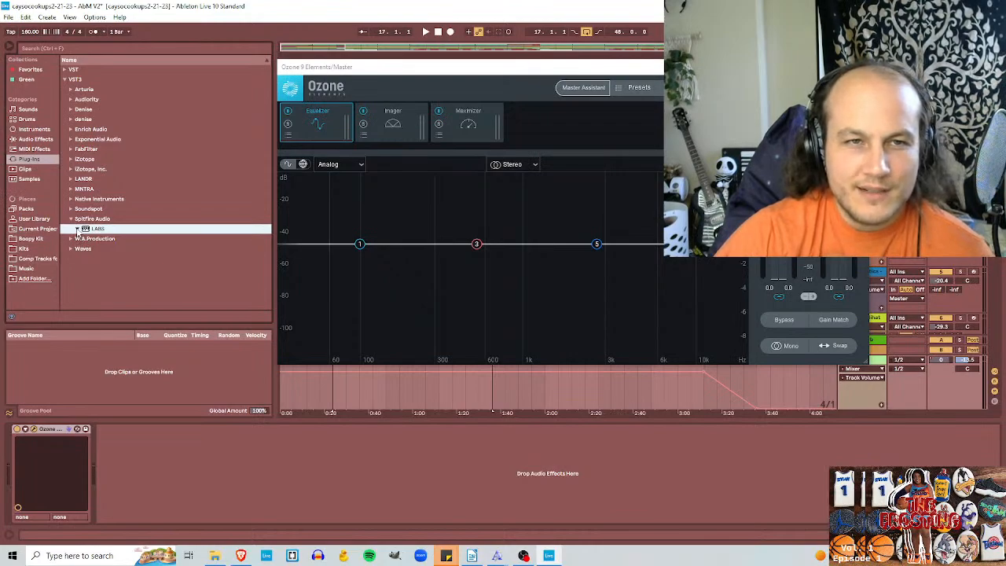
# Step: Browse the remaining VST3 plug-in folders, W.A.Production and Waves, leaving Waves expanded
pyautogui.click(71, 220)
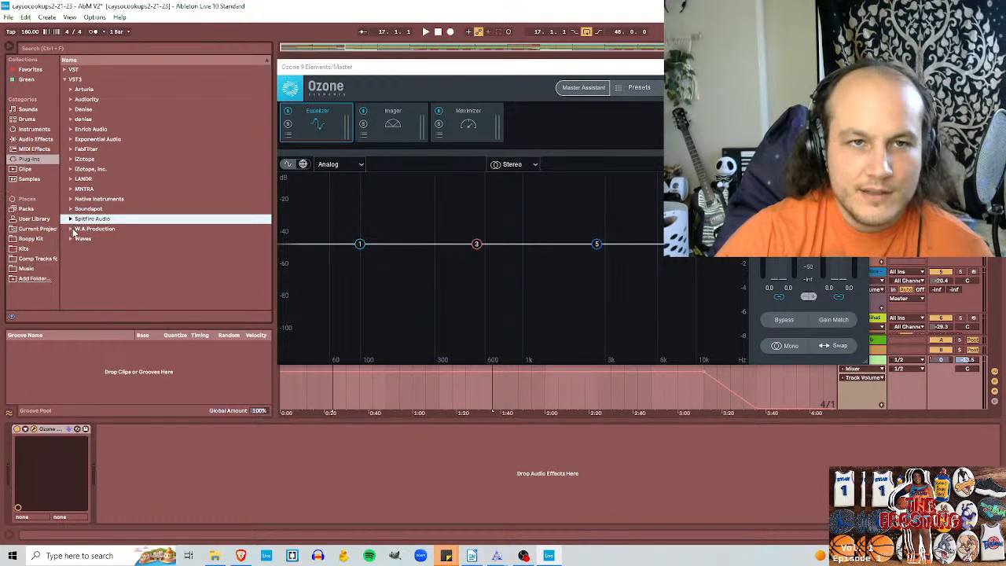
pyautogui.click(73, 229)
pyautogui.click(71, 229)
pyautogui.click(71, 239)
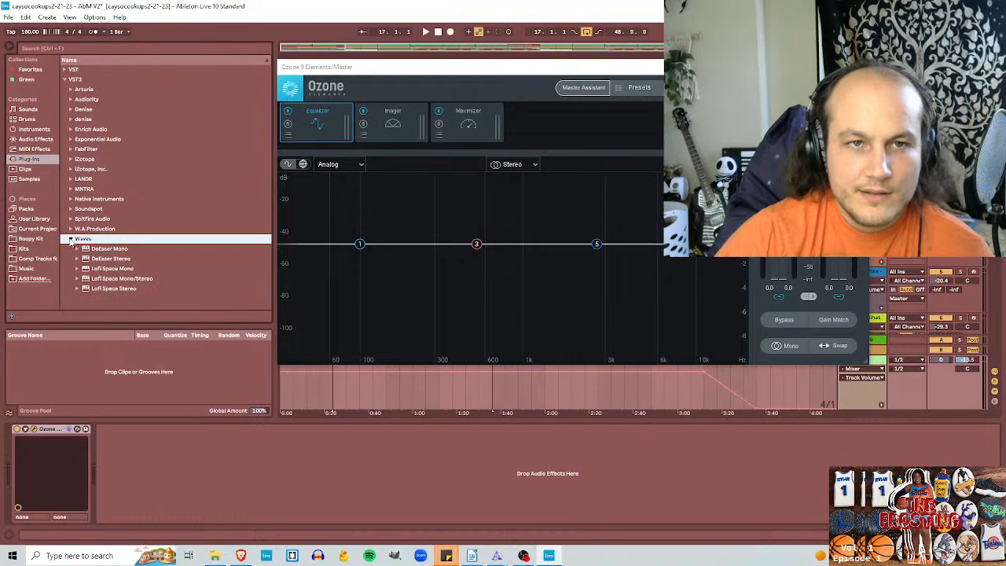
# Step: Add the Waves DeEsser Stereo plug-in after Ozone 9 Elements on the Master track and lower its threshold to about -26 dB
pyautogui.click(113, 249)
pyautogui.click(111, 258)
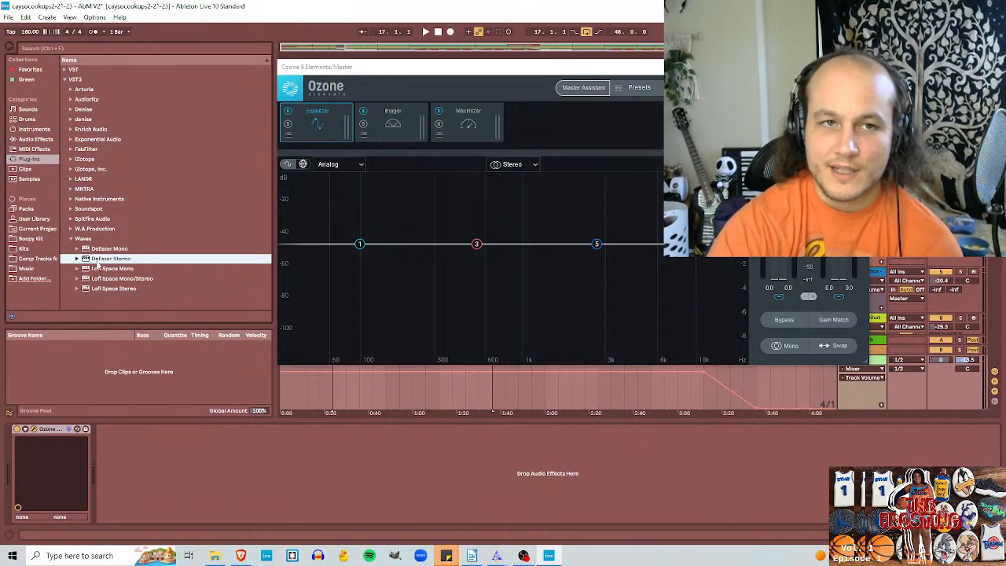
pyautogui.moveTo(88, 260); pyautogui.dragTo(152, 450)
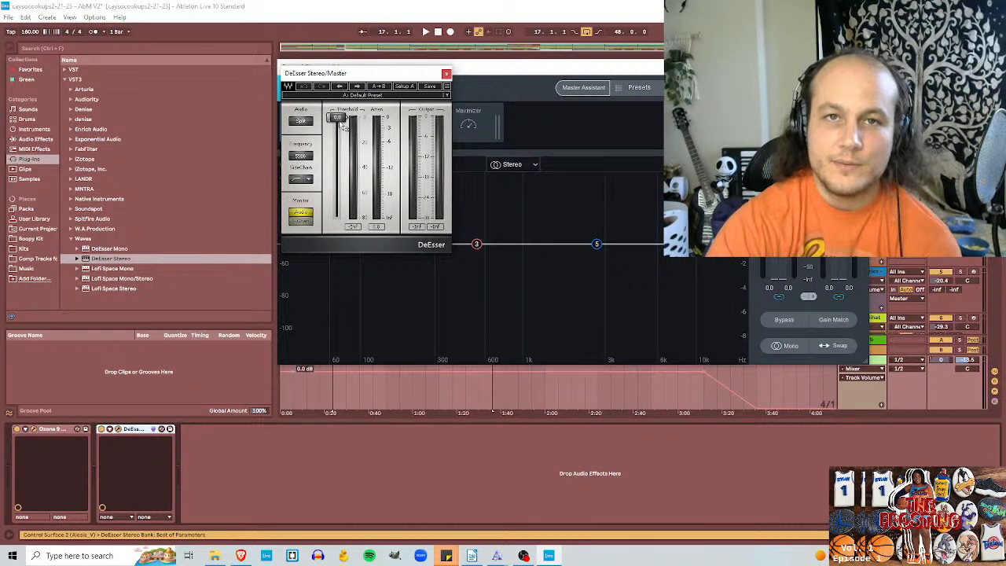
pyautogui.moveTo(336, 118); pyautogui.dragTo(337, 150)
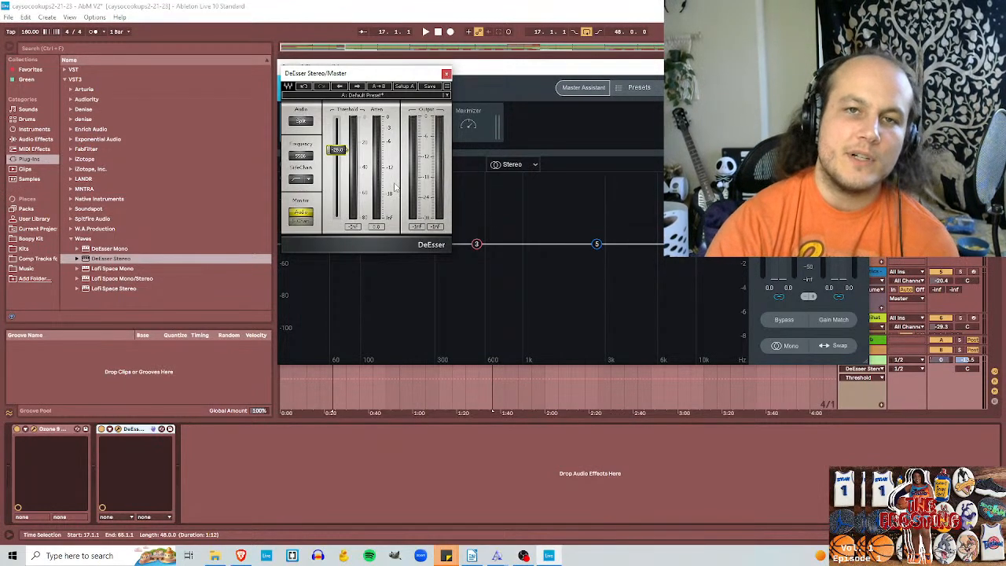
pyautogui.moveTo(344, 155)
pyautogui.mouseDown()
pyautogui.moveTo(343, 182)
pyautogui.moveTo(344, 140)
pyautogui.moveTo(344, 169)
pyautogui.moveTo(343, 151)
pyautogui.mouseUp()
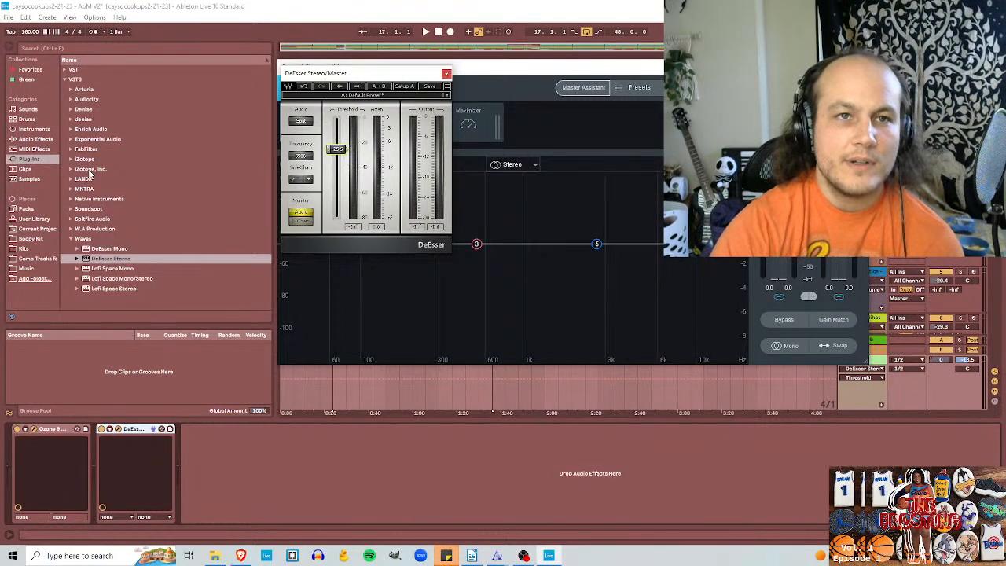
# Step: Expand the FabFilter VST3 folder and Saturn 2, and move the Ozone 9 Elements window clear of the arrangement tracks
pyautogui.click(70, 150)
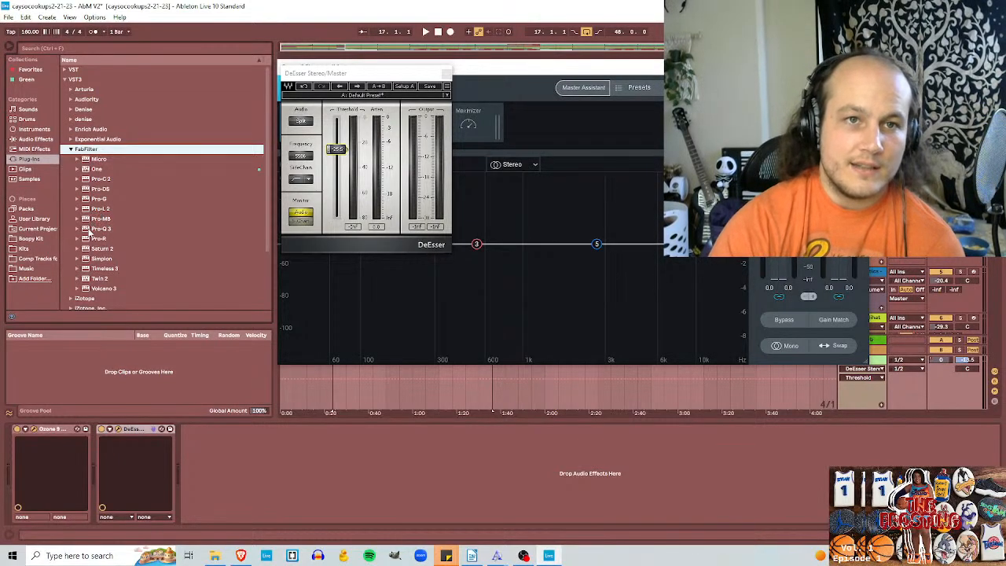
pyautogui.click(96, 250)
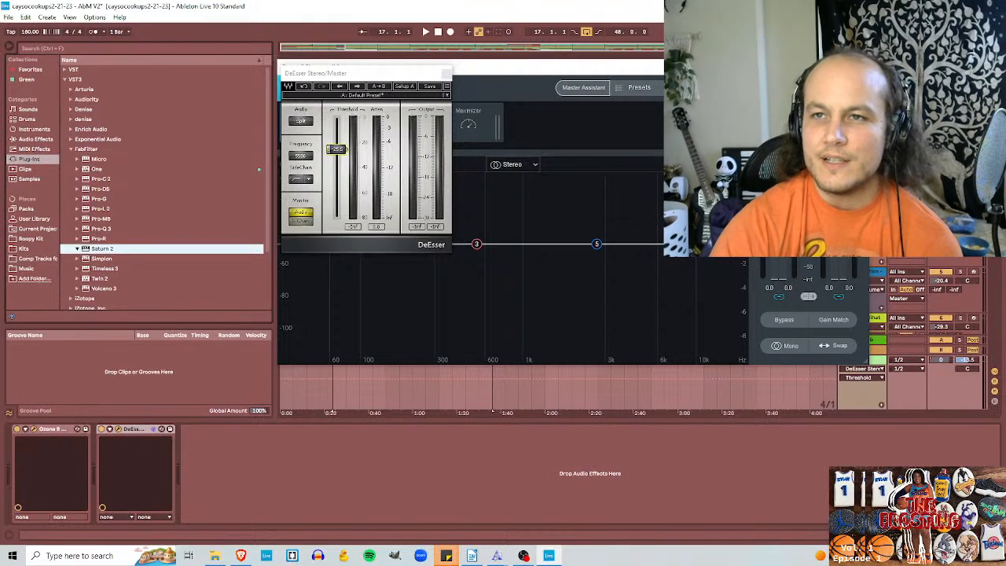
pyautogui.moveTo(630, 66); pyautogui.dragTo(514, 45)
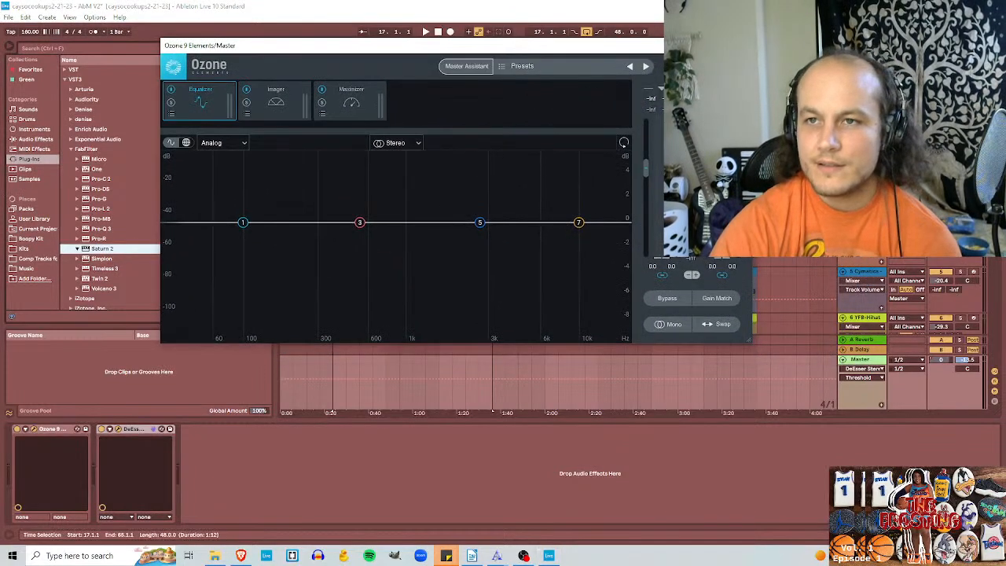
pyautogui.moveTo(646, 47); pyautogui.dragTo(727, 386)
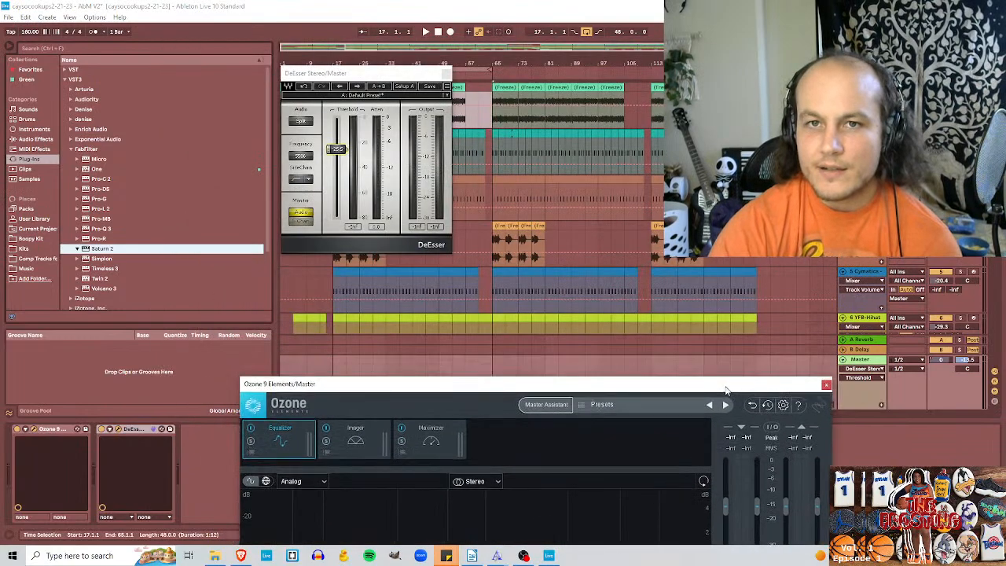
# Step: Look through the effect chains of several tracks and select the Enrich Audio HAVEN track
pyautogui.click(863, 226)
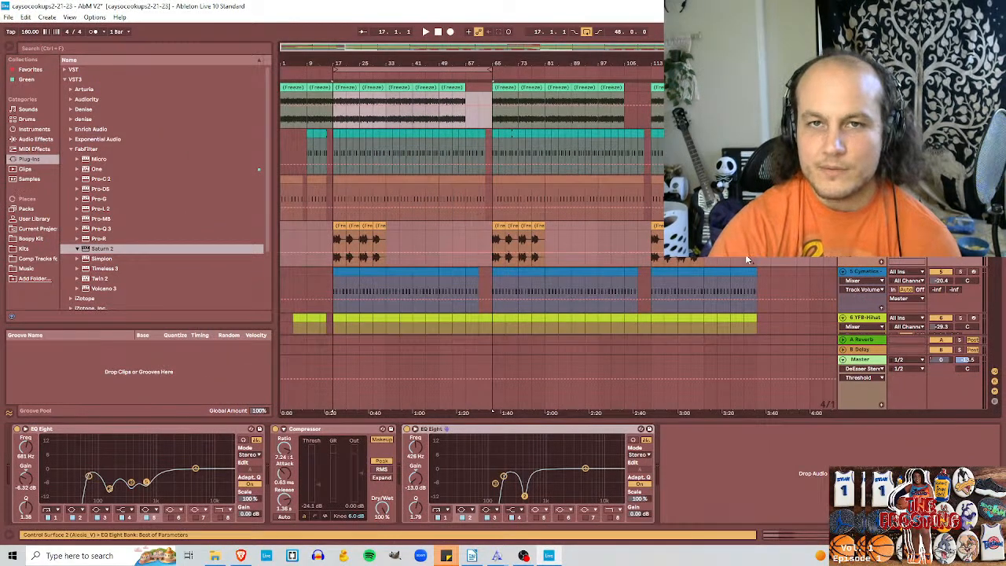
pyautogui.scroll(-2, 557, 236)
pyautogui.scroll(2, 558, 236)
pyautogui.click(863, 271)
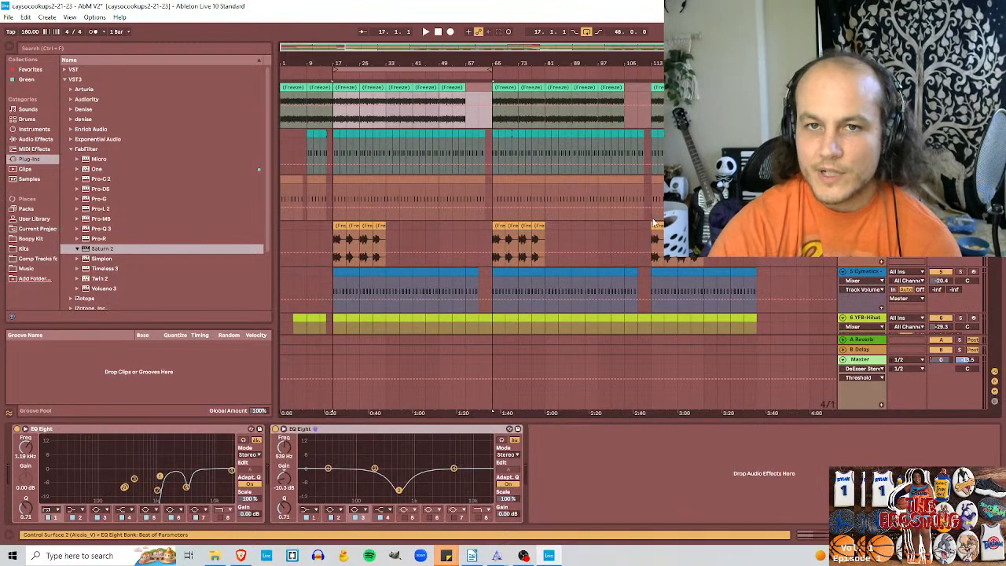
pyautogui.scroll(-5, 637, 240)
pyautogui.click(863, 224)
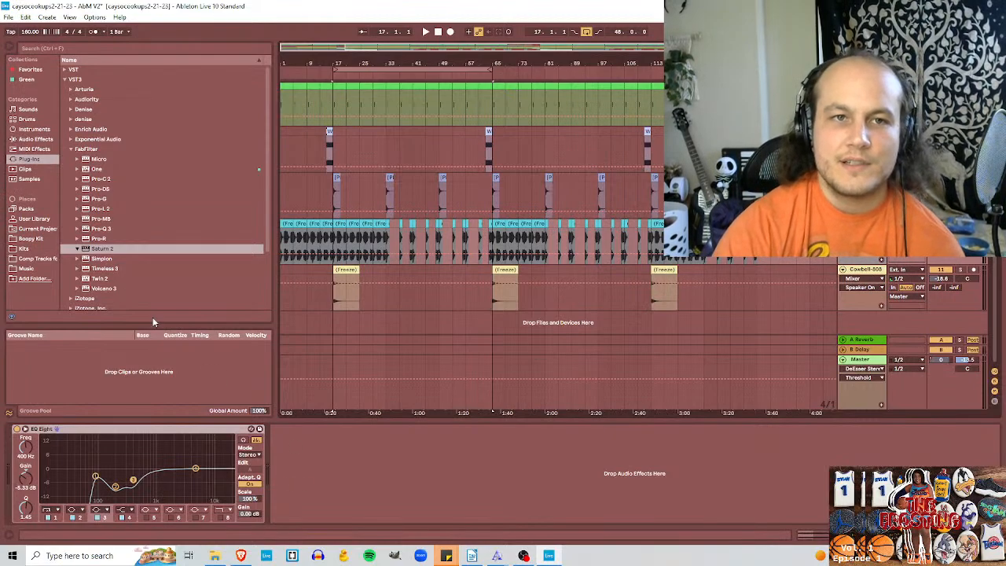
# Step: Try FabFilter Simplon on the Enrich Audio HAVEN track, raise its filter peaks, and delete the plug-in from the chain
pyautogui.click(106, 259)
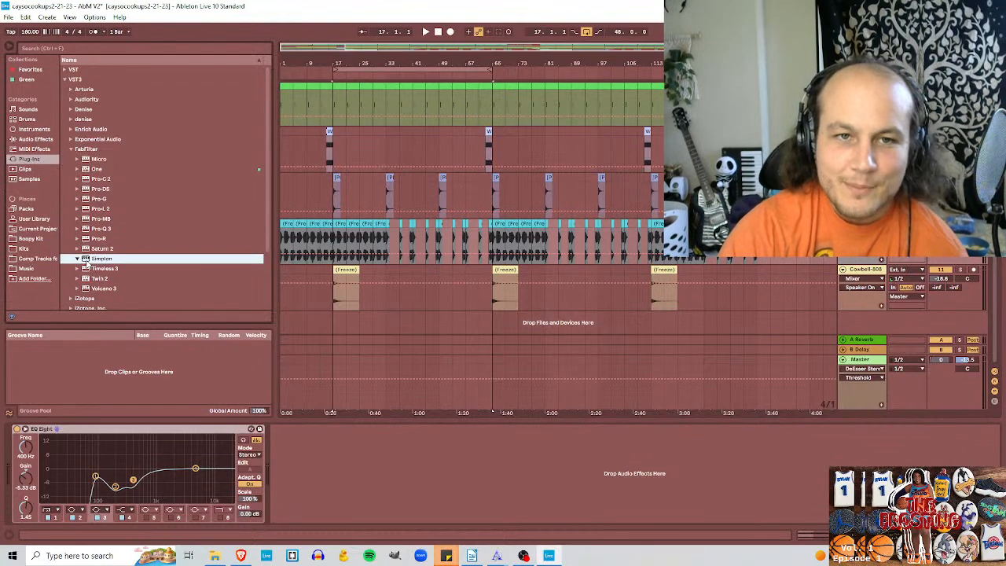
pyautogui.moveTo(86, 261)
pyautogui.mouseDown()
pyautogui.moveTo(306, 471)
pyautogui.moveTo(292, 457)
pyautogui.mouseUp()
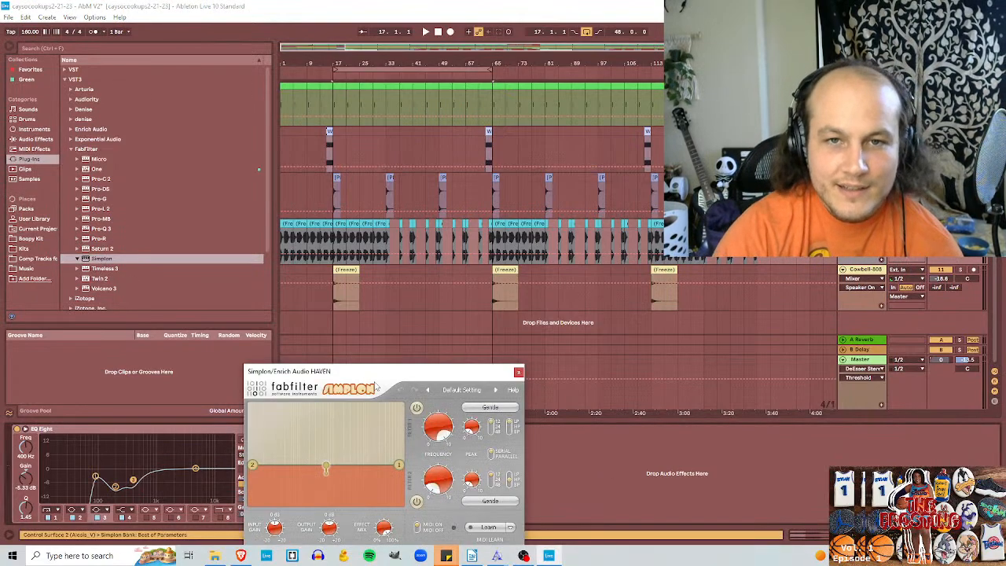
pyautogui.moveTo(379, 374); pyautogui.dragTo(401, 224)
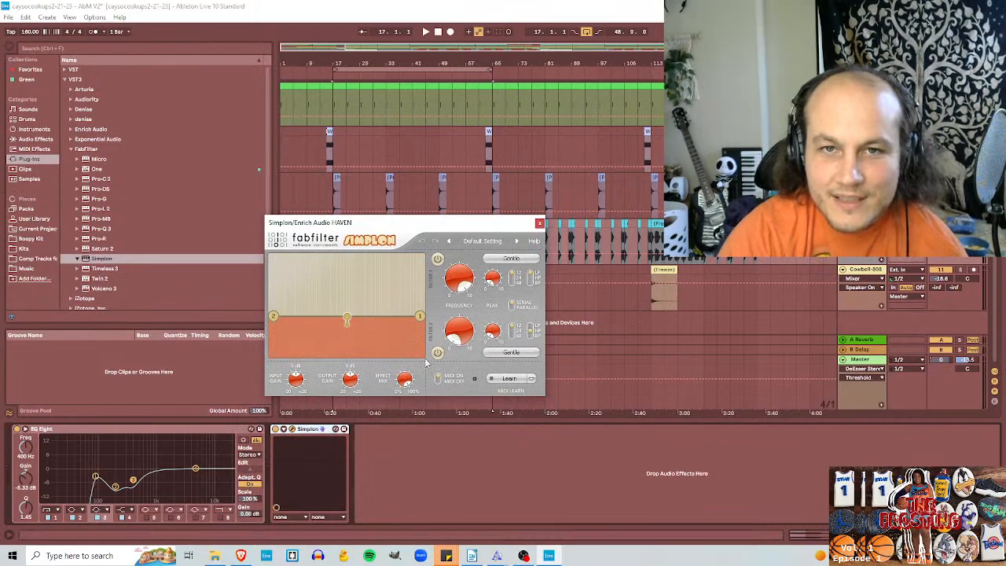
pyautogui.moveTo(347, 315); pyautogui.dragTo(364, 272)
pyautogui.rightClick(315, 431)
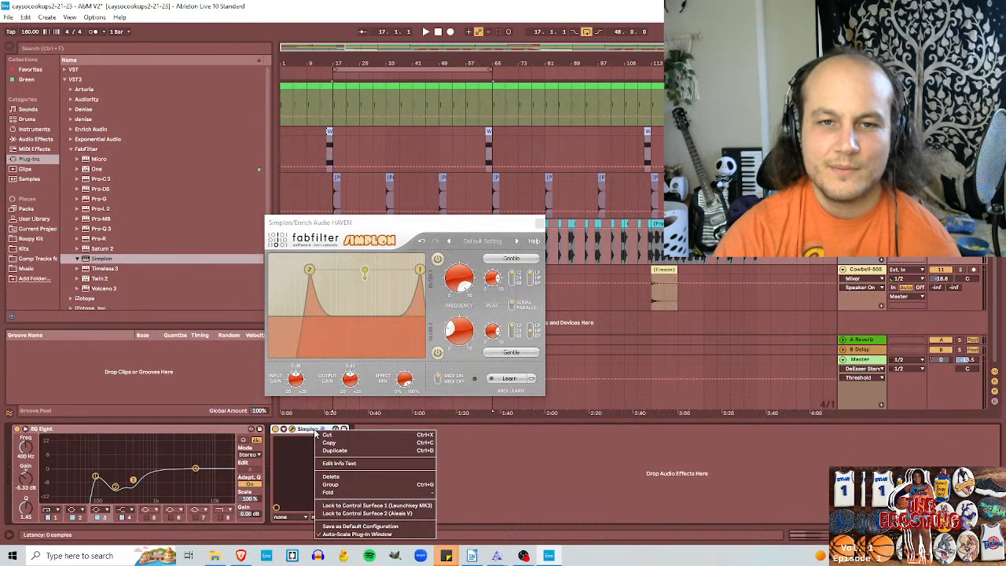
pyautogui.click(336, 476)
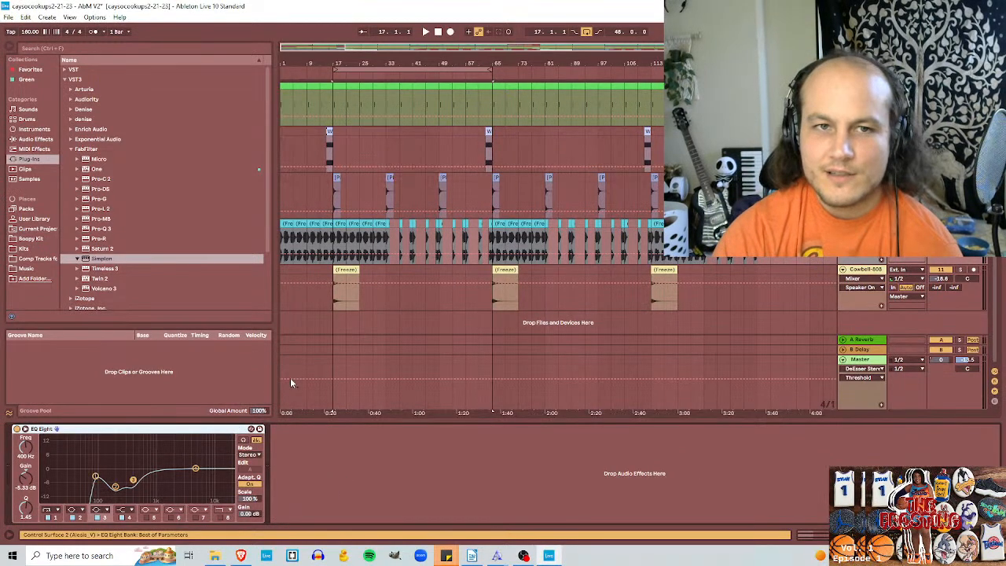
# Step: Try adding FabFilter Twin 2 and Volcano 3 to the Enrich Audio HAVEN track, lowering Volcano's Filter 1 frequency
pyautogui.click(89, 279)
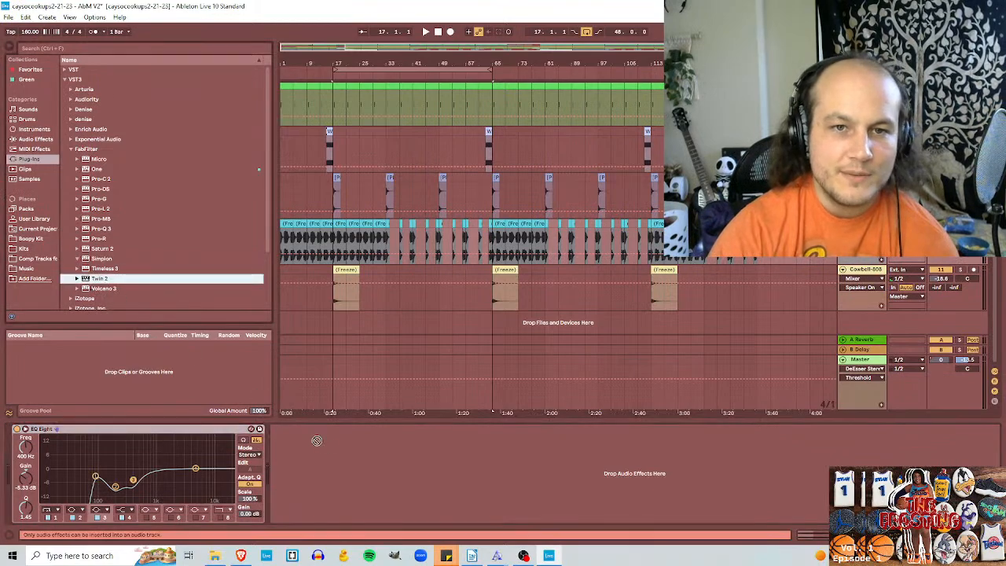
pyautogui.moveTo(87, 281); pyautogui.dragTo(347, 483)
pyautogui.press('Down')
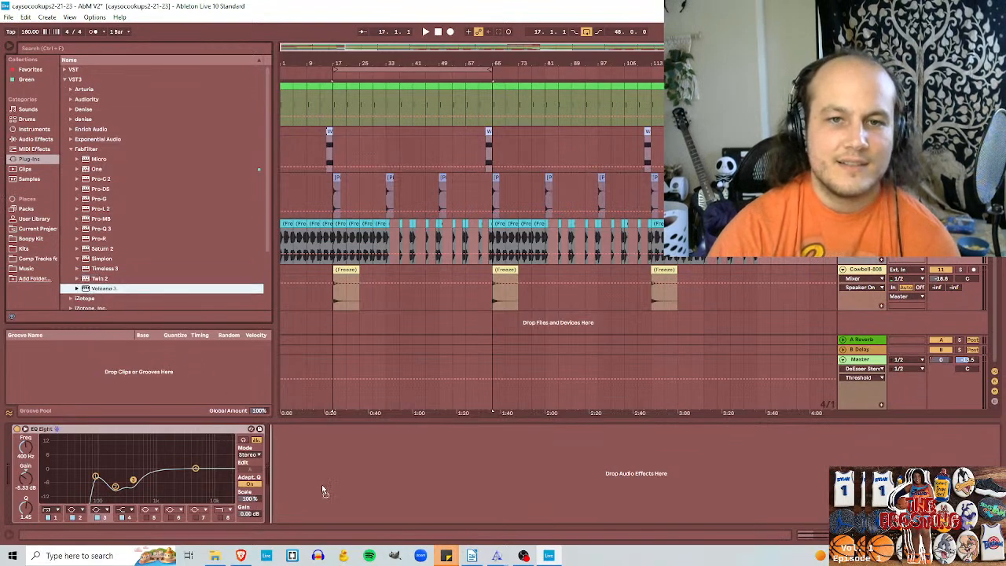
pyautogui.press('Return')
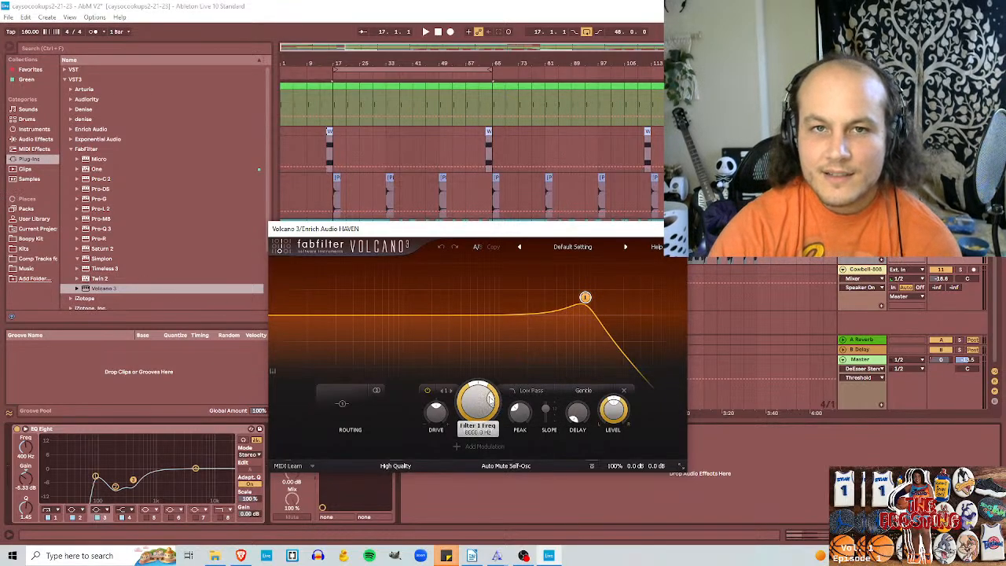
pyautogui.moveTo(488, 396); pyautogui.dragTo(461, 387)
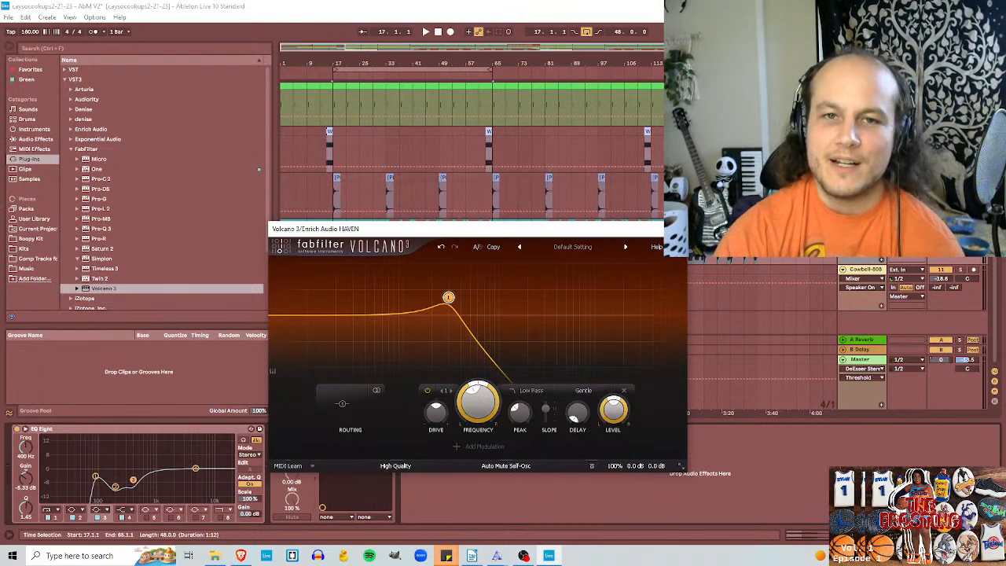
# Step: Close the Volcano 3 window and delete the plug-in from the Enrich Audio HAVEN track
pyautogui.click(675, 229)
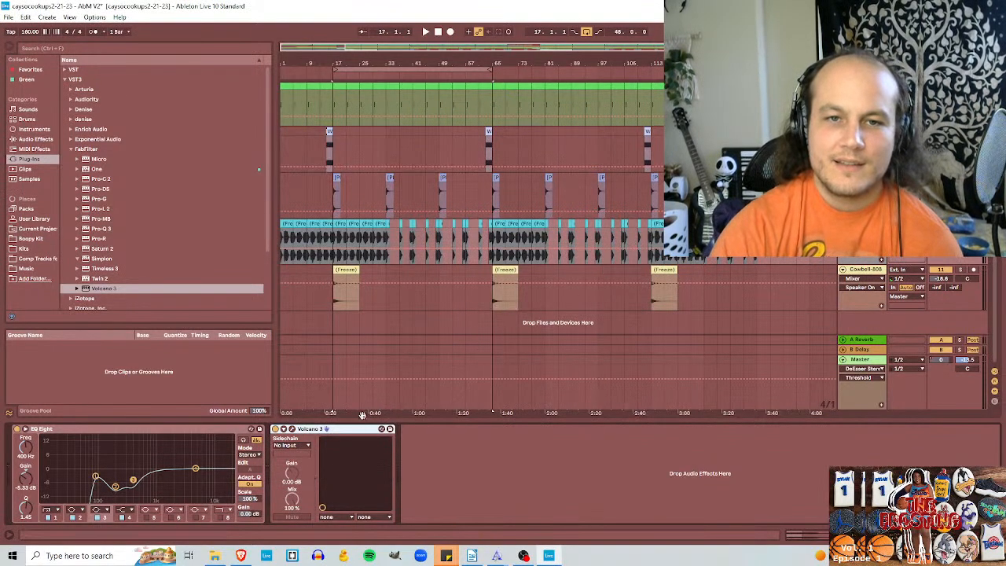
pyautogui.rightClick(345, 429)
pyautogui.click(369, 474)
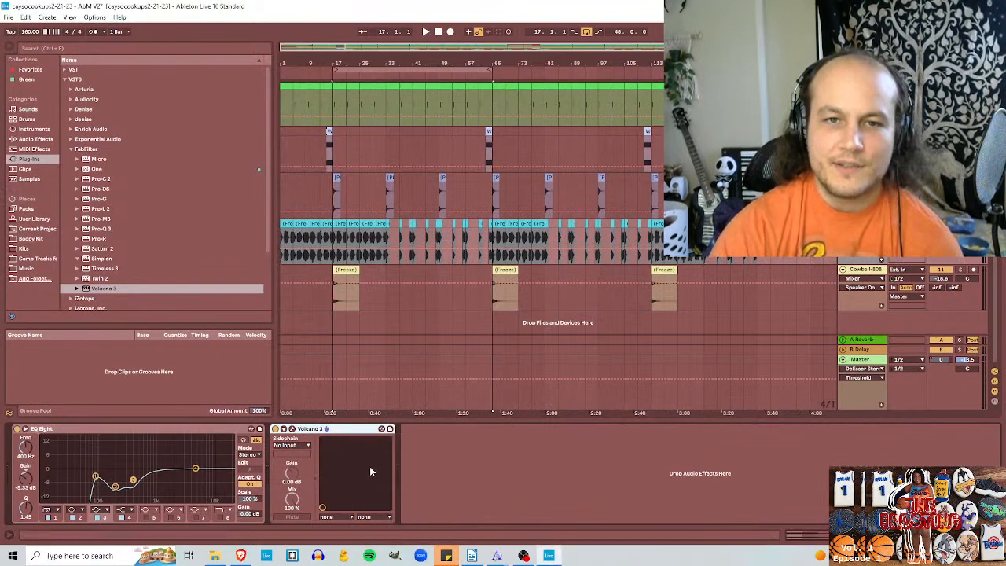
pyautogui.press('Delete')
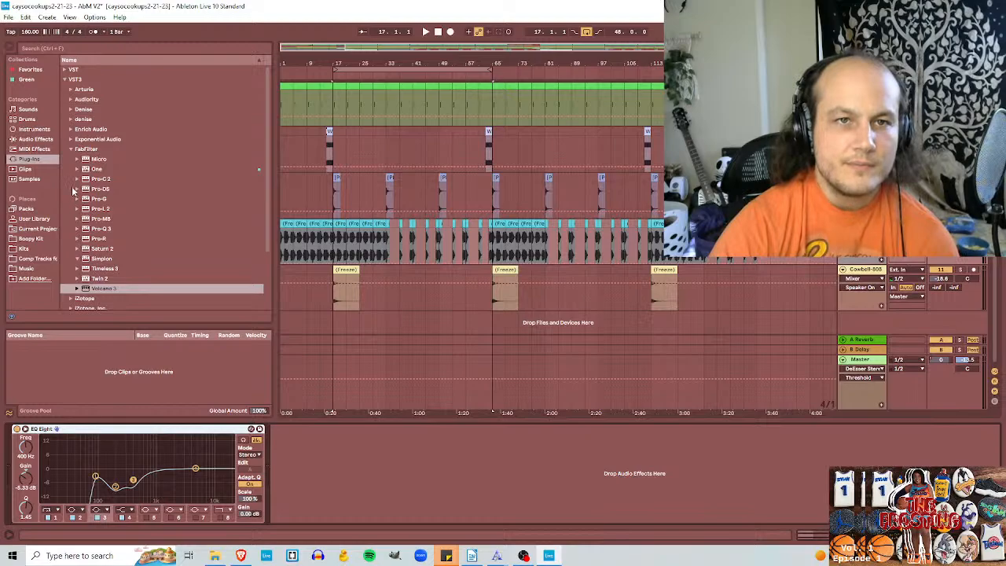
# Step: Try FabFilter Pro-DS on the Enrich Audio HAVEN track, close its window, and delete the plug-in
pyautogui.moveTo(75, 191); pyautogui.dragTo(322, 461)
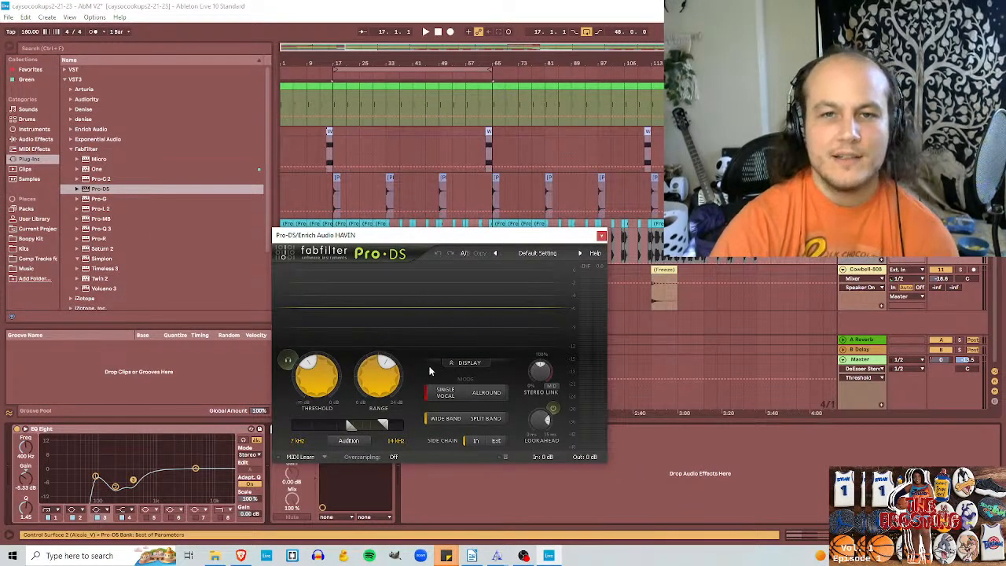
pyautogui.click(601, 235)
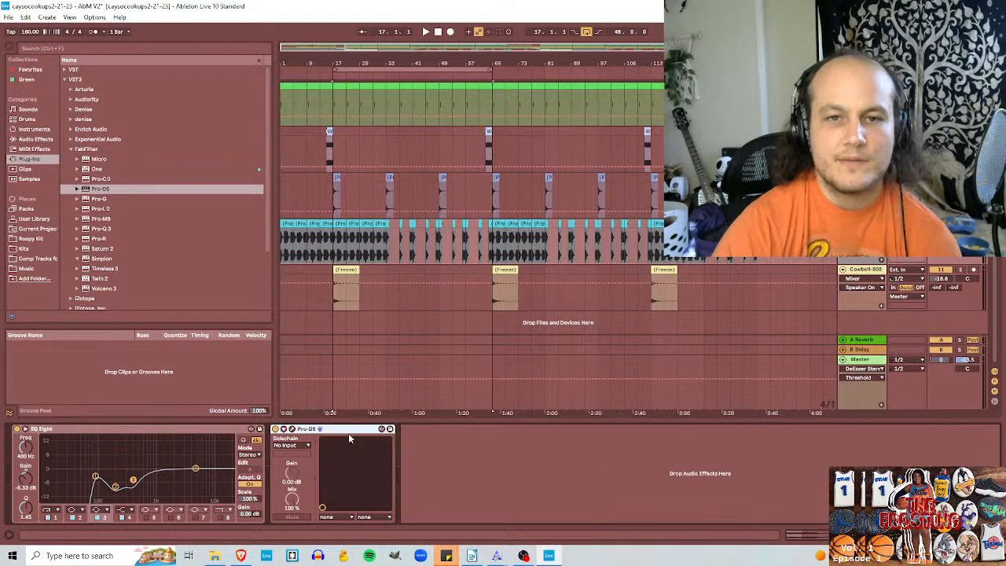
pyautogui.rightClick(348, 433)
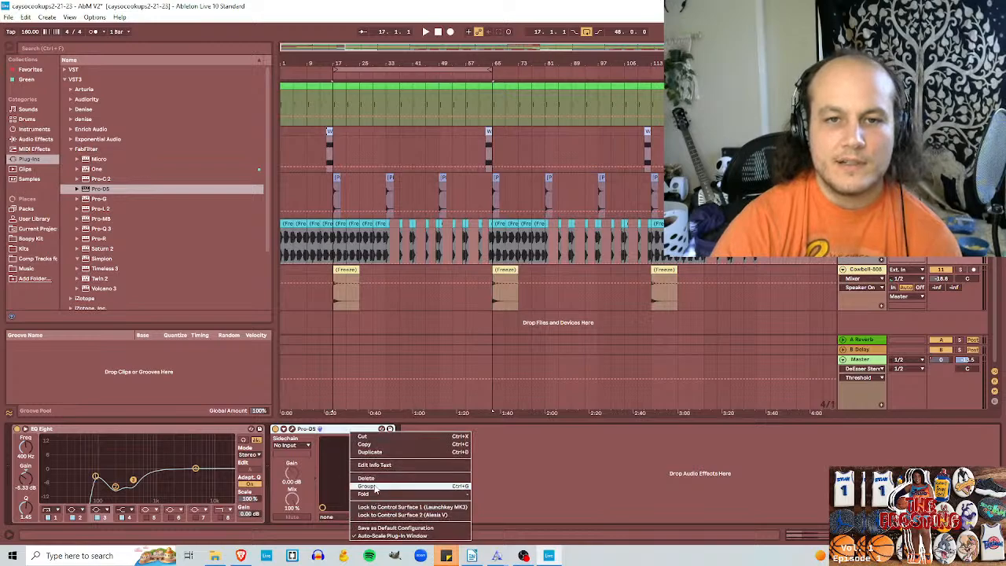
pyautogui.click(374, 478)
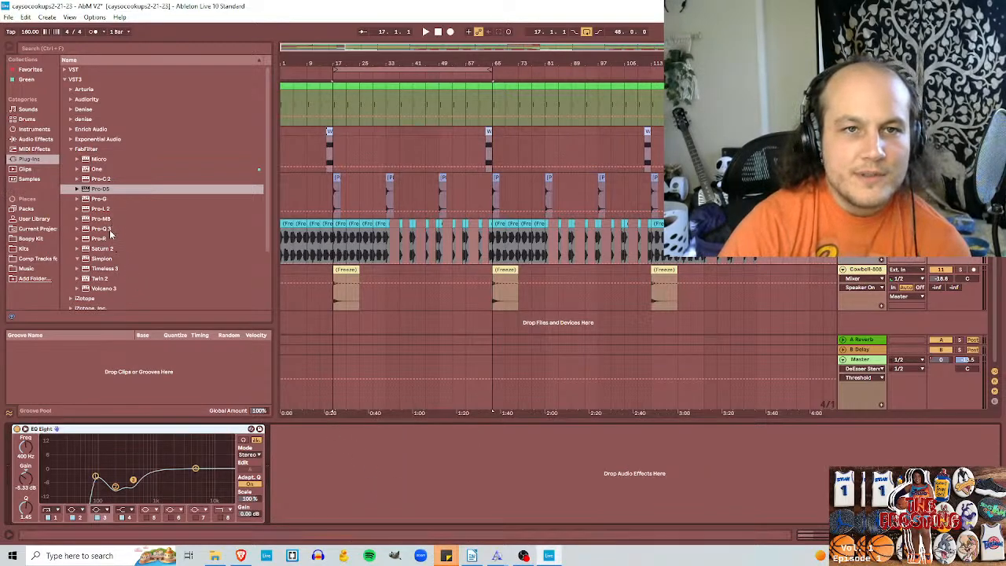
# Step: Add FabFilter Pro-Q 3 to the Enrich Audio HAVEN track with a bell cut of -5.36 dB near 561 Hz, Q 3.371
pyautogui.moveTo(108, 229); pyautogui.dragTo(435, 489)
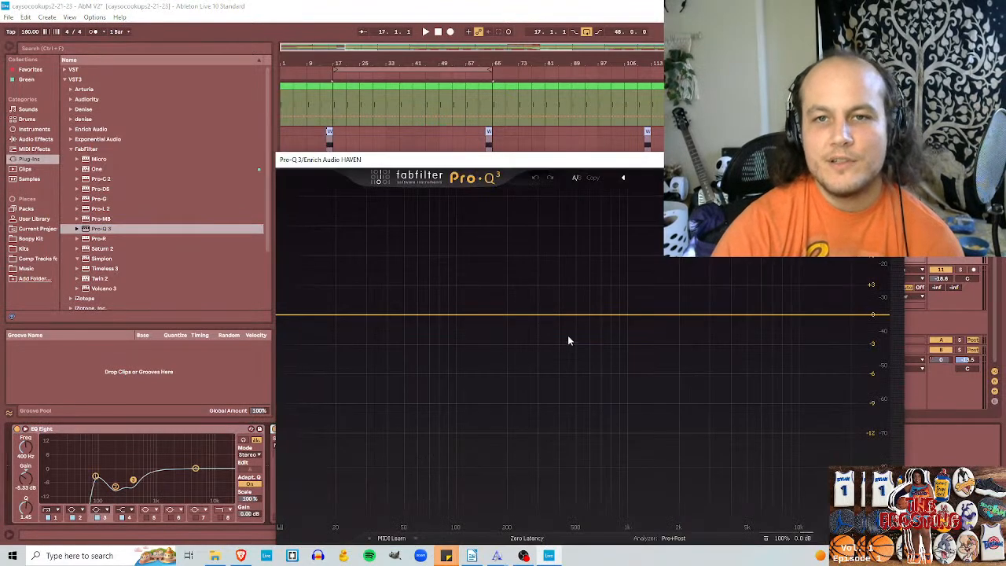
pyautogui.moveTo(602, 316); pyautogui.dragTo(584, 366)
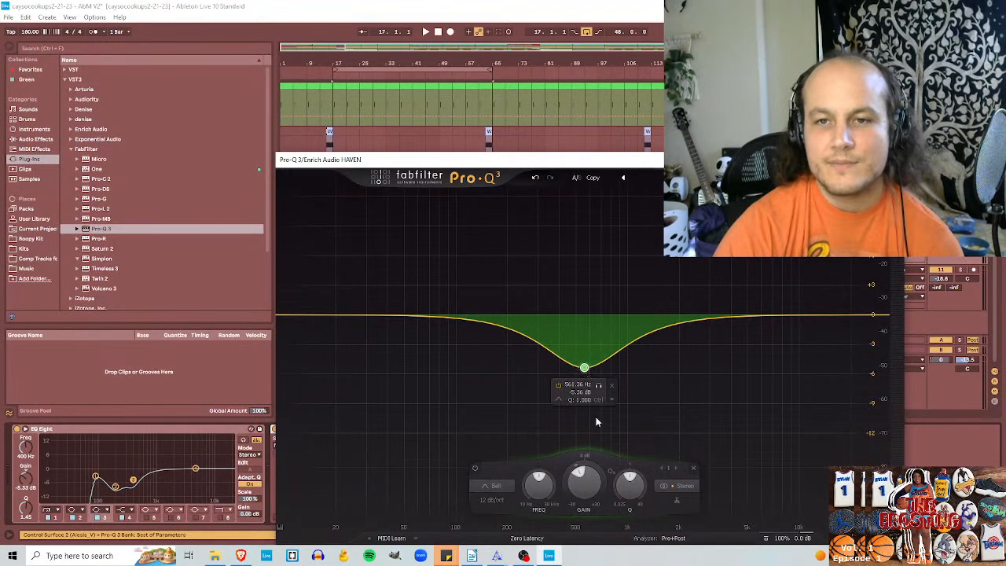
pyautogui.scroll(-8, 630, 481)
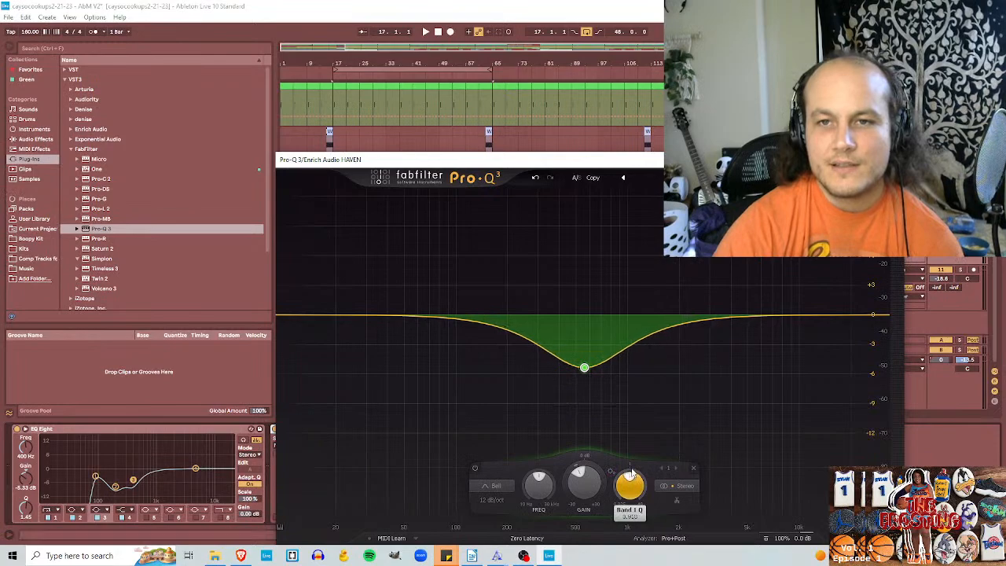
pyautogui.scroll(10, 627, 477)
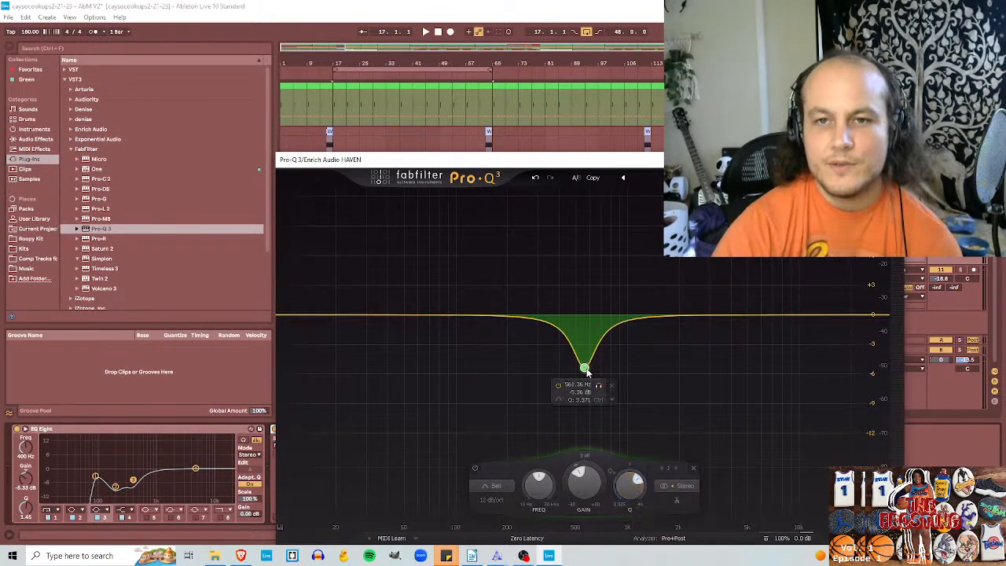
# Step: Make the Pro-Q 3 bell cut near 561 Hz a dynamic EQ band
pyautogui.moveTo(559, 401)
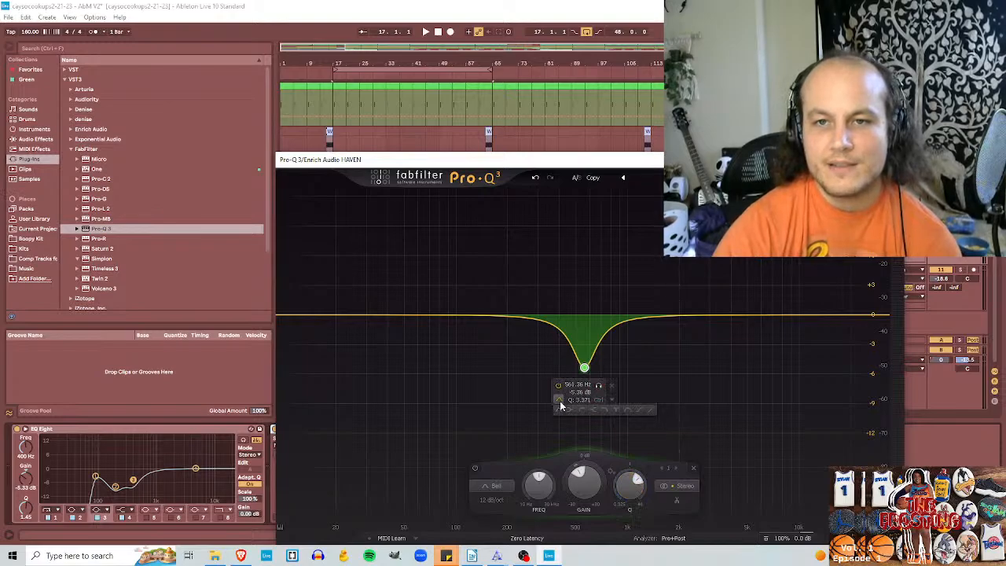
pyautogui.click(611, 399)
pyautogui.click(653, 436)
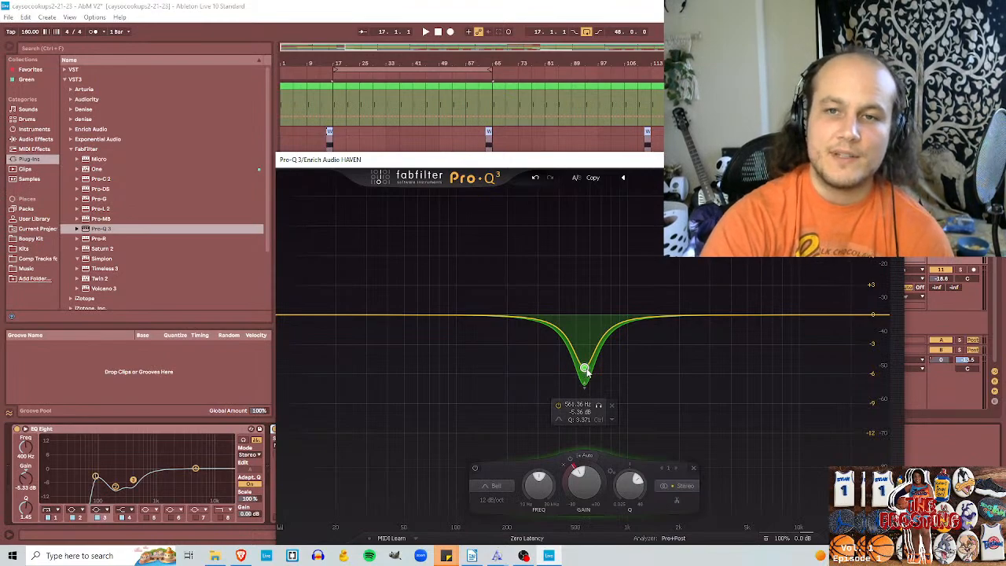
# Step: Move the Pro-Q 3 dynamic bell band to about 92 Hz with a -4.04 dB cut and Q 6.082
pyautogui.moveTo(587, 372)
pyautogui.mouseDown()
pyautogui.moveTo(580, 363)
pyautogui.moveTo(533, 369)
pyautogui.moveTo(725, 371)
pyautogui.moveTo(589, 378)
pyautogui.moveTo(597, 383)
pyautogui.mouseUp()
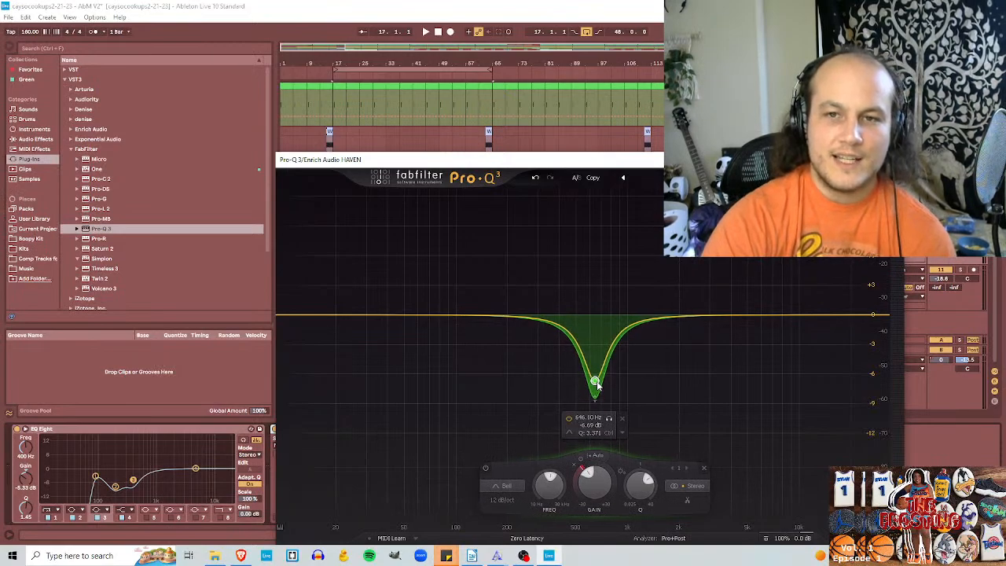
pyautogui.moveTo(597, 383); pyautogui.dragTo(603, 384)
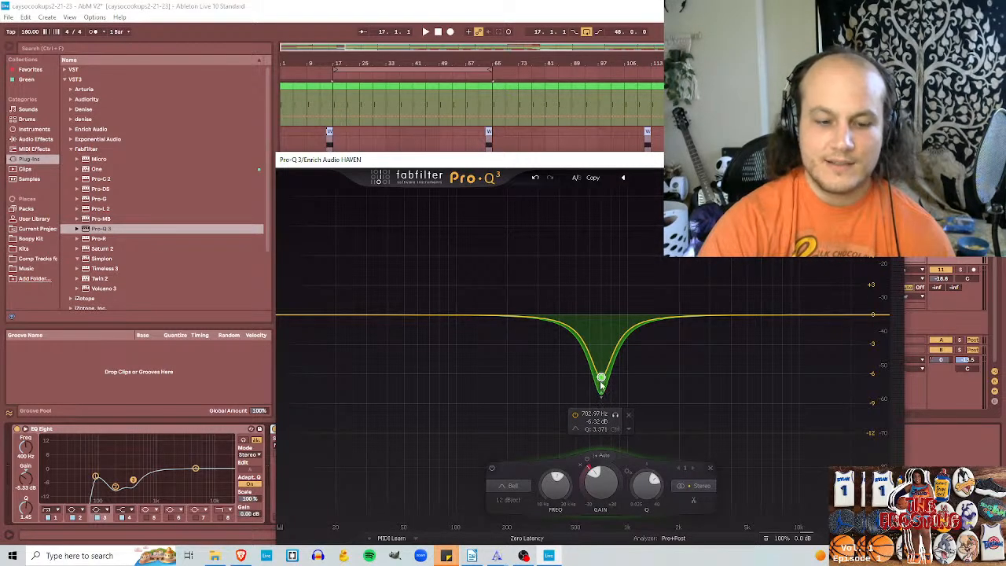
pyautogui.moveTo(601, 380); pyautogui.dragTo(460, 354)
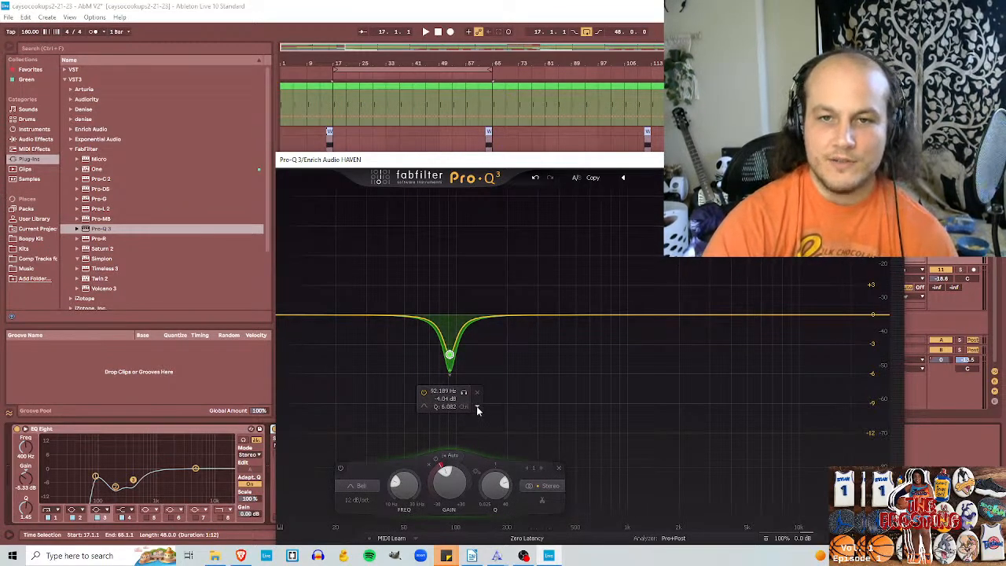
# Step: Close the Pro-Q 3 window and delete the plug-in from the Enrich Audio HAVEN track
pyautogui.click(893, 159)
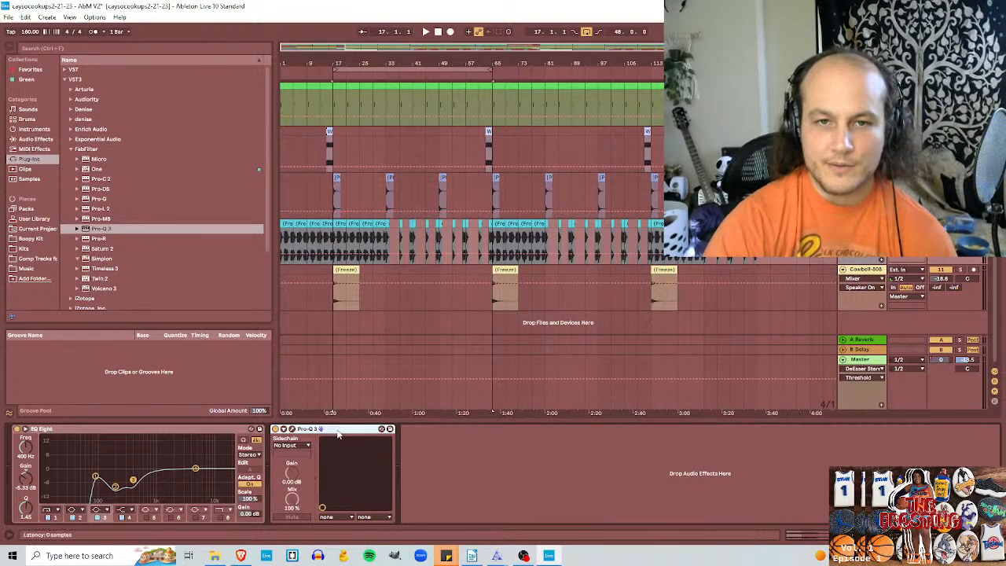
pyautogui.rightClick(339, 432)
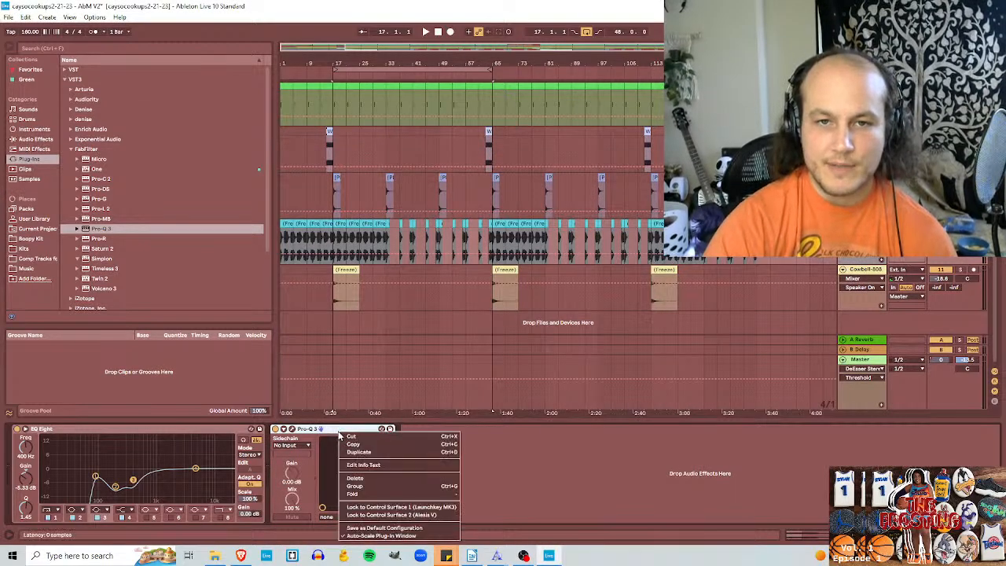
pyautogui.click(357, 477)
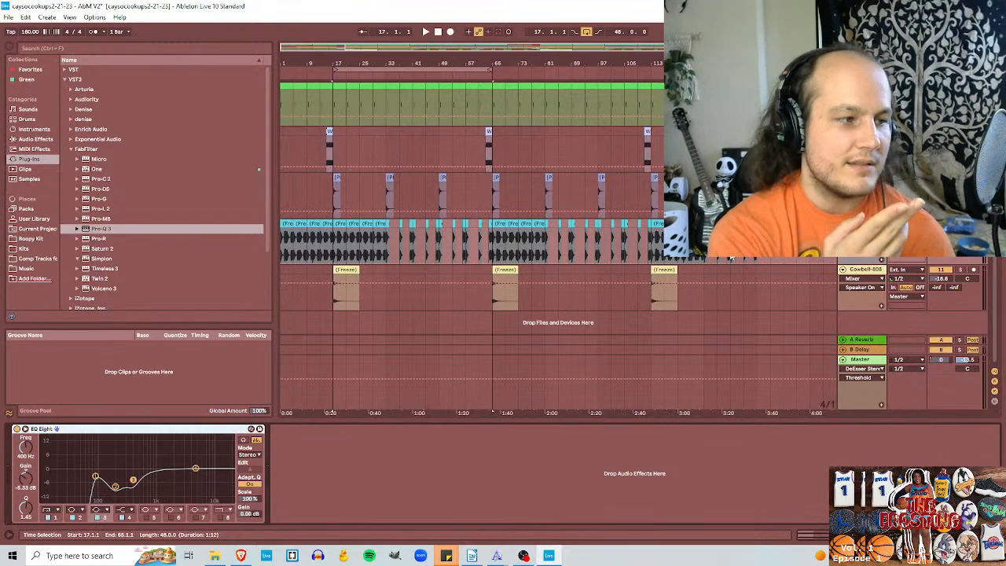
# Step: Open Universal Control, review the AudioBox USB 96 sample rate and block size over Ableton Live, and close it
pyautogui.click(523, 555)
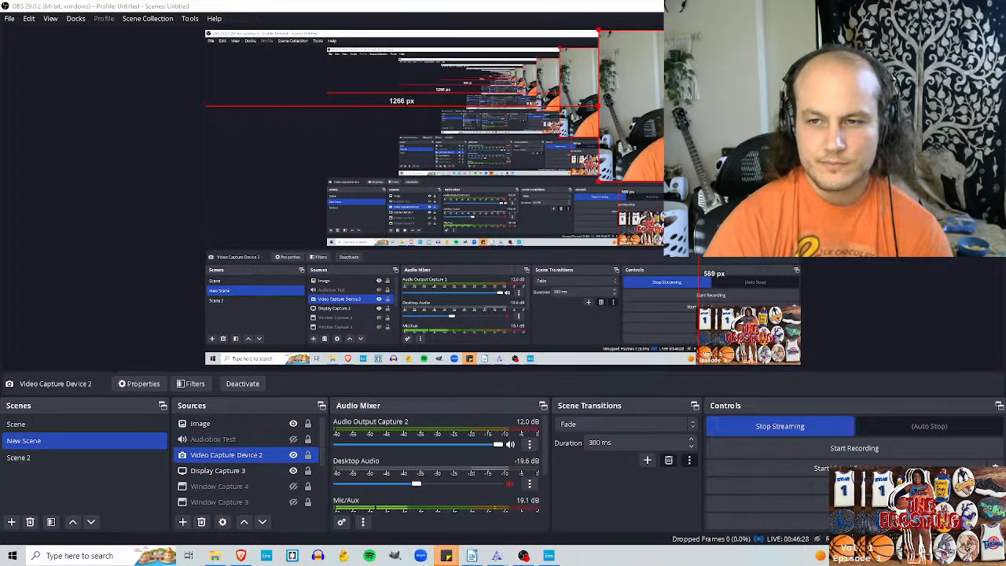
pyautogui.click(888, 534)
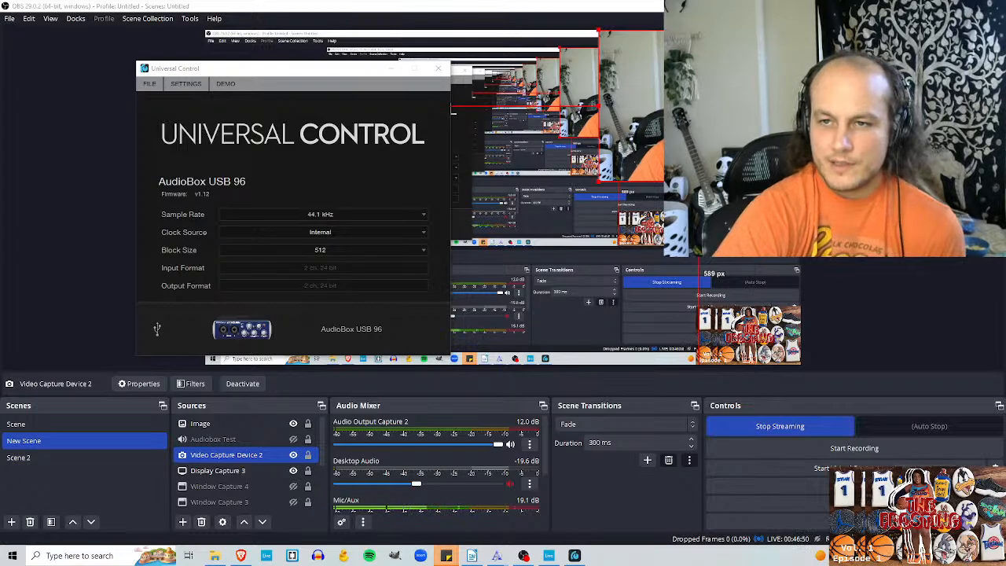
pyautogui.click(898, 387)
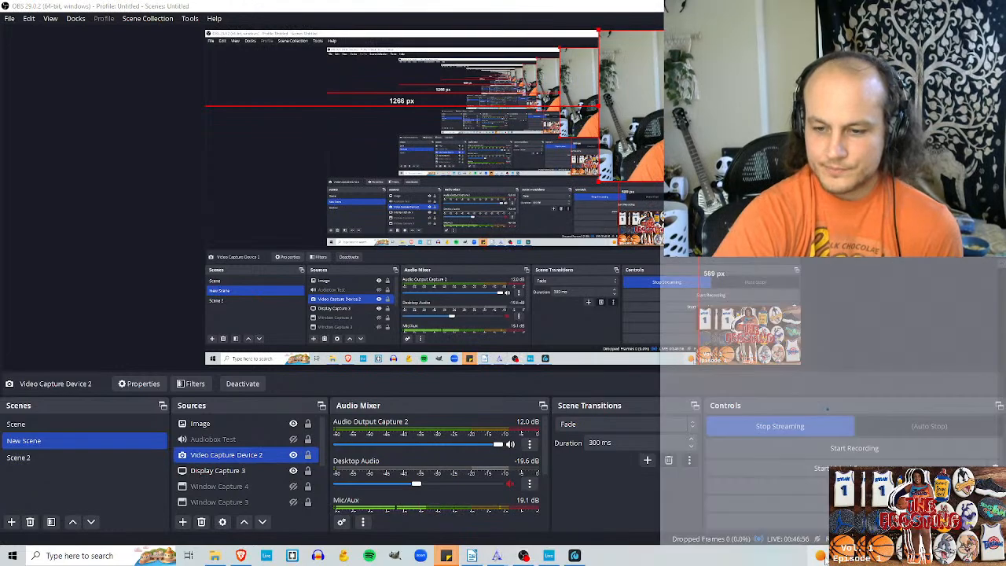
pyautogui.click(548, 556)
pyautogui.click(574, 556)
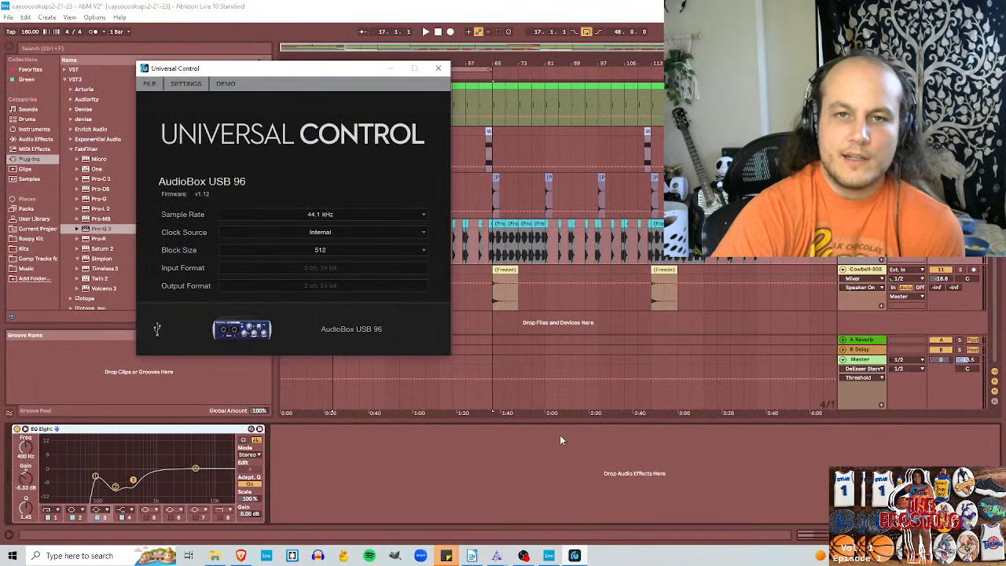
pyautogui.click(438, 67)
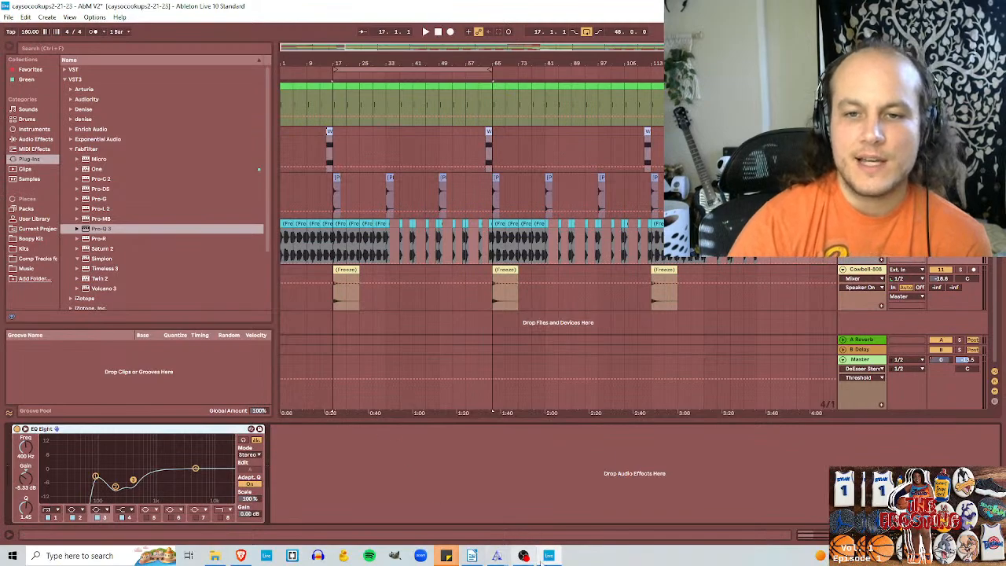
# Step: Switch to OBS and review the volume and monitoring of its audio sources in Advanced Audio Properties
pyautogui.click(524, 555)
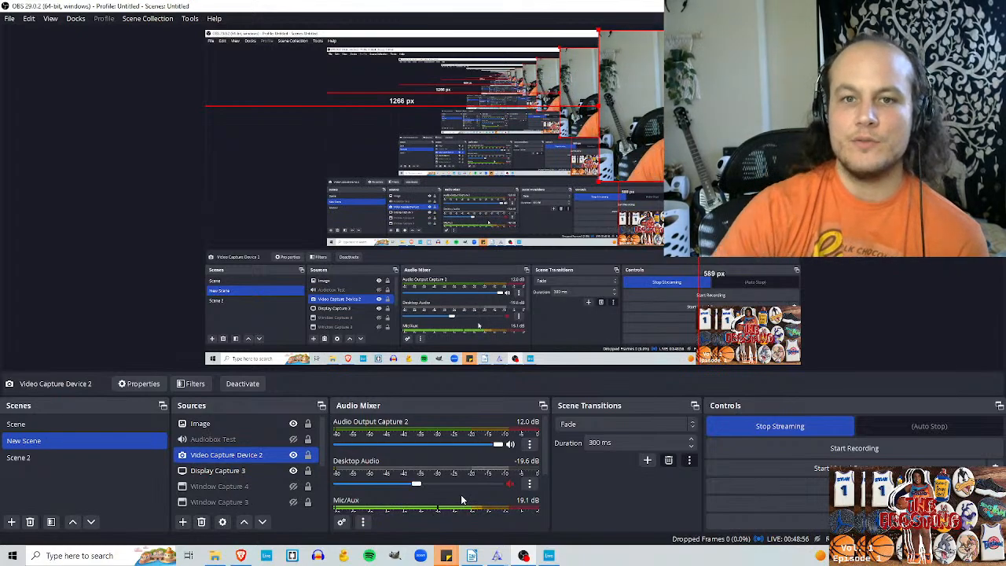
pyautogui.rightClick(367, 525)
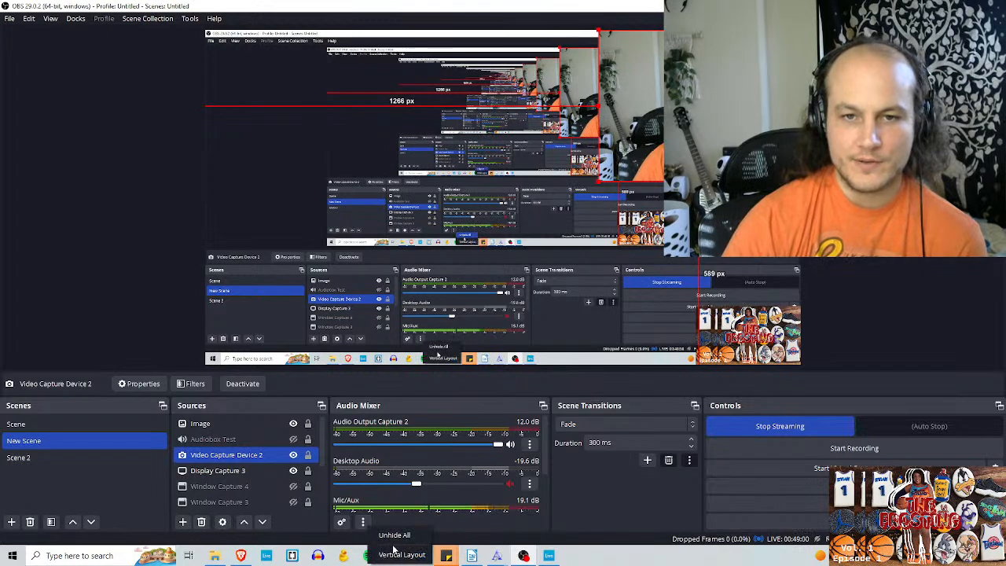
pyautogui.click(393, 534)
pyautogui.scroll(-2, 440, 471)
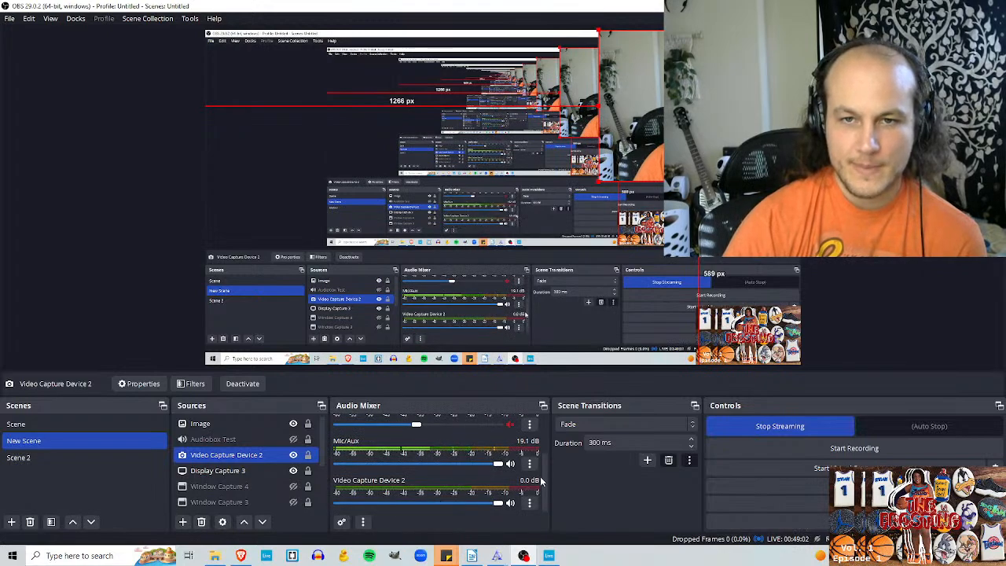
pyautogui.click(529, 425)
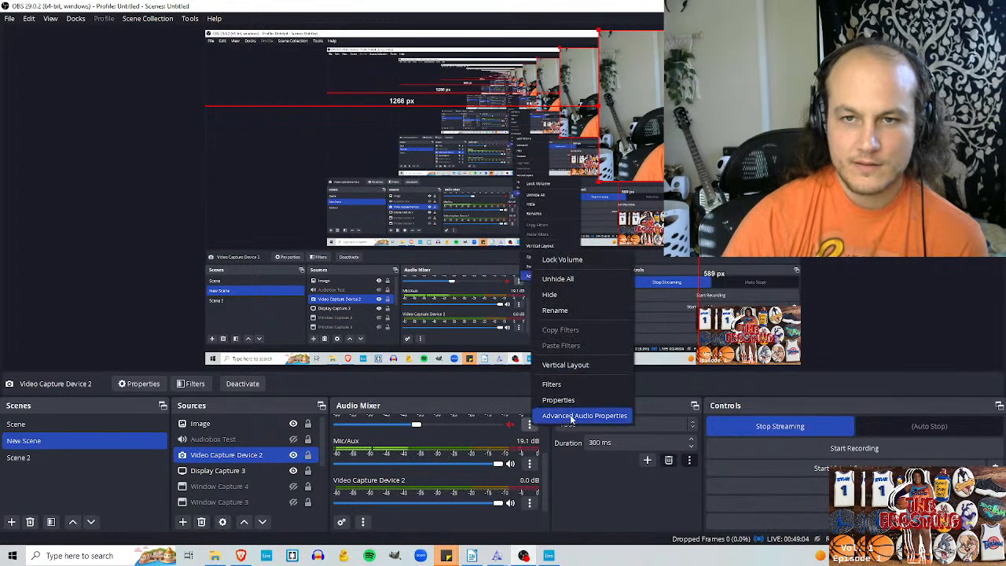
pyautogui.click(570, 414)
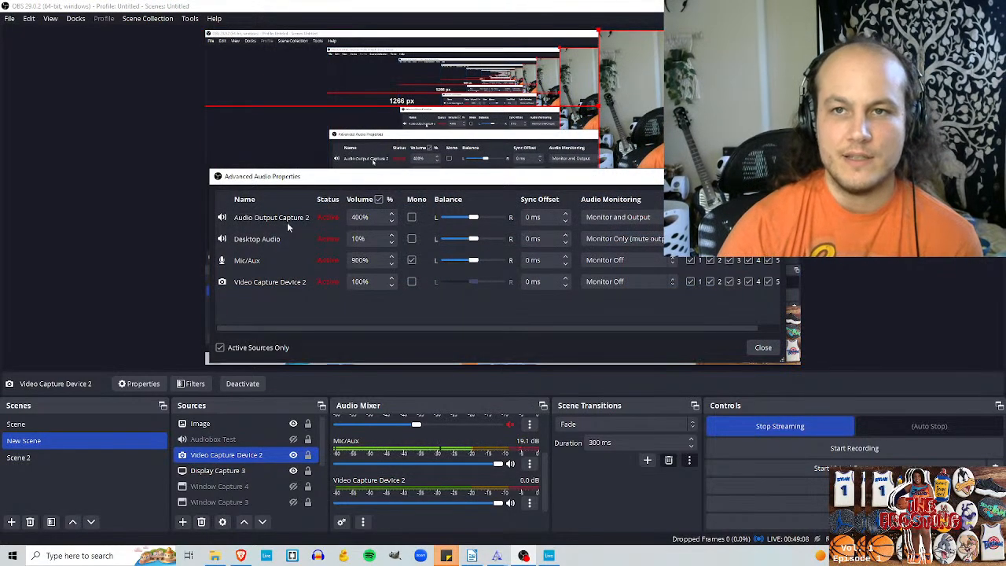
pyautogui.click(763, 347)
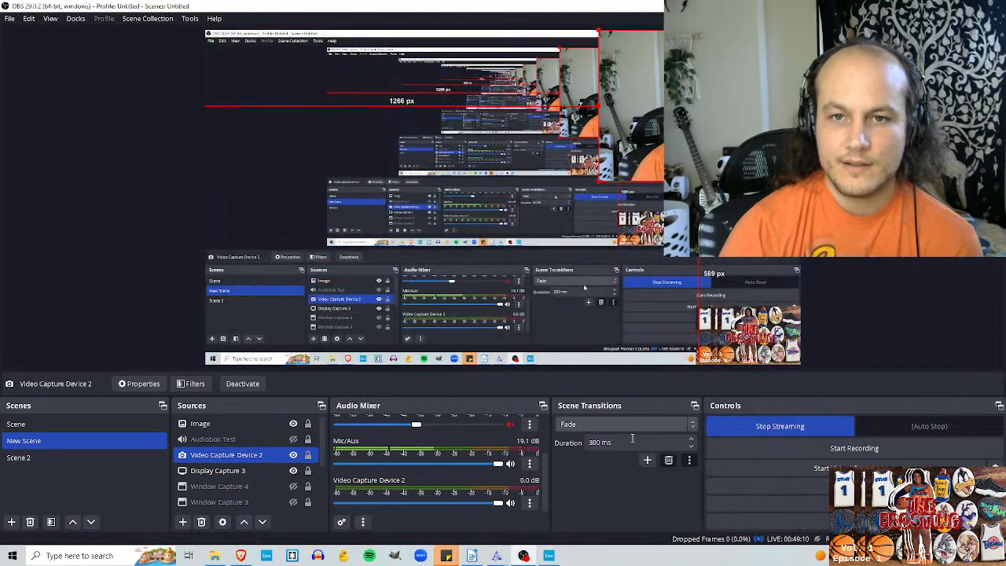
pyautogui.click(342, 522)
pyautogui.click(776, 176)
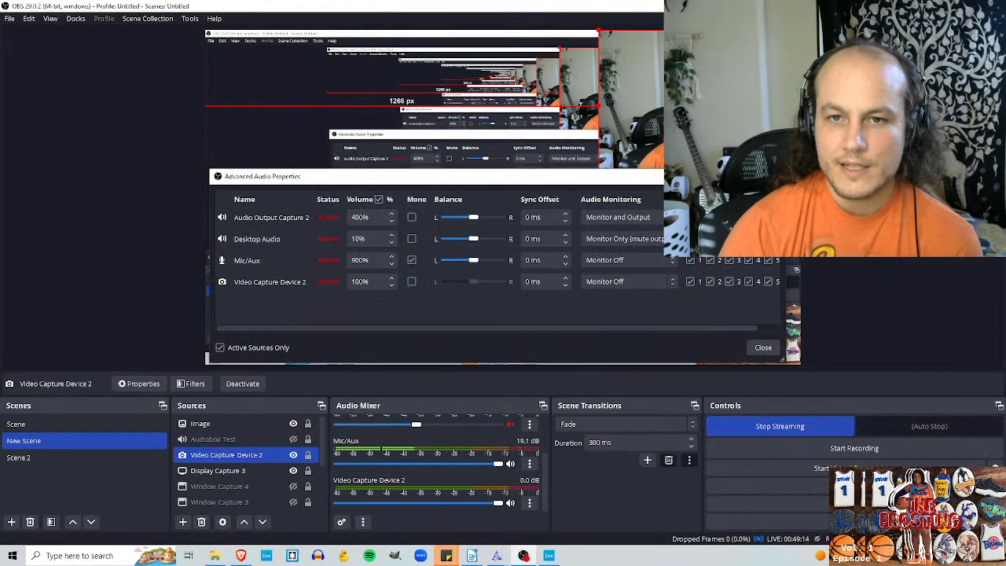
# Step: Select Line (AudioBox USB 96) as the device in the Mic/Aux properties and confirm
pyautogui.click(529, 463)
pyautogui.click(560, 437)
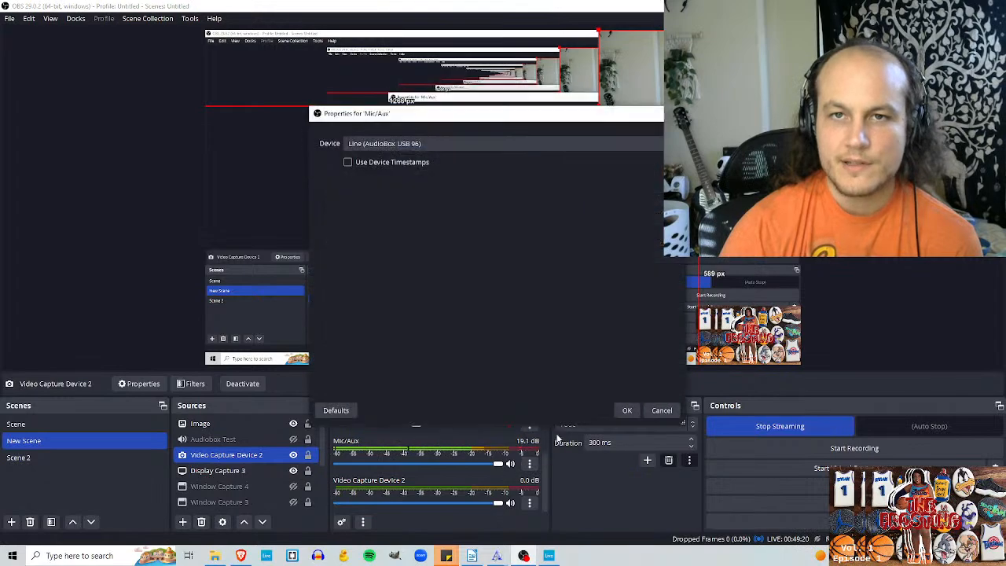
pyautogui.click(393, 144)
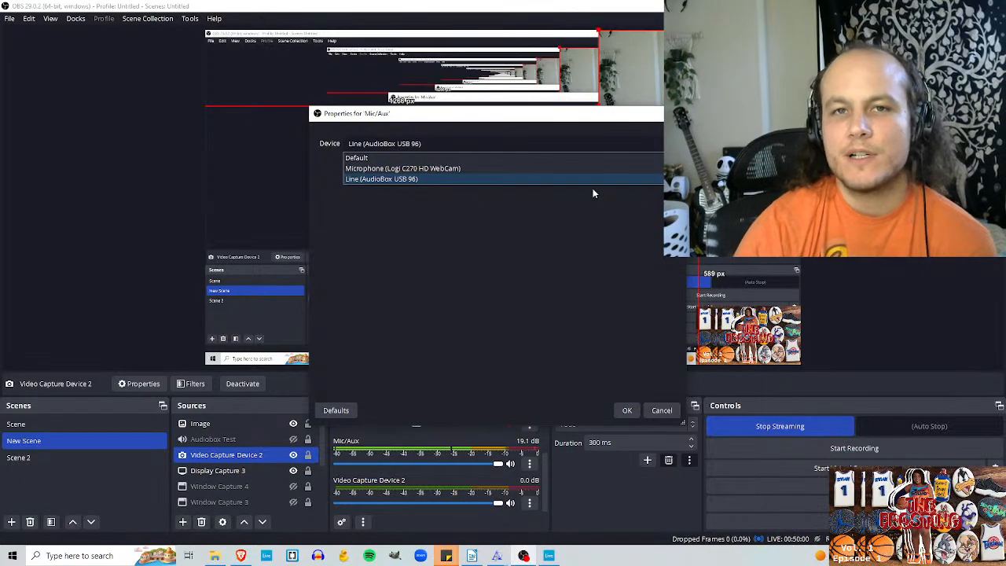
pyautogui.click(411, 181)
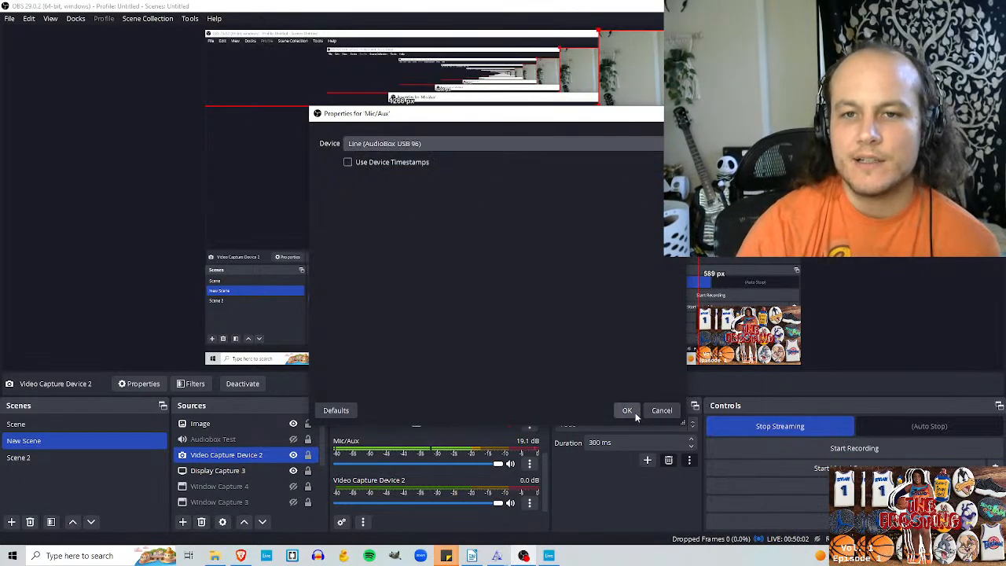
pyautogui.click(635, 412)
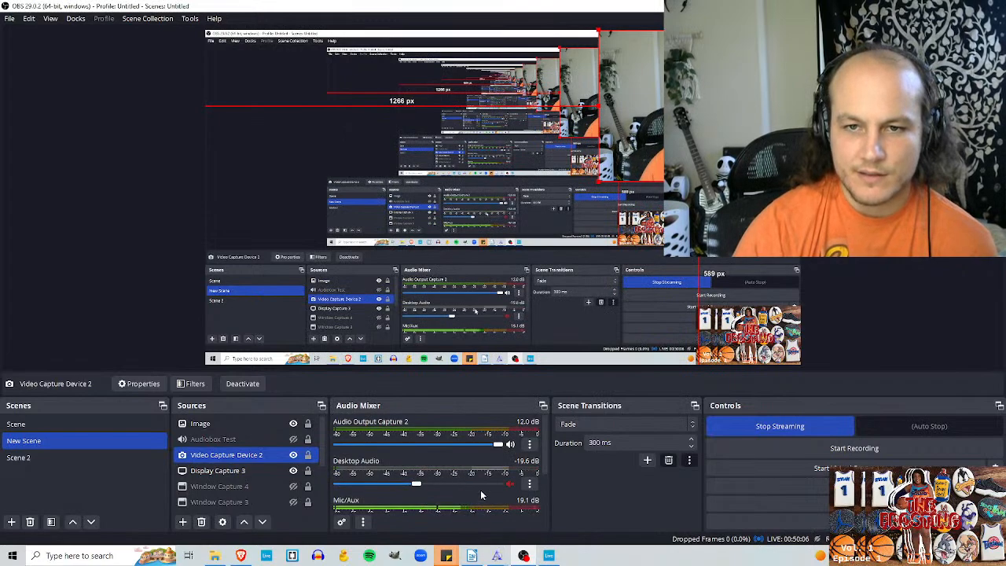
# Step: Switch to Ableton Live, insert a new audio track after Cowbell-808, and arm it for recording
pyautogui.click(548, 555)
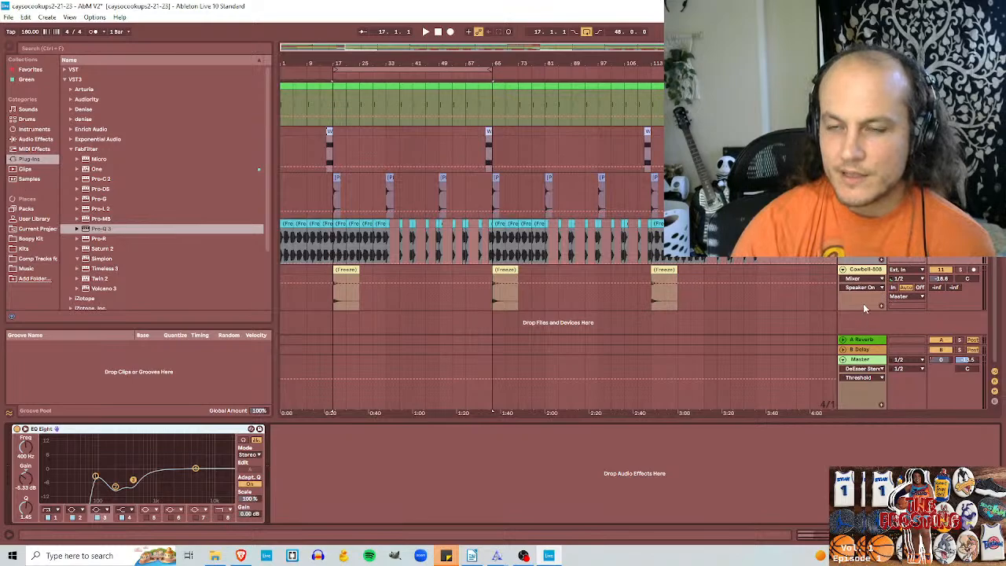
pyautogui.click(866, 271)
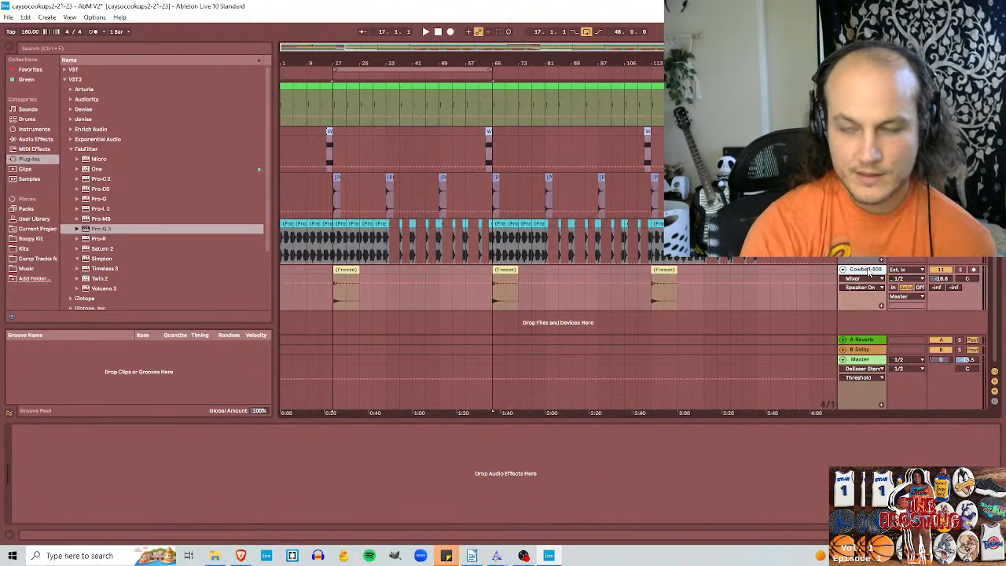
pyautogui.hotkey('ctrl', 't')
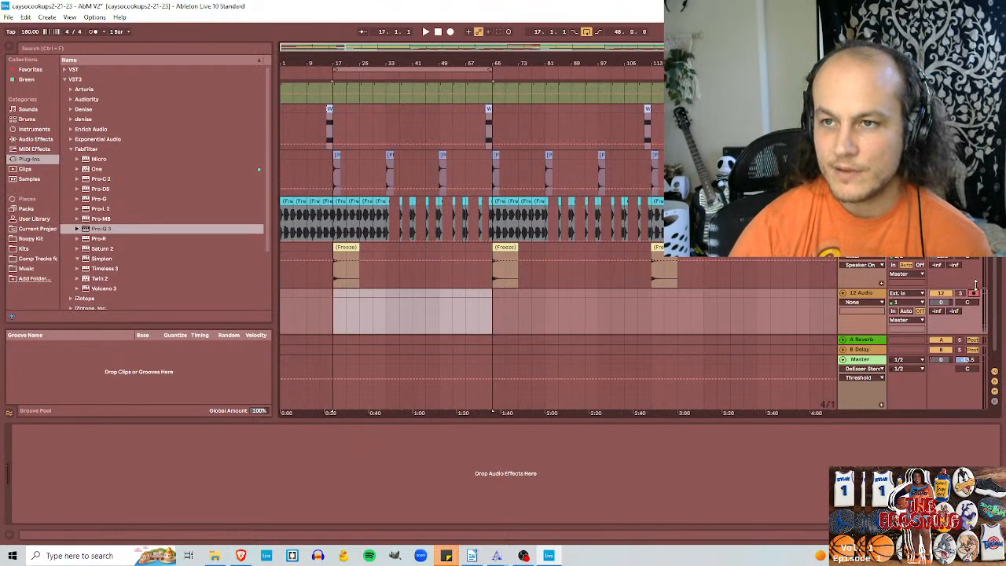
# Step: Switch to OBS, check the Mic/Aux and other source levels in the audio mixer, and return to Ableton Live
pyautogui.click(523, 556)
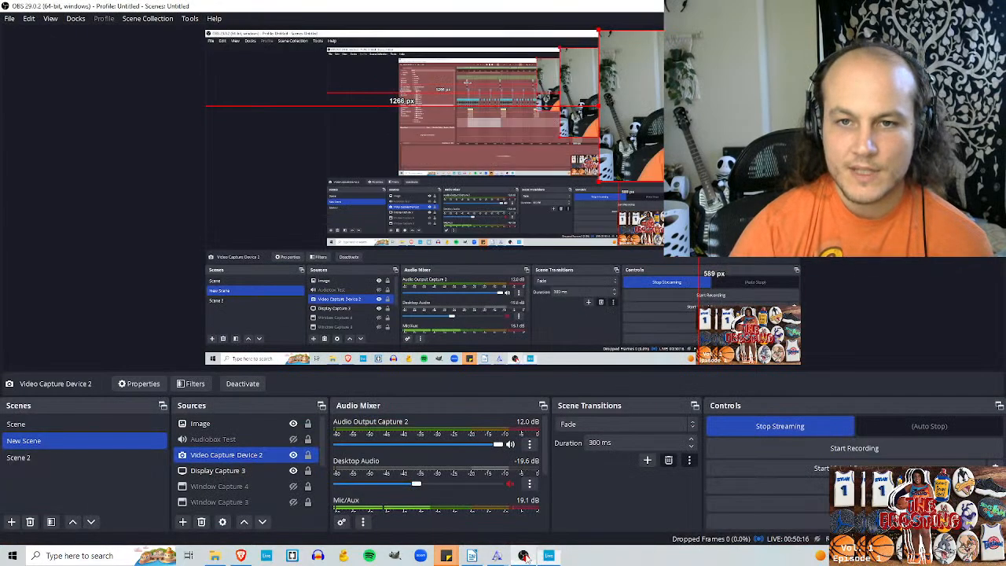
pyautogui.scroll(-2, 415, 477)
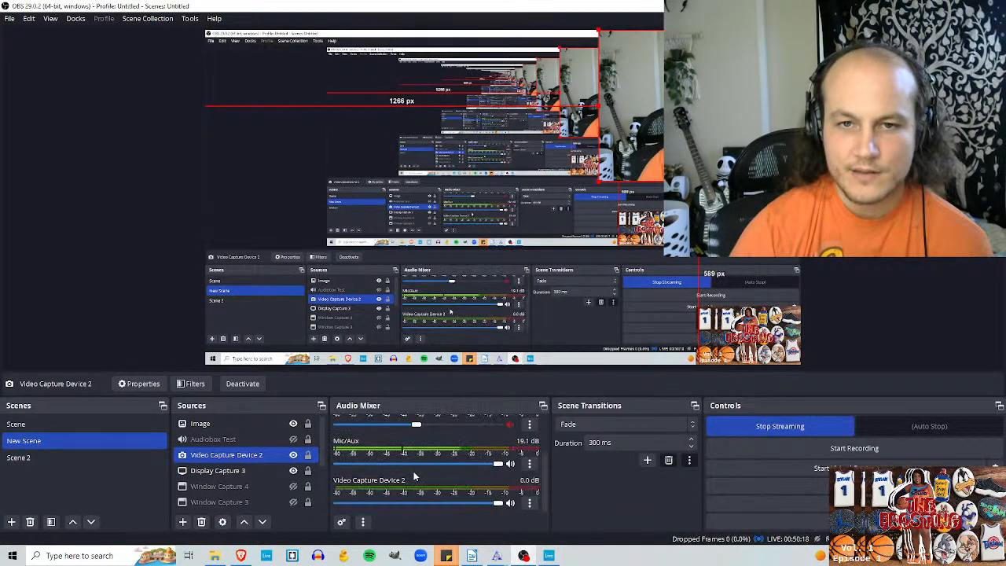
pyautogui.scroll(3, 415, 476)
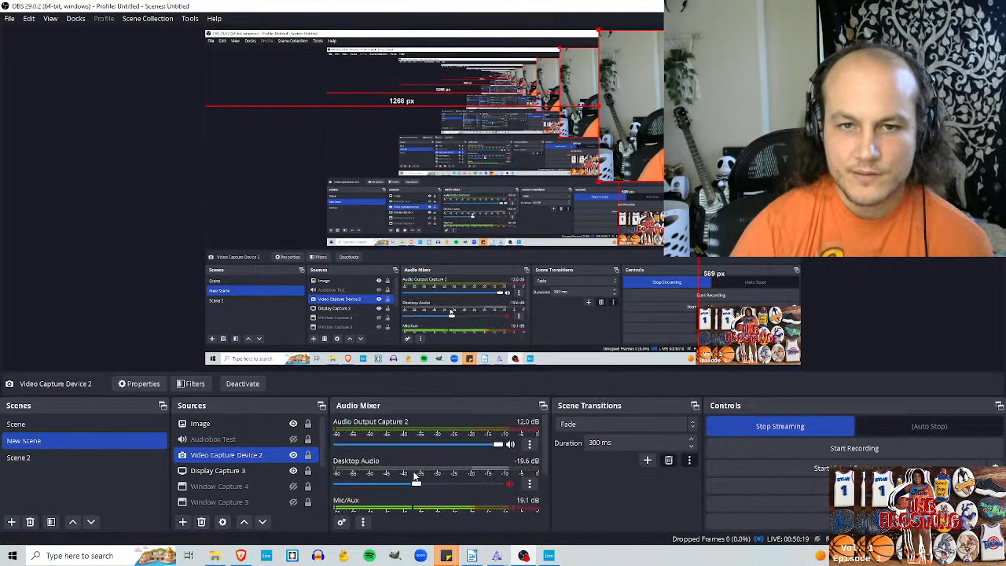
pyautogui.click(548, 556)
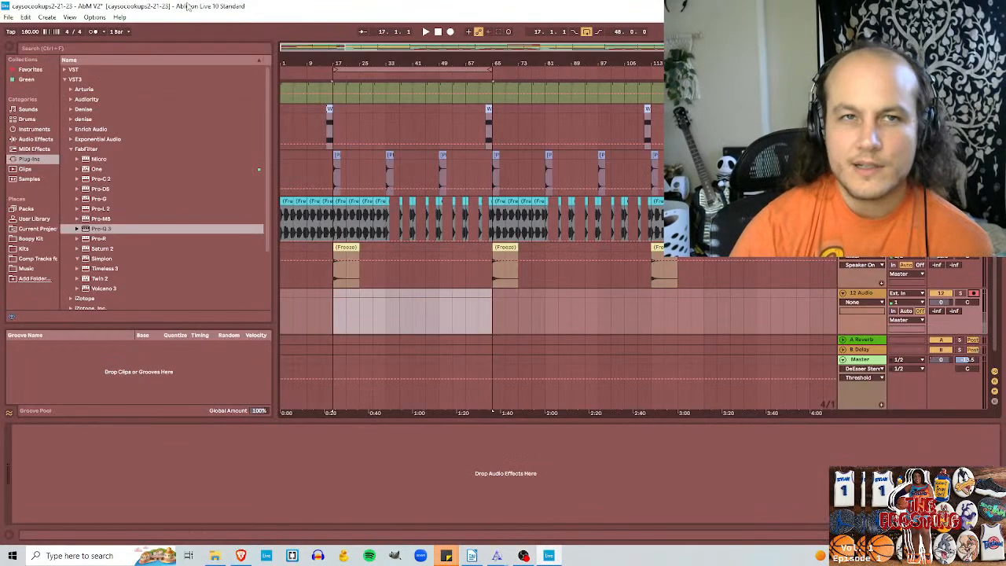
# Step: Choose Master as the new audio track's output and recheck the audio mixer levels in OBS
pyautogui.click(94, 16)
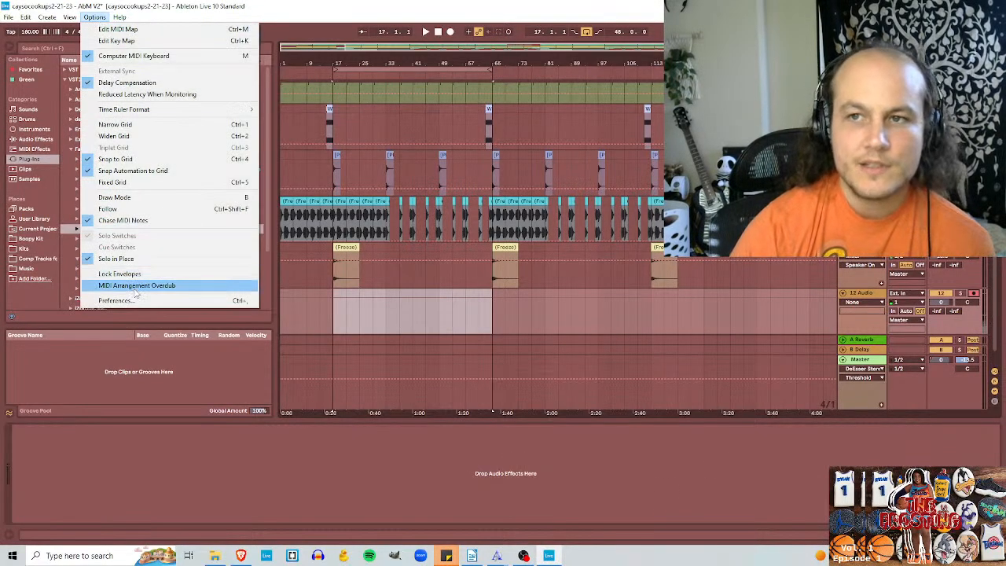
pyautogui.click(825, 309)
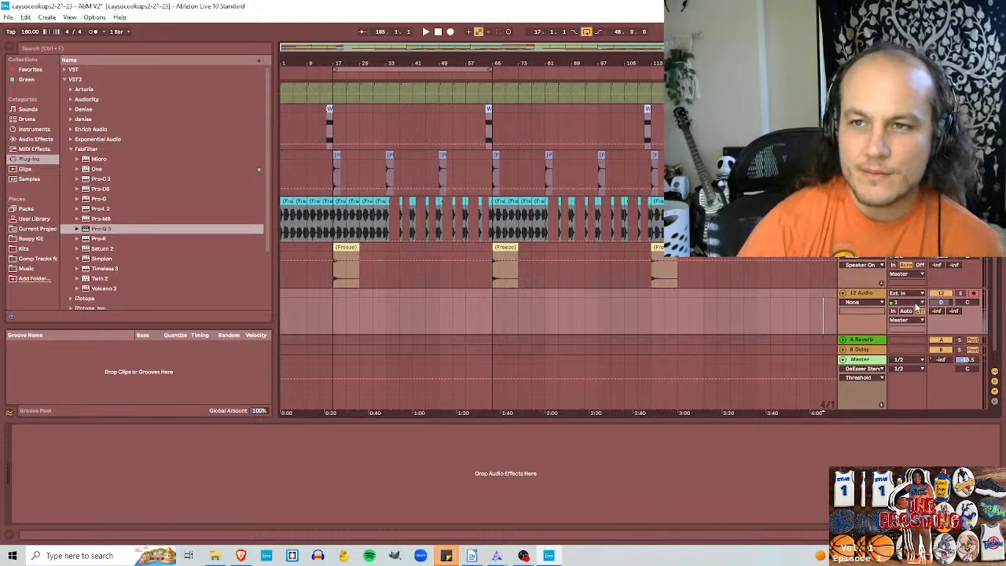
pyautogui.click(921, 320)
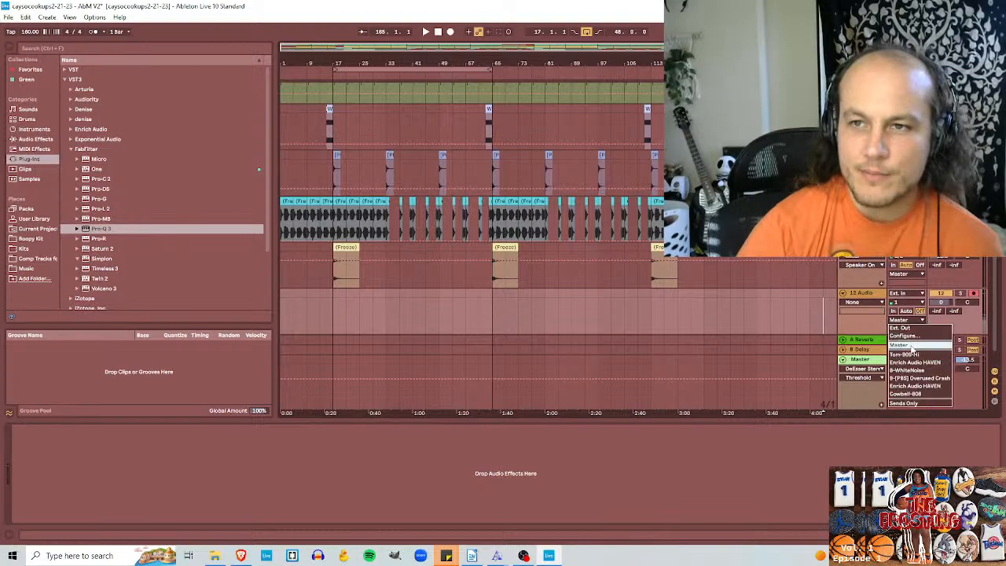
pyautogui.click(911, 346)
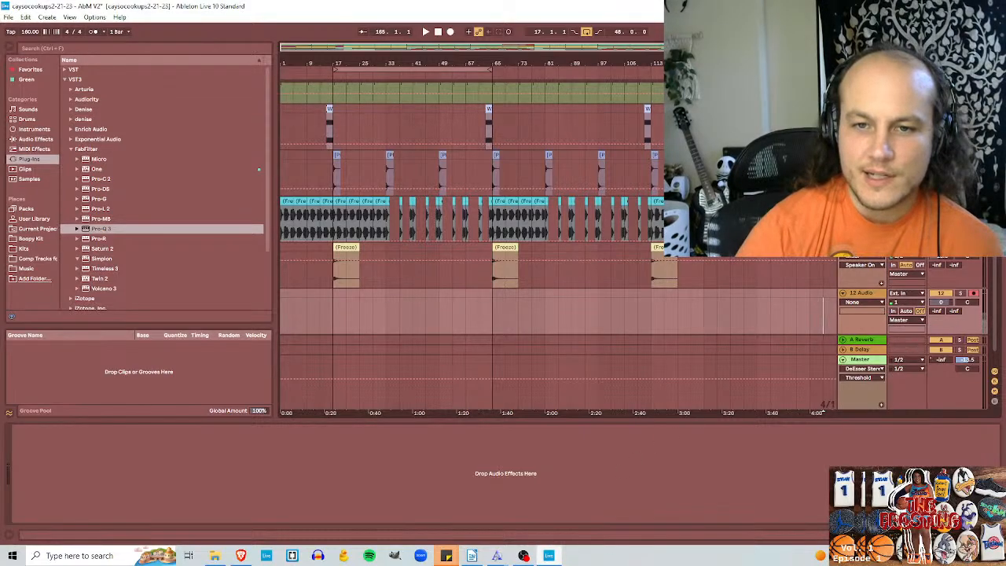
pyautogui.click(523, 555)
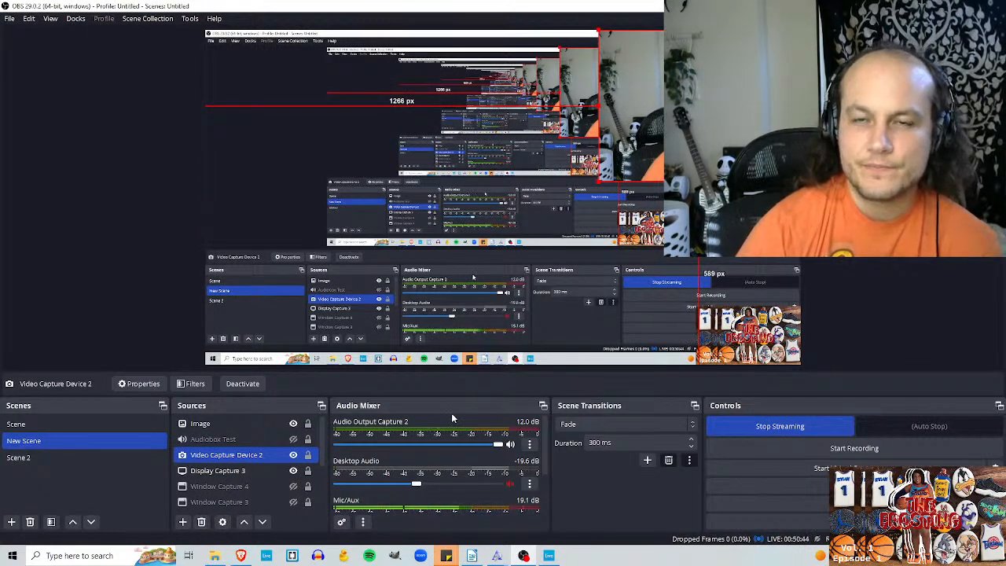
pyautogui.click(550, 556)
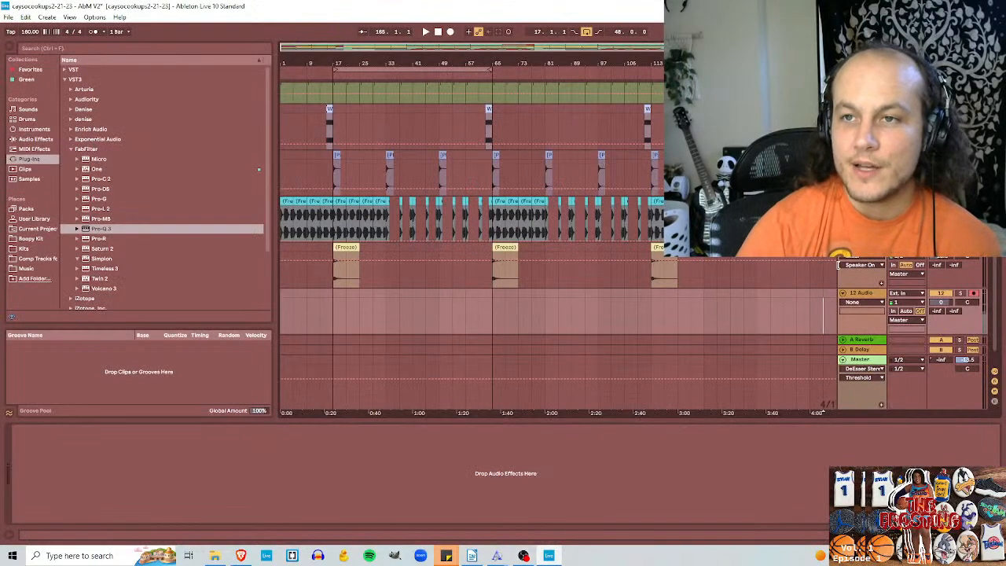
# Step: Set the 12 Audio track's monitoring to In, check the audio mixer levels in OBS, and return to Ableton Live
pyautogui.click(975, 293)
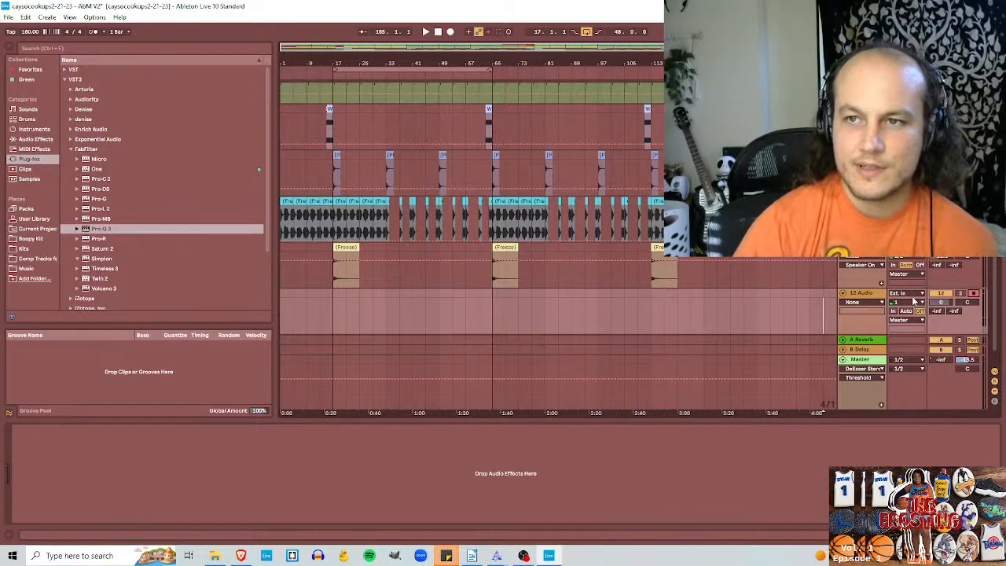
pyautogui.click(914, 297)
pyautogui.click(896, 303)
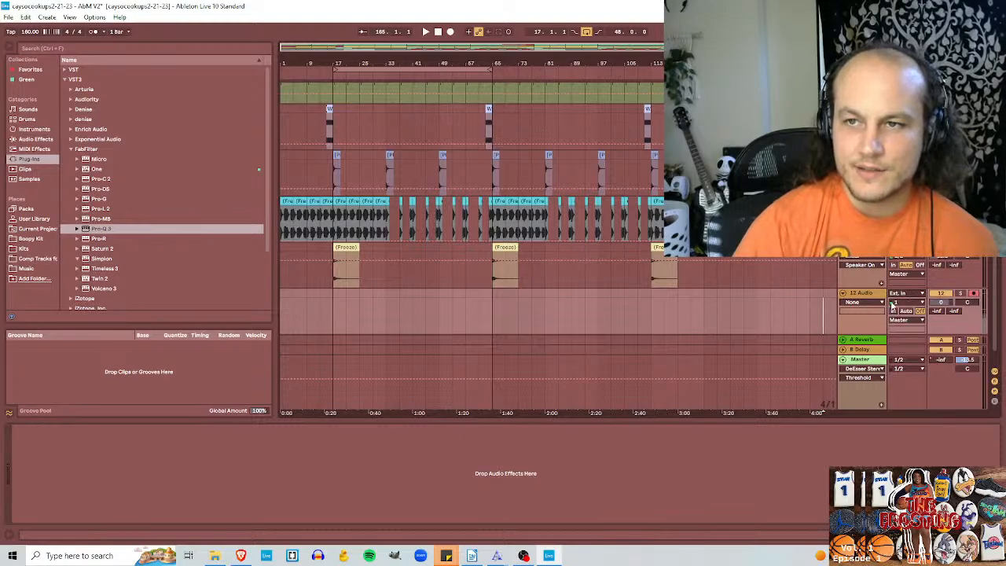
pyautogui.click(894, 311)
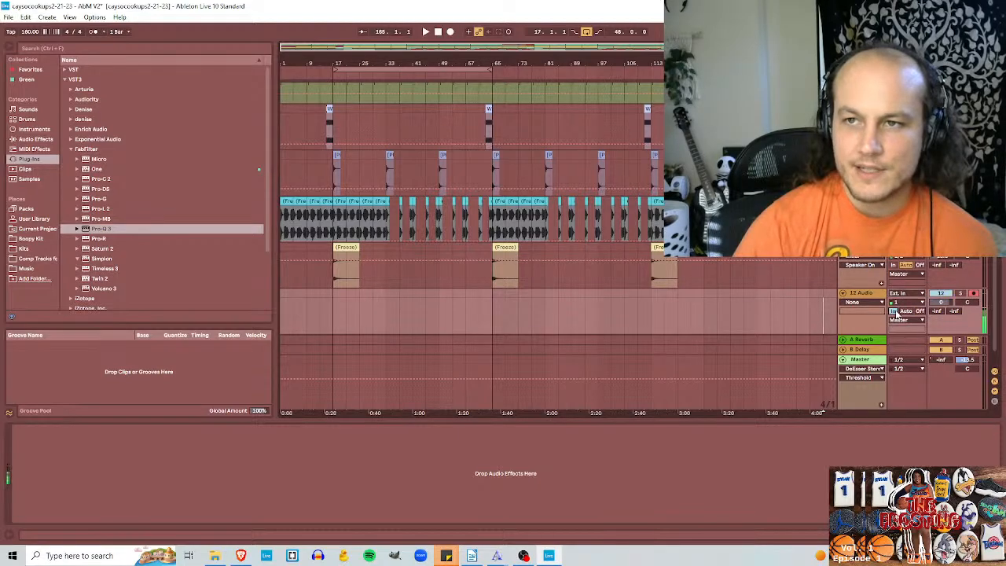
pyautogui.click(523, 555)
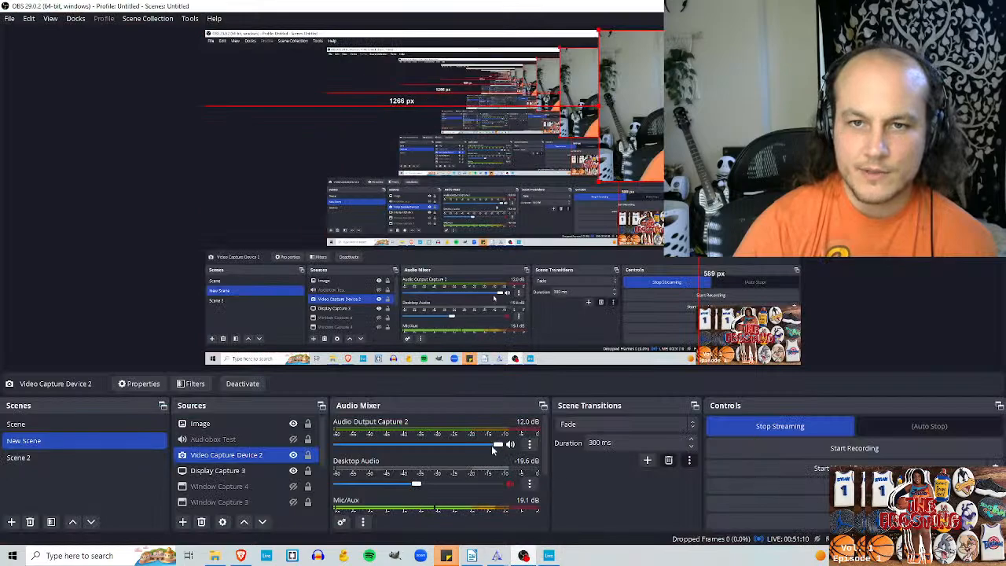
pyautogui.hotkey('alt', 'Tab')
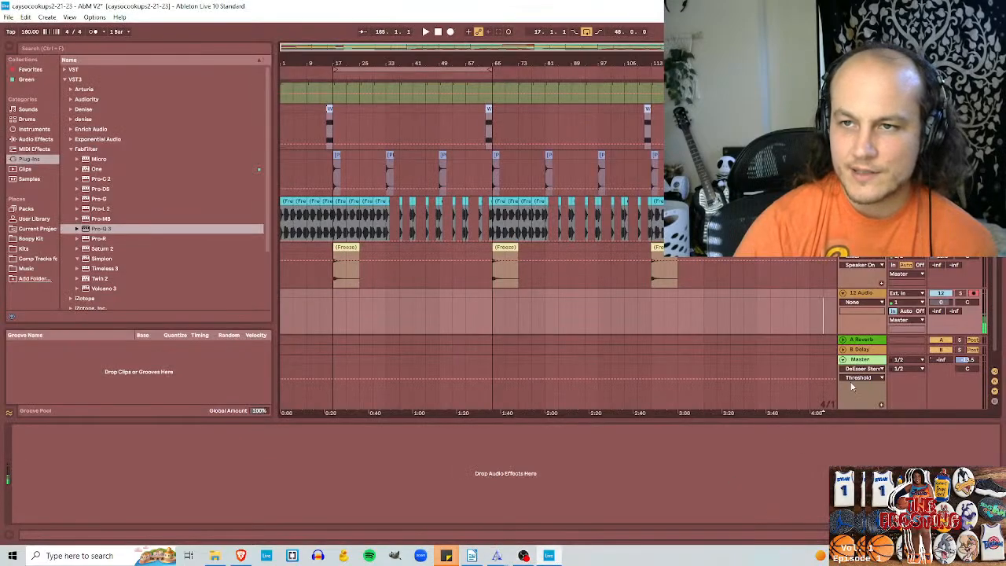
# Step: Set the 12 Audio track's monitoring to Auto and its output to Ext. Out 1/2, and recheck the mixer levels in OBS
pyautogui.click(907, 312)
pyautogui.click(919, 312)
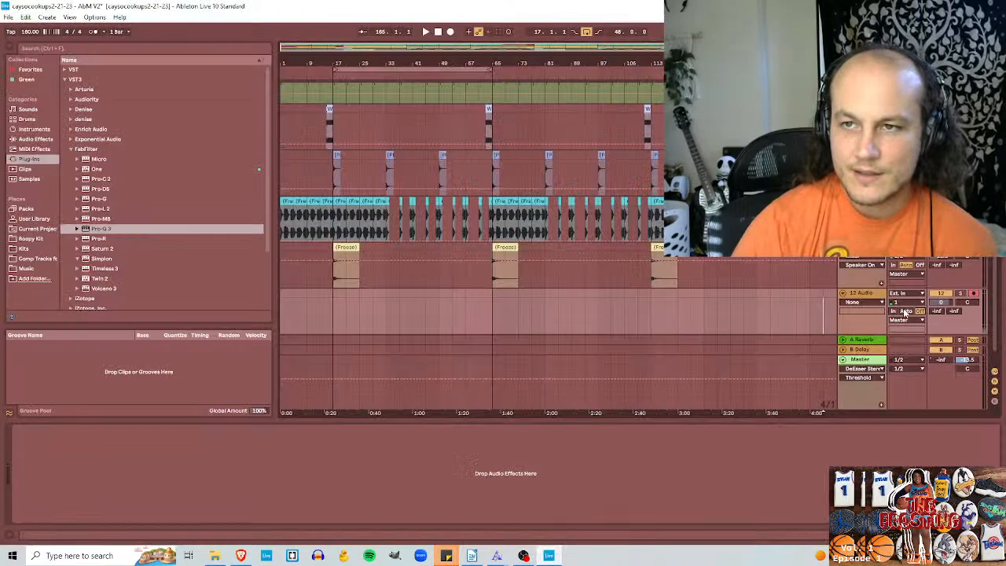
pyautogui.click(919, 320)
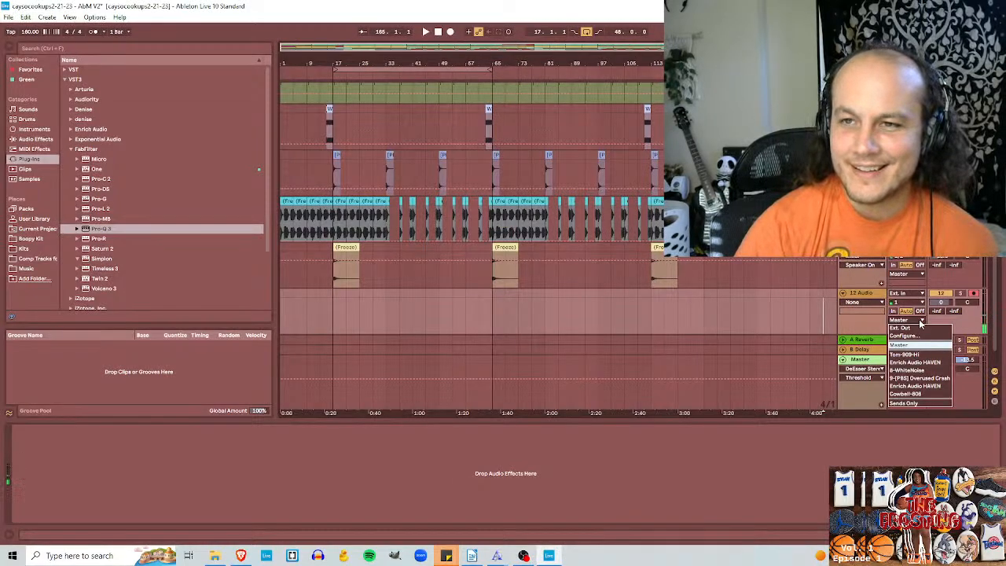
pyautogui.click(903, 328)
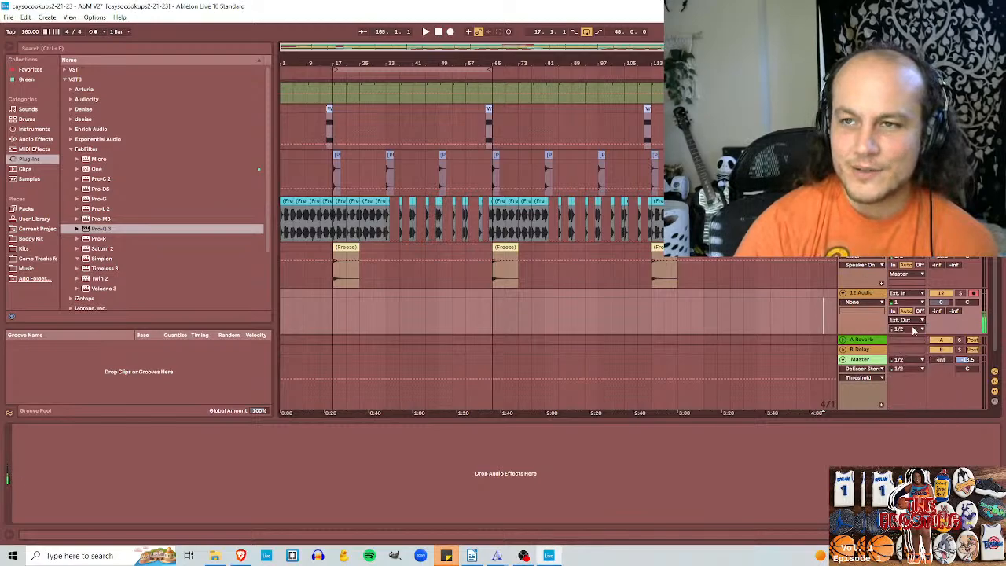
pyautogui.click(523, 555)
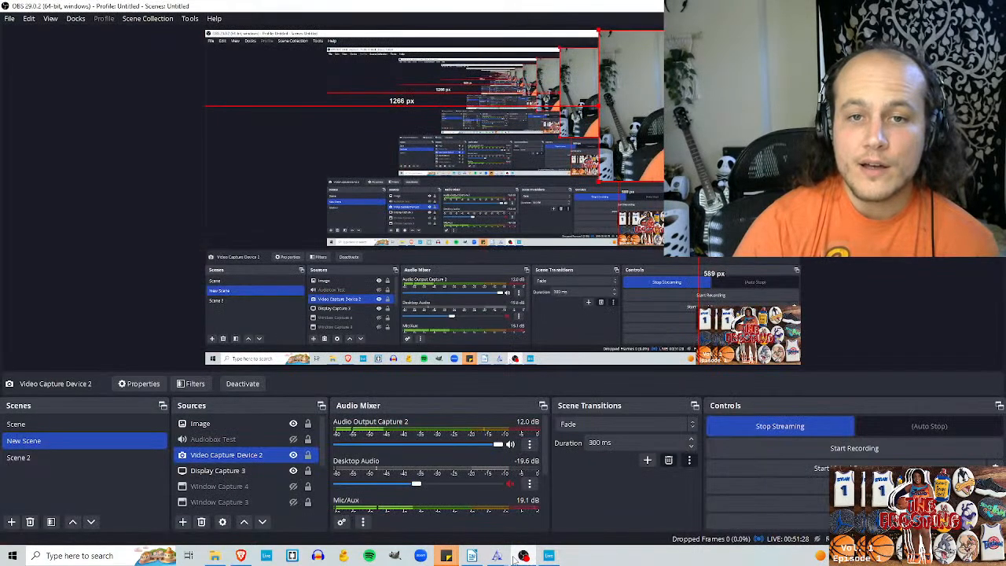
pyautogui.moveTo(521, 556)
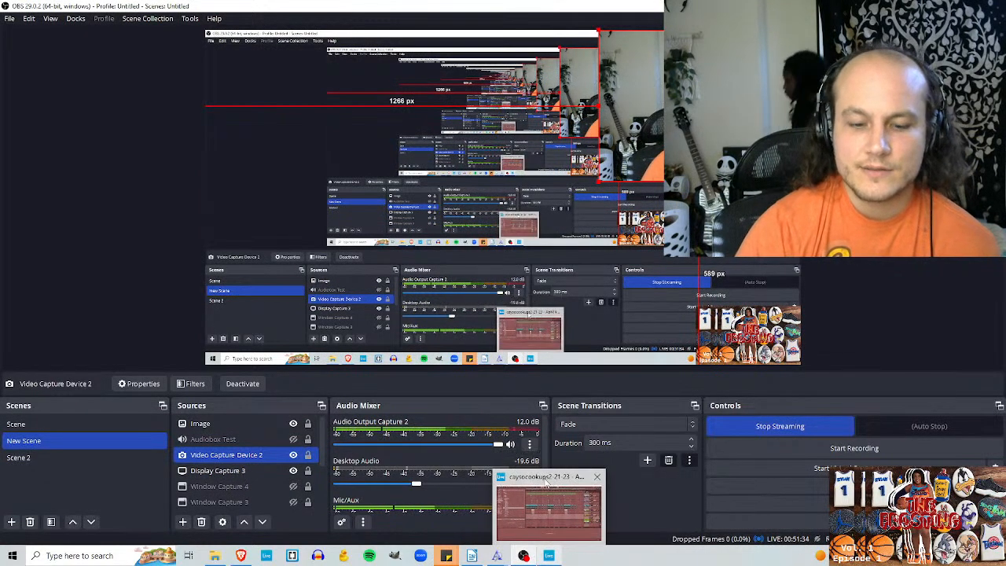
pyautogui.click(546, 487)
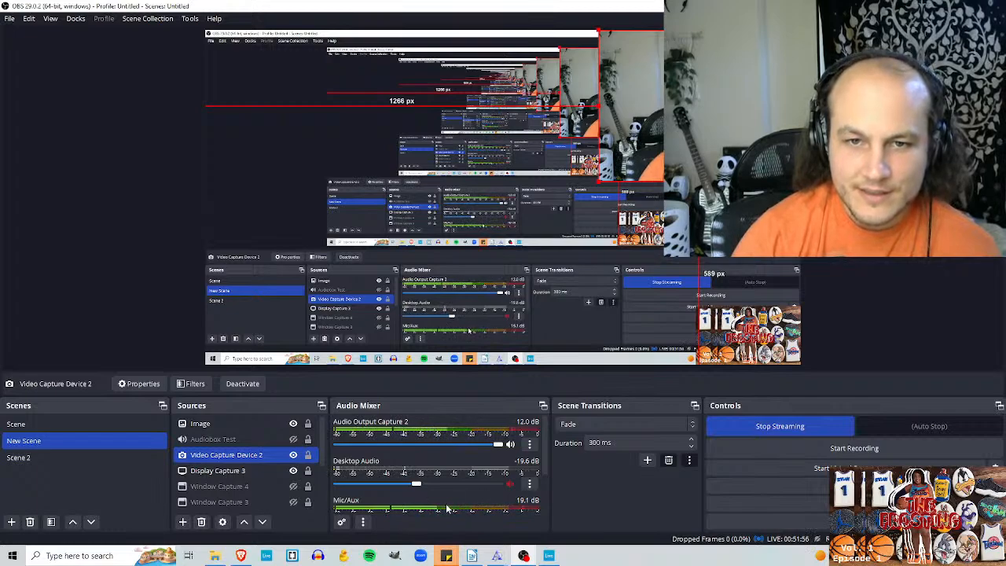
# Step: Lower the Mic/Aux volume in the OBS audio mixer all the way to -inf dB
pyautogui.scroll(-1, 454, 489)
pyautogui.scroll(-1, 469, 495)
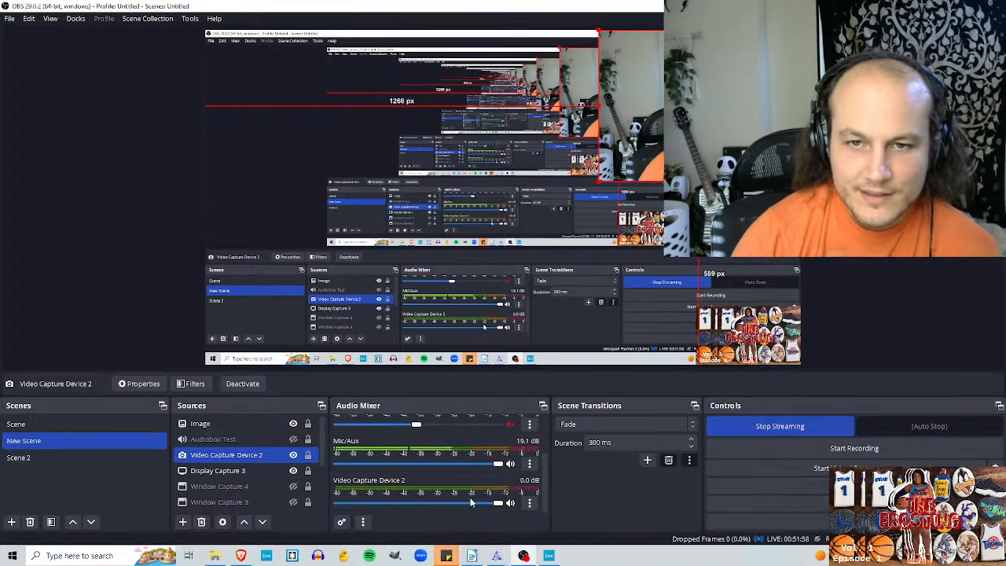
pyautogui.moveTo(499, 463); pyautogui.dragTo(235, 462)
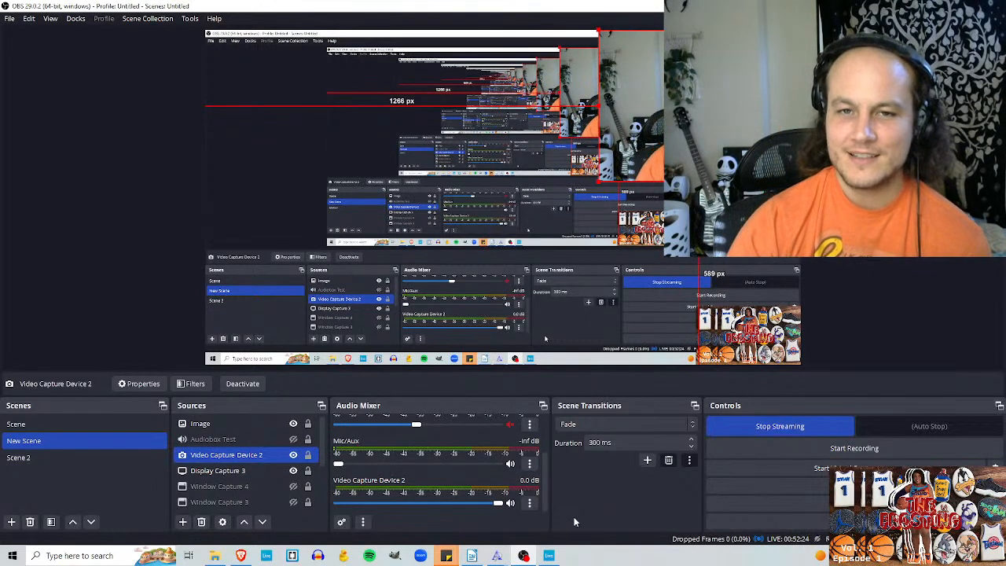
# Step: Switch to Ableton Live and add a Compressor to 12 Audio with threshold -20.7 dB, ratio 3.71:1 and attack 0.07 ms
pyautogui.click(549, 557)
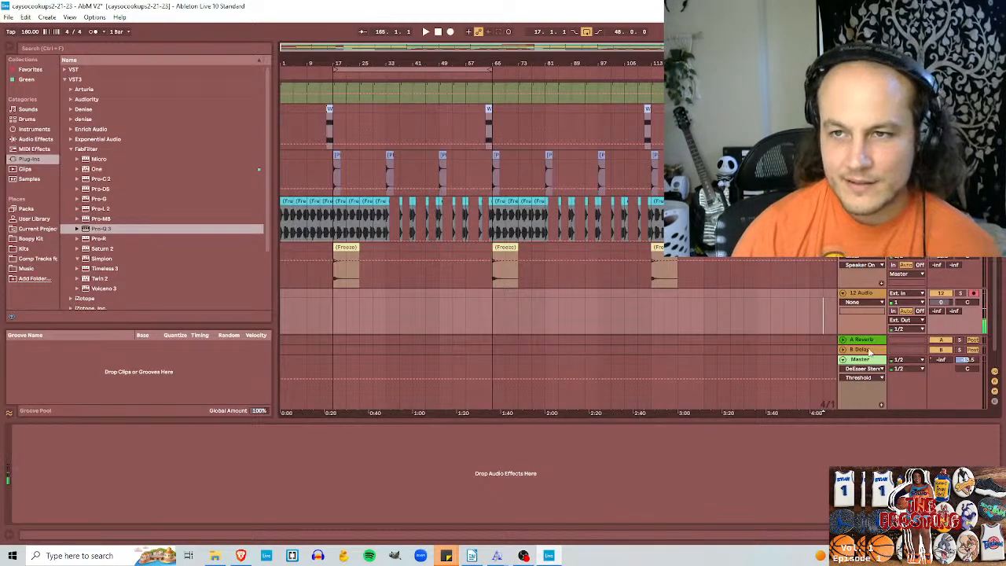
pyautogui.click(35, 139)
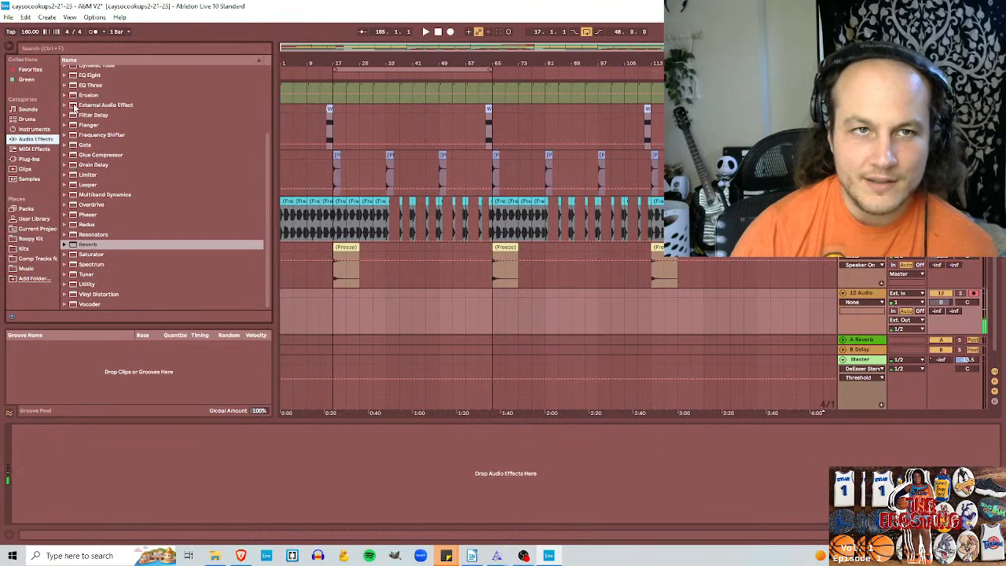
pyautogui.click(80, 130)
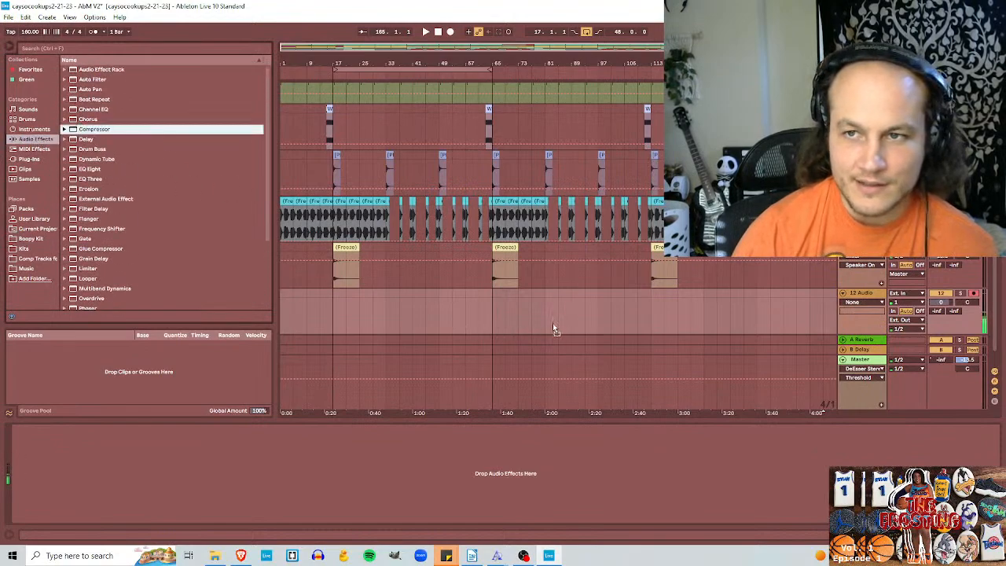
pyautogui.moveTo(552, 323); pyautogui.dragTo(555, 323)
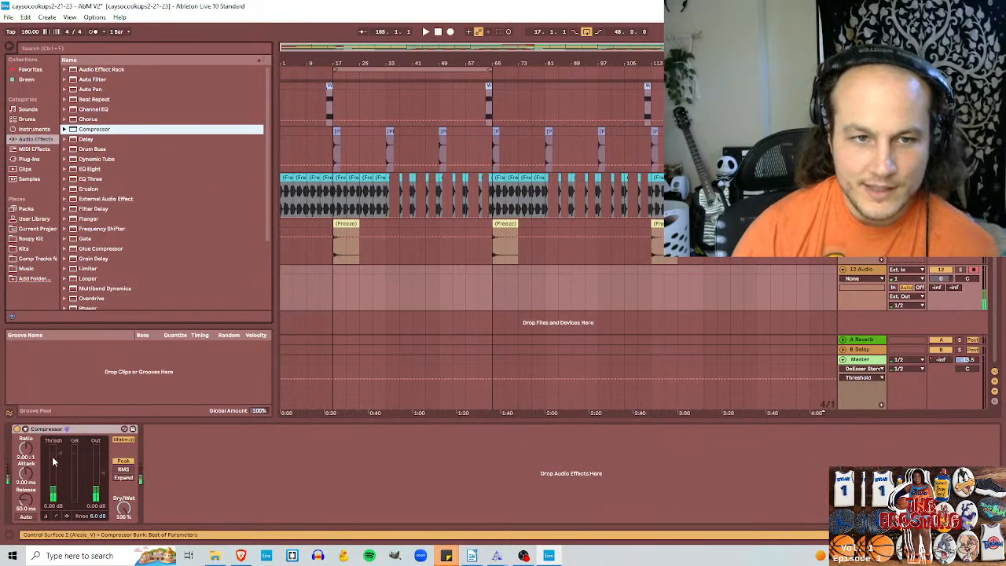
pyautogui.moveTo(53, 462); pyautogui.dragTo(52, 472)
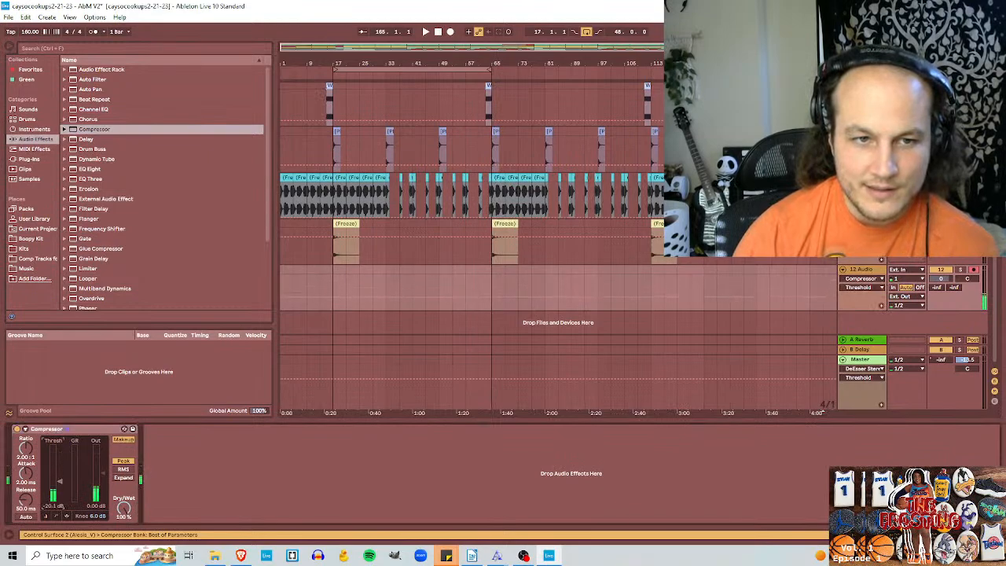
pyautogui.moveTo(26, 448)
pyautogui.mouseDown()
pyautogui.moveTo(28, 491)
pyautogui.moveTo(26, 436)
pyautogui.mouseUp()
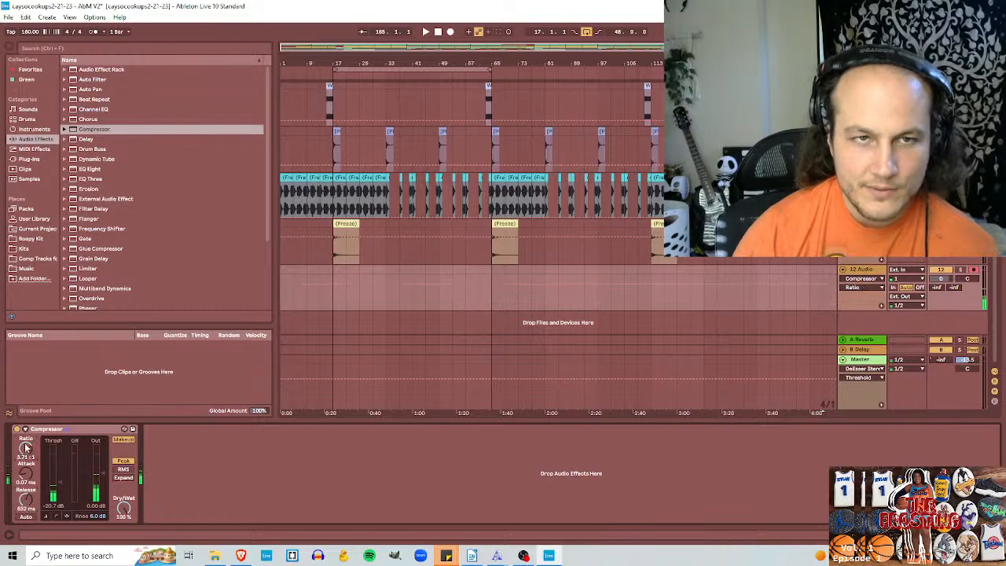
# Step: Add EQ Eight after the Compressor and make band 1 a low cut at about 86 Hz
pyautogui.moveTo(79, 169); pyautogui.dragTo(208, 507)
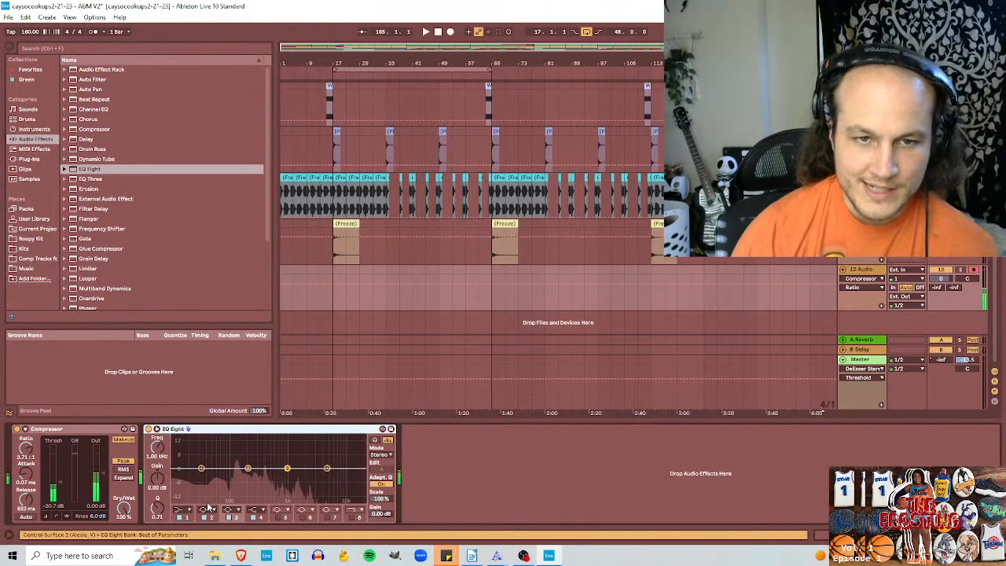
pyautogui.click(182, 509)
pyautogui.click(182, 448)
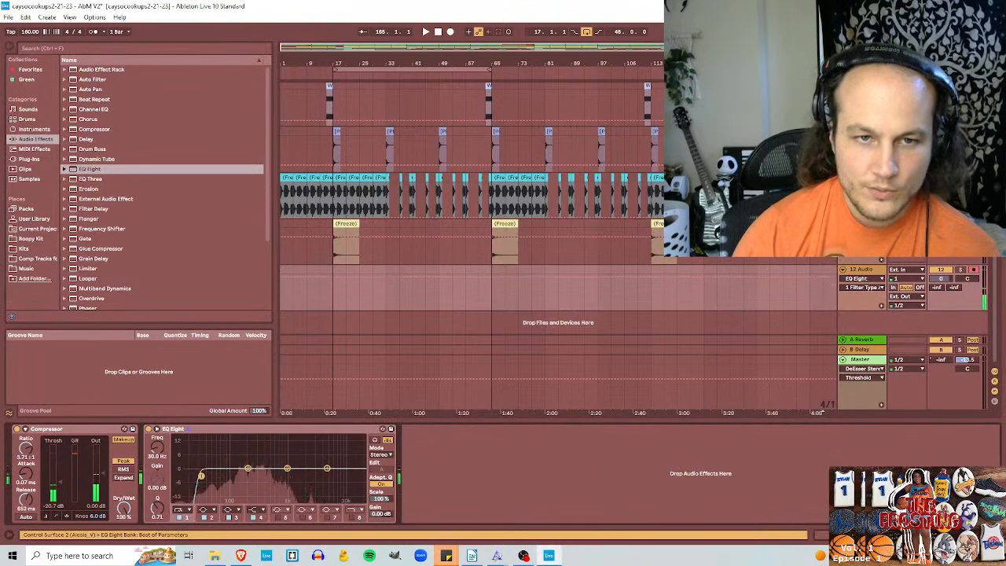
pyautogui.moveTo(201, 476)
pyautogui.mouseDown()
pyautogui.moveTo(281, 475)
pyautogui.moveTo(213, 475)
pyautogui.mouseUp()
pyautogui.moveTo(166, 452); pyautogui.dragTo(166, 445)
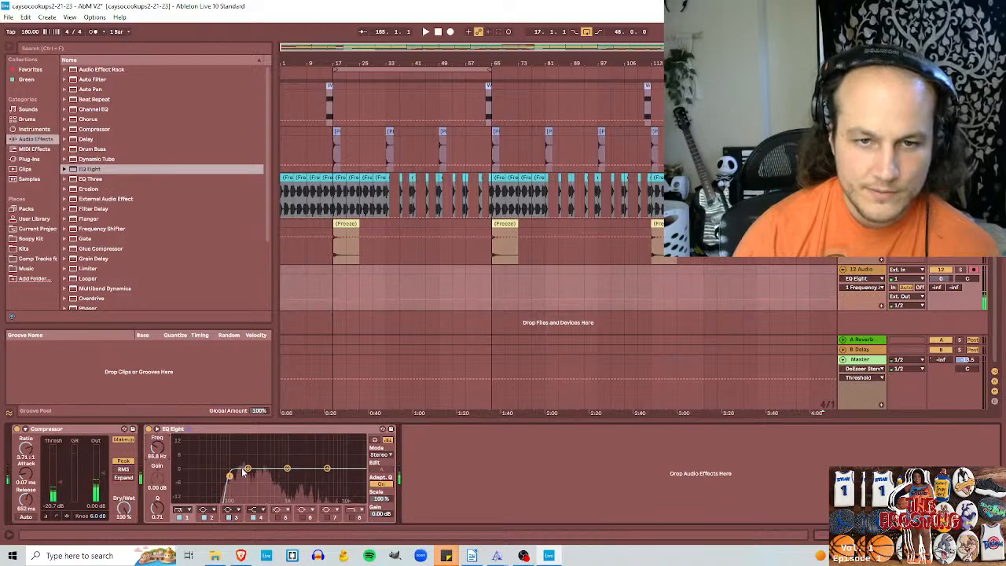
# Step: Narrow EQ Eight band 2 to a Q of 2.92, sweep it through the low mids, and place it at about 124 Hz
pyautogui.moveTo(246, 469); pyautogui.dragTo(246, 481)
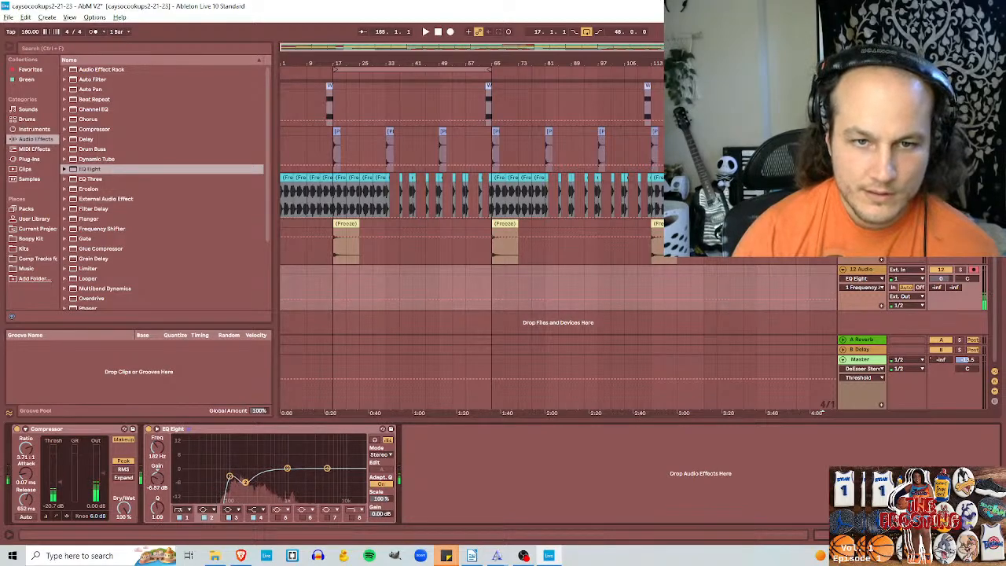
pyautogui.moveTo(241, 481); pyautogui.dragTo(233, 486)
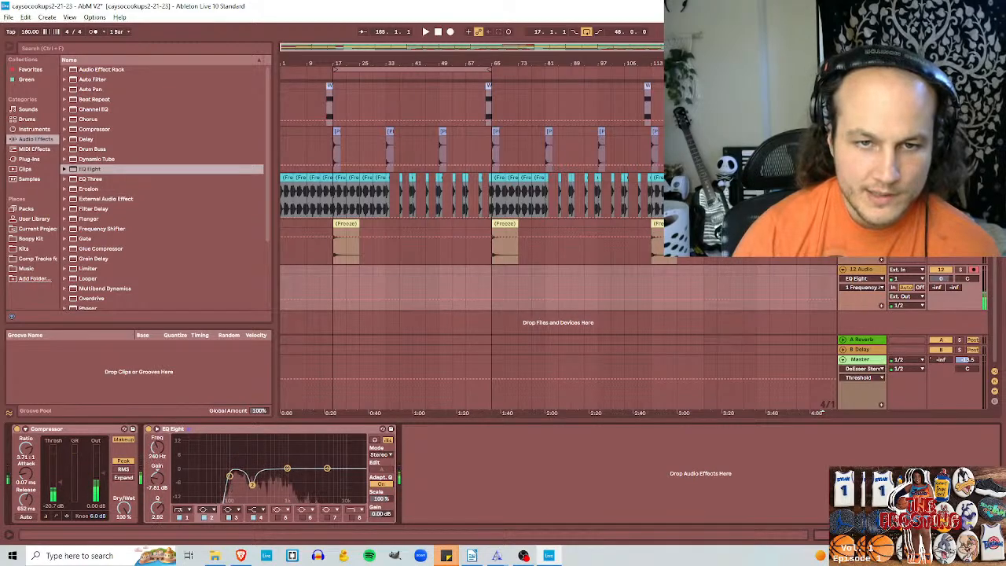
pyautogui.moveTo(237, 476); pyautogui.dragTo(236, 470)
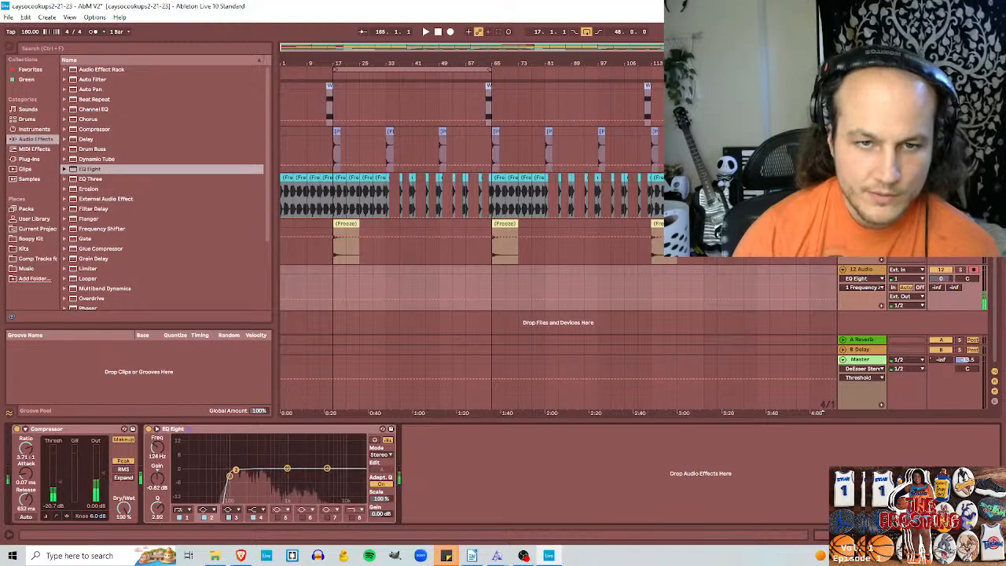
# Step: Enable EQ Eight band 5 and shape it into a -3.60 dB cut at 211 Hz with a Q of 2.70
pyautogui.click(279, 517)
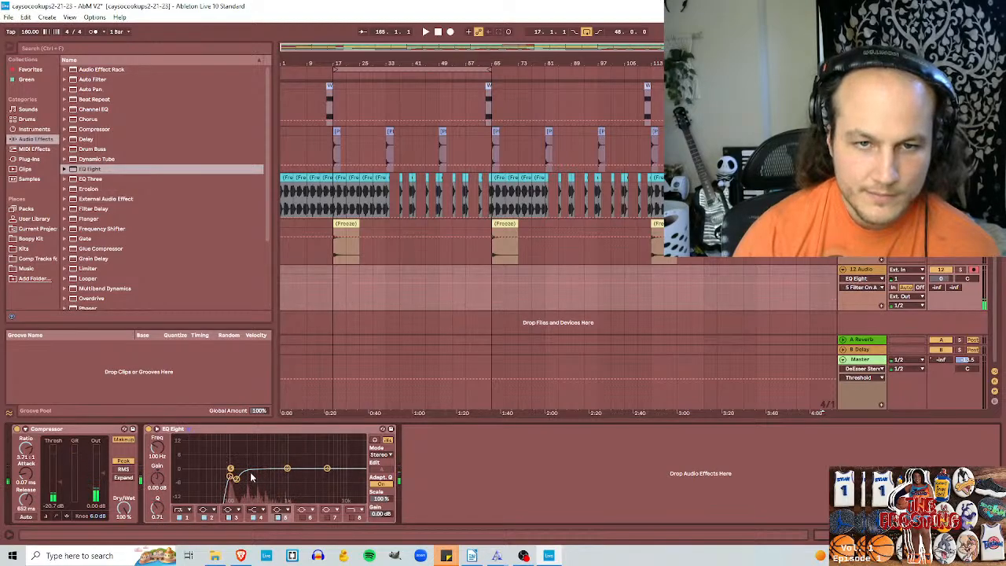
pyautogui.moveTo(231, 470); pyautogui.dragTo(248, 472)
pyautogui.moveTo(157, 507); pyautogui.dragTo(157, 505)
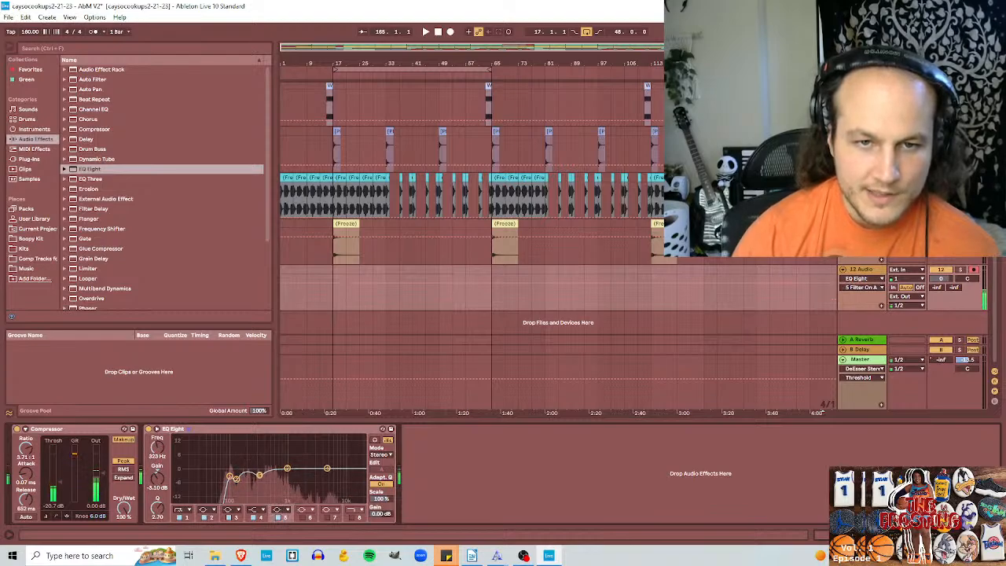
pyautogui.moveTo(261, 473); pyautogui.dragTo(248, 473)
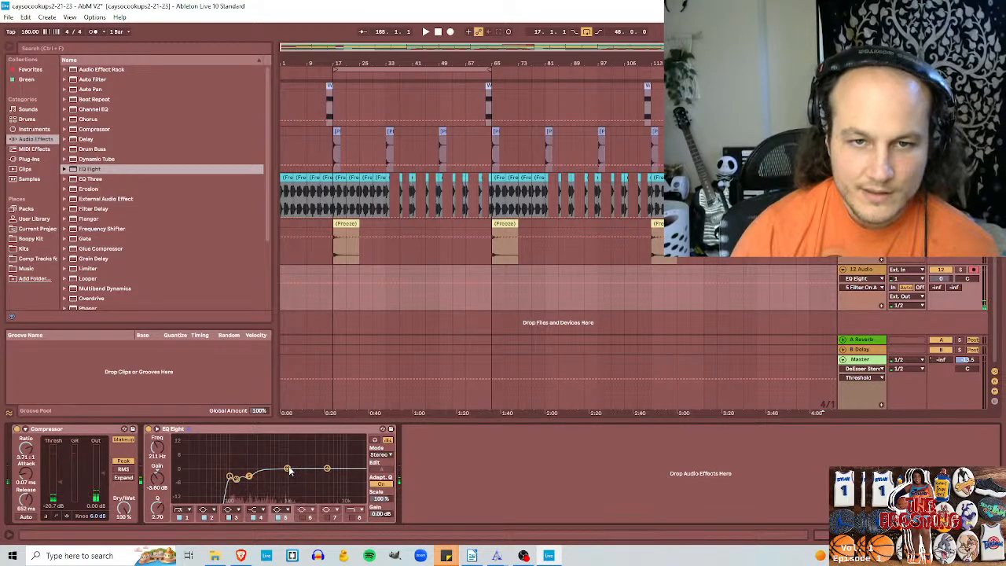
# Step: Cut EQ Eight band 3 around 435 Hz, then enable bands 6 and 7 as cuts just below 1 kHz and at 10.4 kHz
pyautogui.moveTo(289, 470); pyautogui.dragTo(287, 475)
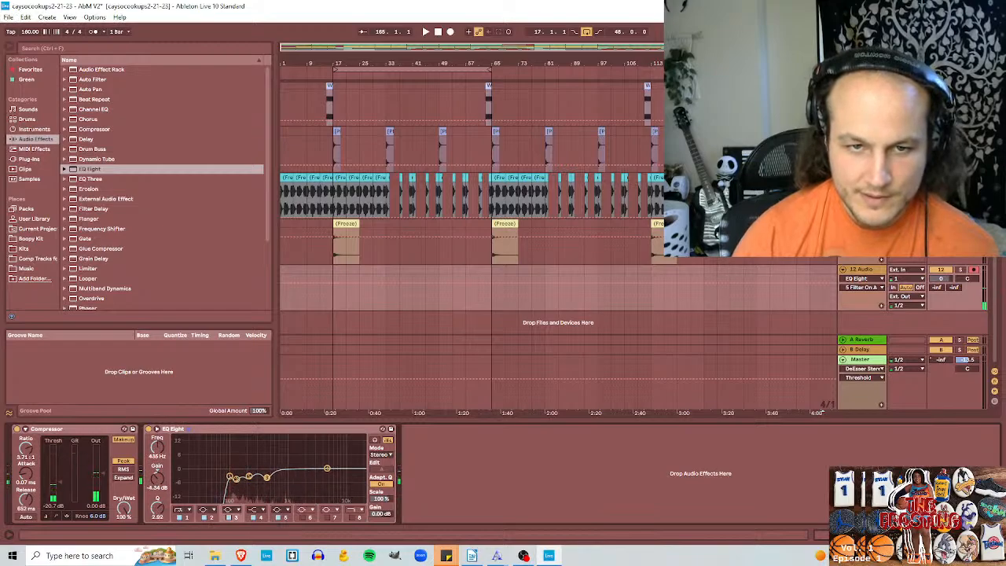
pyautogui.click(303, 518)
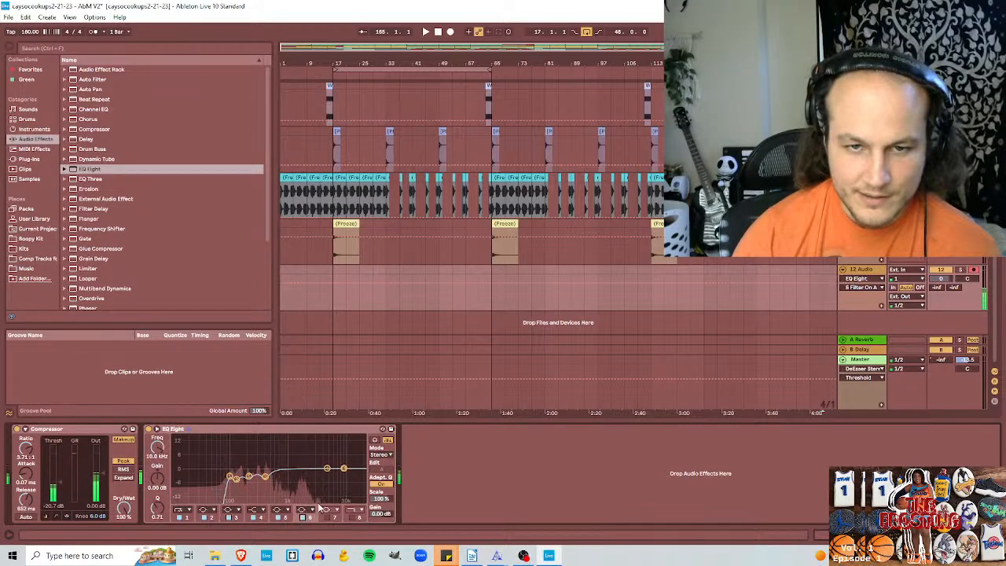
pyautogui.moveTo(342, 469); pyautogui.dragTo(290, 475)
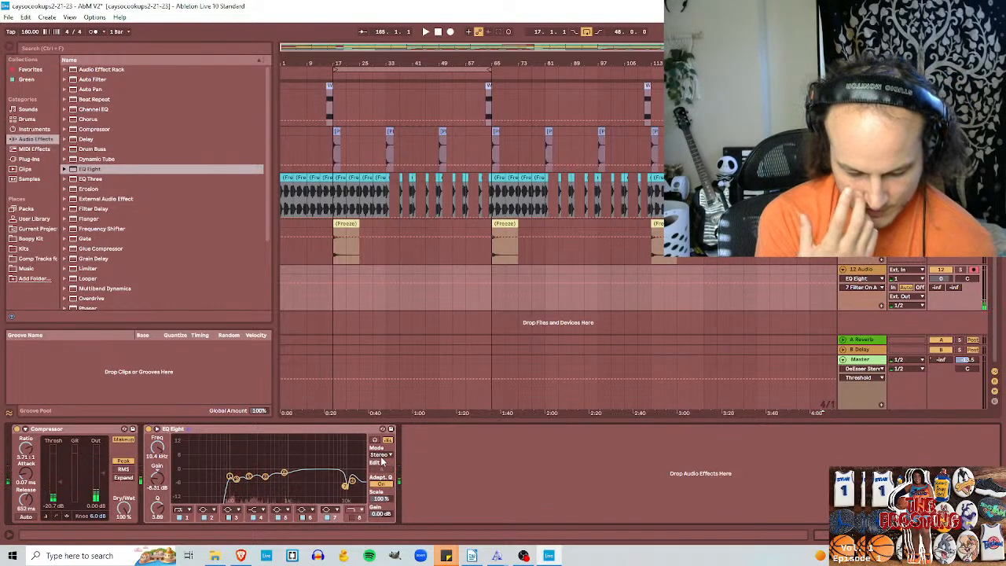
# Step: Open the audio preferences to review the driver type and the audio input and output devices
pyautogui.click(101, 23)
pyautogui.click(148, 297)
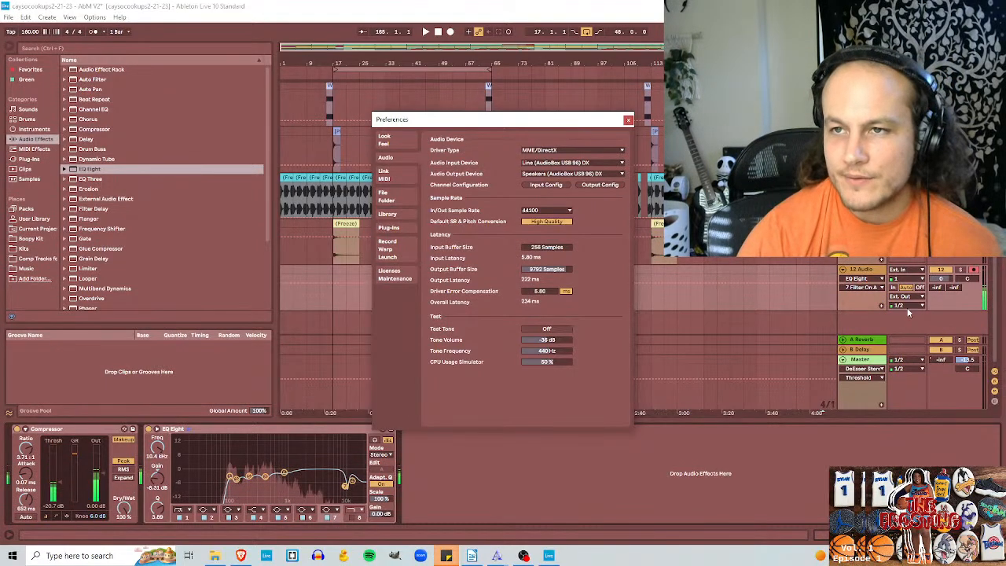
# Step: Check the audio mixer levels in OBS, then return to Ableton Live and play the arrangement from the start
pyautogui.click(526, 553)
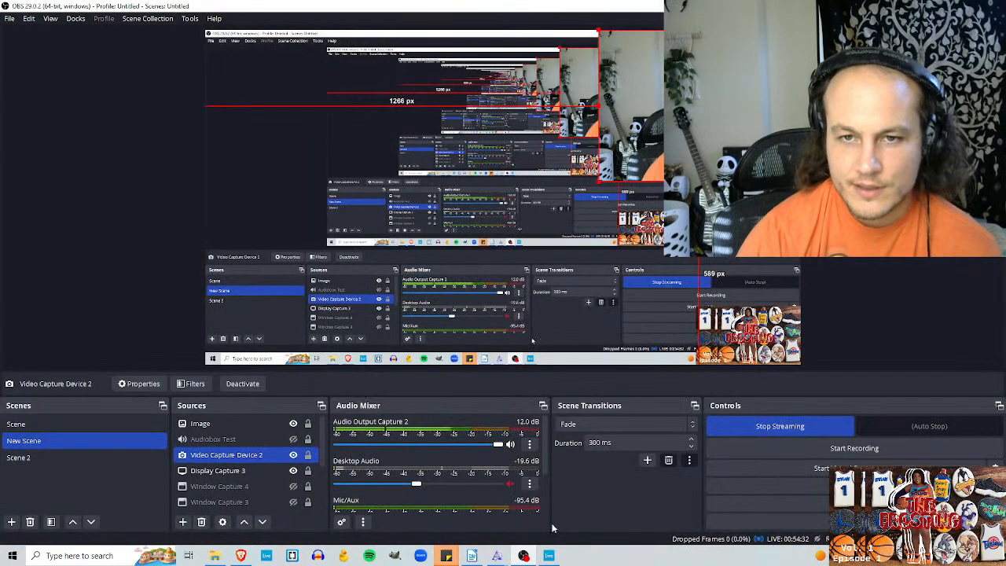
pyautogui.click(548, 554)
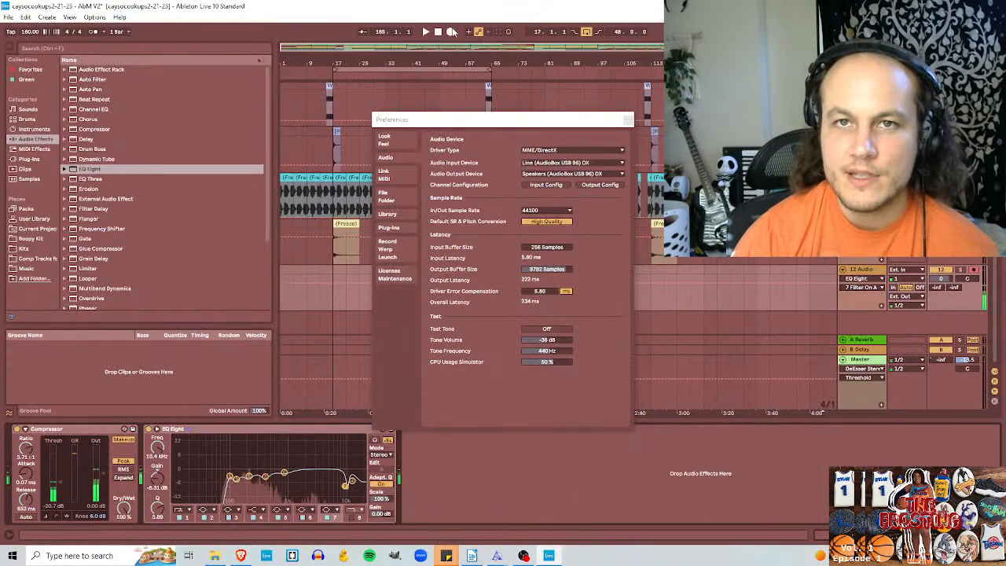
pyautogui.click(438, 32)
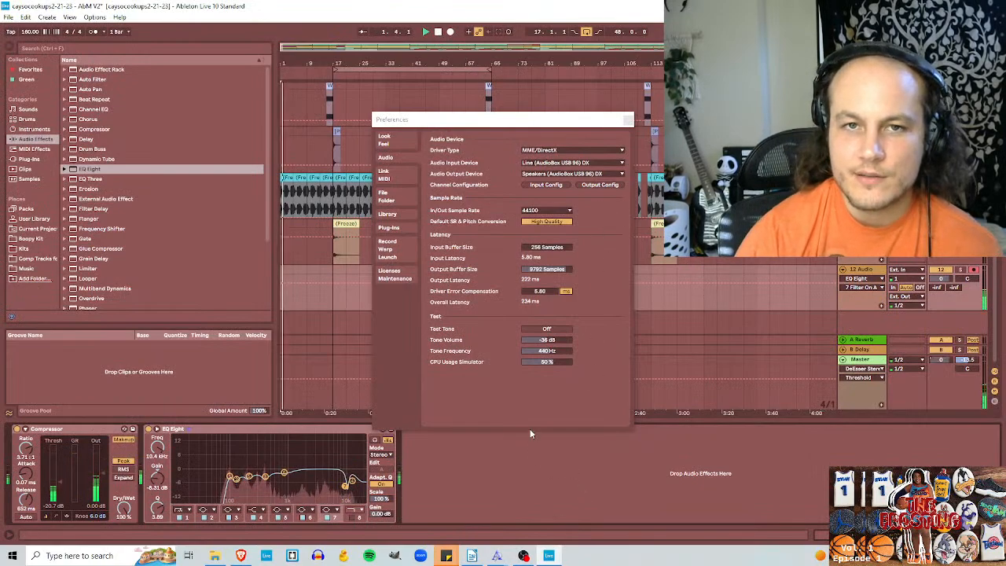
# Step: Play the arrangement from bar 17, check the OBS mixer levels, and set the 12 Audio track's volume to -2.2 dB in Ableton Live
pyautogui.click(333, 268)
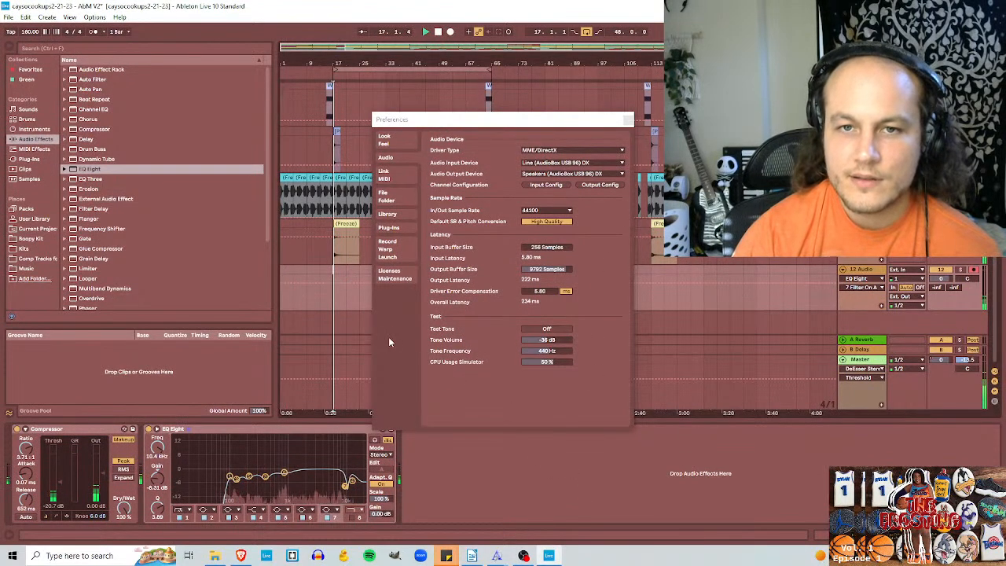
pyautogui.click(525, 555)
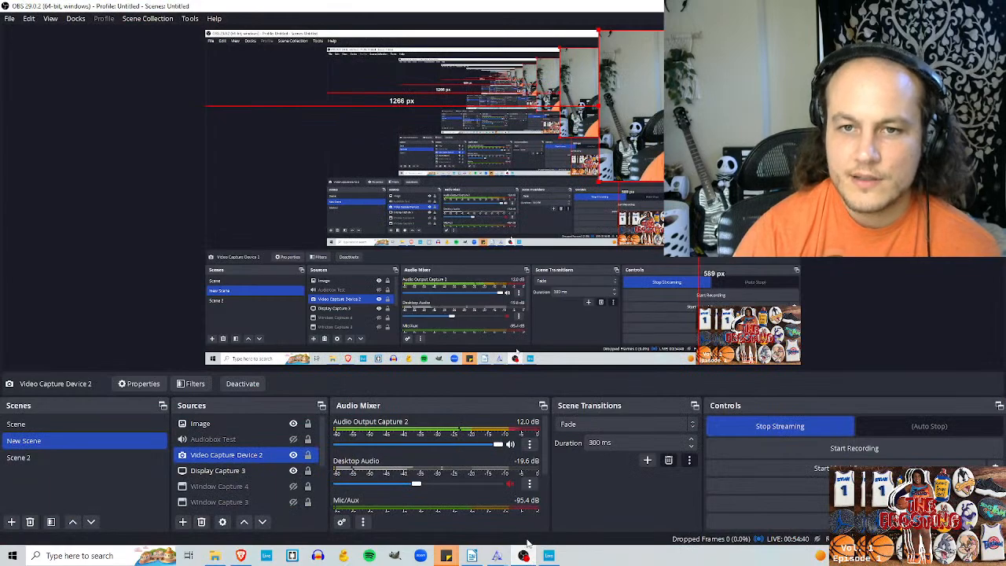
pyautogui.click(549, 555)
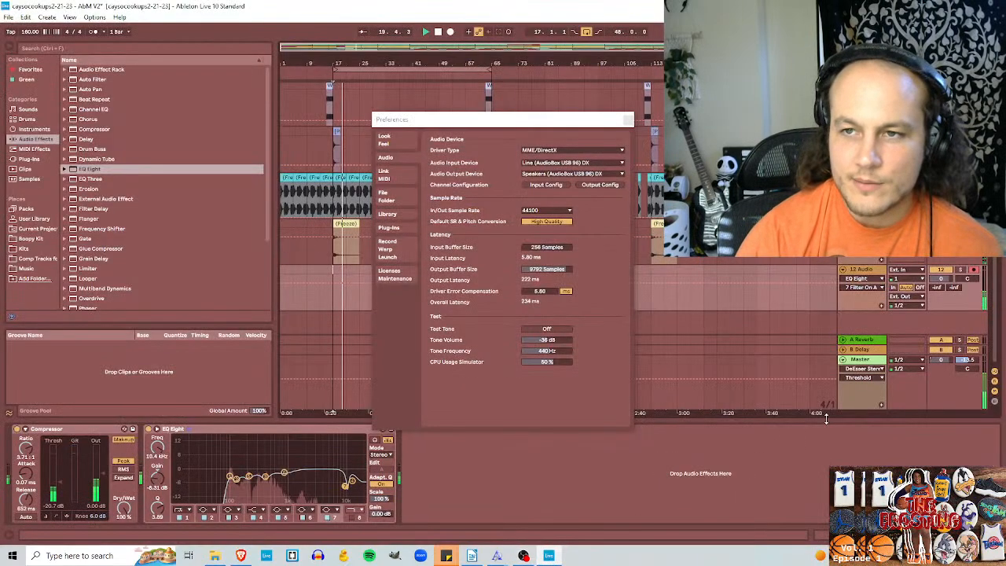
pyautogui.moveTo(942, 279); pyautogui.dragTo(961, 301)
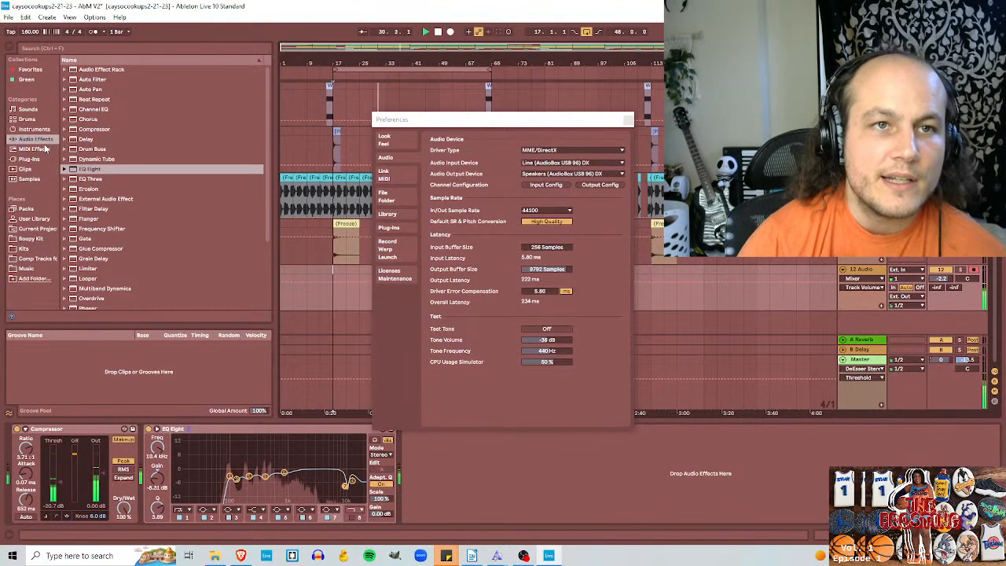
# Step: Add a Gate after EQ Eight on the 12 Audio track and set its threshold to -46.3 dB
pyautogui.scroll(-2, 98, 183)
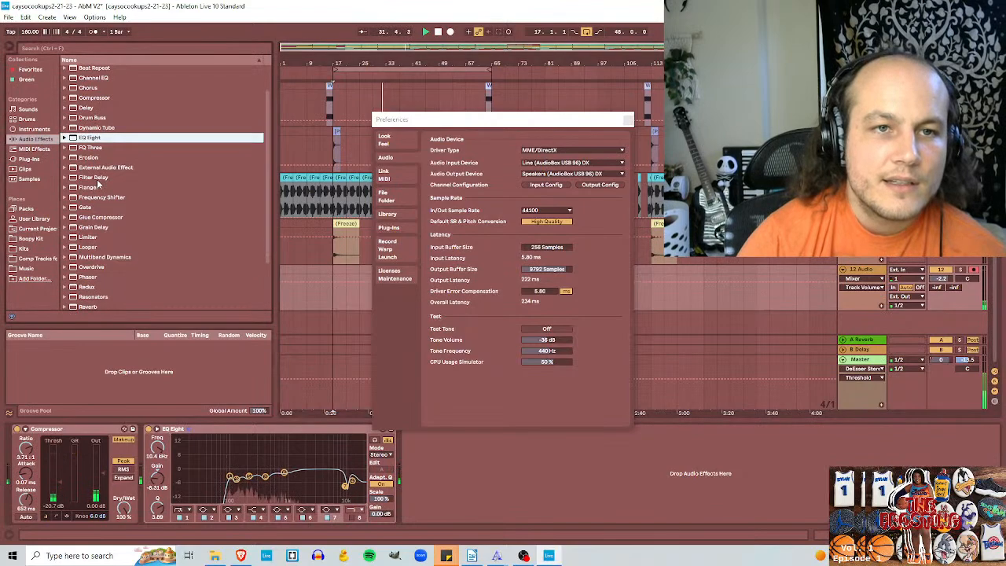
pyautogui.click(79, 207)
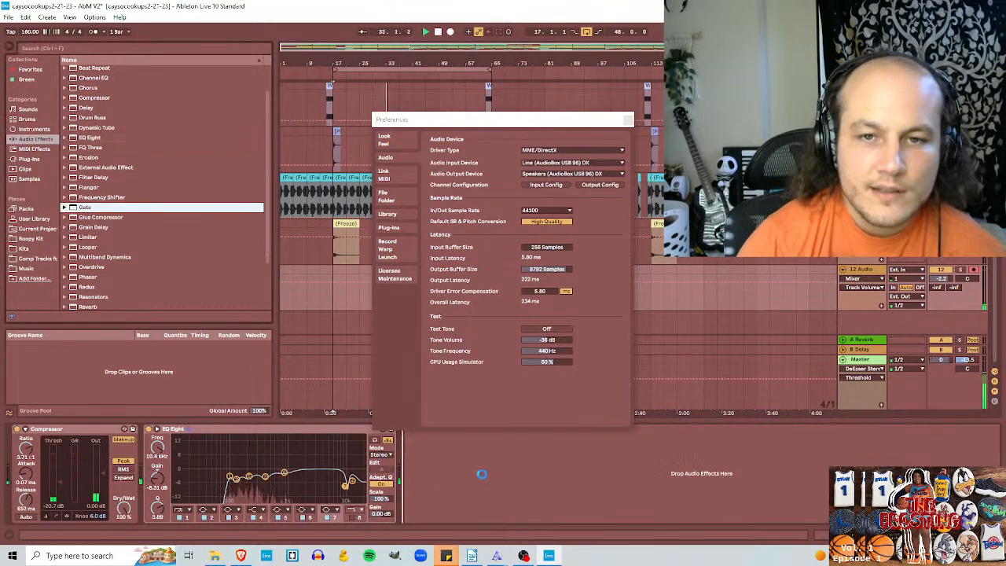
pyautogui.moveTo(542, 117); pyautogui.dragTo(691, 91)
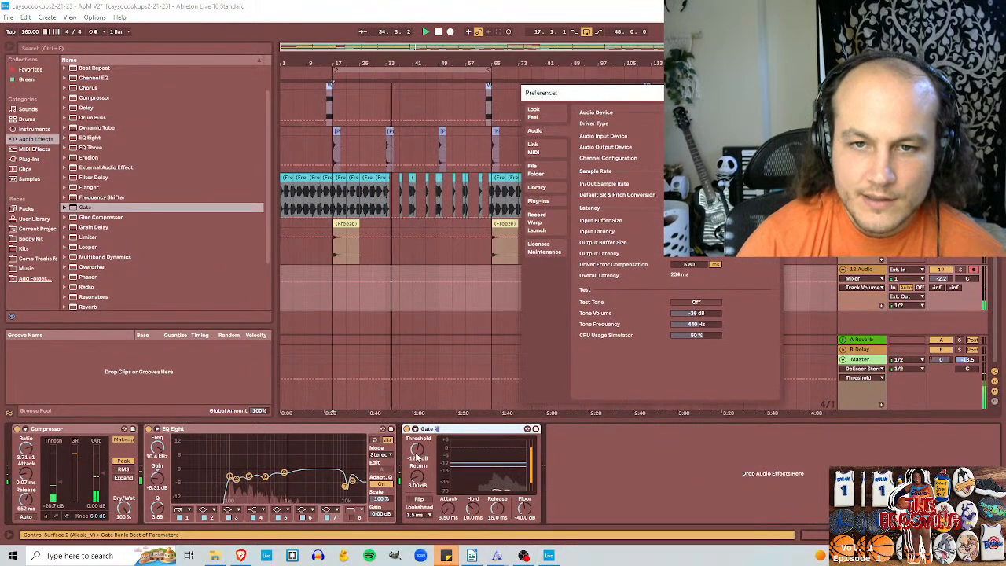
pyautogui.moveTo(410, 455); pyautogui.dragTo(410, 436)
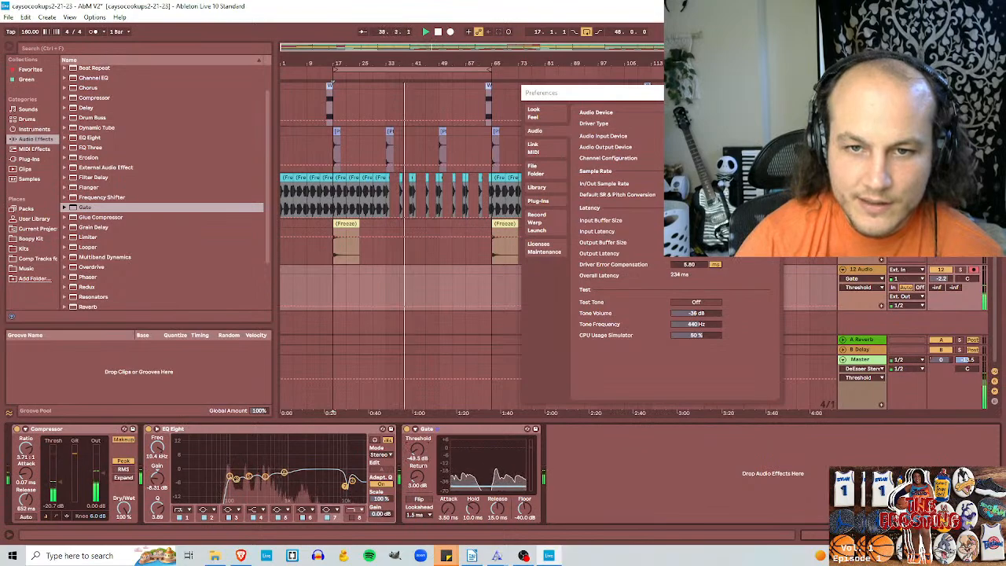
pyautogui.moveTo(409, 437); pyautogui.dragTo(422, 448)
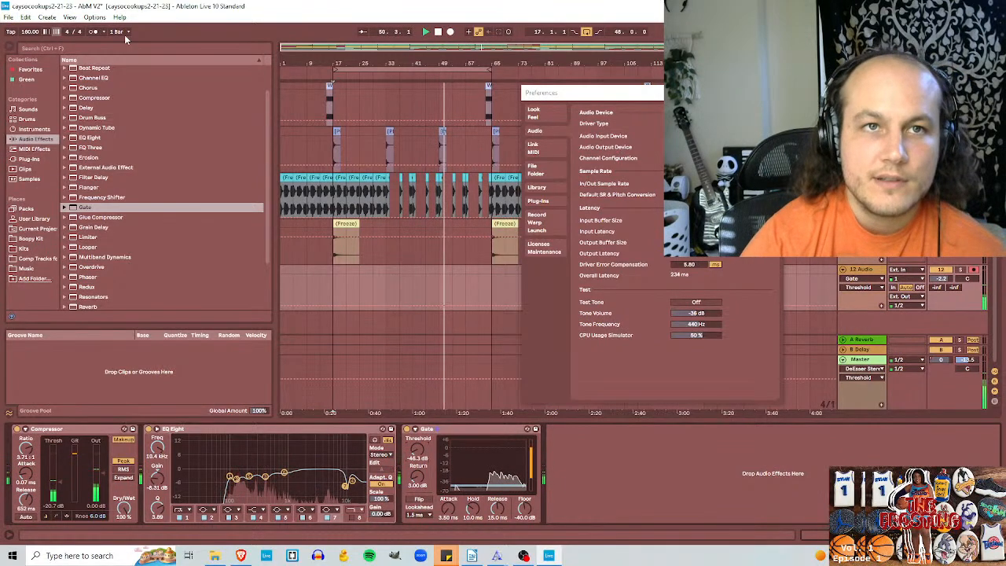
pyautogui.click(94, 17)
pyautogui.click(228, 301)
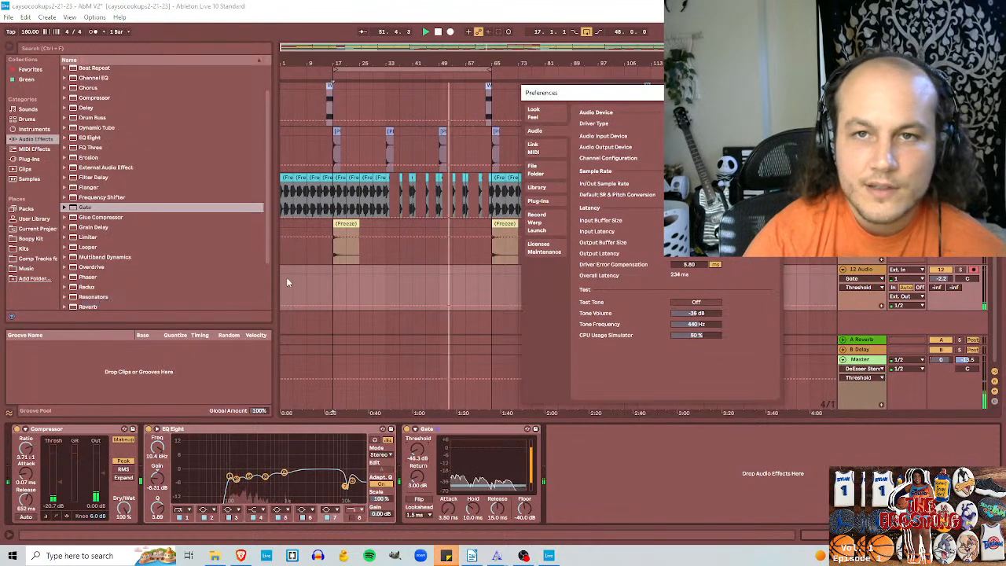
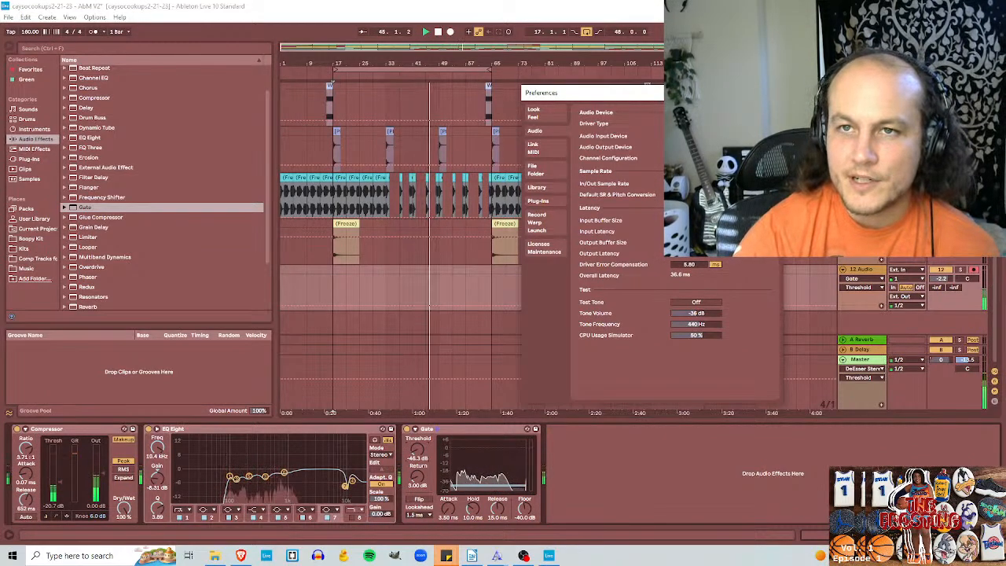
# Step: Close the preferences, check the audio mixer levels in OBS, and return to Ableton Live
pyautogui.click(769, 93)
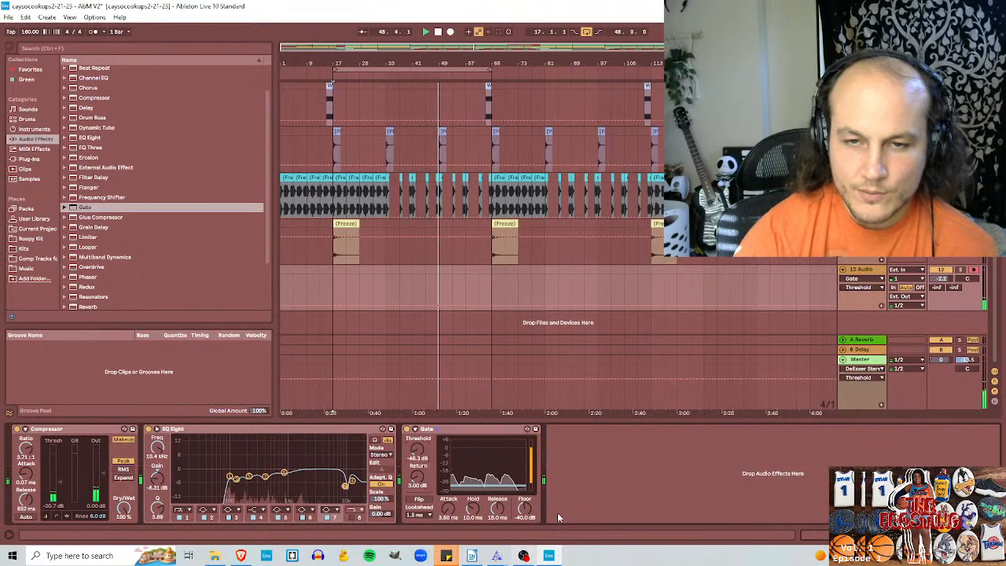
pyautogui.moveTo(531, 557)
pyautogui.click(523, 495)
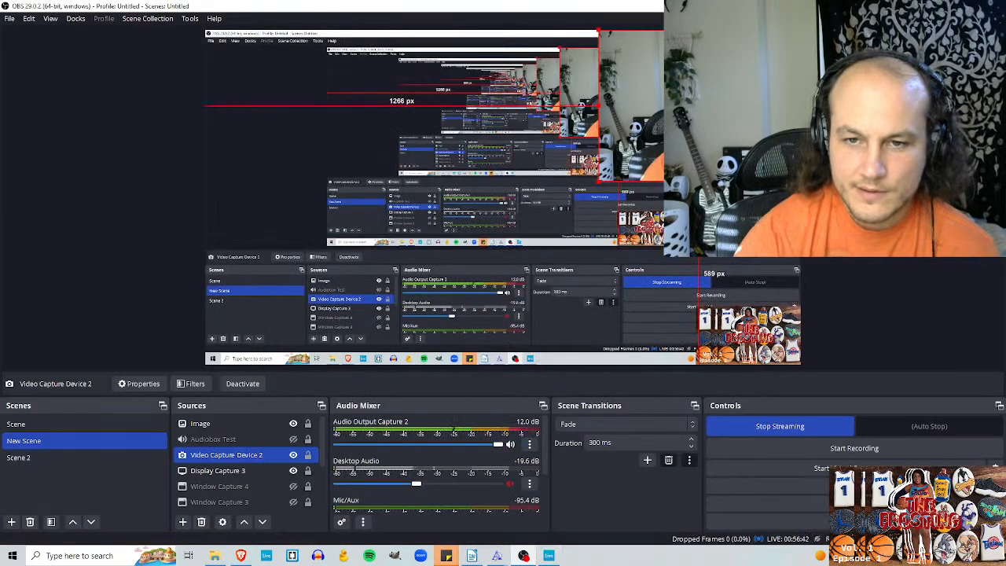
pyautogui.click(548, 556)
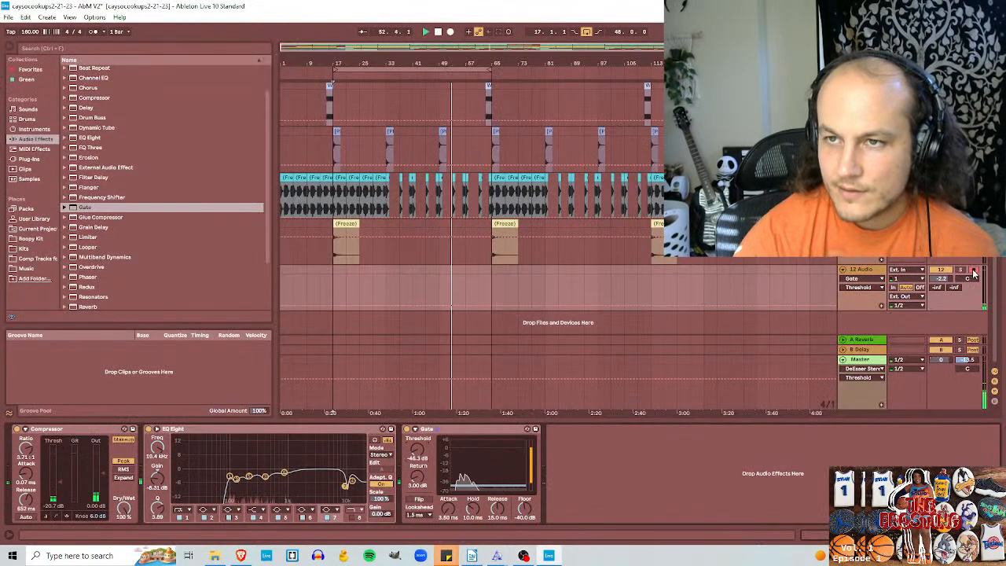
# Step: Route the 12 Audio track's output to Master and check how the source levels respond in the OBS audio mixer
pyautogui.click(922, 298)
pyautogui.click(913, 322)
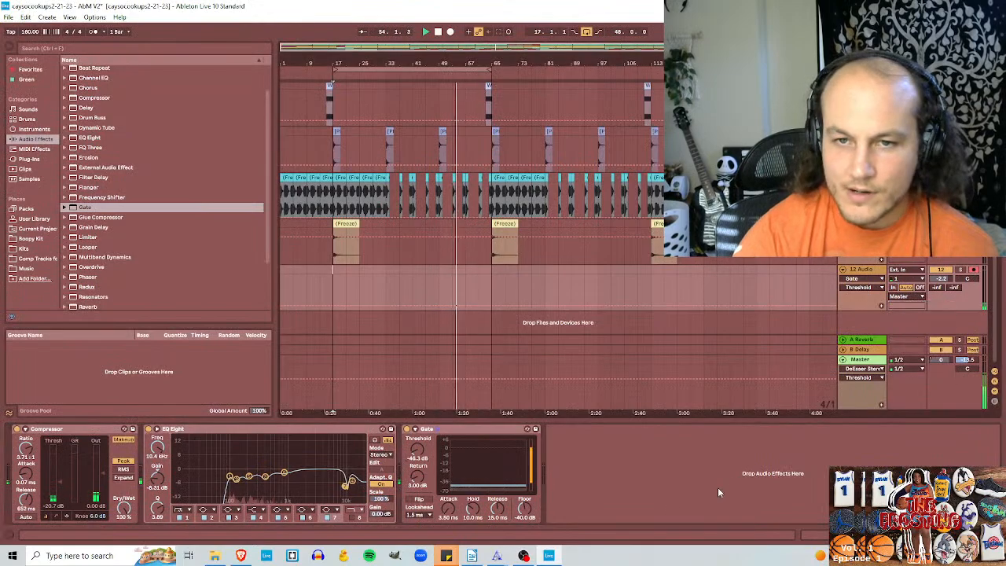
pyautogui.click(523, 555)
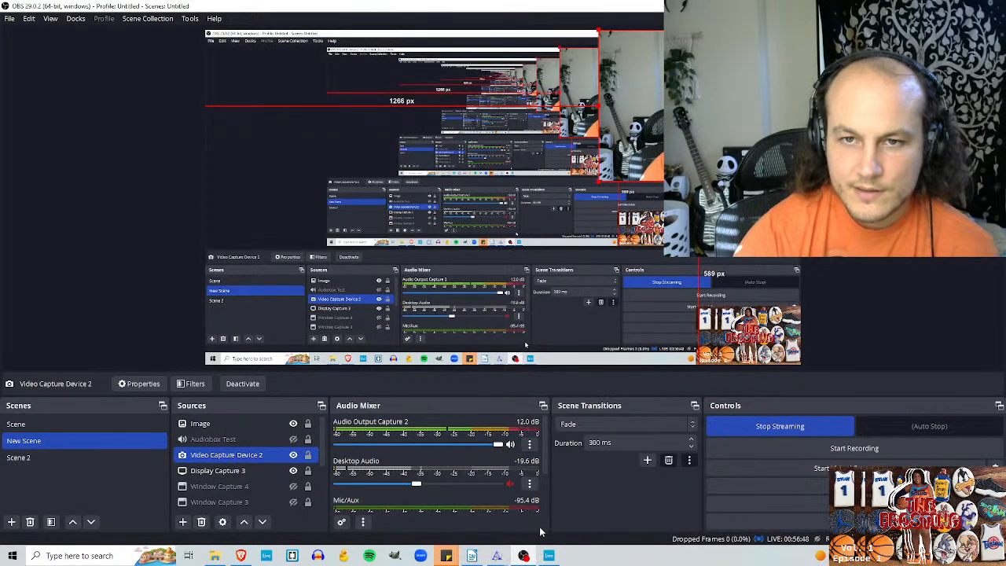
pyautogui.click(549, 555)
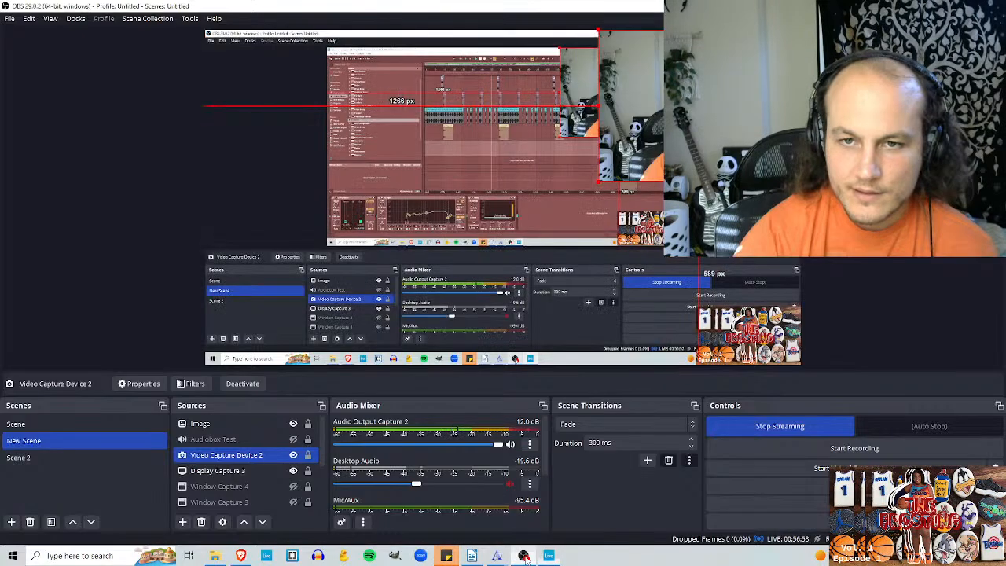
pyautogui.click(549, 556)
pyautogui.click(555, 556)
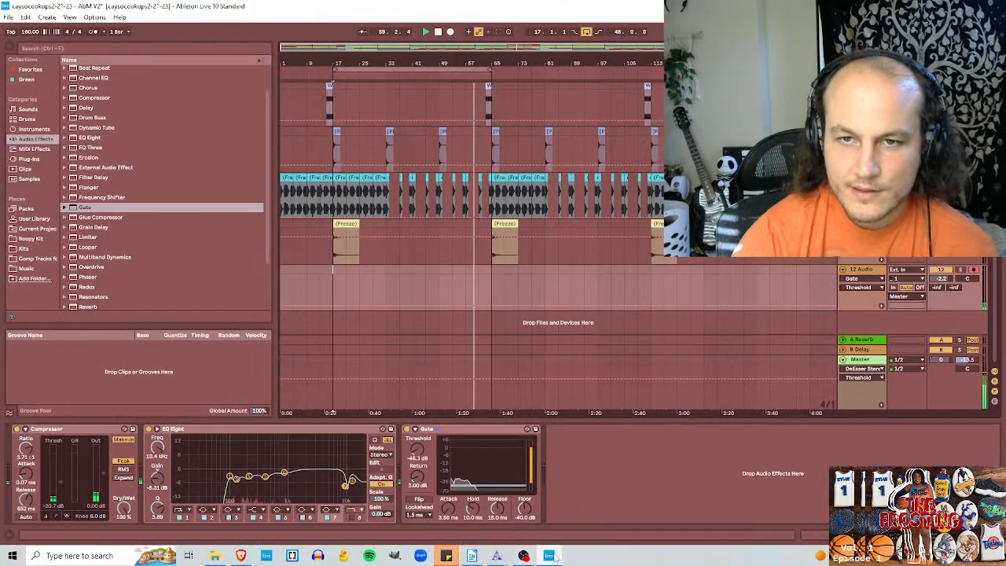
pyautogui.click(524, 556)
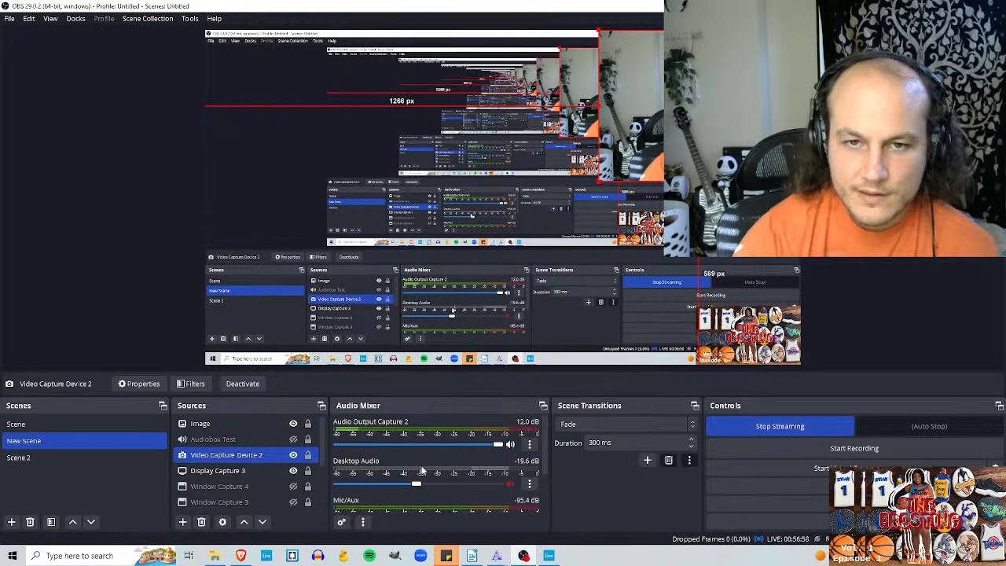
pyautogui.scroll(-1, 434, 488)
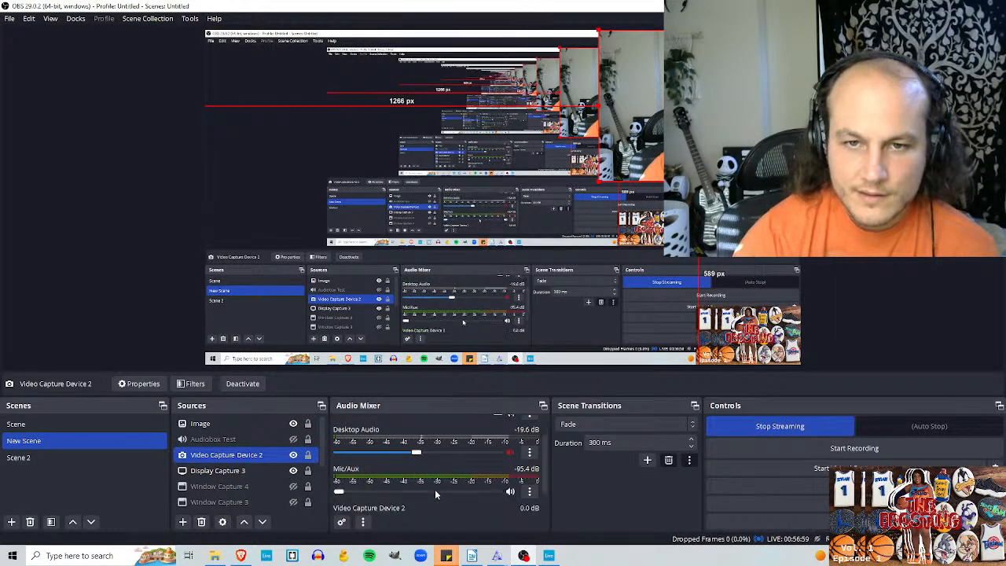
# Step: Disarm the 12 Audio track in Ableton Live, then raise the Mic/Aux volume to 0.0 dB in OBS
pyautogui.click(549, 556)
pyautogui.click(973, 271)
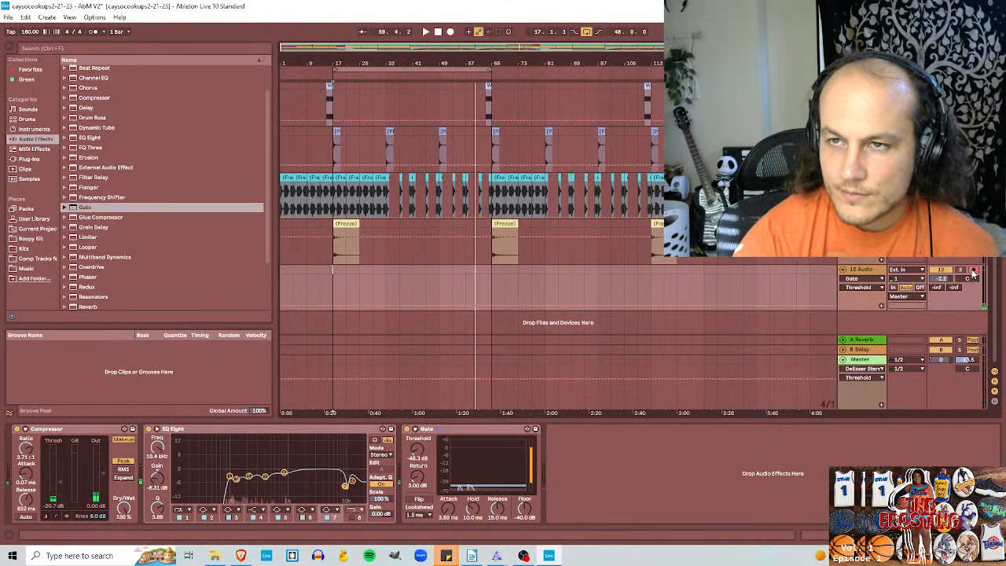
pyautogui.click(524, 555)
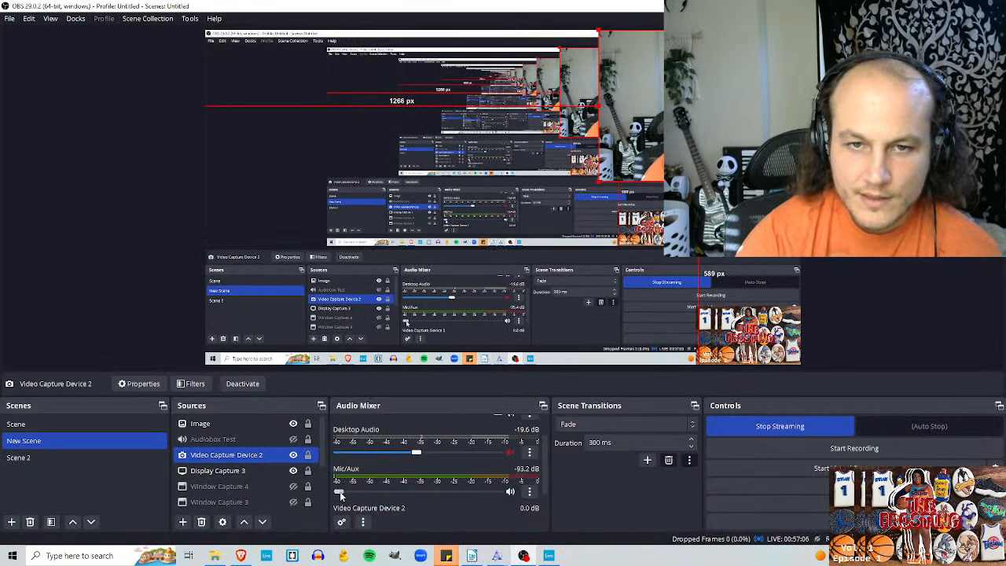
pyautogui.moveTo(339, 491); pyautogui.dragTo(498, 491)
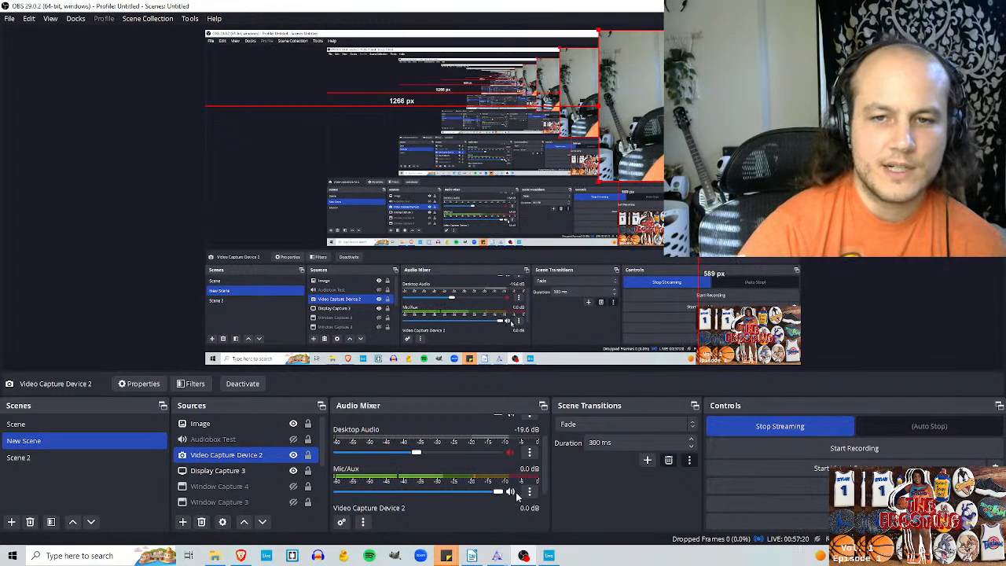
# Step: Play the Ableton Live arrangement from bar 17 and compare the Audio Output Capture 2 and Mic/Aux levels in OBS
pyautogui.click(549, 556)
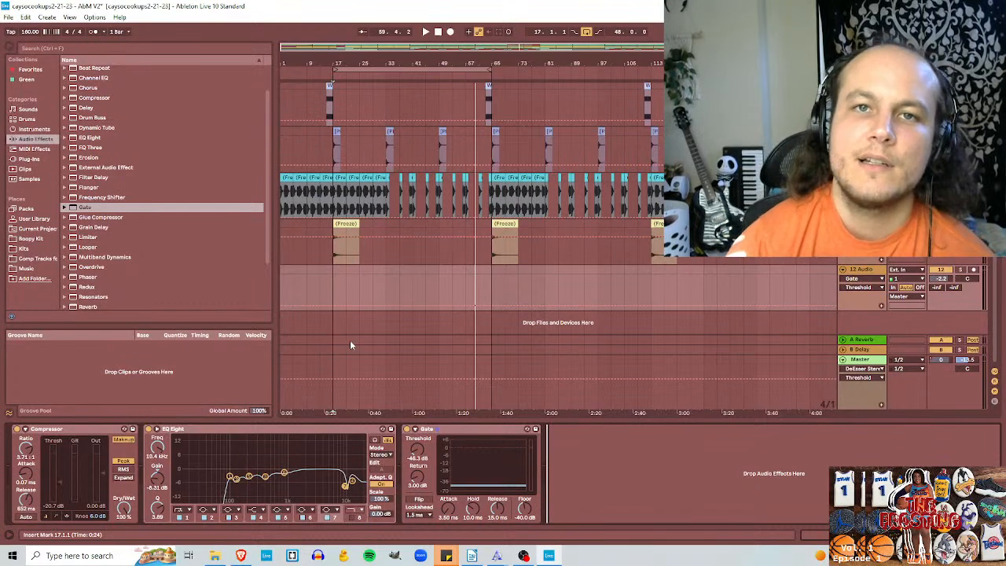
pyautogui.click(330, 283)
pyautogui.press('space')
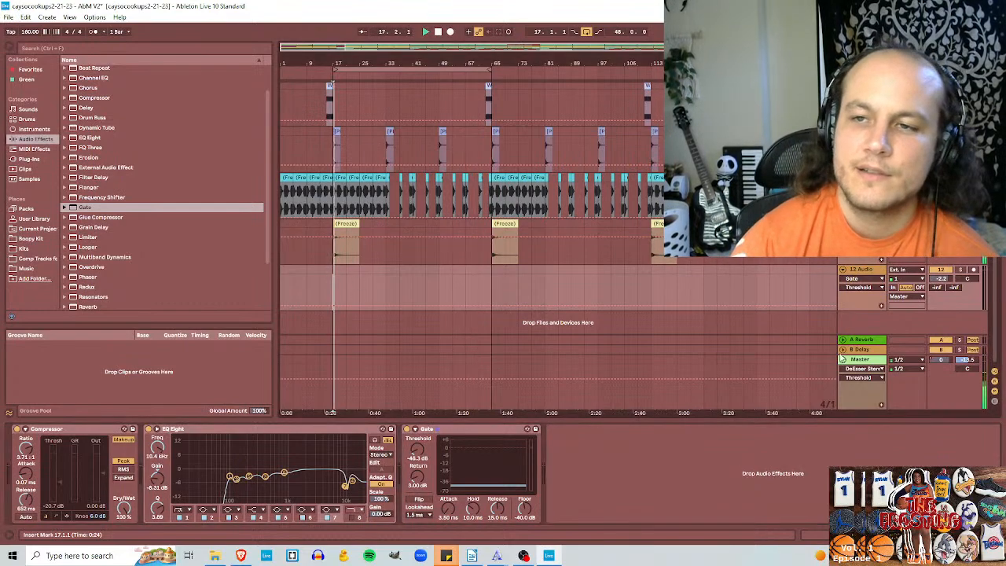
pyautogui.click(523, 555)
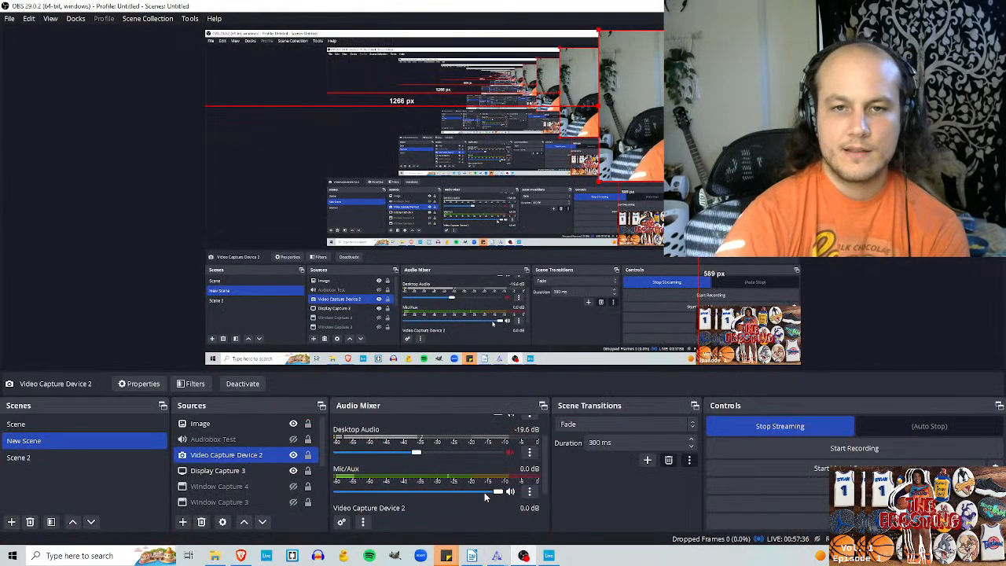
pyautogui.scroll(2, 544, 482)
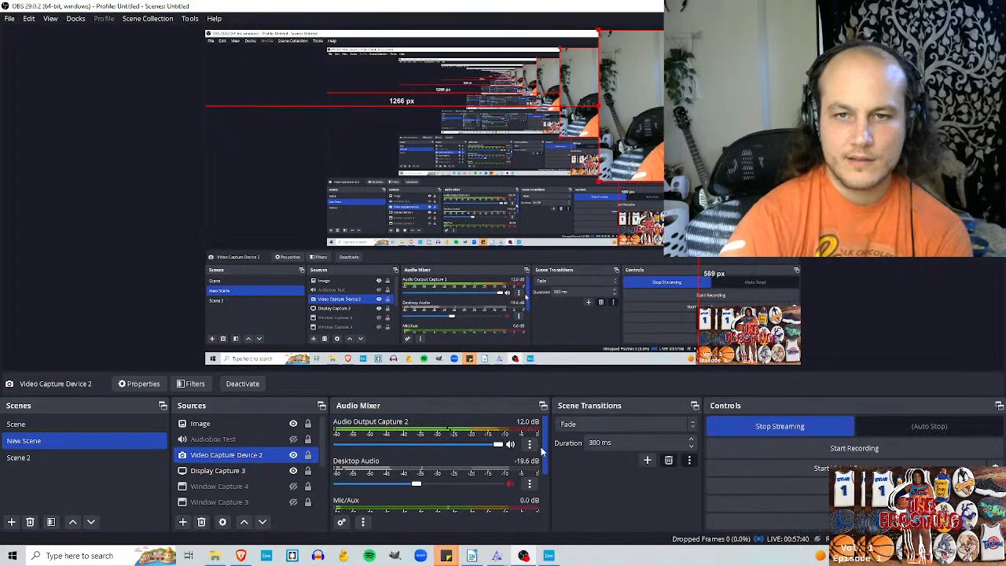
pyautogui.scroll(-2, 542, 471)
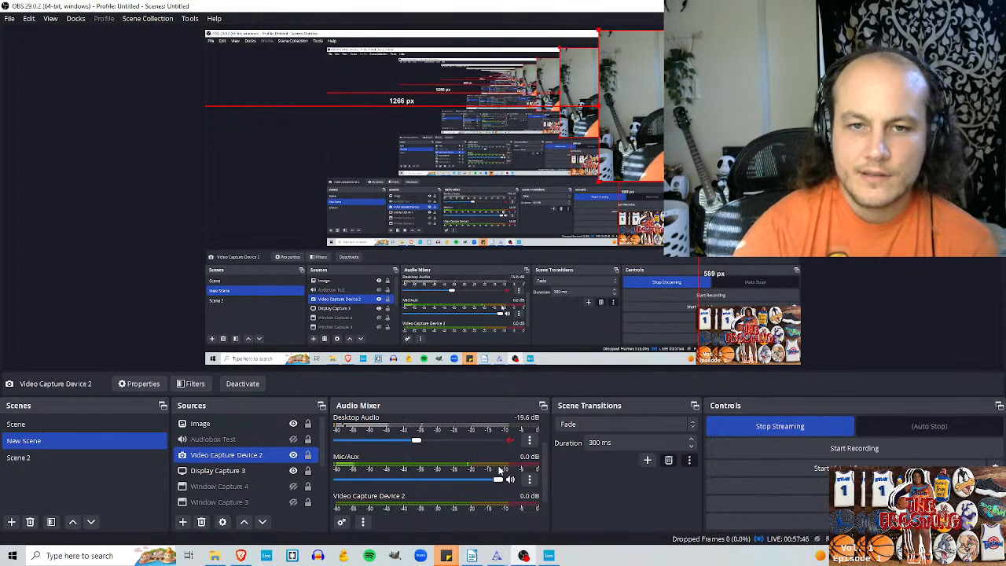
# Step: Open the Mic/Aux source's properties to review its input device, then close them without changes
pyautogui.click(529, 480)
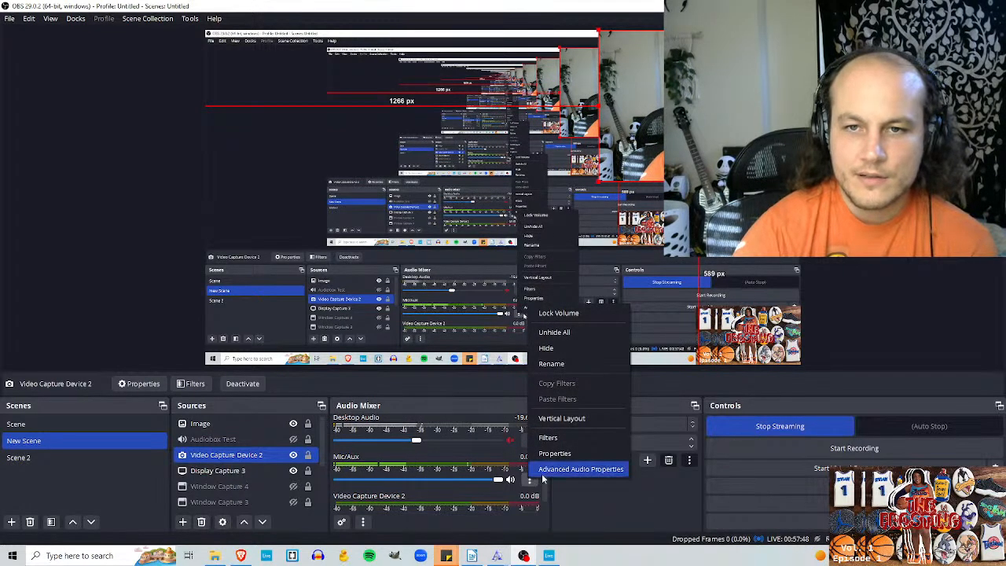
pyautogui.click(550, 454)
pyautogui.click(660, 410)
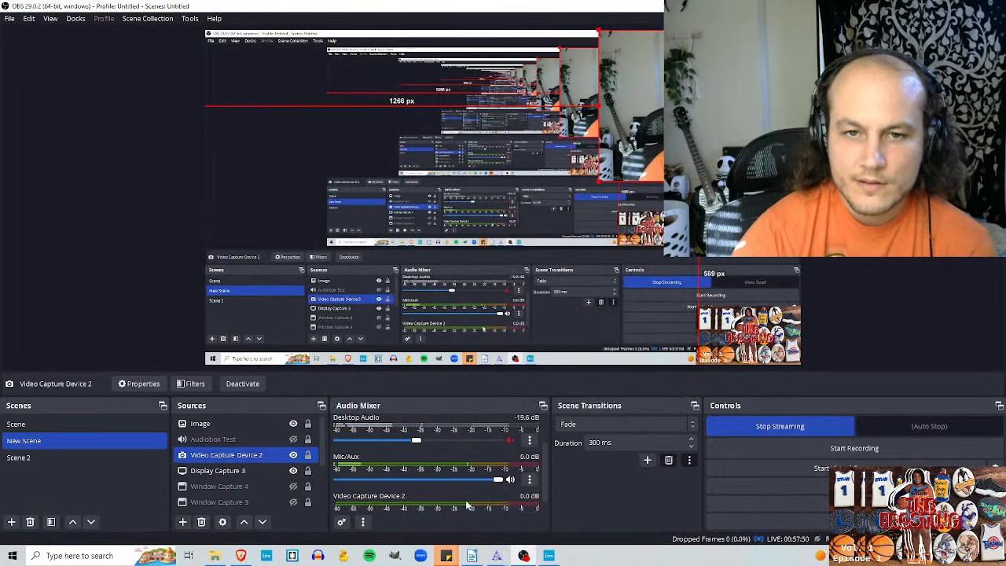
# Step: Set the Mic/Aux volume to 500% in the advanced audio properties
pyautogui.click(342, 522)
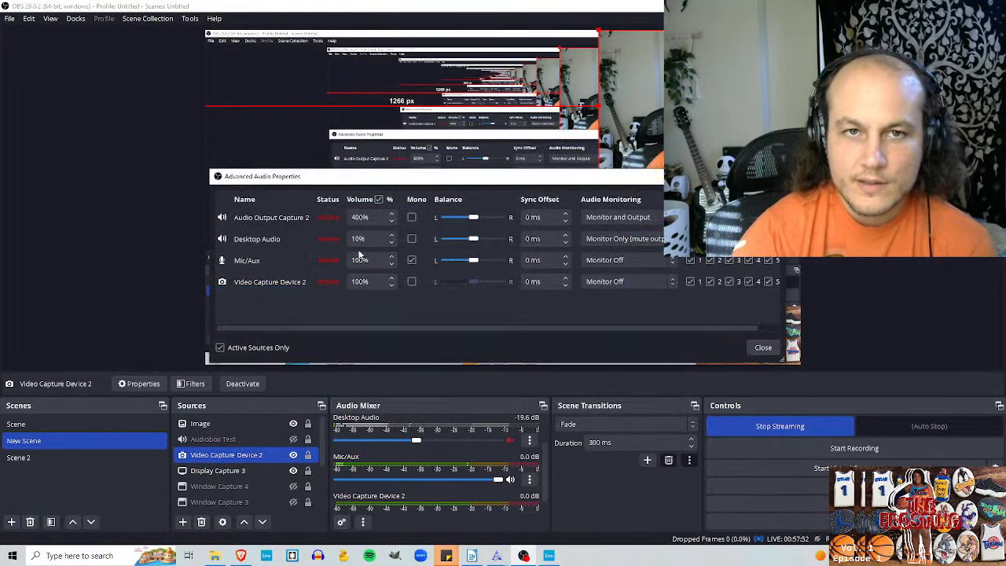
pyautogui.click(357, 260)
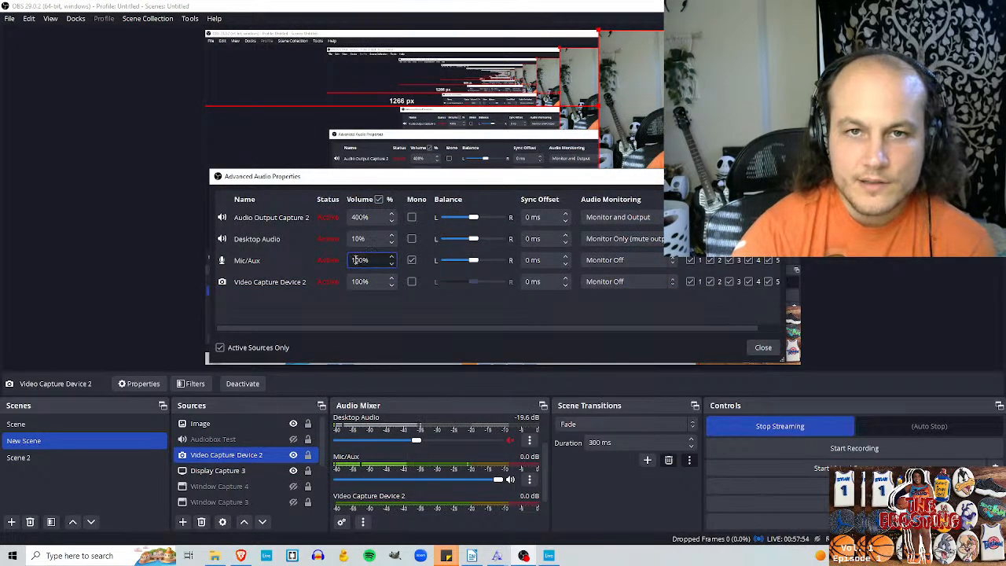
pyautogui.press('BackSpace')
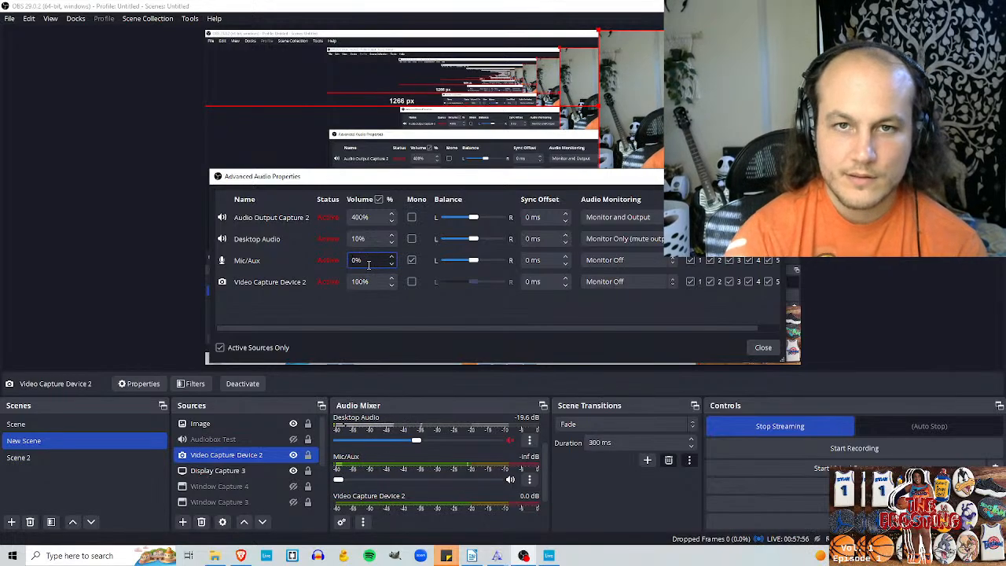
pyautogui.write('50')
pyautogui.press('Return')
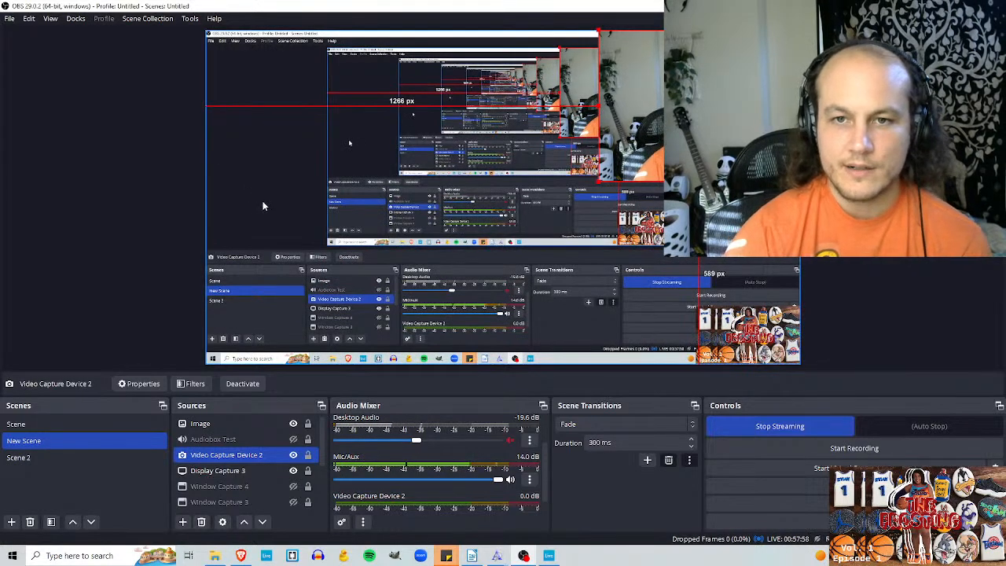
# Step: Check the mixer levels of all sources and review the Mic/Aux properties again without changing them
pyautogui.scroll(-1, 505, 469)
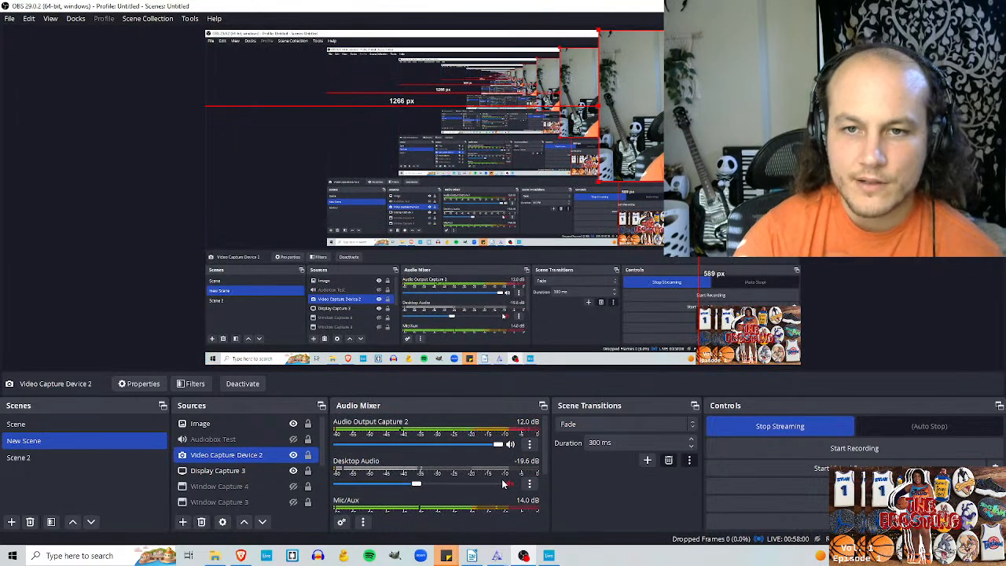
pyautogui.click(529, 464)
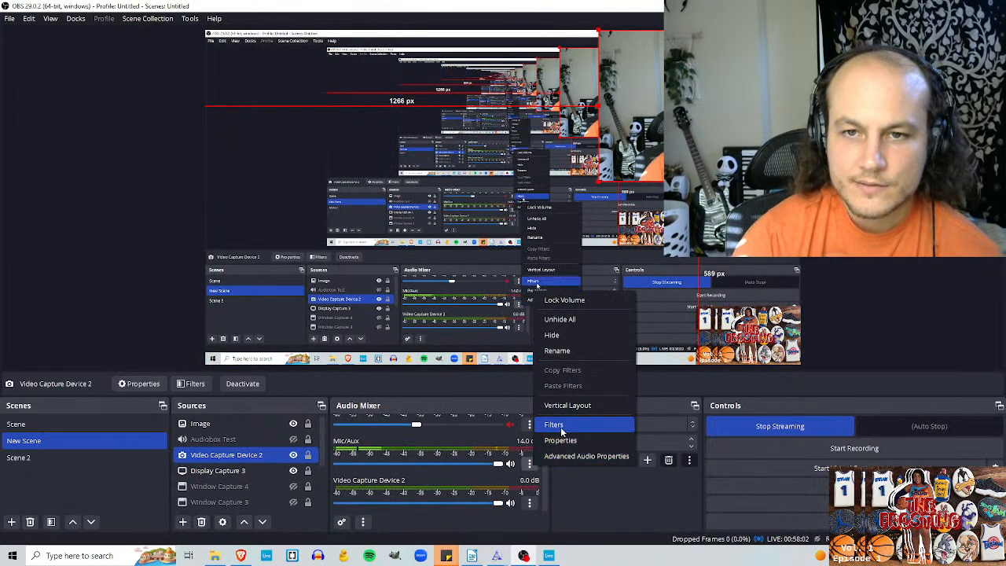
pyautogui.click(561, 438)
pyautogui.click(662, 410)
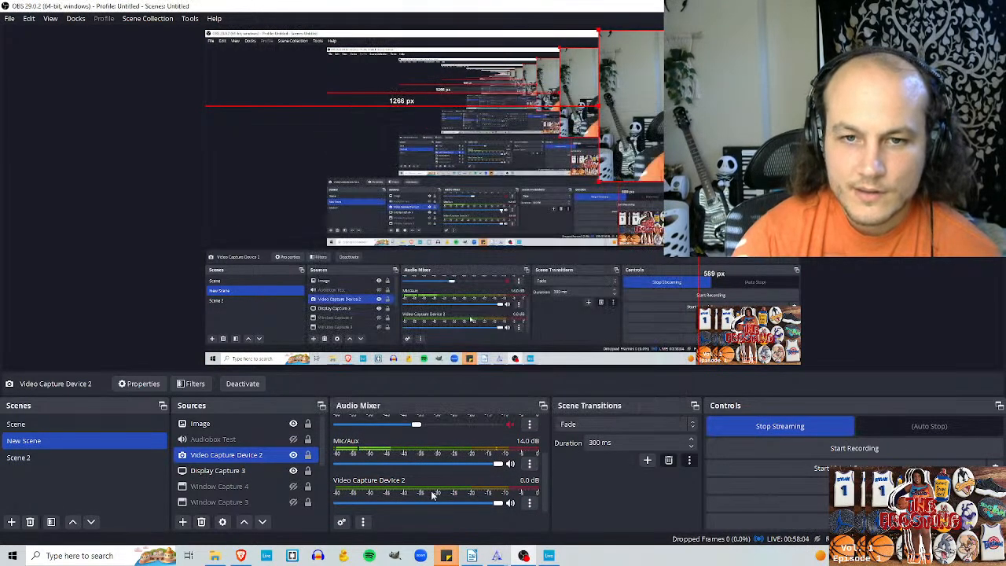
# Step: Set the Mic/Aux volume to 70% in the advanced audio properties
pyautogui.click(341, 521)
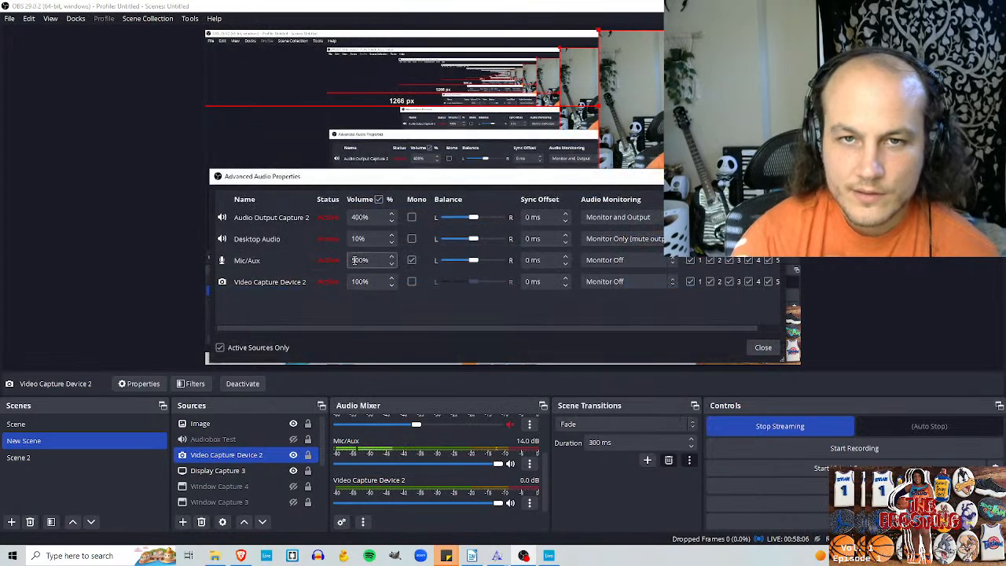
pyautogui.click(383, 264)
pyautogui.press('BackSpace')
pyautogui.press('BackSpace')
pyautogui.press('BackSpace')
pyautogui.write('70')
pyautogui.press('Return')
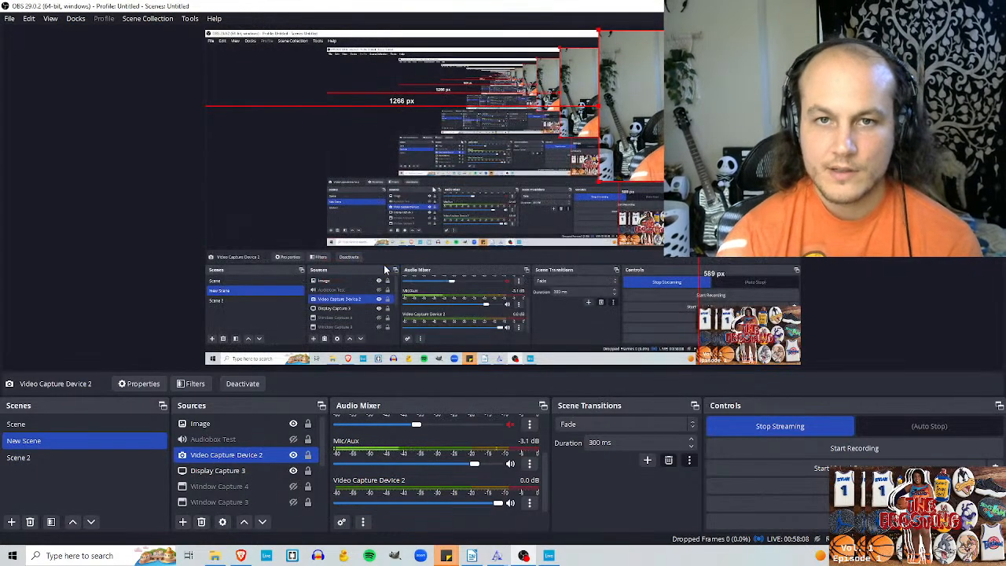
# Step: Review the Mic/Aux device setting, Line (AudioBox USB 96), and cancel out of its properties
pyautogui.click(529, 463)
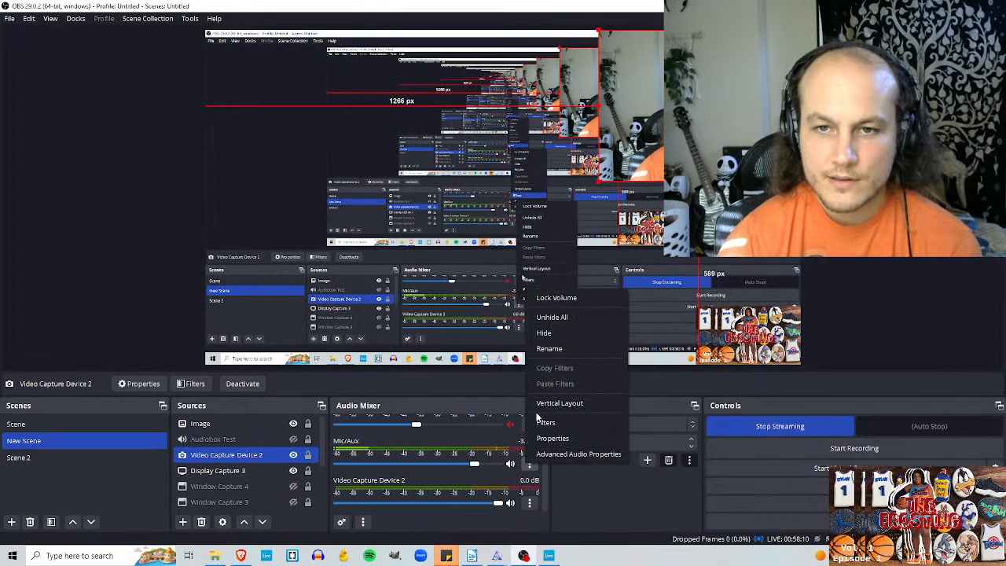
pyautogui.click(543, 437)
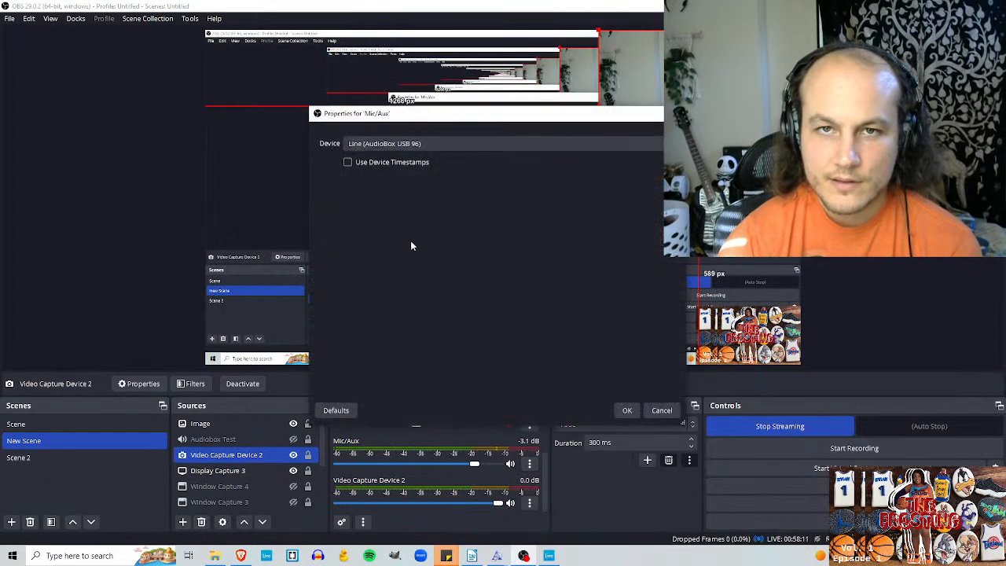
pyautogui.click(660, 410)
# Step: Set the Mic/Aux volume to 700% in the advanced audio properties
pyautogui.click(341, 522)
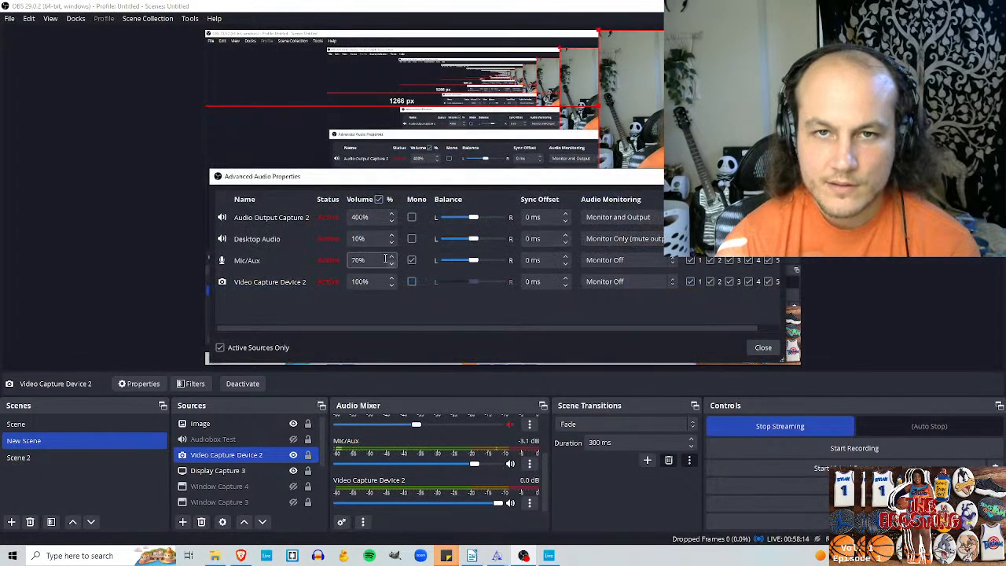
pyautogui.click(357, 260)
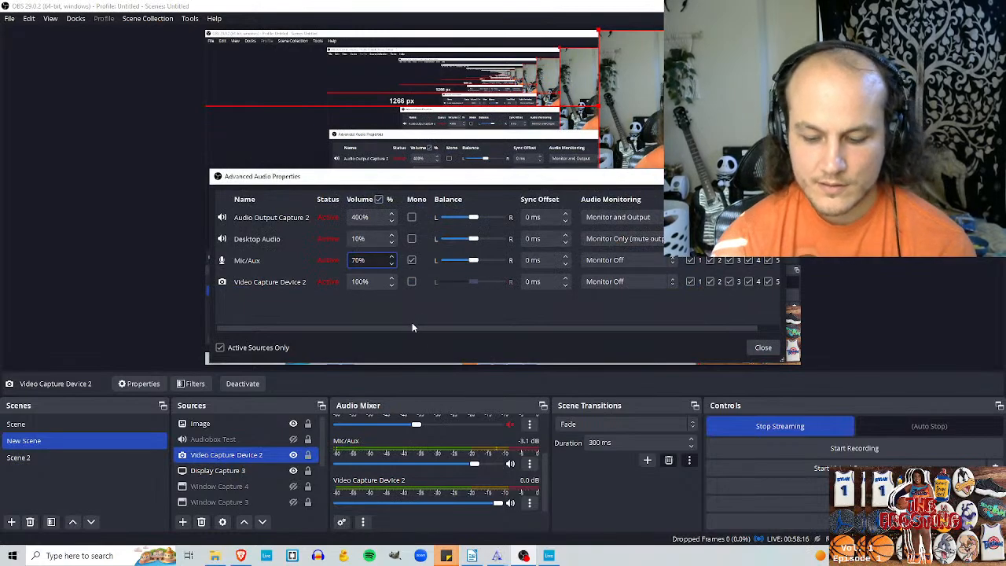
pyautogui.write('0')
pyautogui.press('Return')
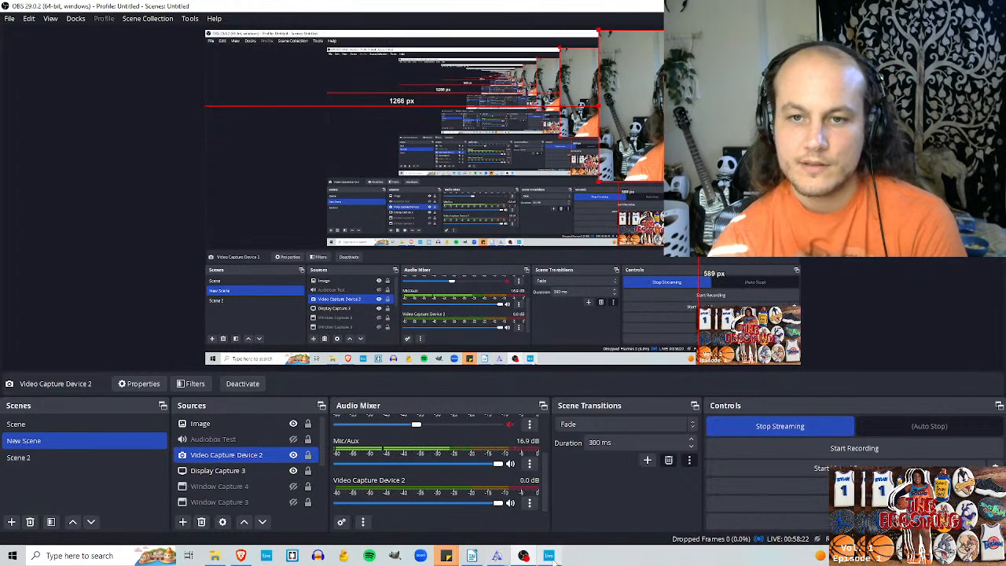
# Step: Switch to Ableton Live, close the Master track's DeEsser window and move the Ozone 9 Elements window clear of the device chain
pyautogui.click(498, 555)
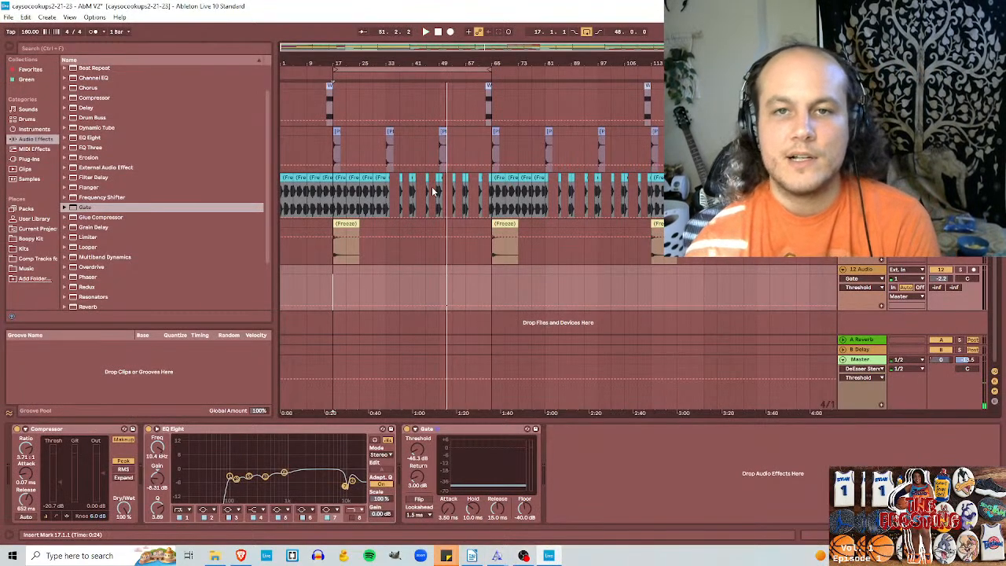
pyautogui.click(865, 365)
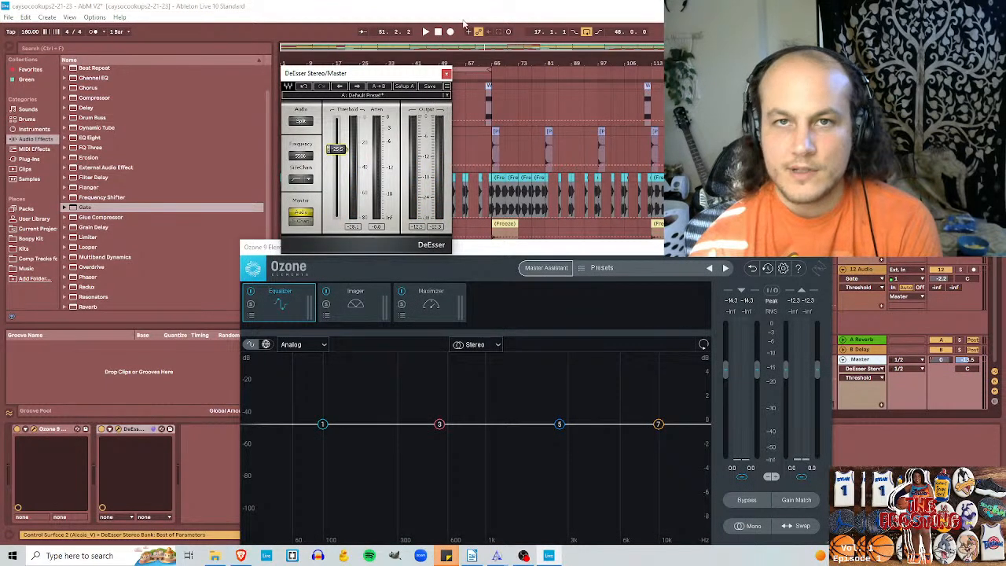
pyautogui.click(447, 75)
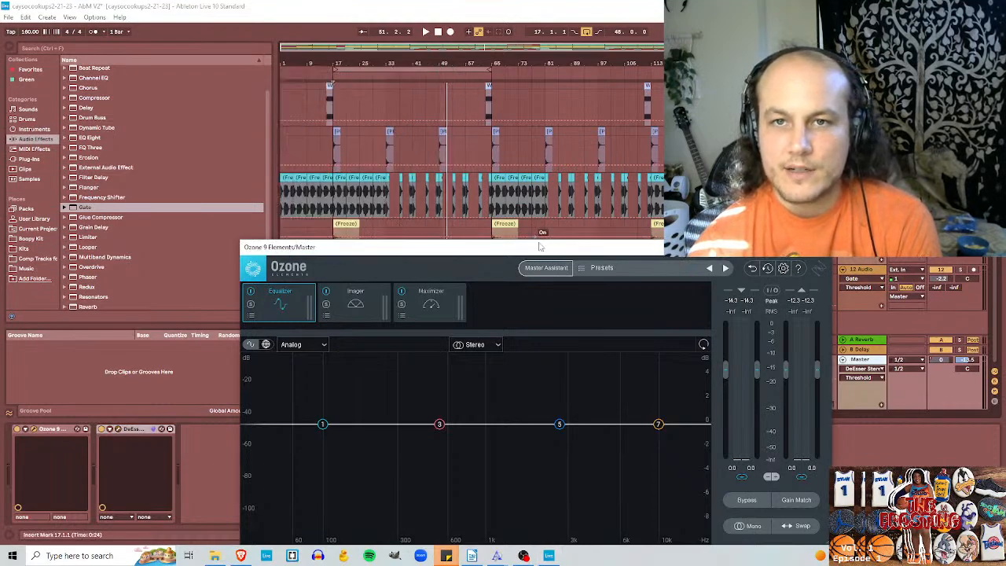
pyautogui.moveTo(542, 249); pyautogui.dragTo(531, 116)
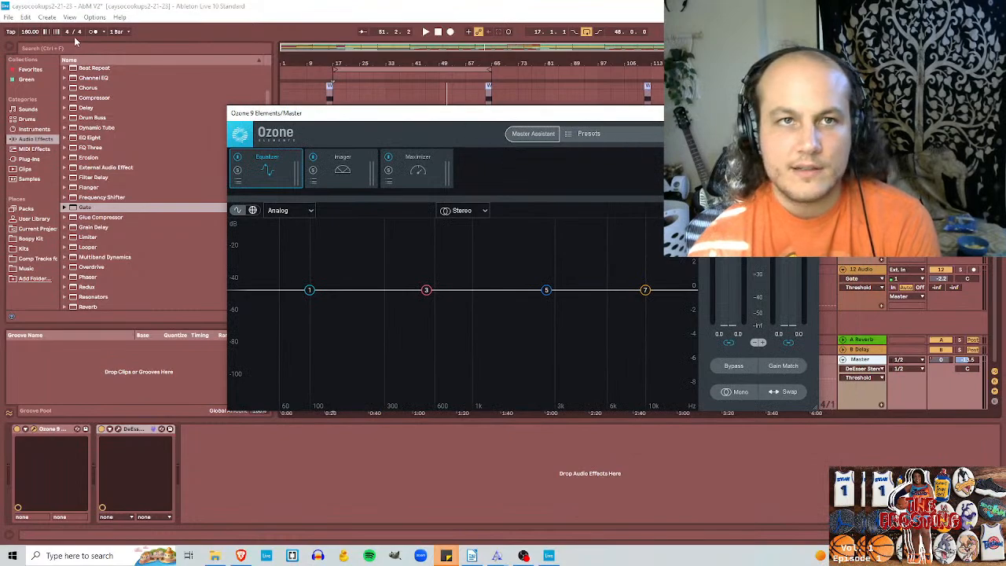
# Step: Set the output buffer size to 4096 samples in the audio preferences and close them
pyautogui.click(94, 17)
pyautogui.click(114, 300)
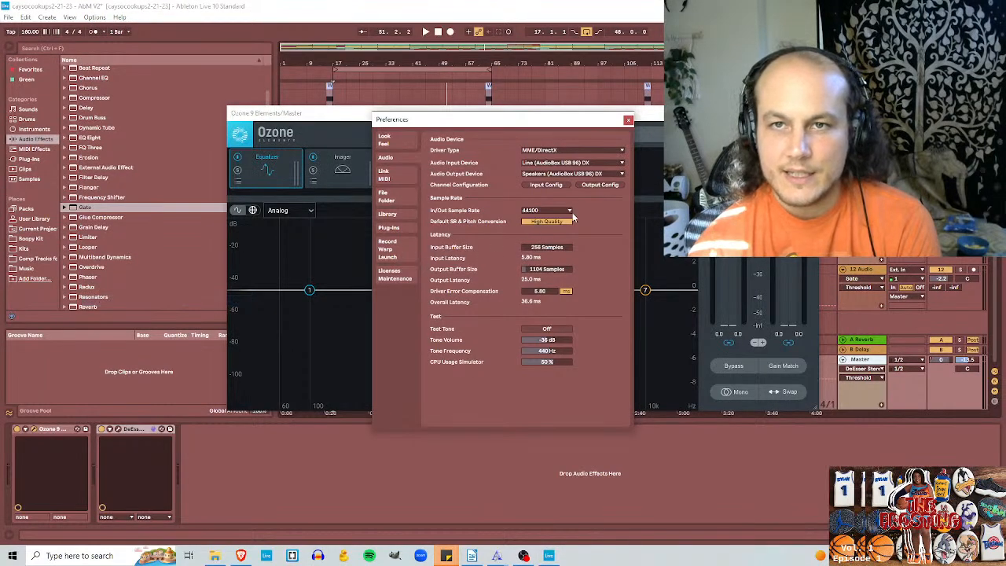
pyautogui.moveTo(544, 271); pyautogui.dragTo(544, 239)
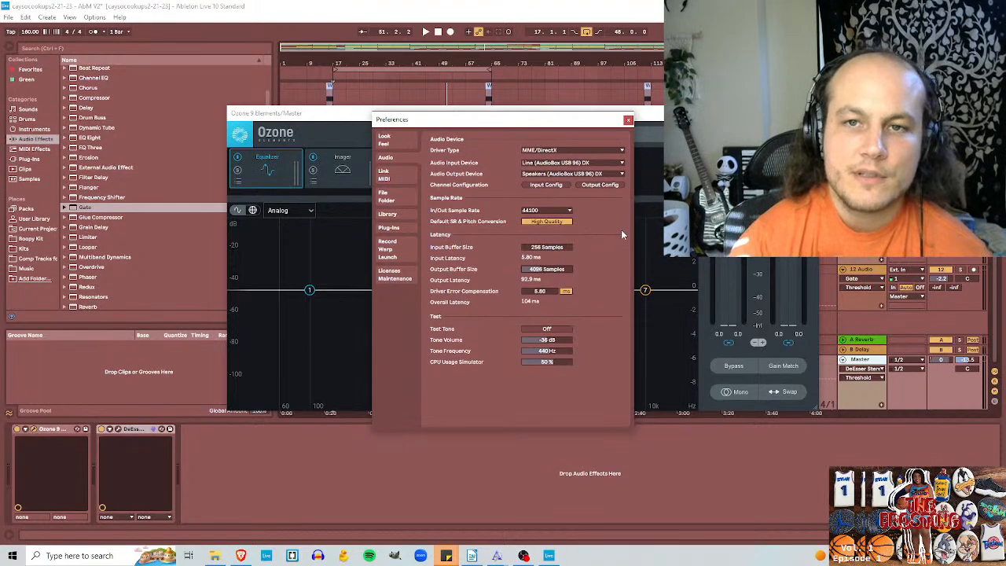
pyautogui.click(628, 121)
# Step: Check the Mic/Aux level in the OBS audio mixer and return to Ableton Live
pyautogui.click(522, 554)
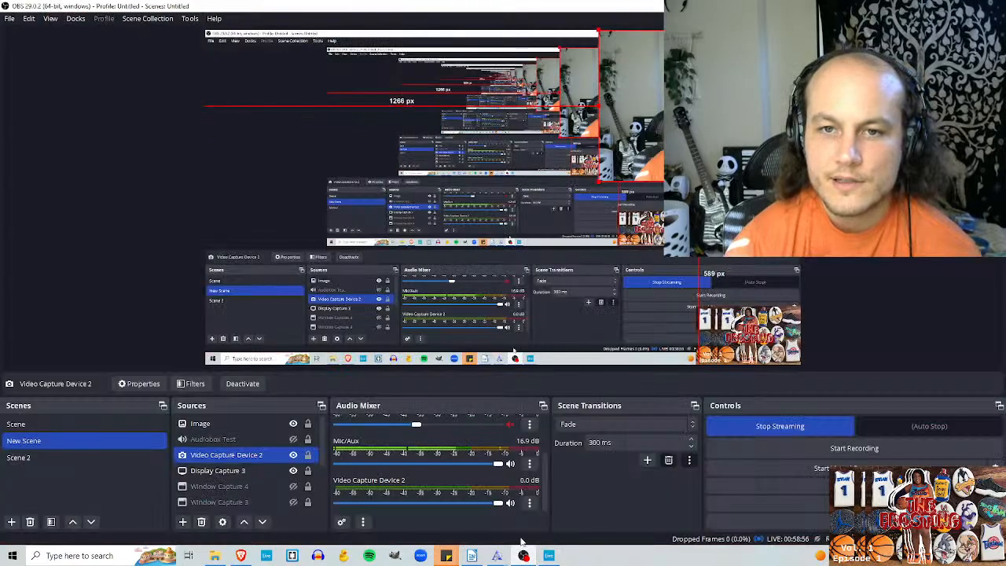
pyautogui.click(548, 554)
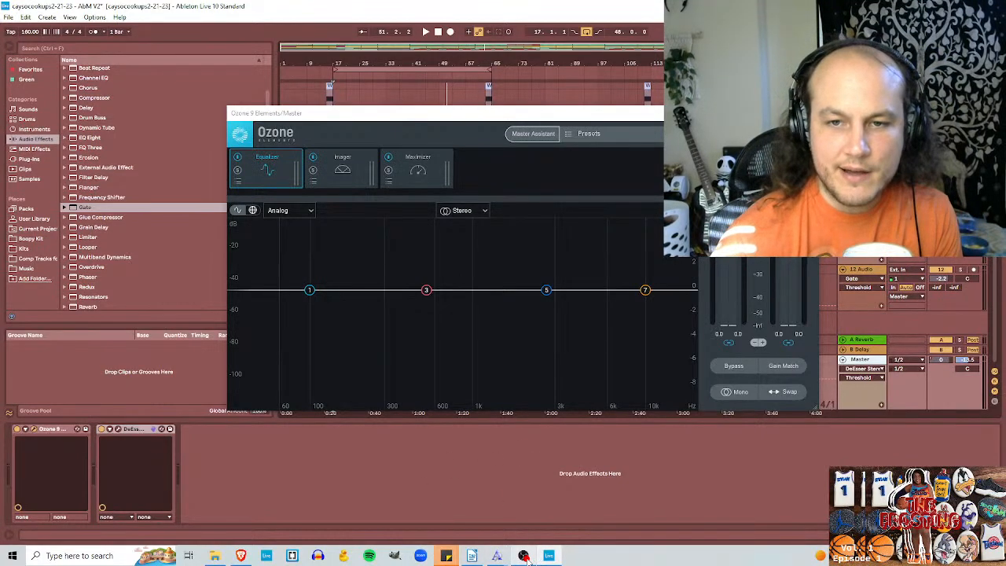
pyautogui.moveTo(550, 558)
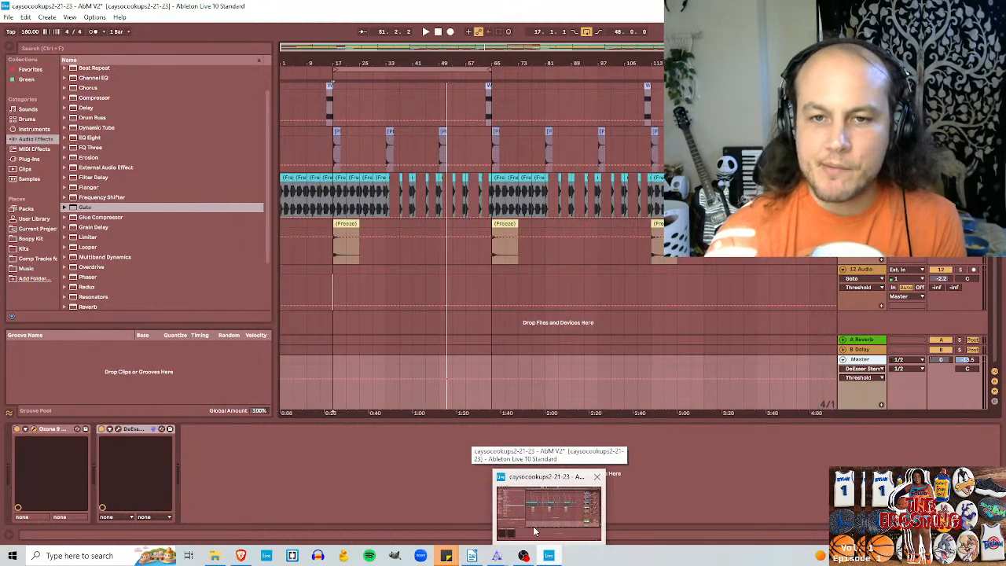
pyautogui.moveTo(445, 556)
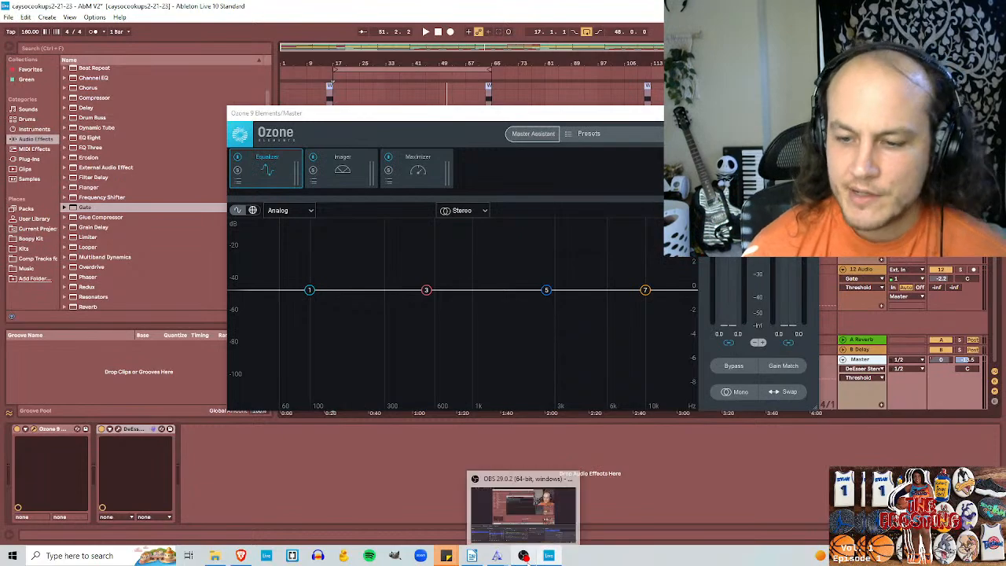
pyautogui.click(547, 531)
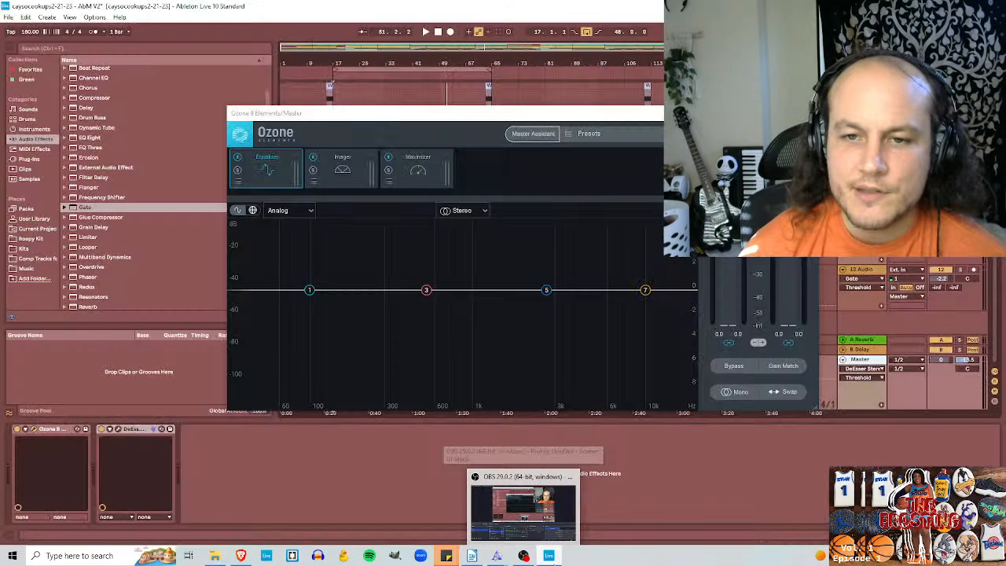
pyautogui.moveTo(548, 556)
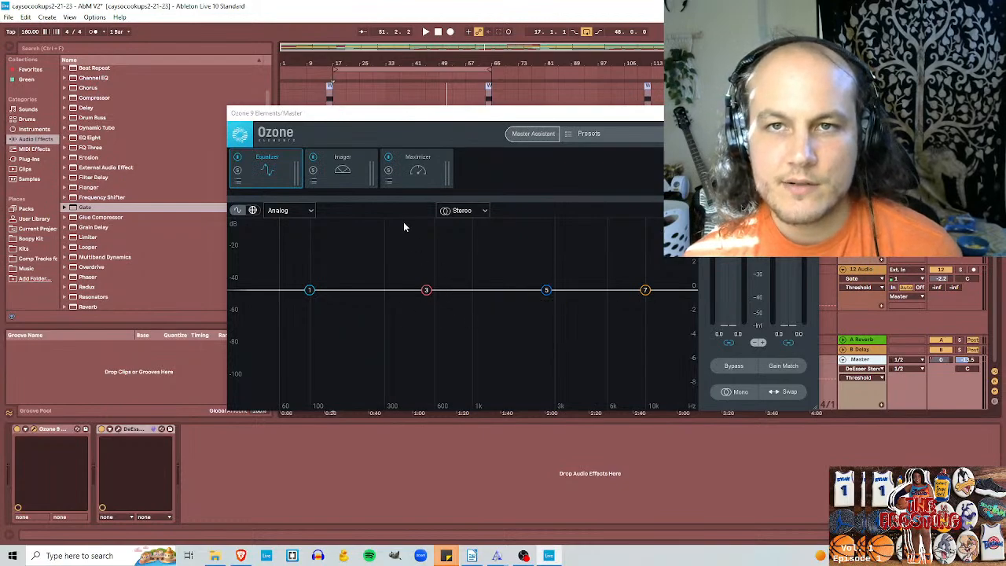
# Step: Uncover the arrangement, play the beat from bar 17 and check the source levels in the OBS audio mixer
pyautogui.moveTo(503, 116); pyautogui.dragTo(573, 36)
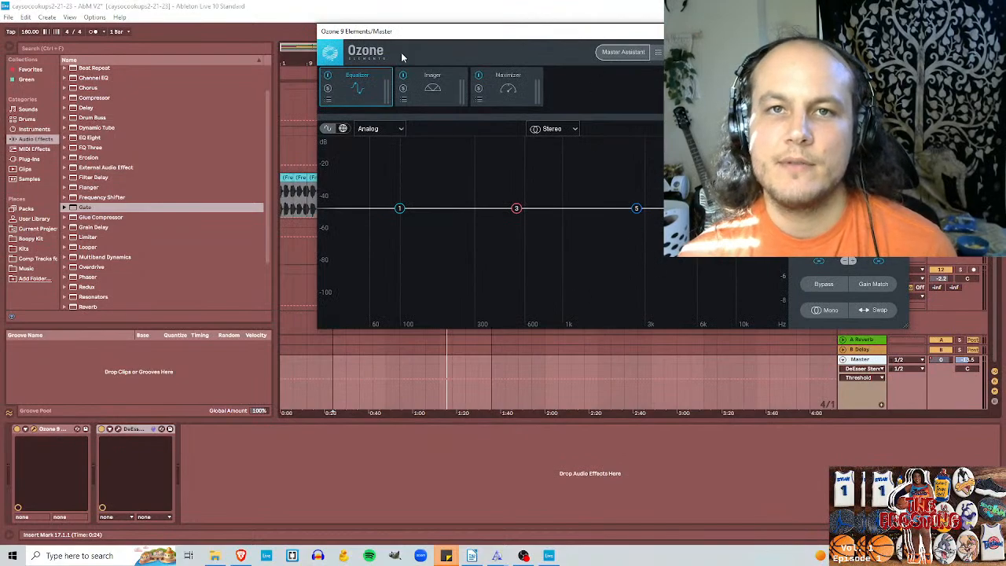
pyautogui.moveTo(467, 35); pyautogui.dragTo(549, 49)
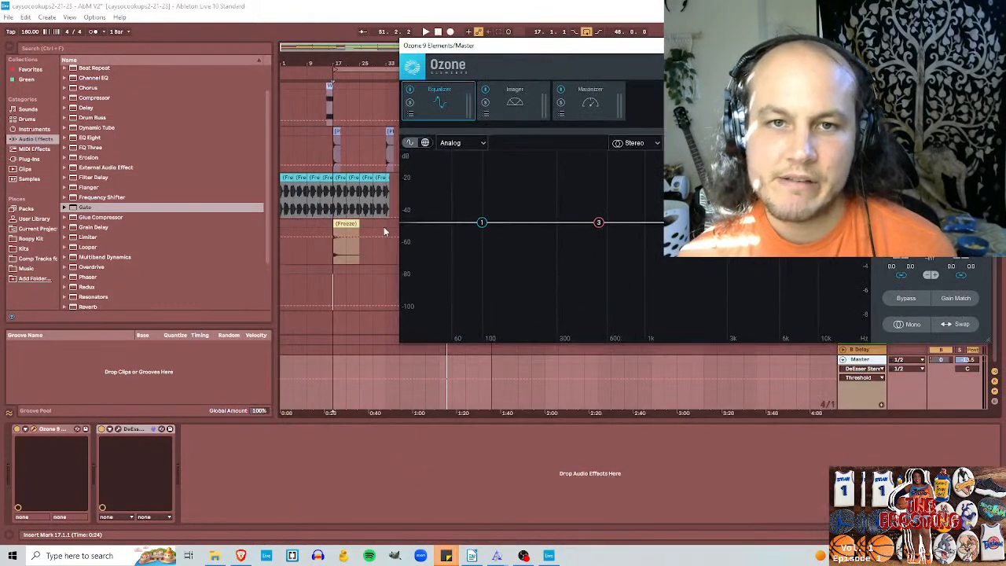
pyautogui.click(334, 282)
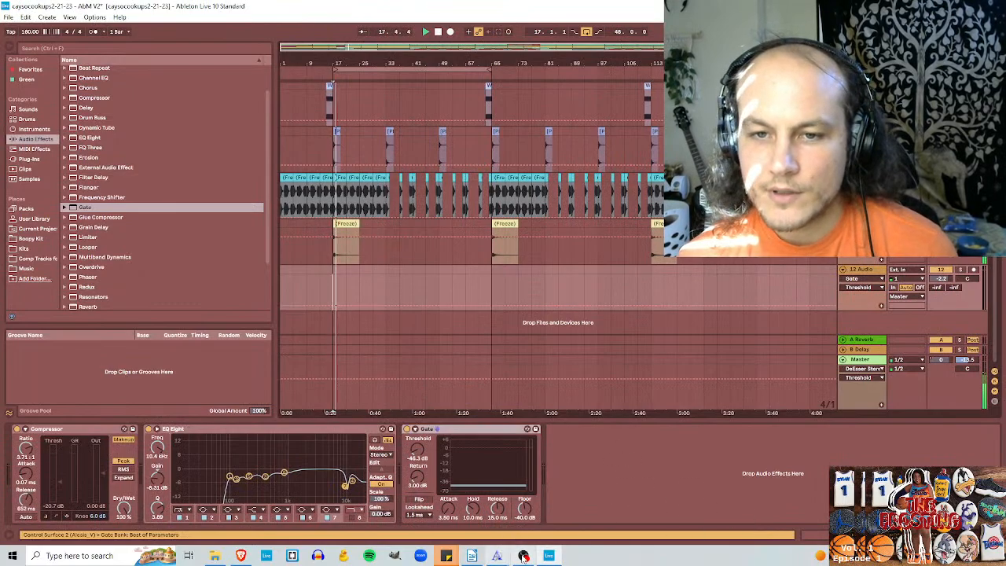
pyautogui.hotkey('alt', 'Tab')
pyautogui.scroll(3, 506, 470)
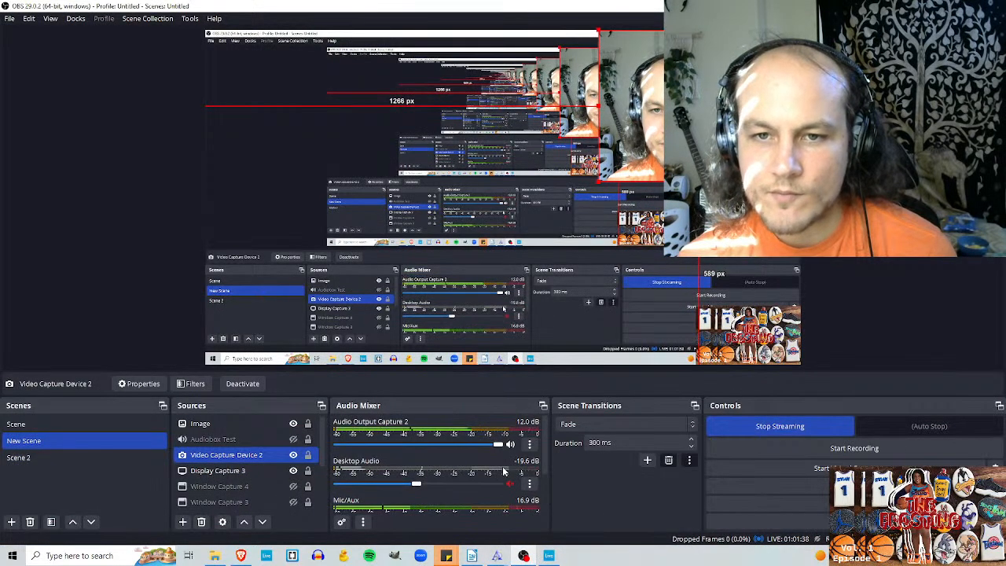
# Step: In Ableton Live, delete the 12 Audio track with its effects and insert a new empty audio track in its place
pyautogui.click(547, 556)
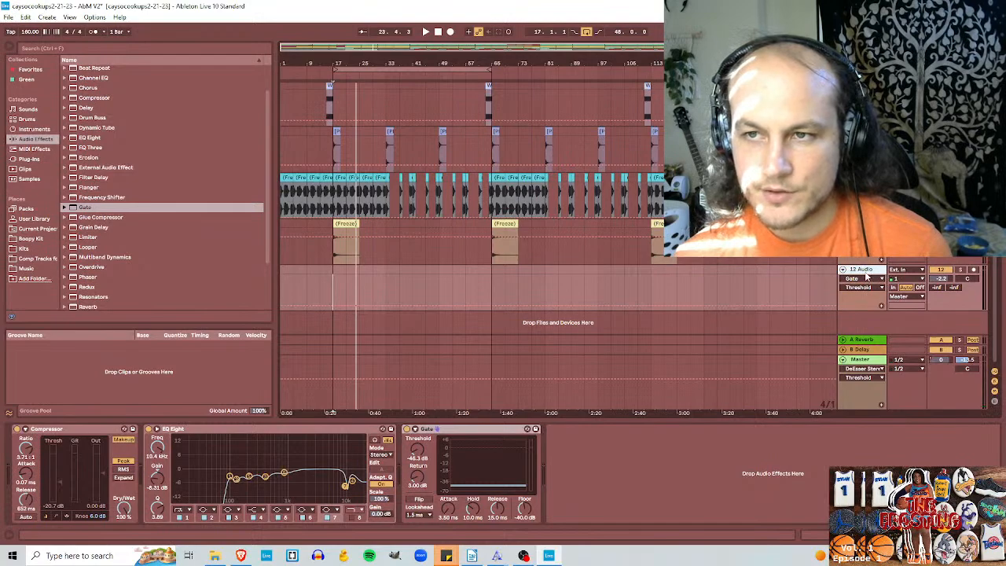
pyautogui.press('Delete')
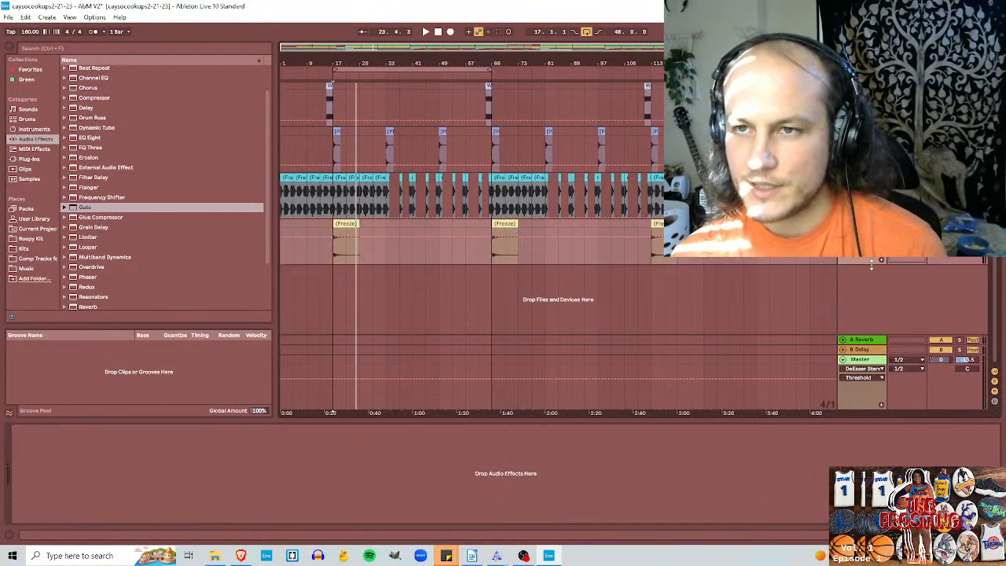
pyautogui.hotkey('ctrl', 't')
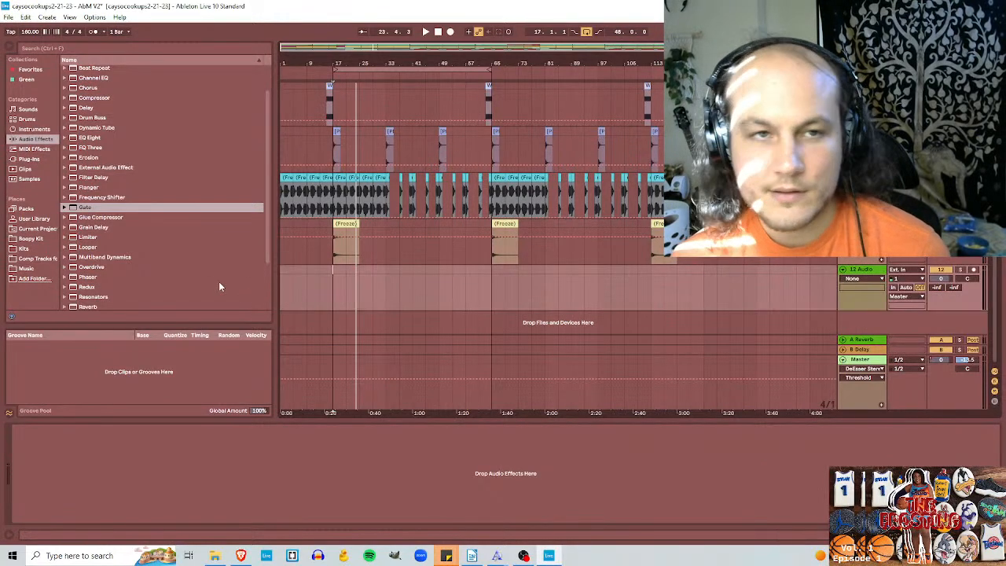
# Step: Show the Comp Tracks folder in the browser and back out of adding another folder
pyautogui.click(37, 259)
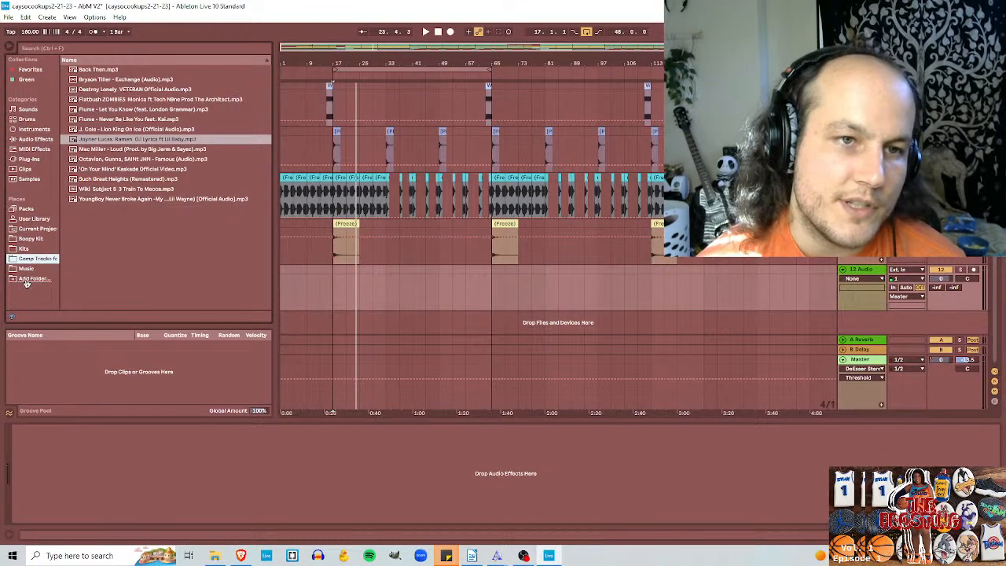
pyautogui.click(23, 280)
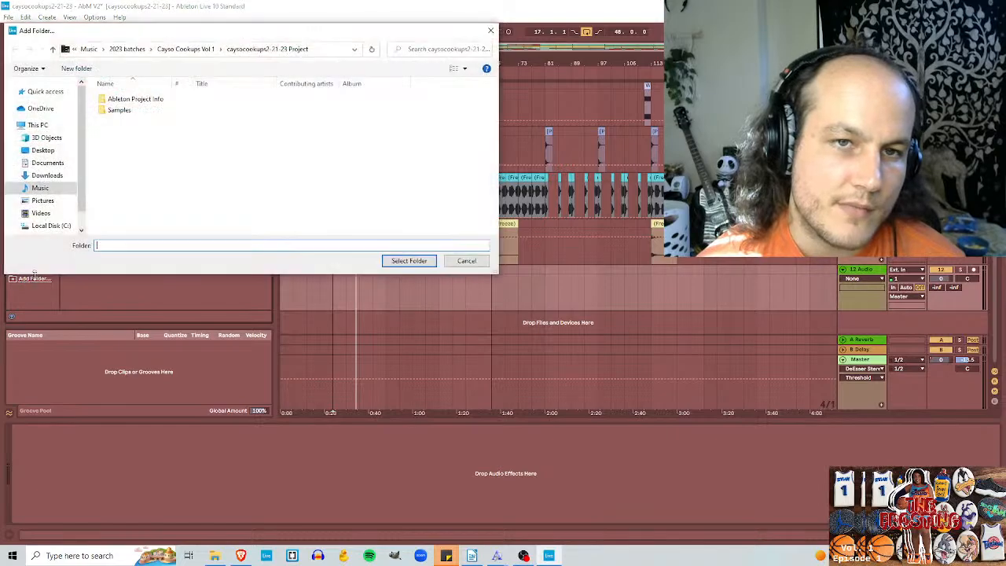
pyautogui.click(467, 261)
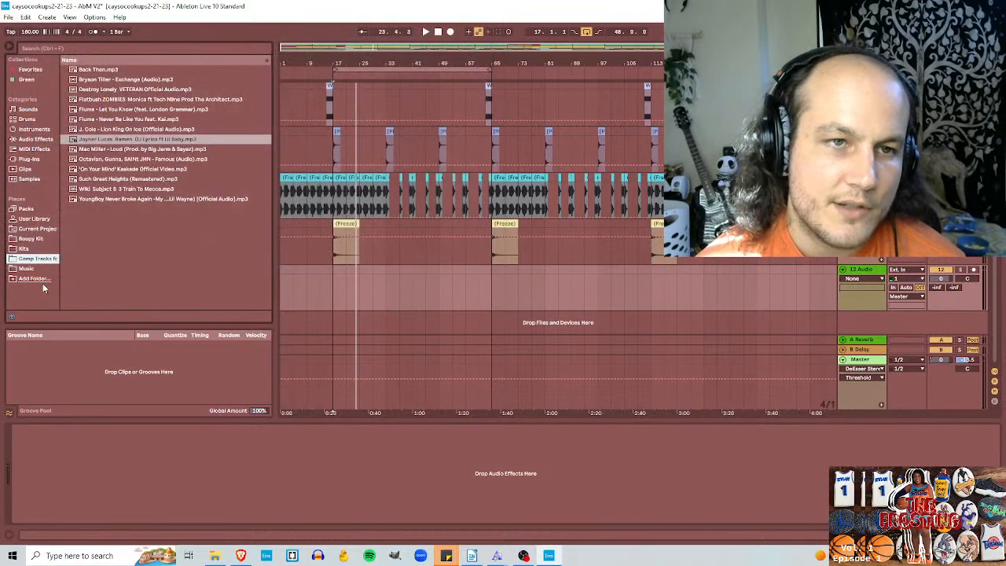
# Step: Go through the reference songs in the Comp Tracks folder from Back Then.mp3 to the YoungBoy Never Broke Again track
pyautogui.click(108, 71)
pyautogui.click(108, 80)
pyautogui.click(110, 90)
pyautogui.click(113, 101)
pyautogui.click(115, 110)
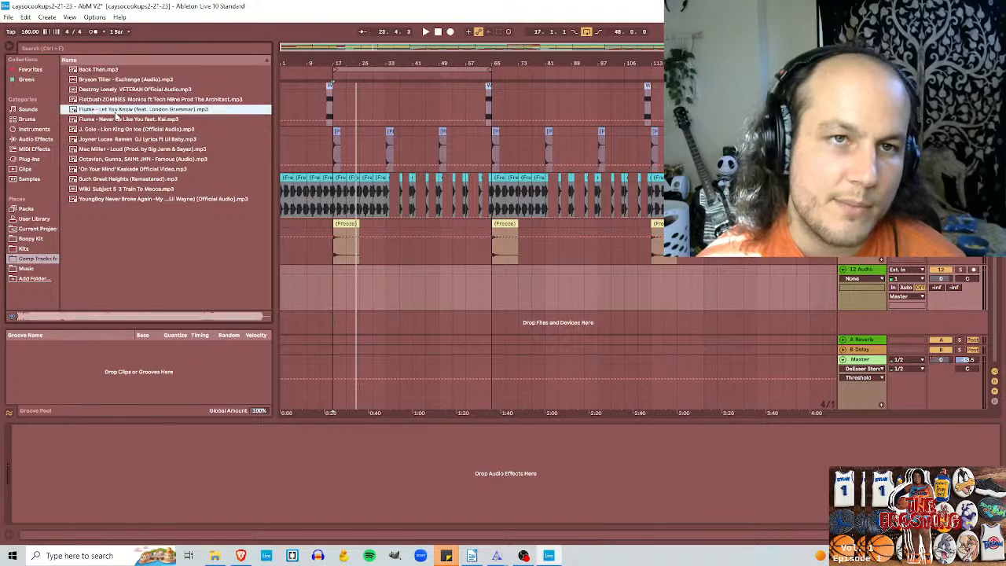
pyautogui.click(117, 118)
pyautogui.click(118, 129)
pyautogui.click(119, 139)
pyautogui.click(119, 149)
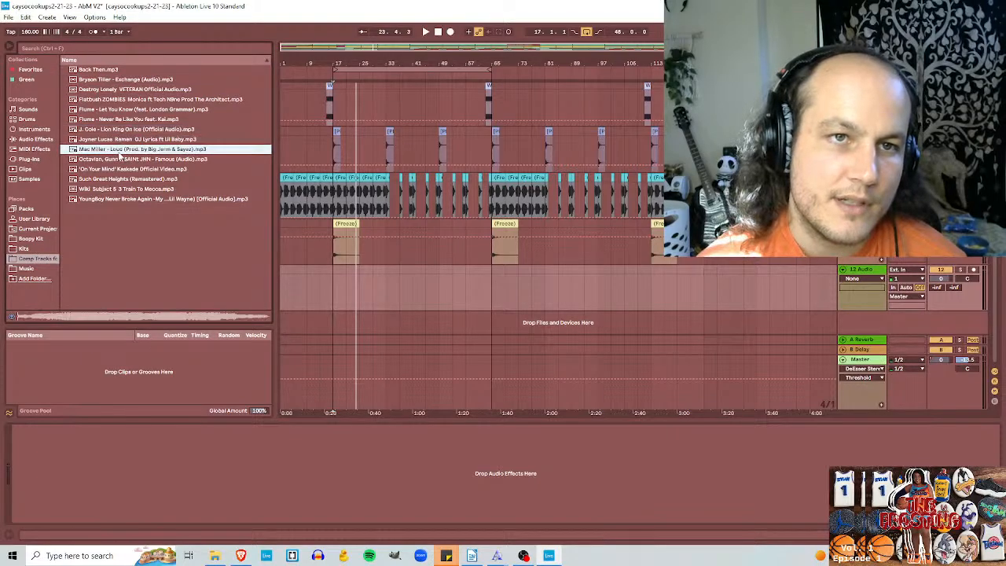
pyautogui.click(121, 159)
pyautogui.click(122, 169)
pyautogui.click(122, 179)
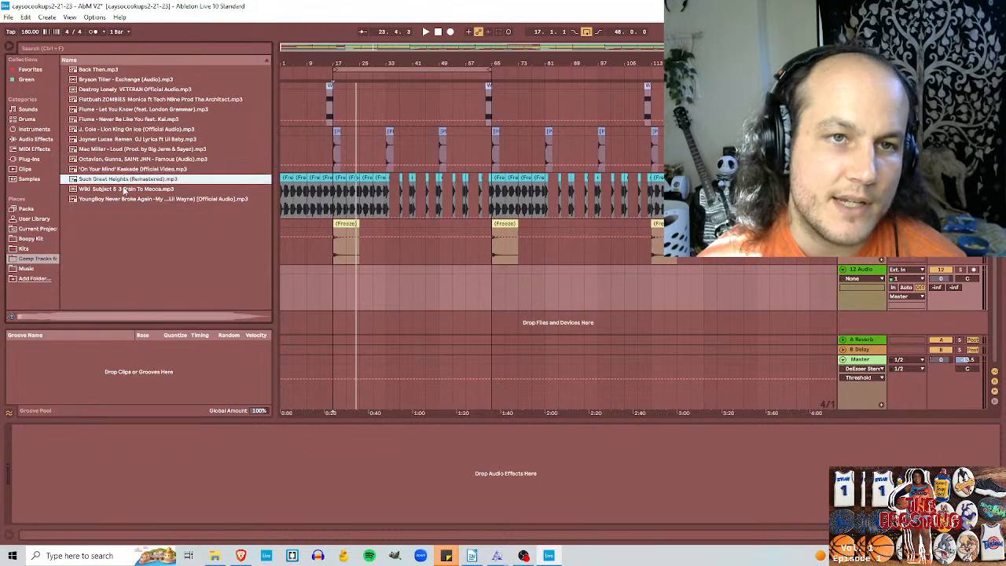
pyautogui.click(124, 189)
pyautogui.click(125, 199)
pyautogui.click(128, 149)
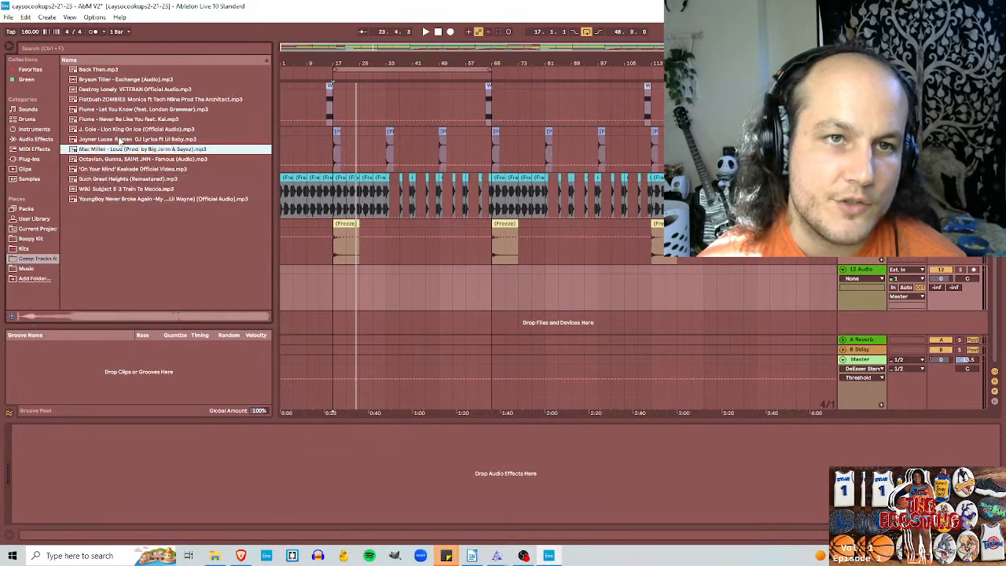
# Step: Place the Joyner Lucas Ramen OJ reference song at bar 1 of the new audio track, mute that track and set the insert marker at bar 29
pyautogui.click(119, 139)
pyautogui.moveTo(113, 141); pyautogui.dragTo(279, 284)
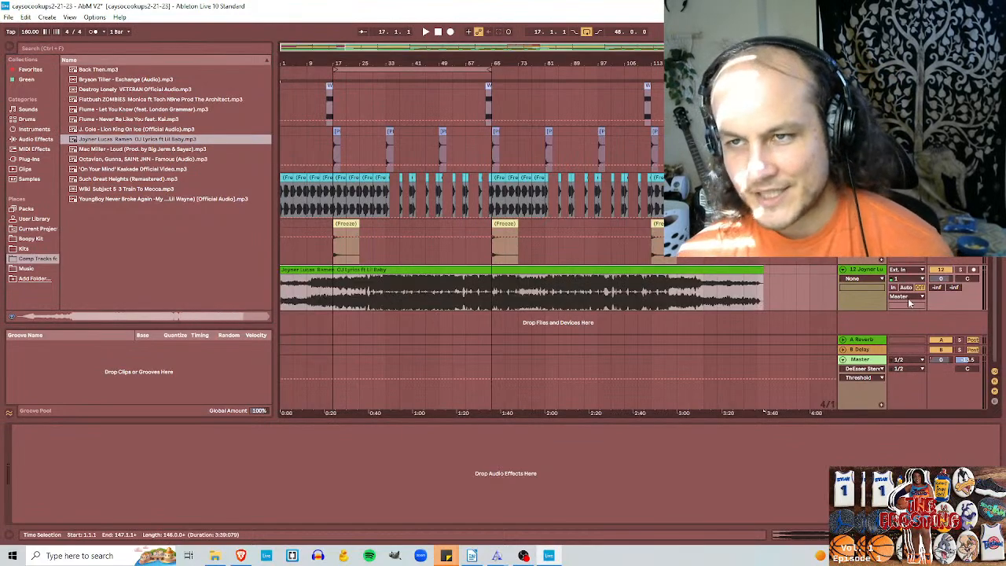
pyautogui.click(949, 271)
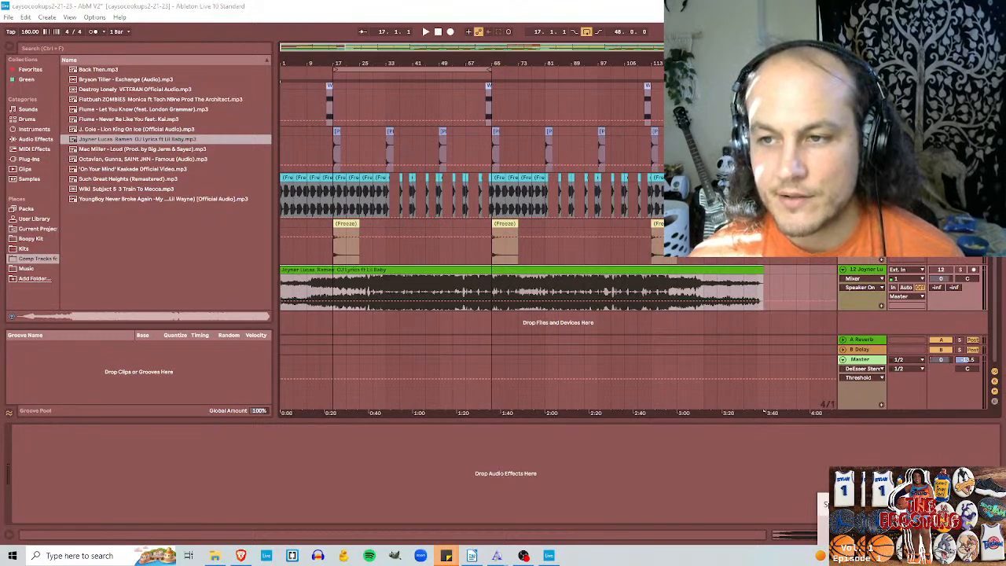
pyautogui.click(338, 288)
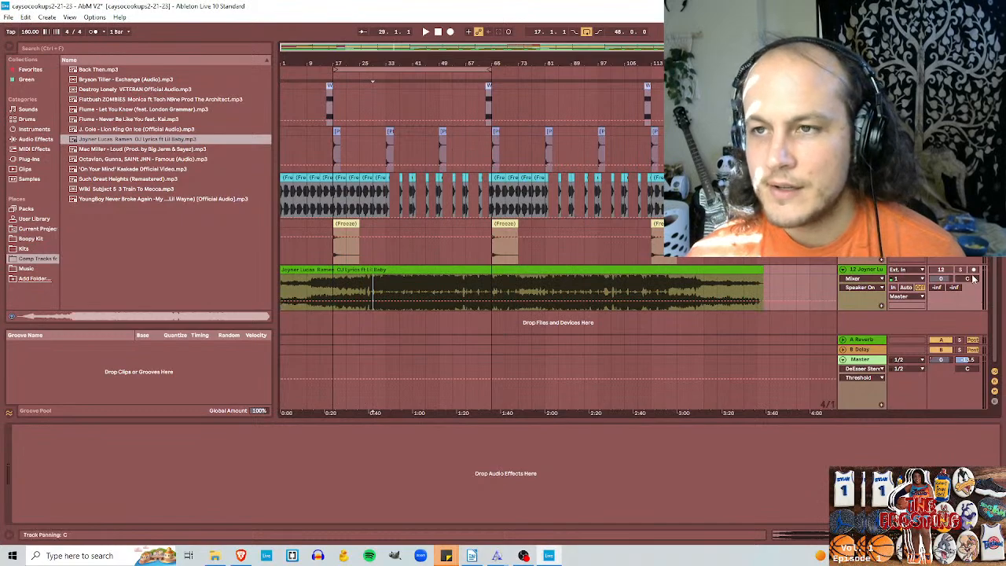
# Step: Review the DeEsser's settings on the Master track and delete the DeEsser from its device chain
pyautogui.click(871, 365)
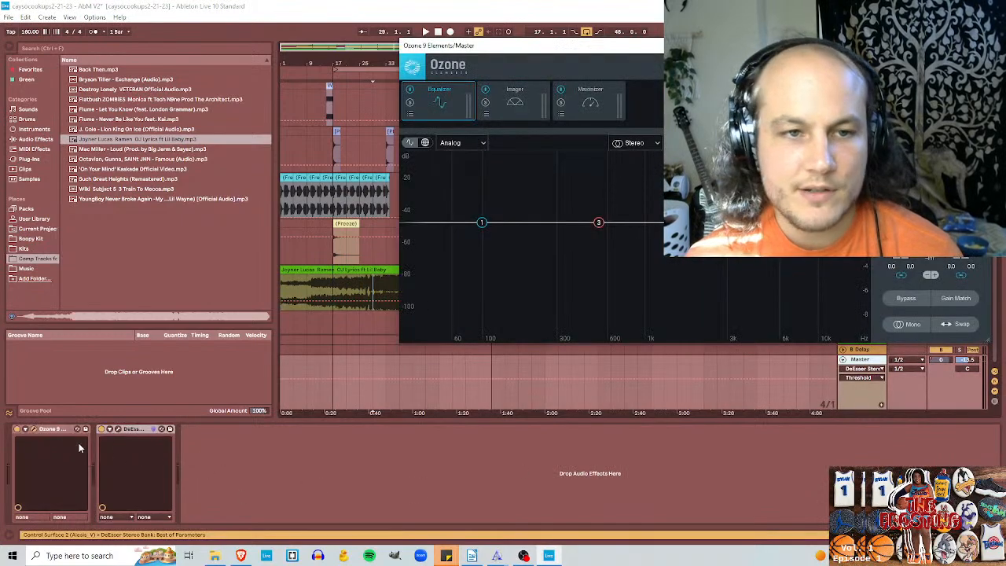
pyautogui.click(144, 429)
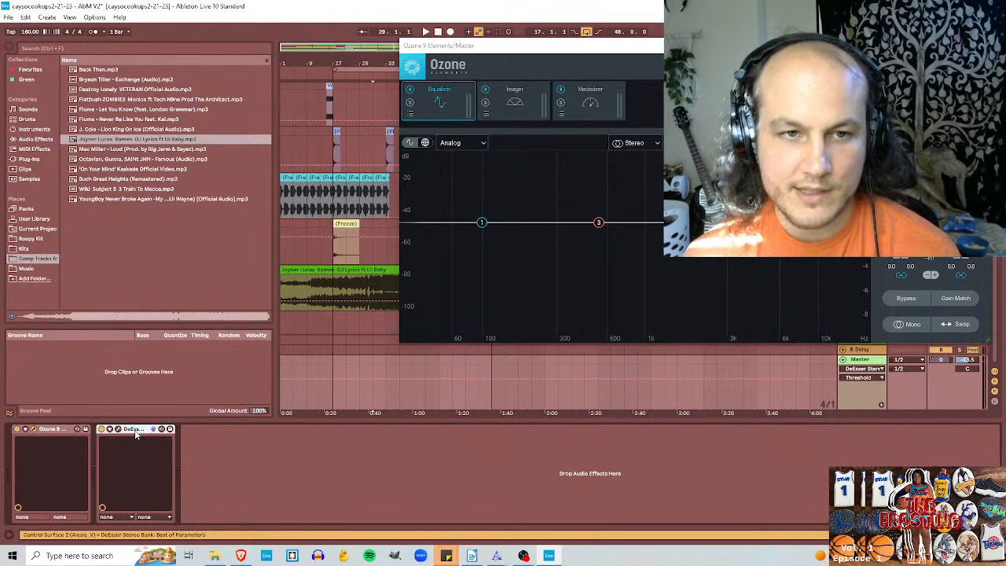
pyautogui.press('Delete')
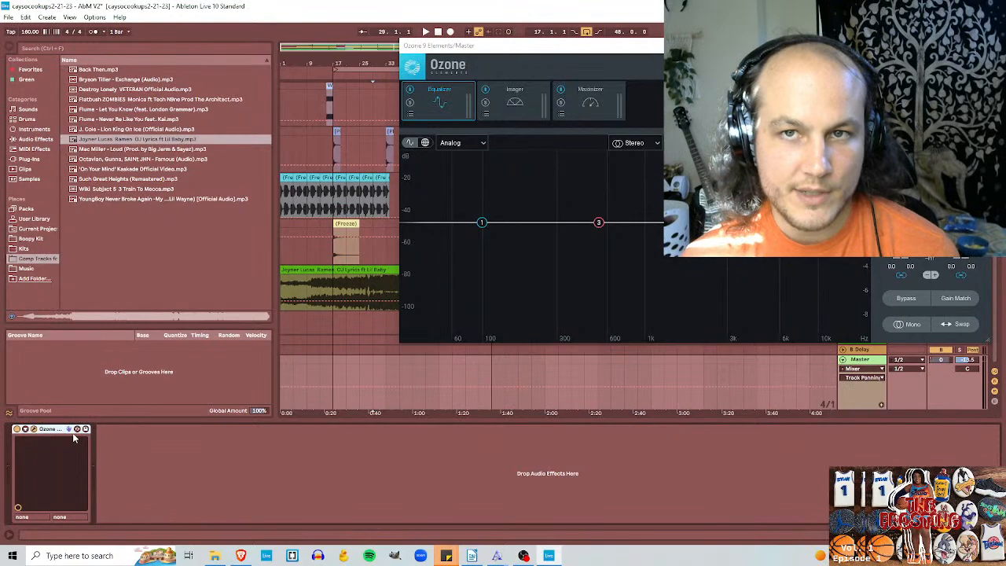
pyautogui.hotkey('ctrl', 'z')
pyautogui.click(118, 429)
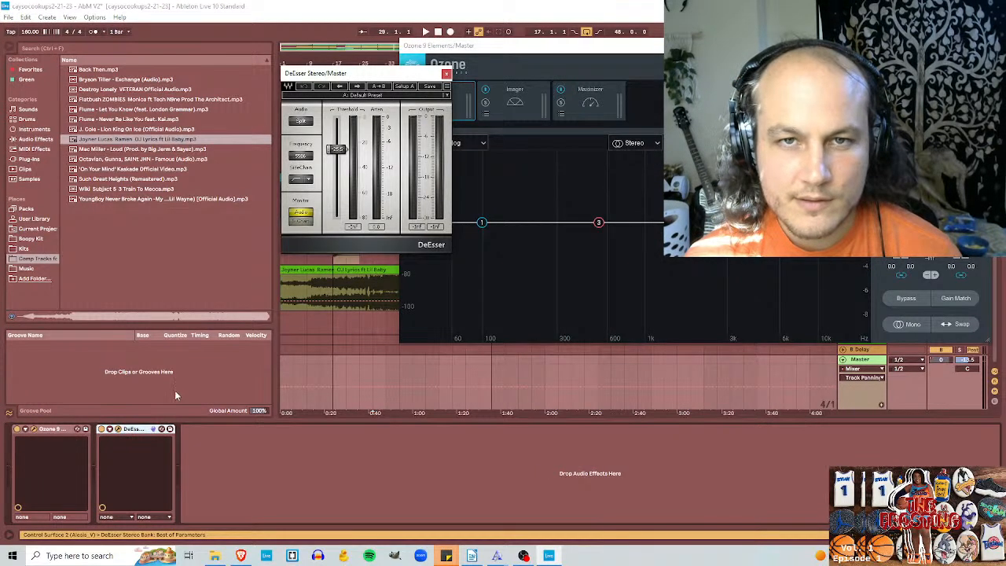
pyautogui.click(446, 74)
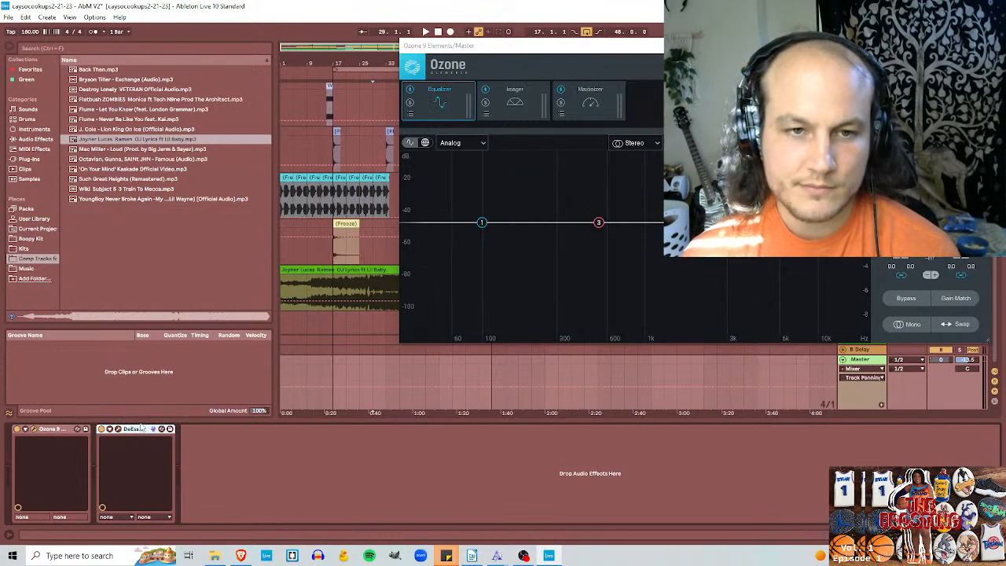
pyautogui.press('Delete')
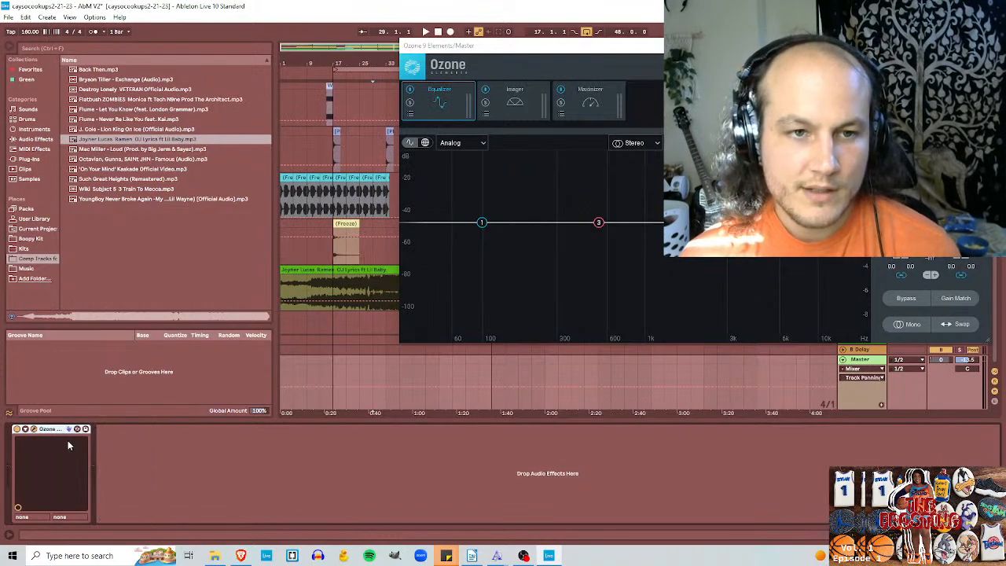
# Step: Switch off Ozone 9 Elements on the Master track and close its plug-in window
pyautogui.click(18, 430)
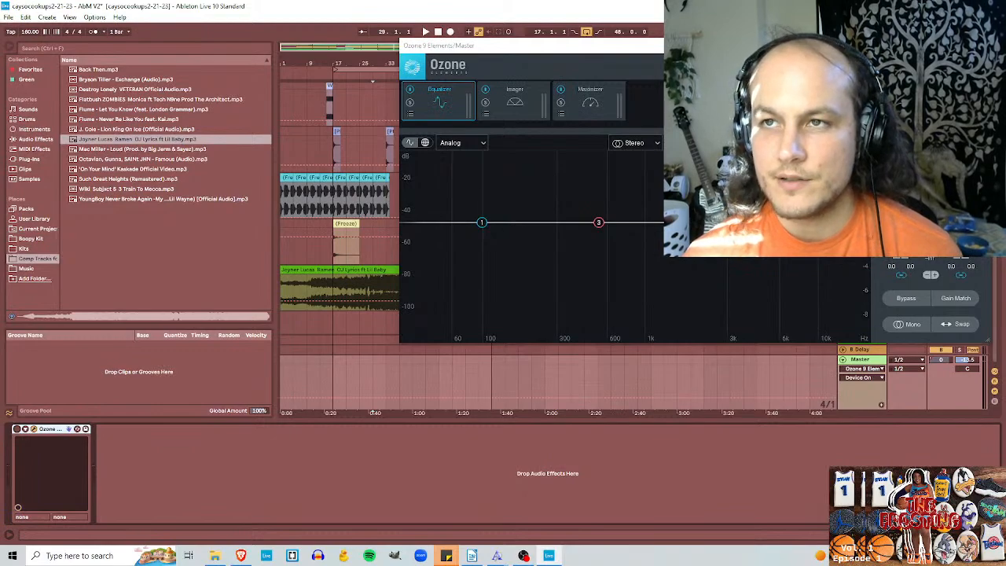
pyautogui.moveTo(892, 51); pyautogui.dragTo(638, 57)
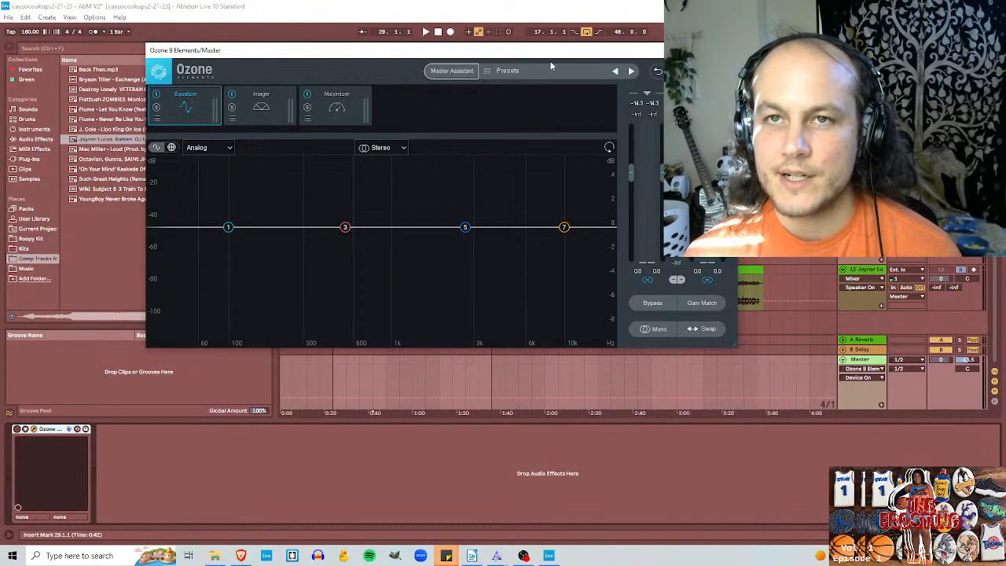
pyautogui.moveTo(559, 52); pyautogui.dragTo(543, 360)
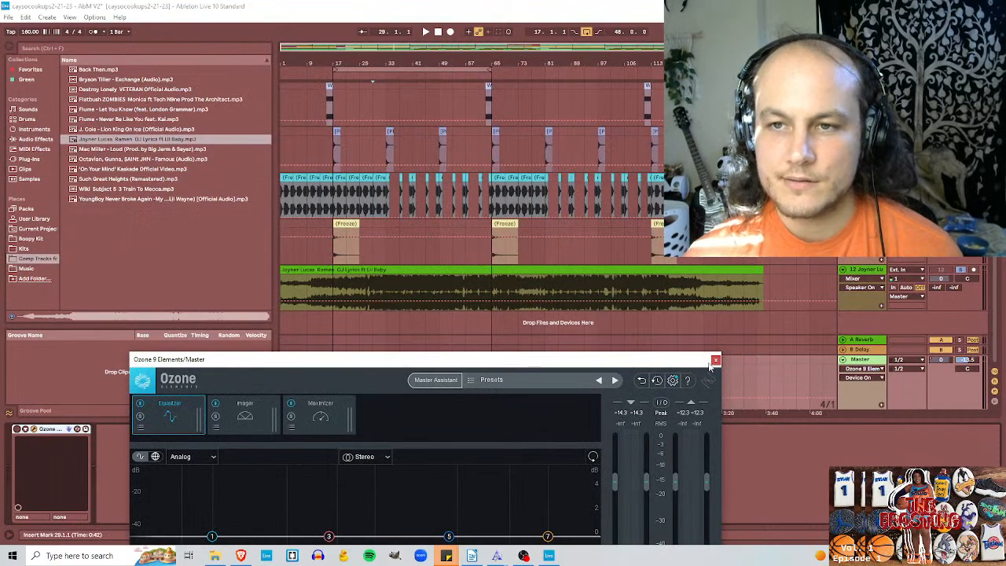
pyautogui.click(715, 360)
# Step: Audition the Joyner Lucas reference clip from bar 33, set the insert marker to bar 37 and solo the reference track for playback
pyautogui.click(399, 283)
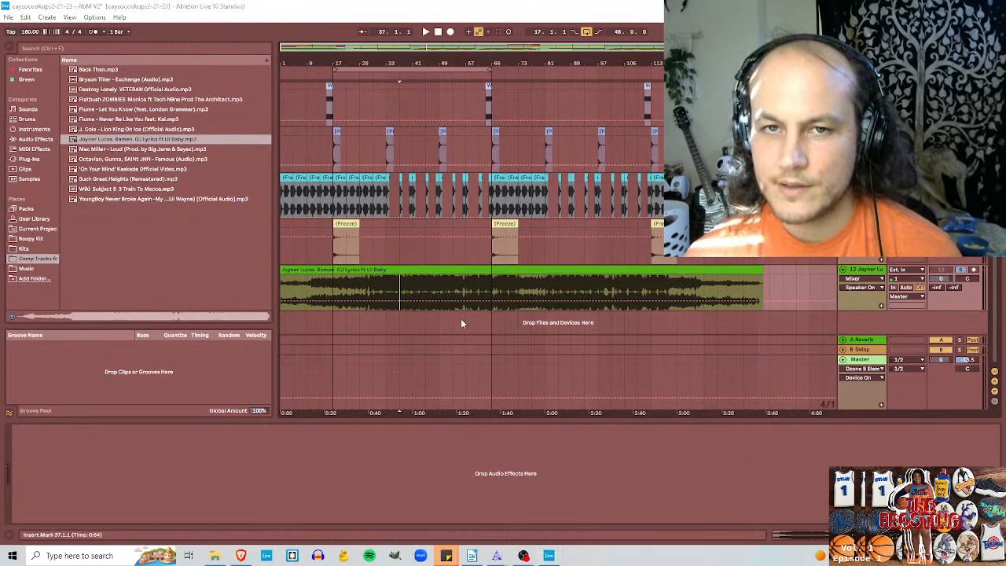
pyautogui.click(374, 288)
pyautogui.press('space')
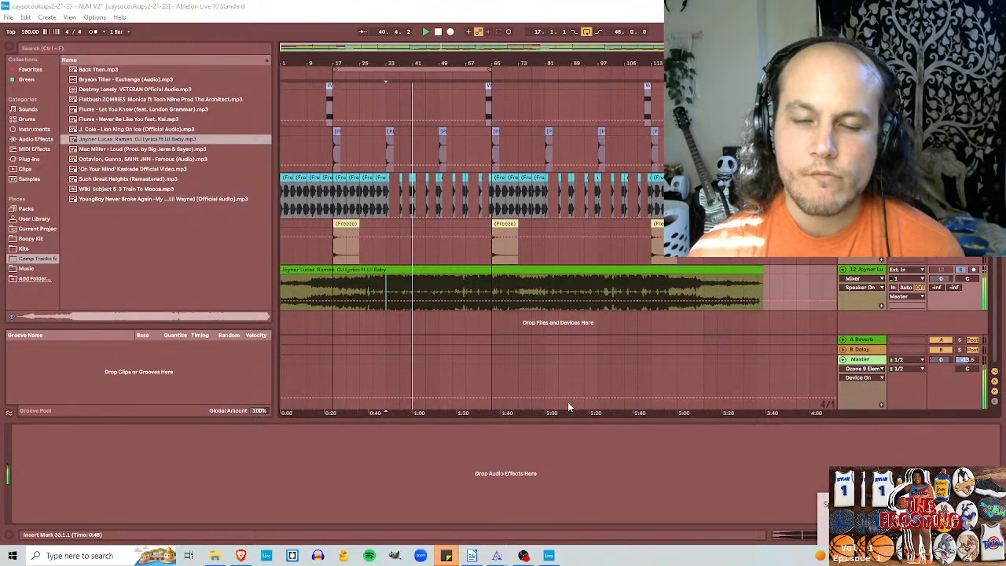
pyautogui.click(406, 288)
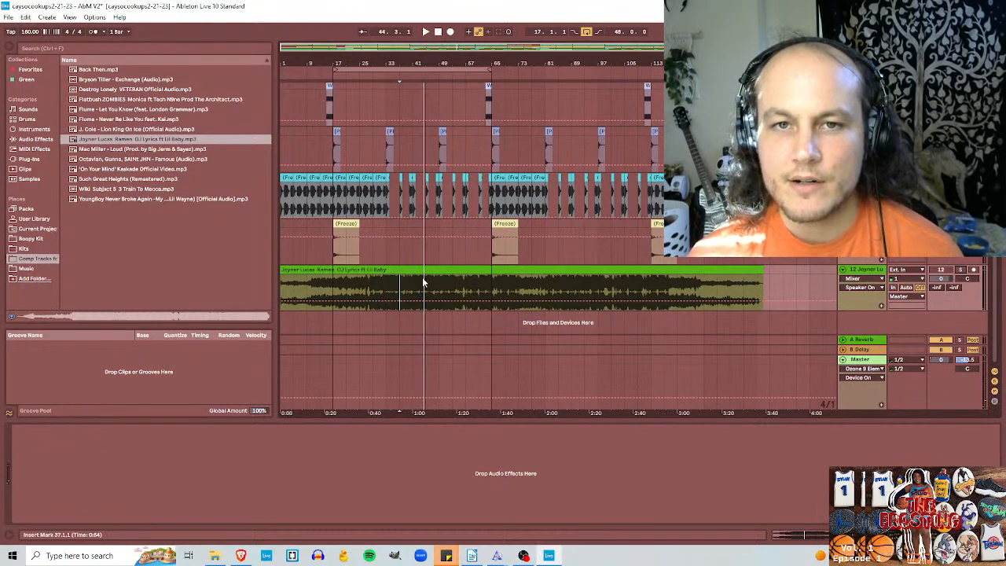
pyautogui.press('space')
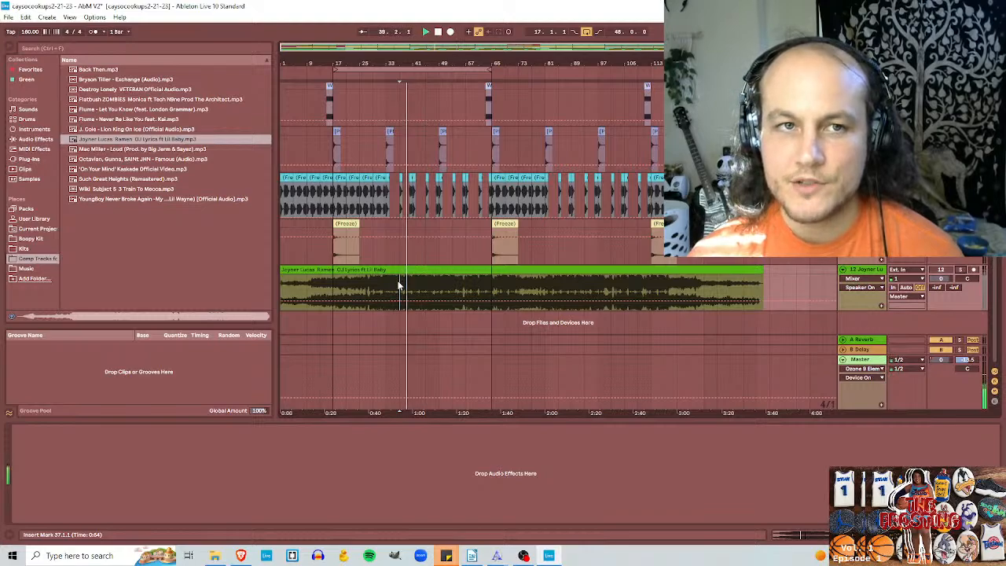
pyautogui.click(960, 271)
# Step: Switch to OBS to check the Audio Mixer levels while the reference song plays, then return to Ableton Live and toggle playback
pyautogui.click(534, 557)
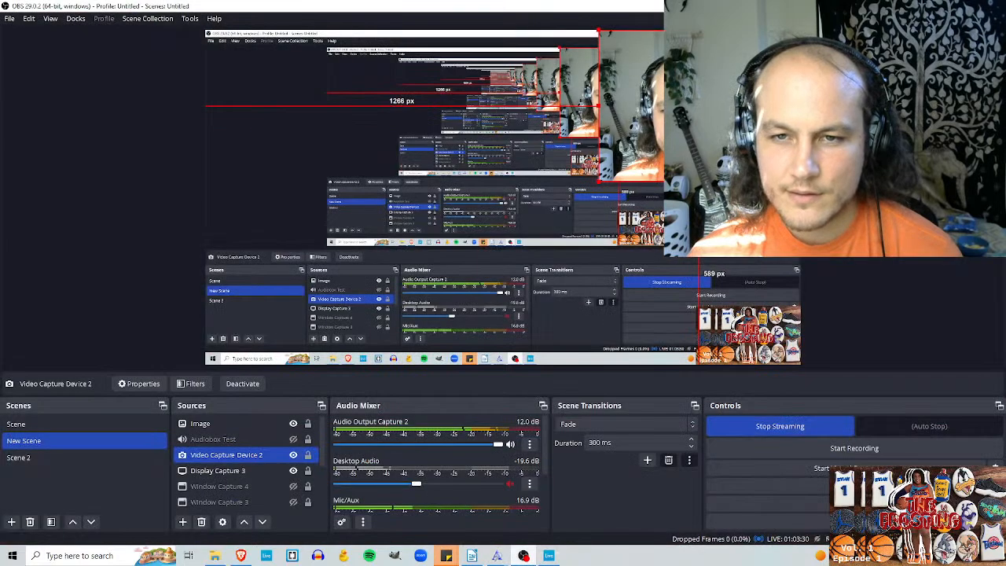
pyautogui.click(524, 556)
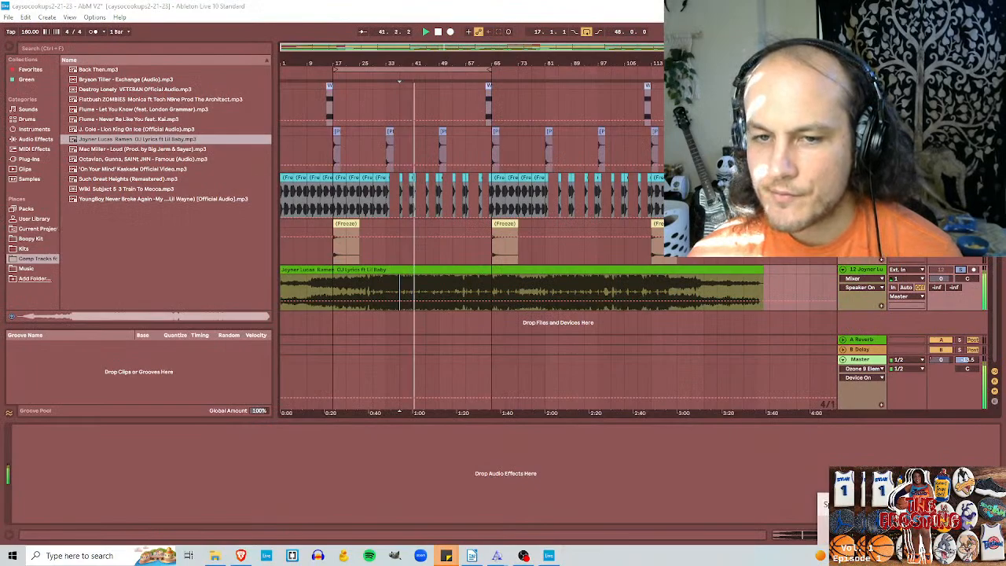
pyautogui.click(524, 556)
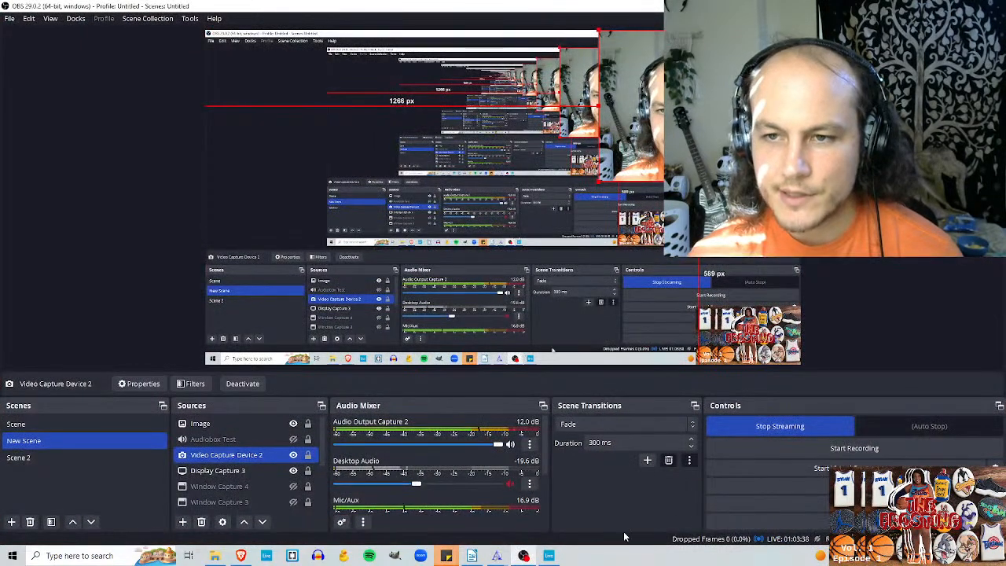
pyautogui.click(548, 556)
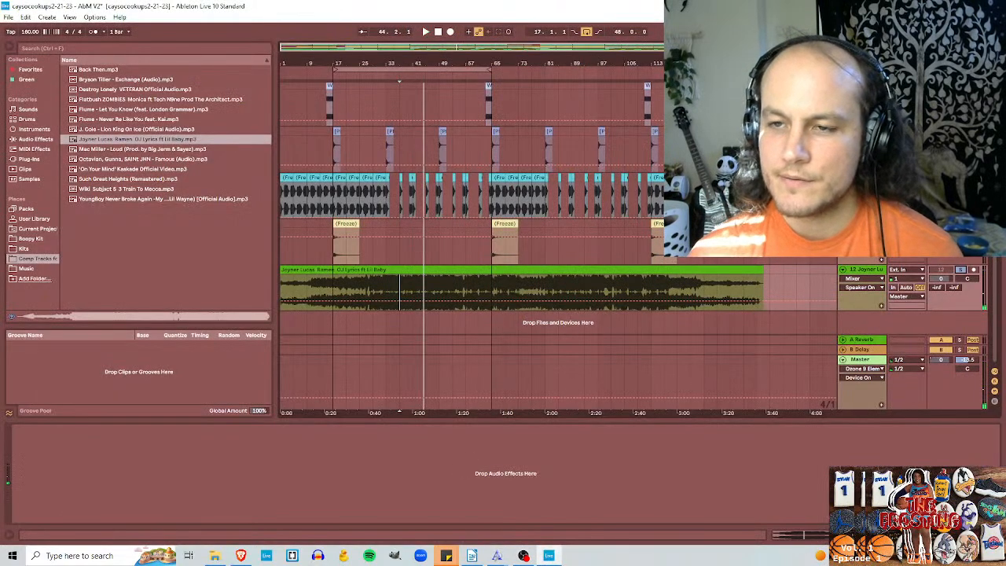
pyautogui.press('space')
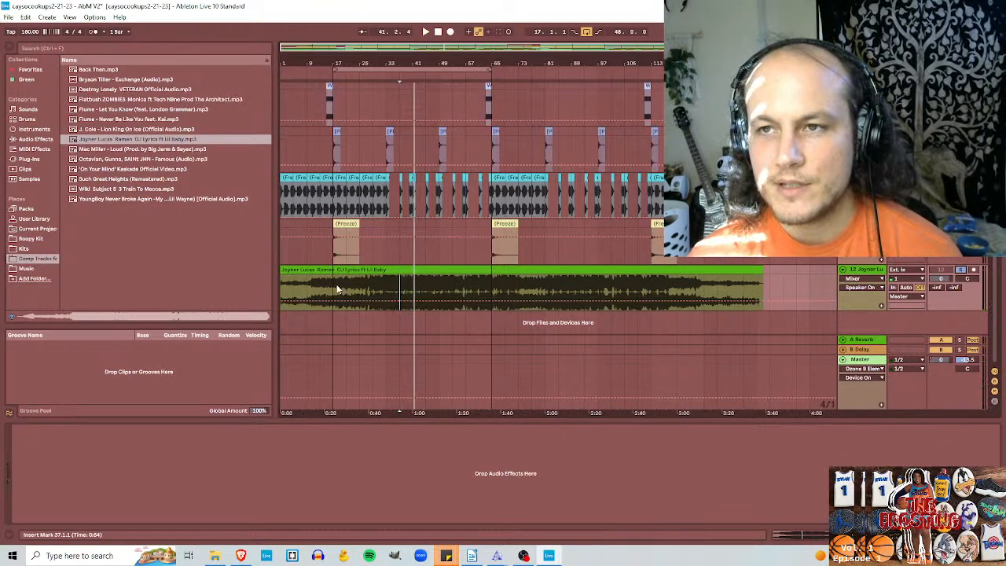
# Step: Play the beat from bar 37 and check the individual track levels in the Session View mixer
pyautogui.press('Tab')
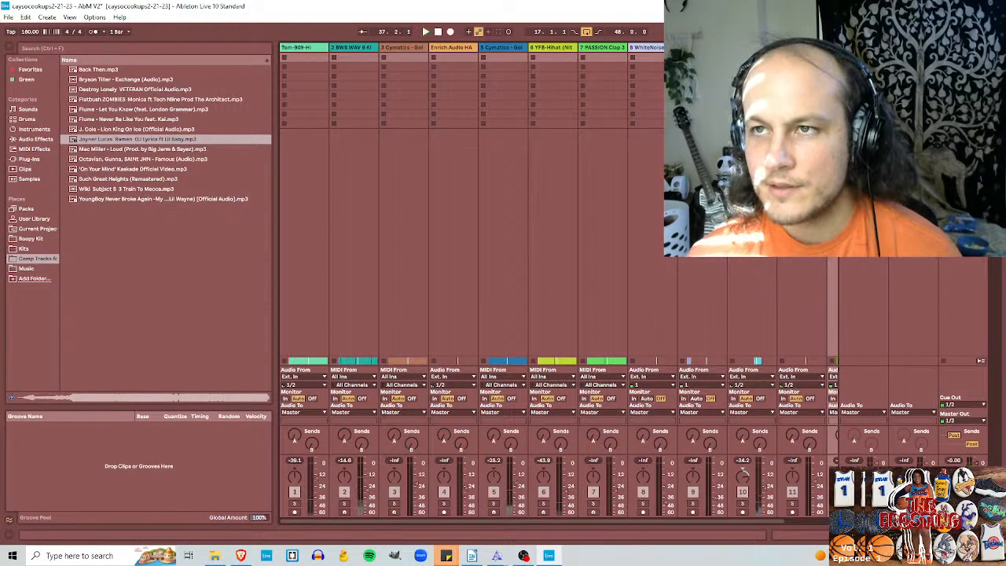
pyautogui.press('Tab')
pyautogui.scroll(-3, 906, 333)
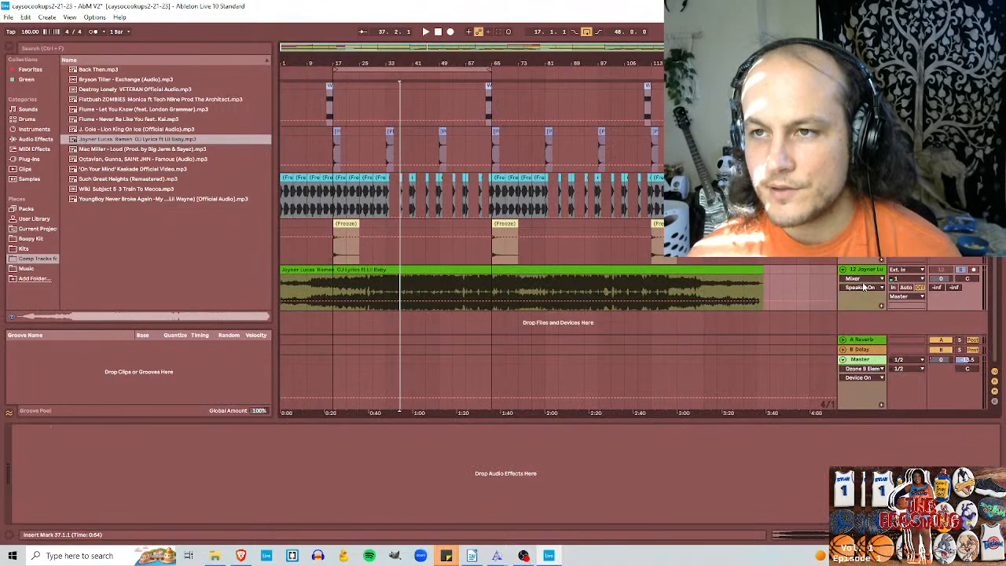
pyautogui.press('Tab')
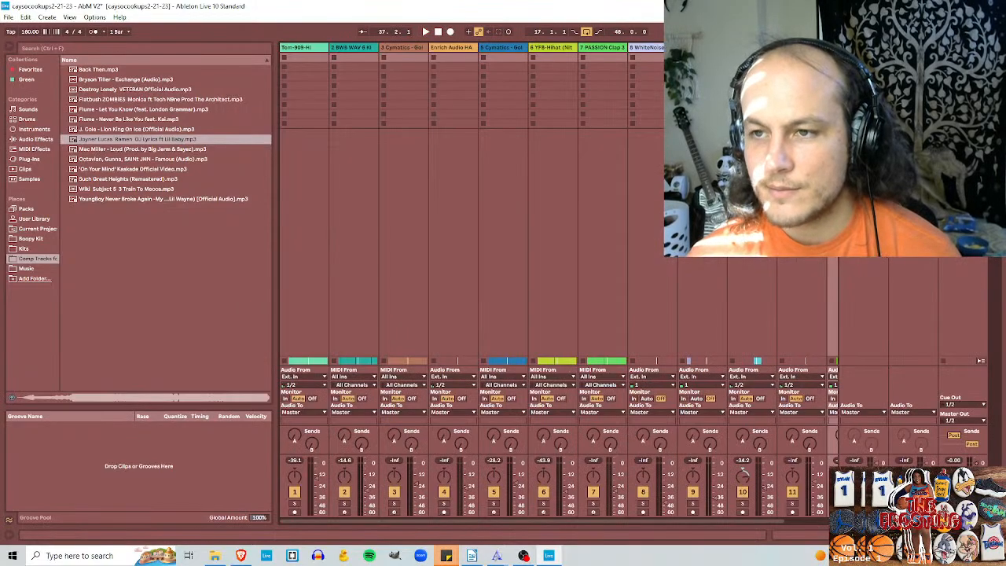
pyautogui.press('space')
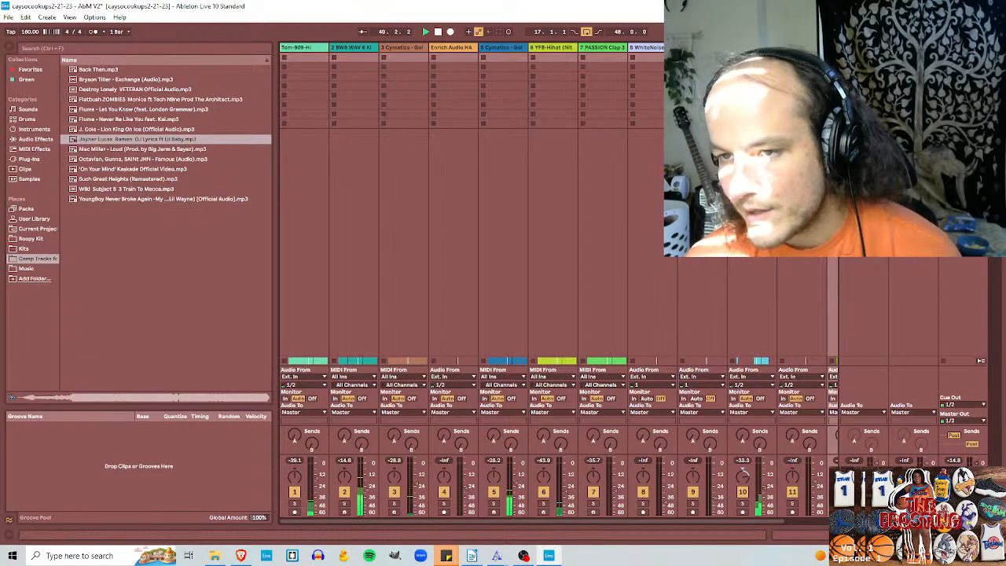
pyautogui.press('Tab')
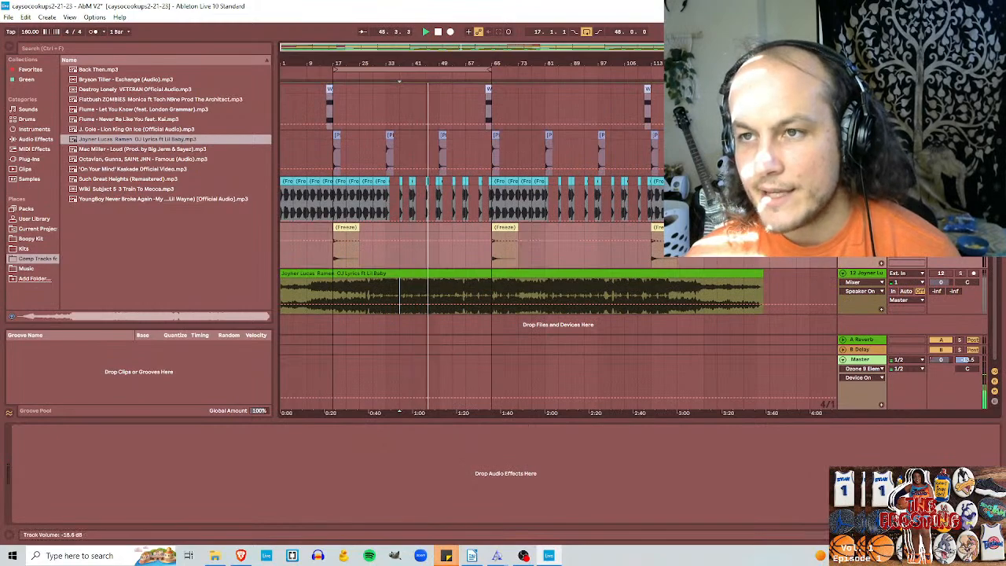
# Step: Look over the beat's tracks in the Arrangement View and recheck their mixer levels during playback
pyautogui.scroll(1, 471, 236)
pyautogui.scroll(5, 471, 236)
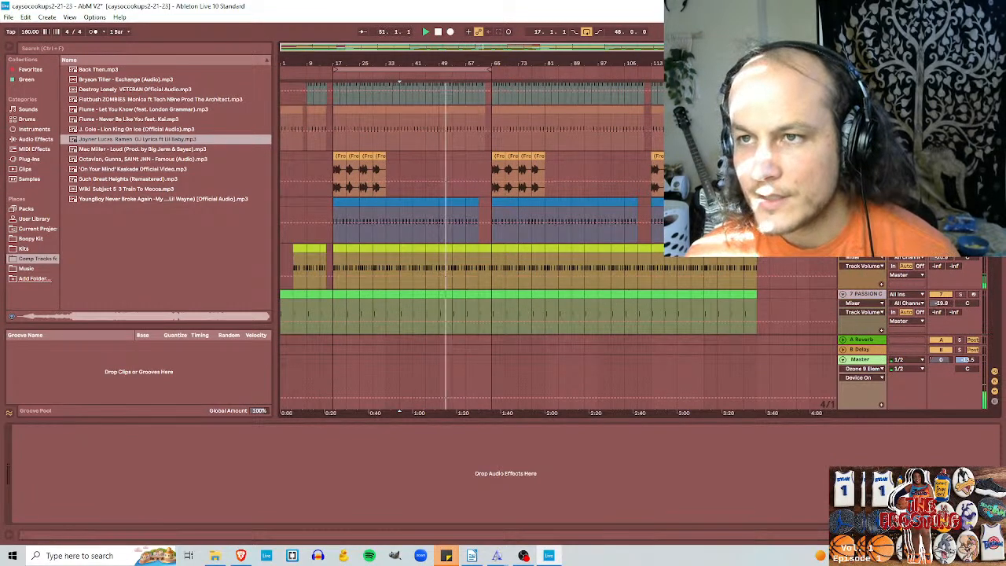
pyautogui.scroll(3, 472, 236)
pyautogui.press('Tab')
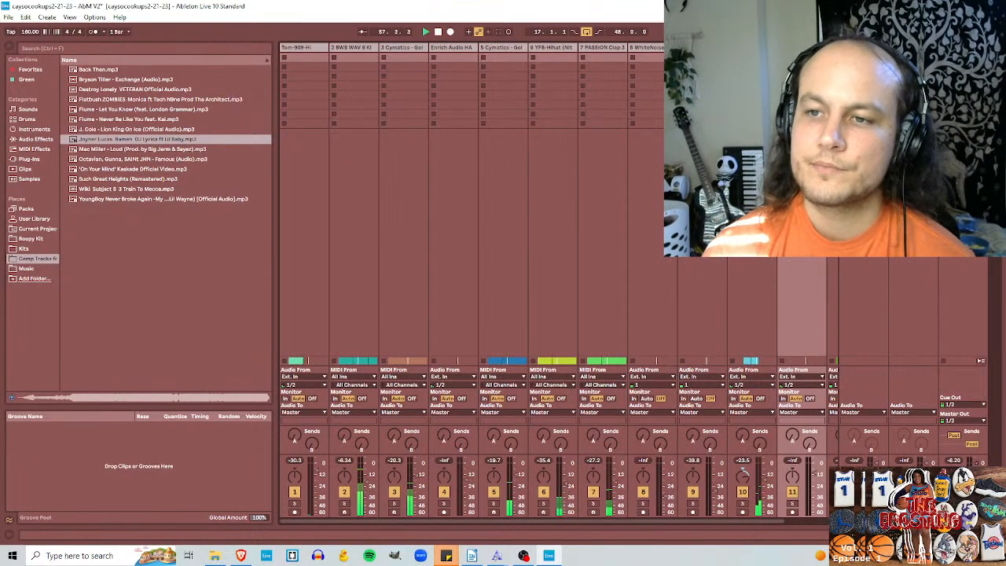
pyautogui.press('Tab')
pyautogui.scroll(-5, 979, 377)
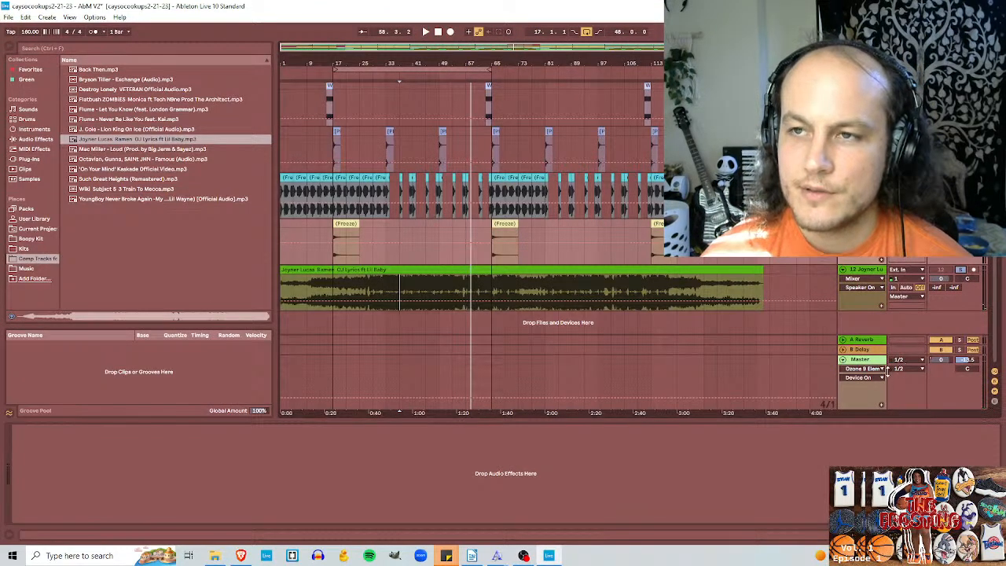
# Step: Compare the soloed reference with the beat from bar 37 by playing it and unsoloing its track
pyautogui.press('space')
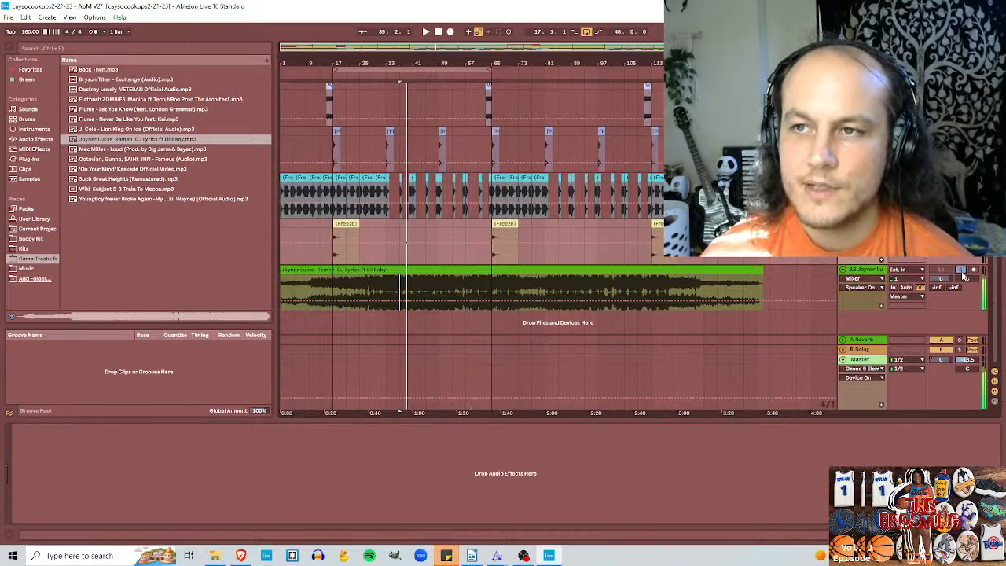
pyautogui.click(961, 271)
pyautogui.press('space')
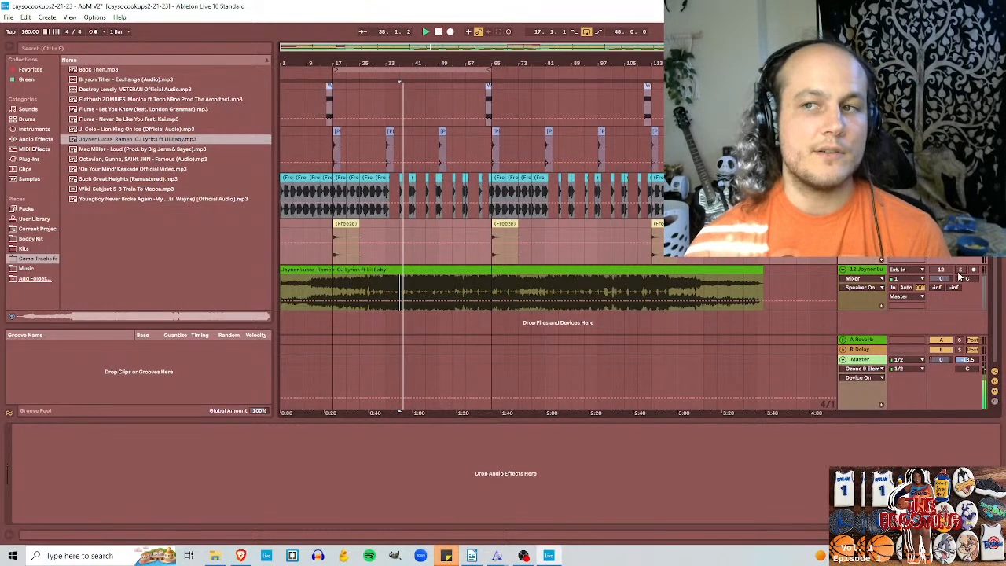
# Step: Switch Ozone 9 Elements back on in the Master track and set its Maximizer threshold to -4.2 dB
pyautogui.click(874, 390)
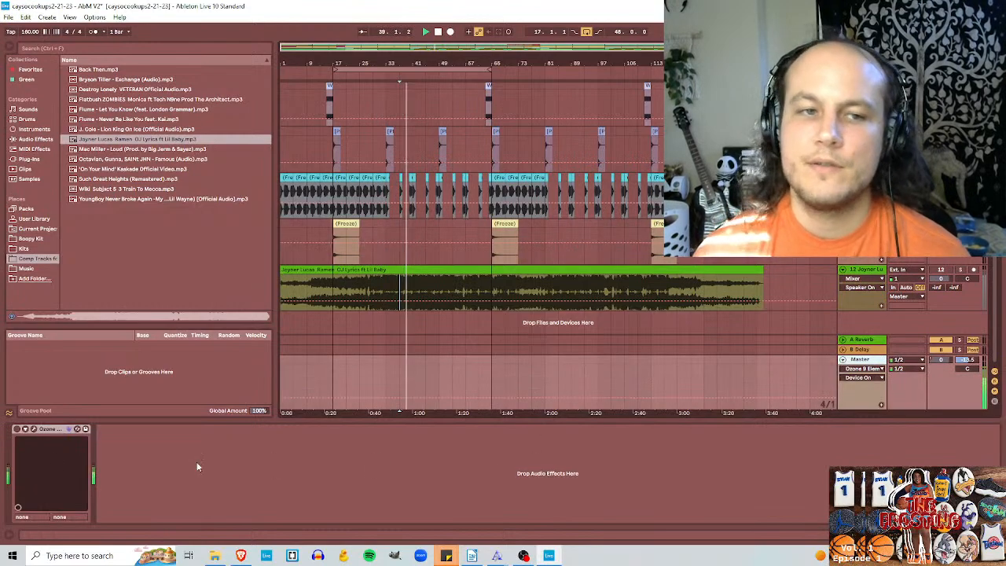
pyautogui.click(17, 429)
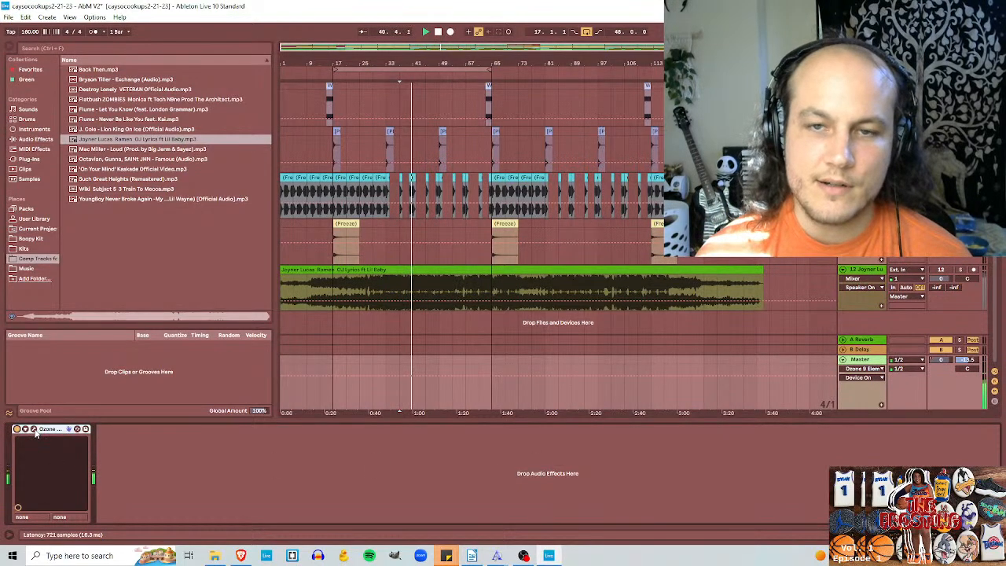
pyautogui.click(35, 431)
pyautogui.moveTo(348, 245); pyautogui.dragTo(405, 120)
pyautogui.click(376, 177)
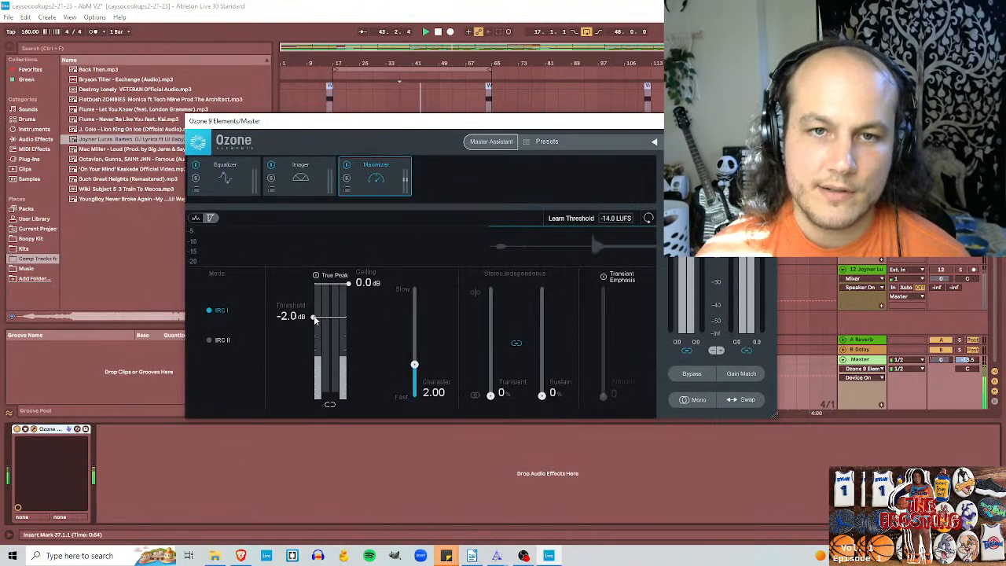
pyautogui.moveTo(314, 318); pyautogui.dragTo(315, 339)
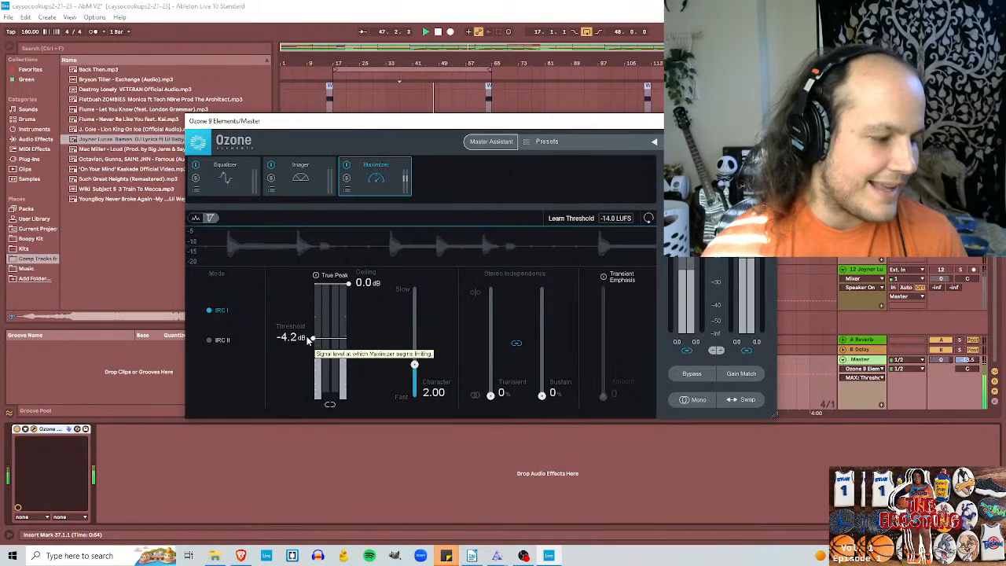
# Step: Set the insert marker to bar 85 and listen to the soloed reference song with Ozone bypassed on the Master track
pyautogui.click(555, 94)
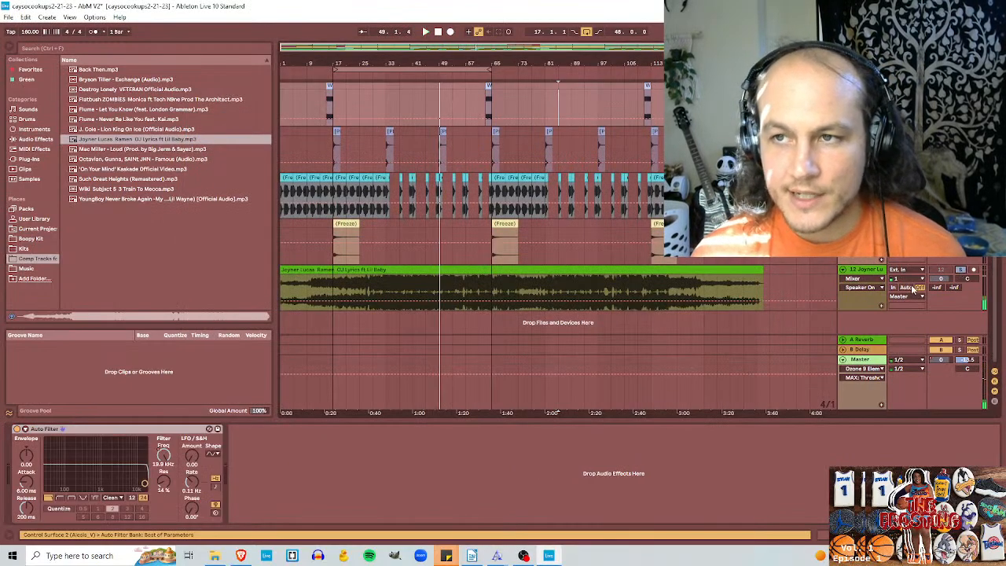
pyautogui.click(862, 378)
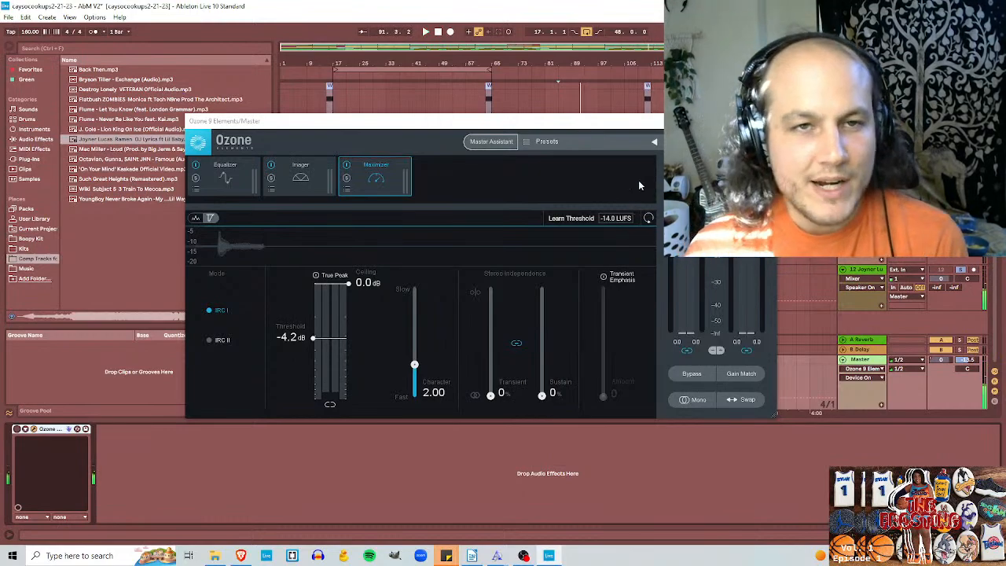
pyautogui.press('space')
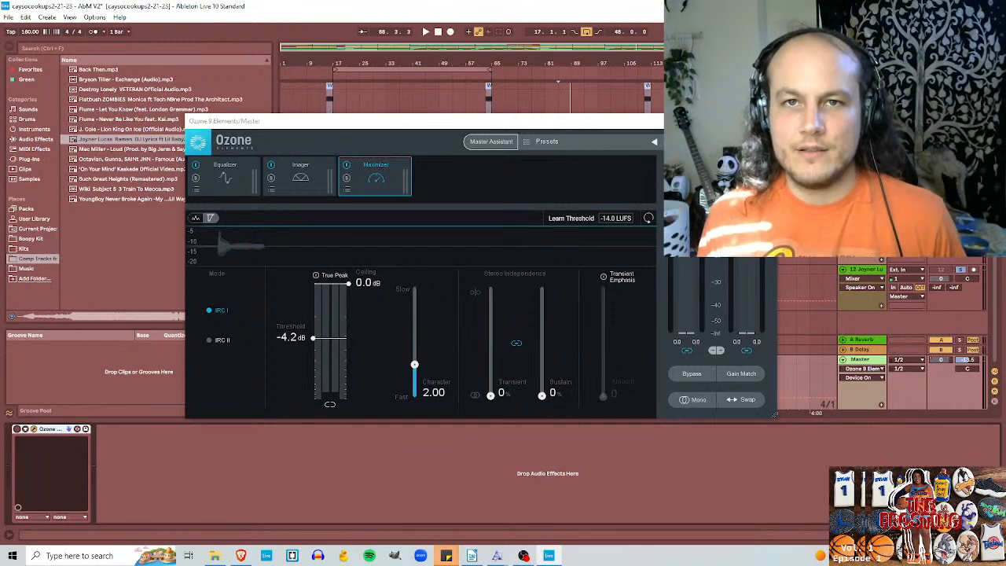
pyautogui.press('space')
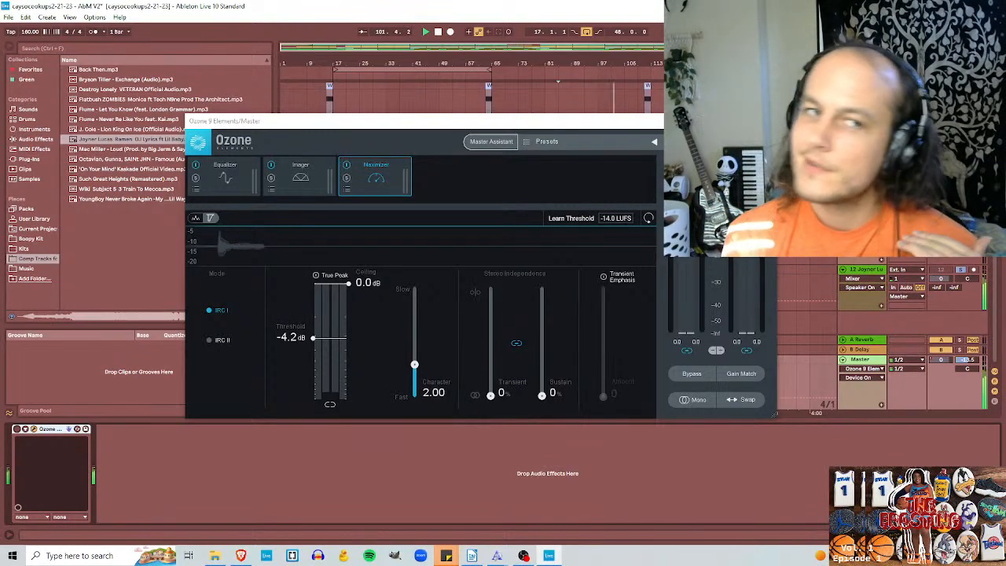
pyautogui.press('space')
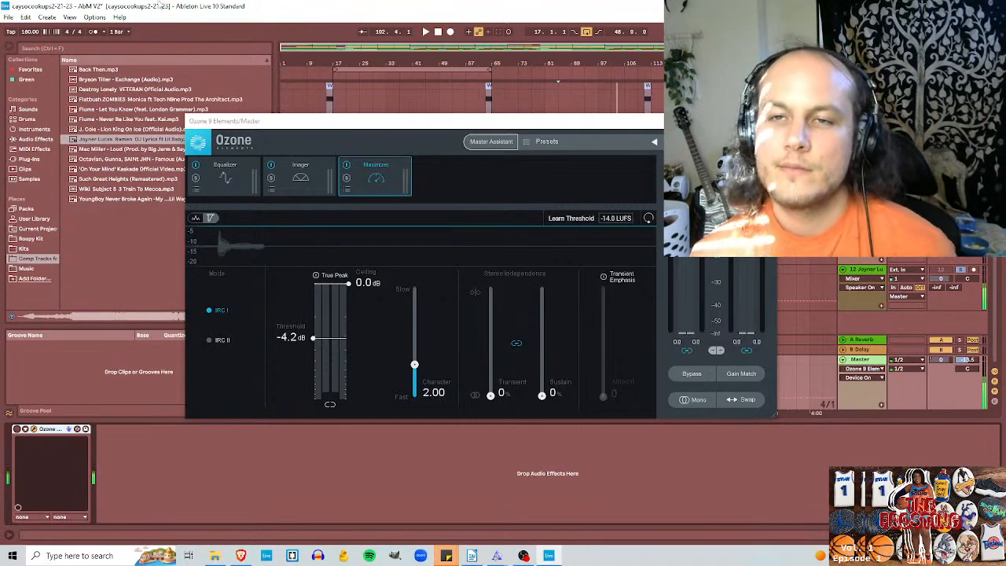
# Step: Unsolo the reference track, play the beat from bar 85 through Ozone and set the Maximizer threshold to -8.4 dB
pyautogui.moveTo(393, 123); pyautogui.dragTo(417, 309)
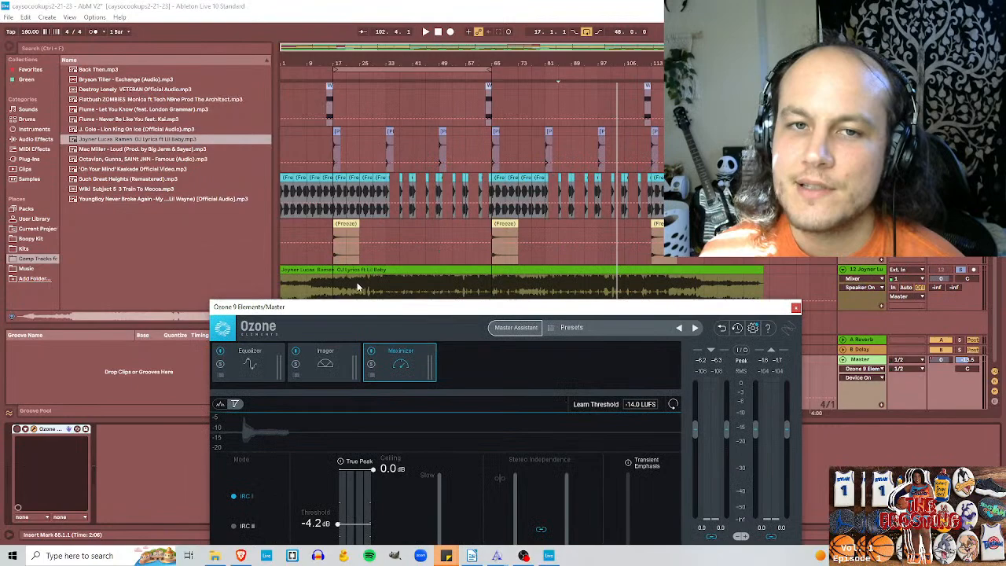
pyautogui.click(962, 270)
pyautogui.moveTo(673, 308); pyautogui.dragTo(660, 154)
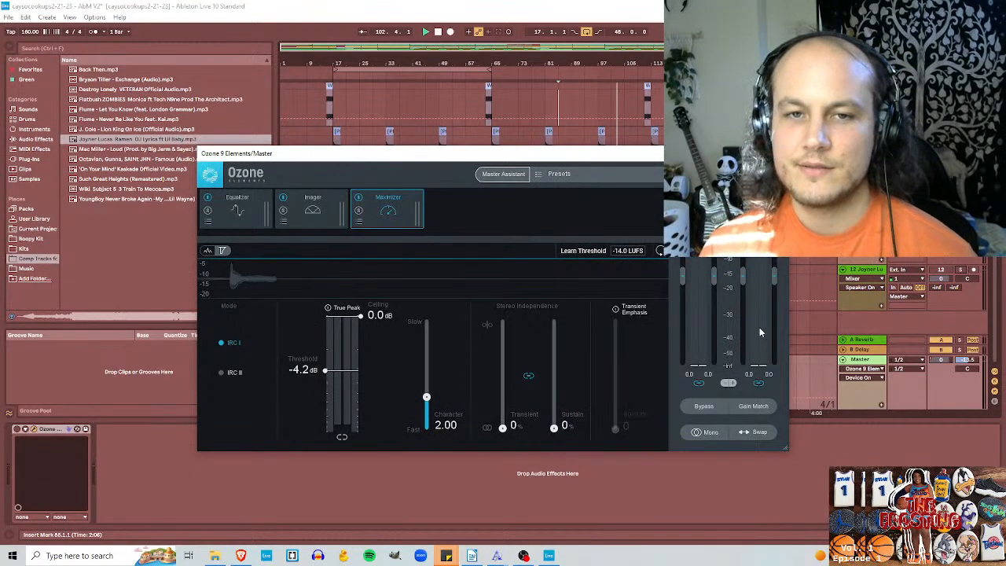
pyautogui.press('space')
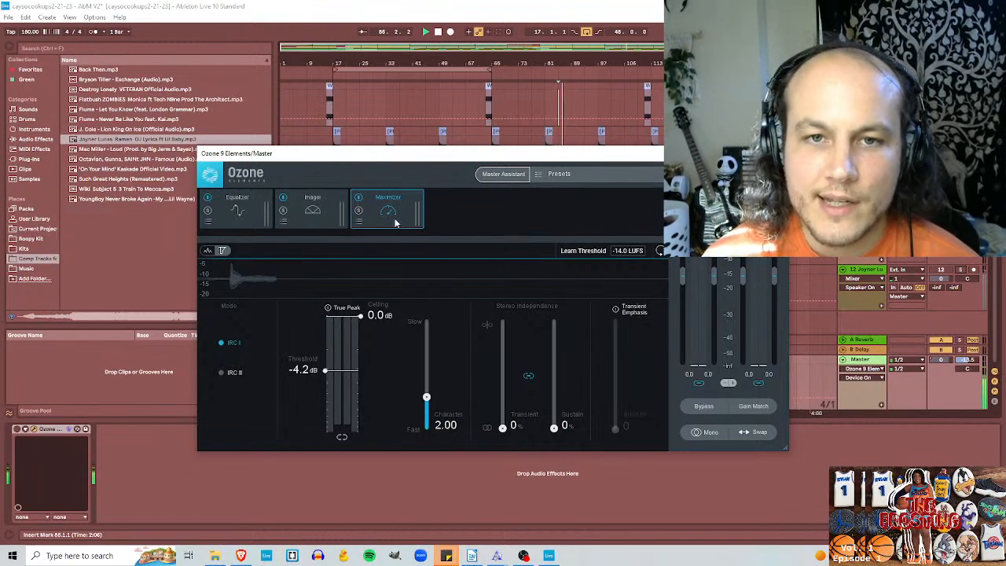
pyautogui.moveTo(335, 386)
pyautogui.mouseDown()
pyautogui.moveTo(329, 402)
pyautogui.moveTo(328, 375)
pyautogui.moveTo(327, 399)
pyautogui.mouseUp()
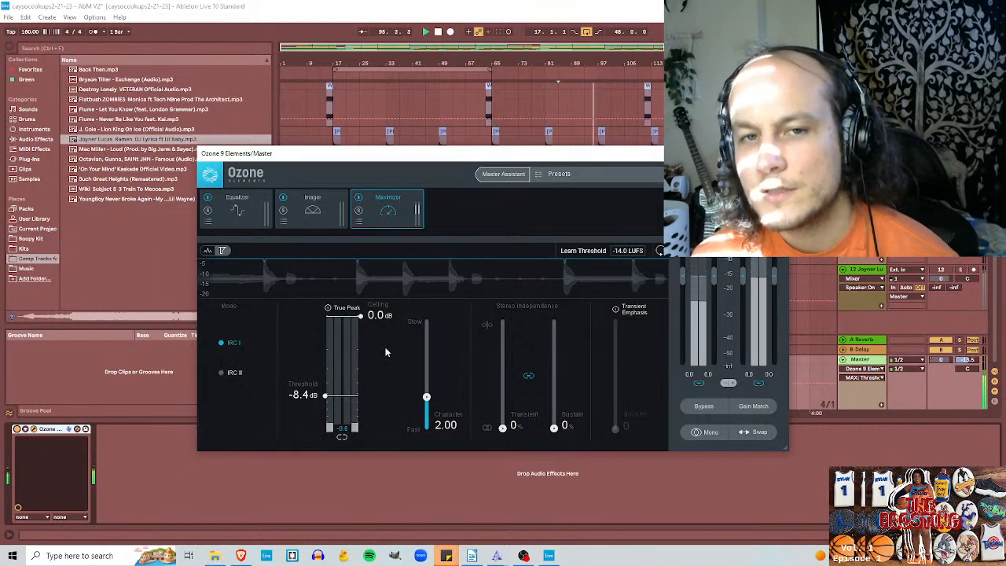
# Step: Set the Maximizer's ceiling to -0.6 dB and its threshold to -9.7 dB, and close the Ozone window
pyautogui.moveTo(362, 323)
pyautogui.mouseDown()
pyautogui.moveTo(363, 366)
pyautogui.moveTo(363, 318)
pyautogui.moveTo(363, 332)
pyautogui.mouseUp()
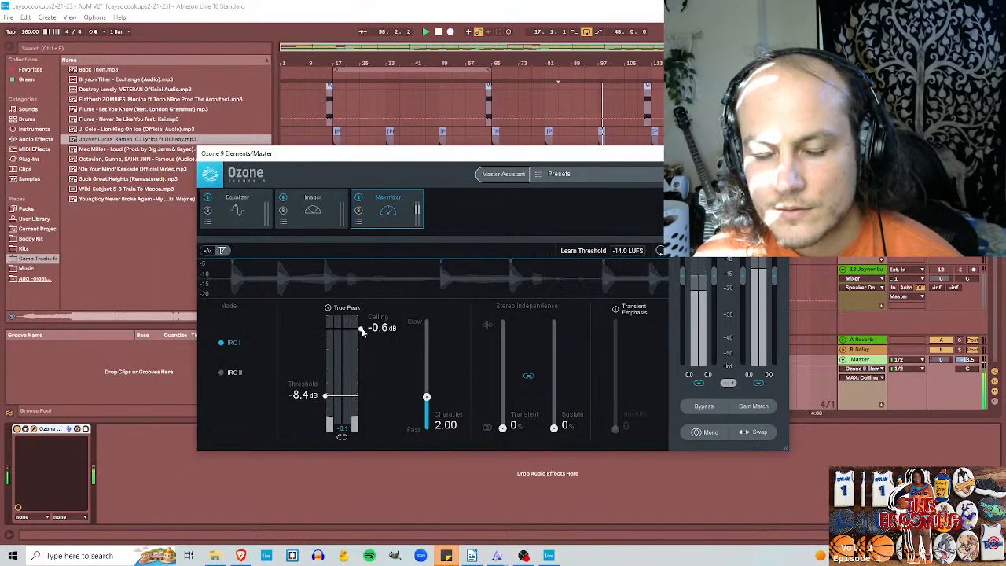
pyautogui.moveTo(325, 395)
pyautogui.mouseDown()
pyautogui.moveTo(326, 386)
pyautogui.moveTo(325, 422)
pyautogui.moveTo(322, 378)
pyautogui.moveTo(324, 424)
pyautogui.moveTo(330, 404)
pyautogui.mouseUp()
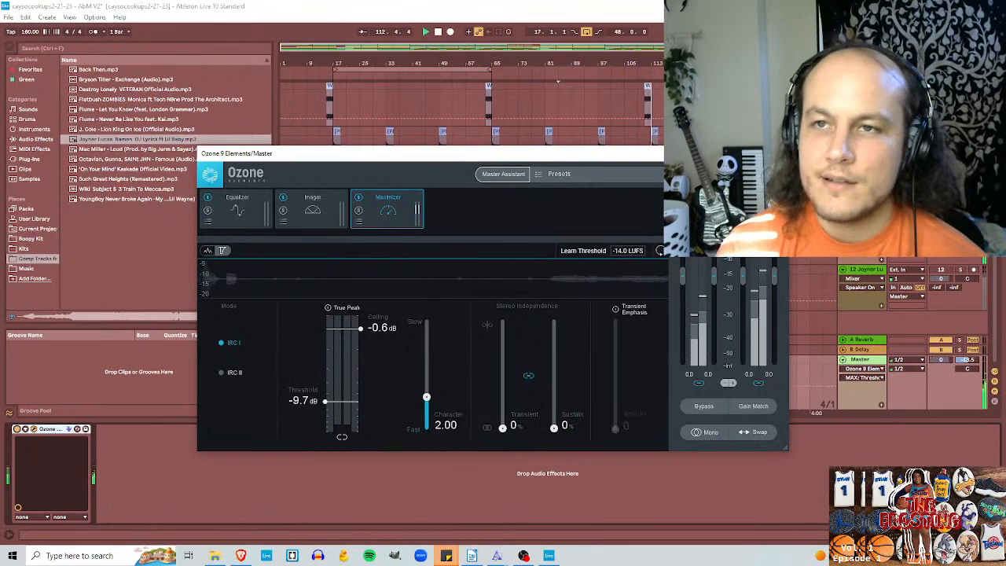
pyautogui.click(657, 153)
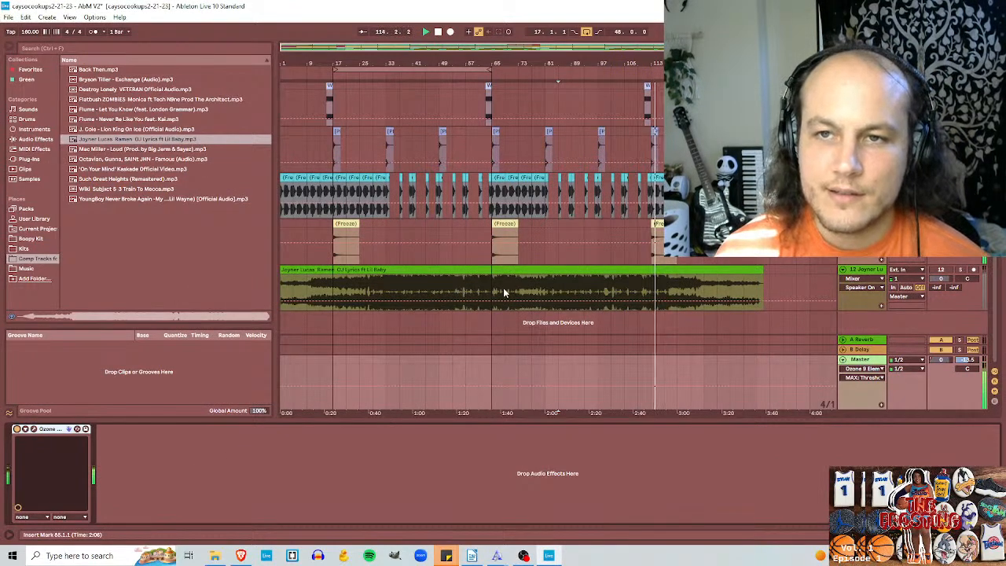
# Step: Set the insert marker to bar 81 and play the soloed reference song with Ozone bypassed on the Master track
pyautogui.click(544, 287)
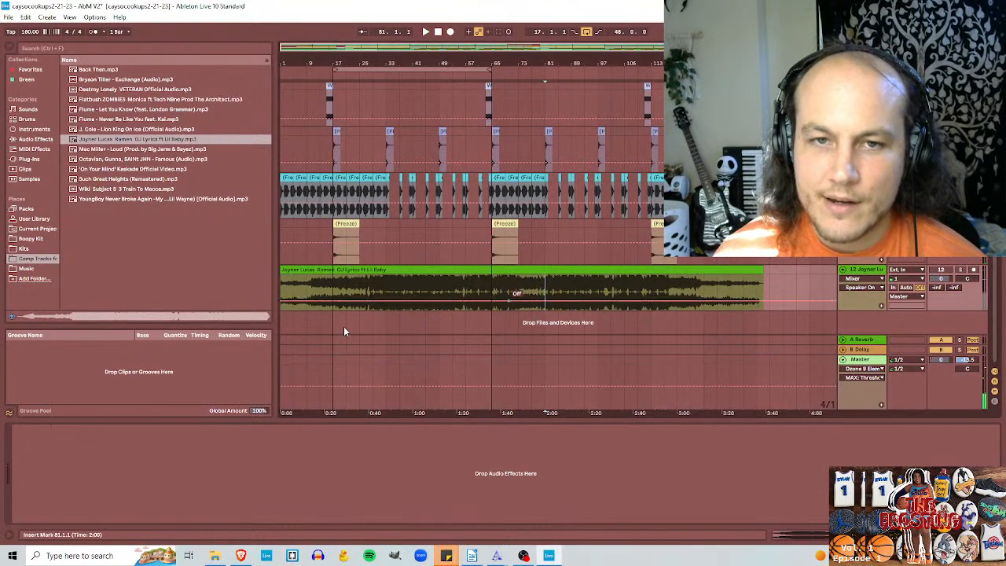
pyautogui.click(860, 359)
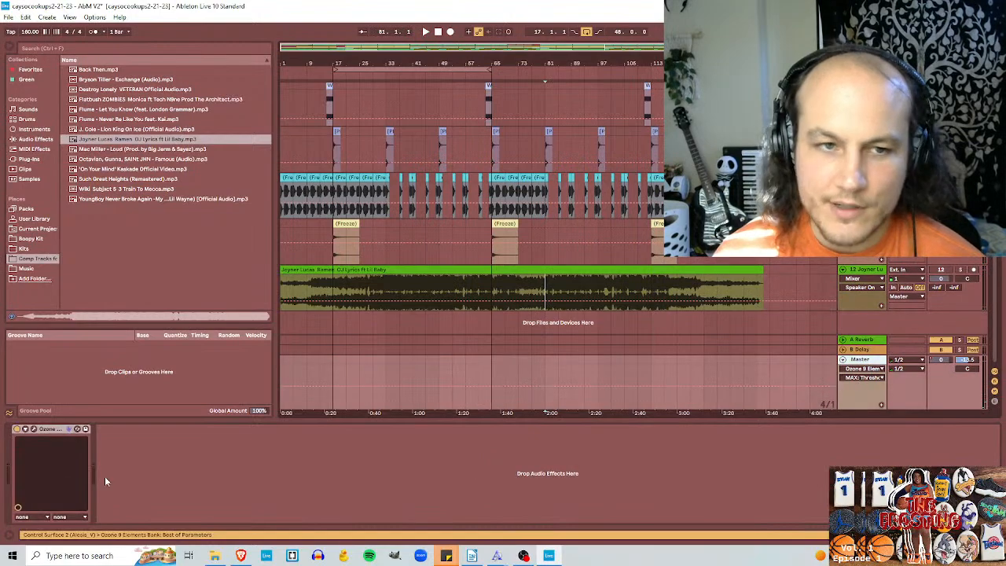
pyautogui.press('space')
pyautogui.click(959, 271)
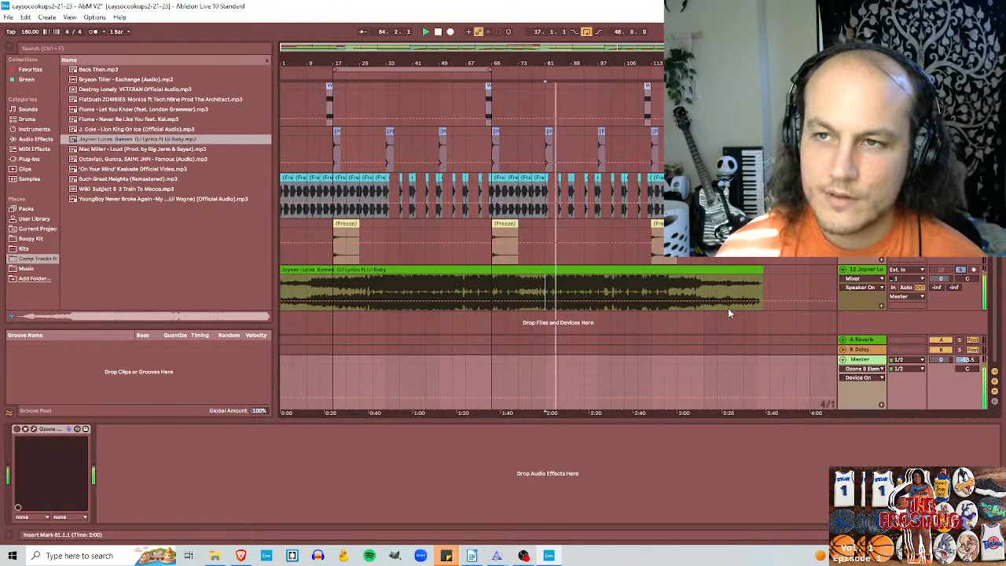
# Step: Unsolo the reference track, switch Ozone back on and listen to the beat from bar 81
pyautogui.click(961, 271)
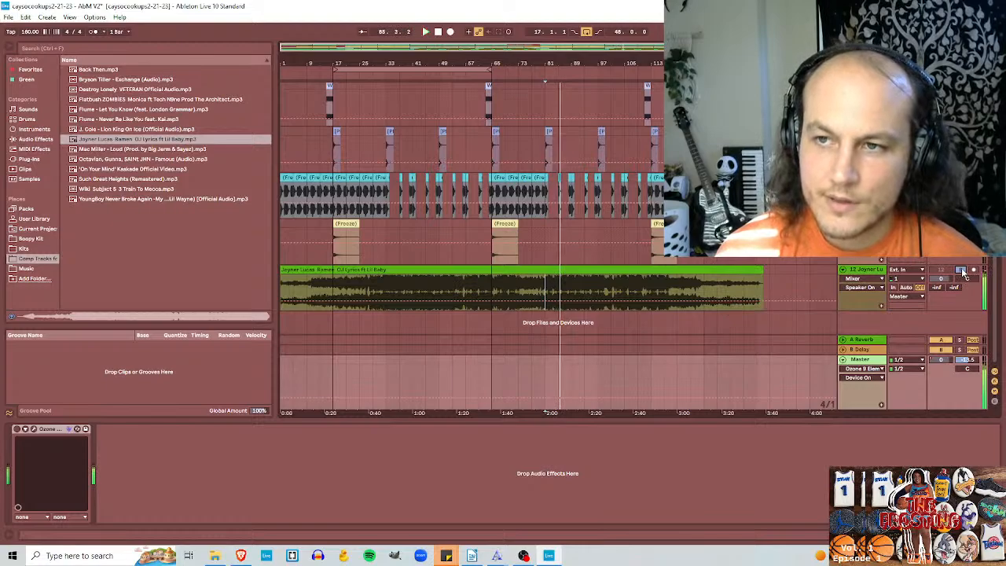
pyautogui.click(17, 429)
pyautogui.press('space')
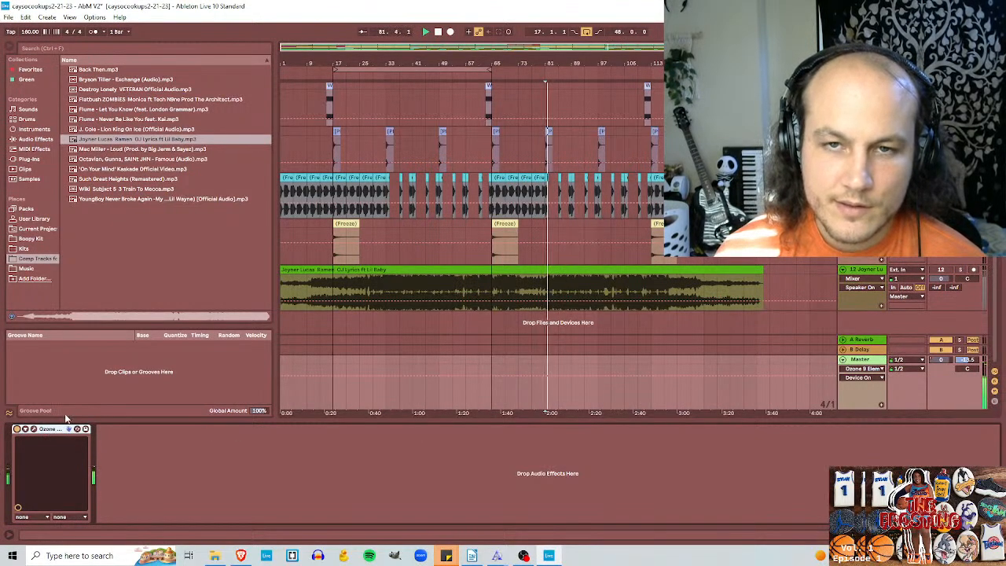
pyautogui.press('space')
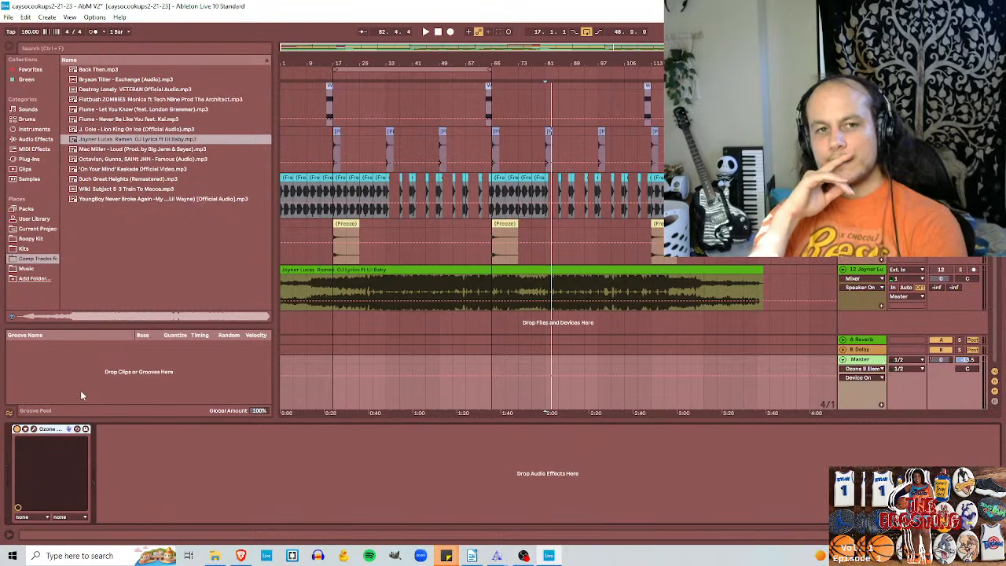
# Step: Set the Maximizer threshold to -9.9 dB in Ozone on the Master track and close its window
pyautogui.click(34, 429)
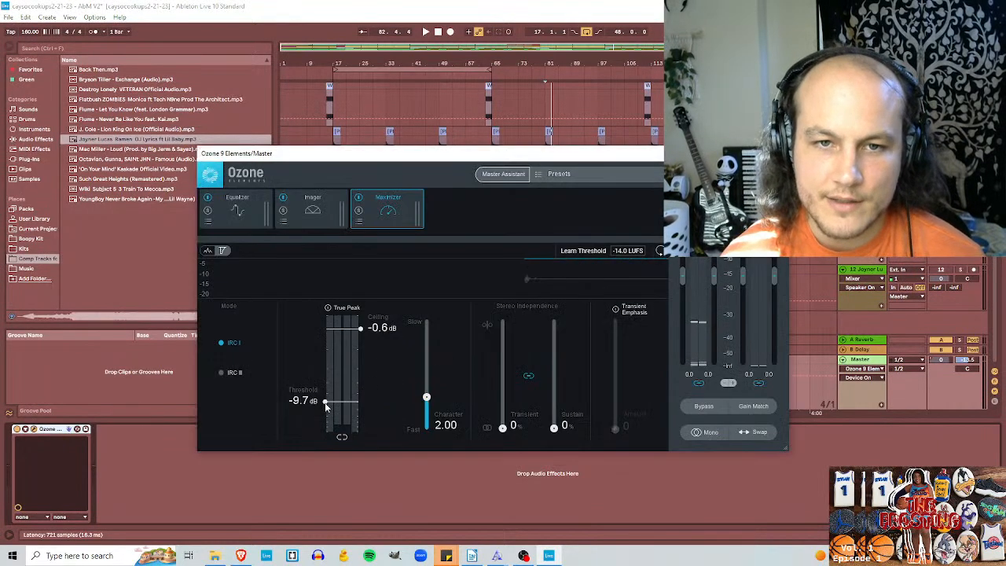
pyautogui.click(325, 402)
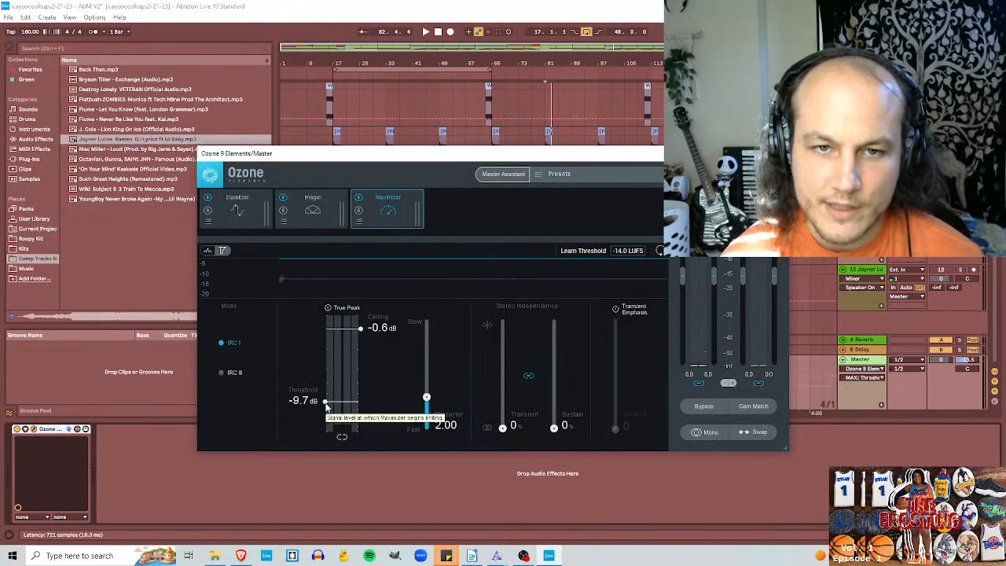
pyautogui.moveTo(325, 405); pyautogui.dragTo(326, 405)
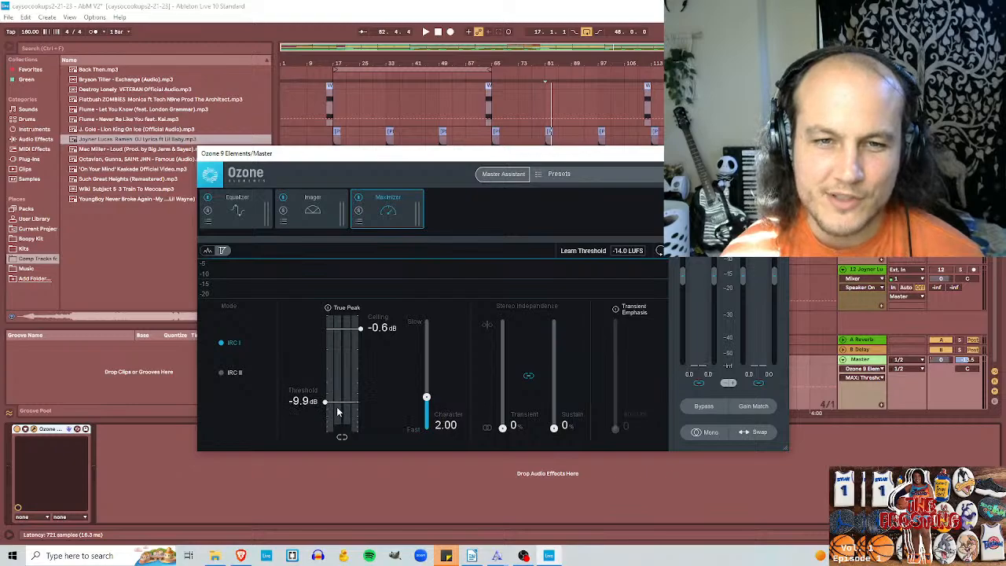
pyautogui.click(775, 153)
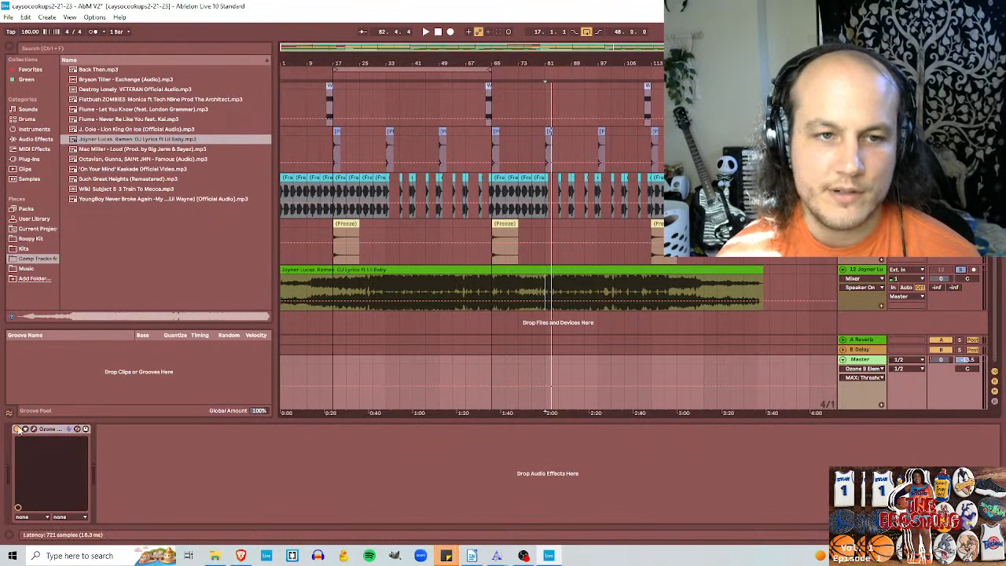
# Step: Compare the soloed reference with Ozone bypassed against the beat with Ozone on, playing both from bar 81
pyautogui.press('space')
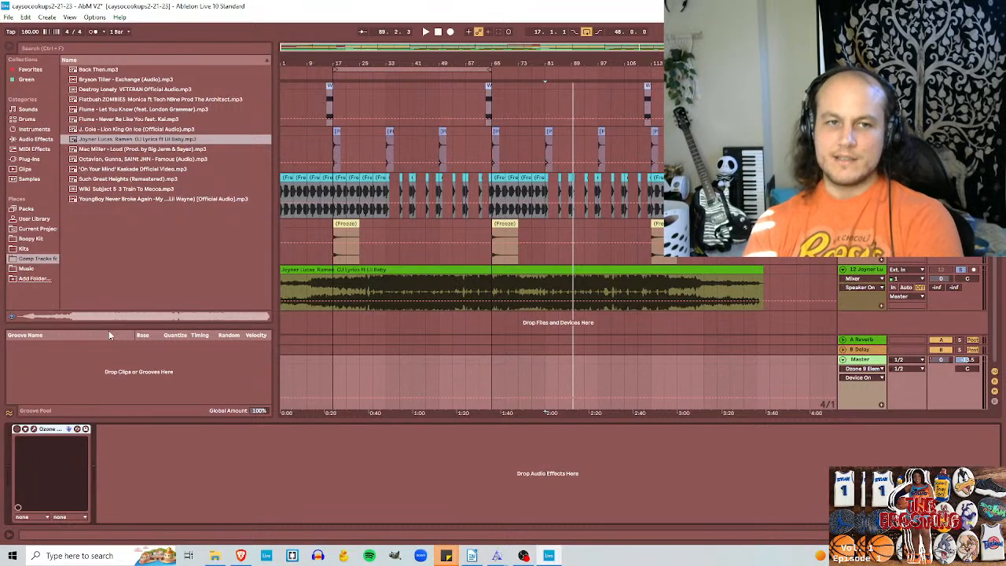
pyautogui.press('space')
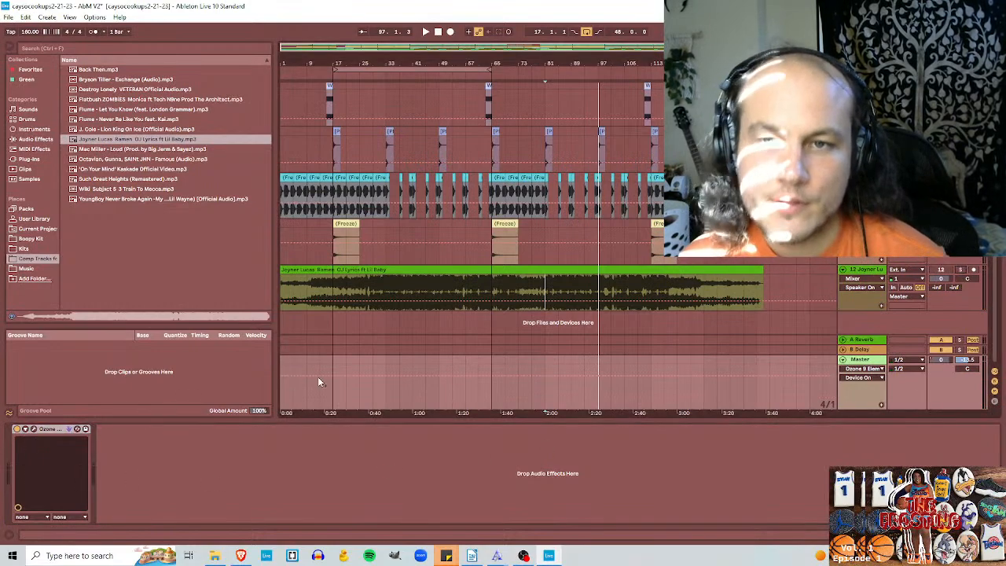
pyautogui.press('space')
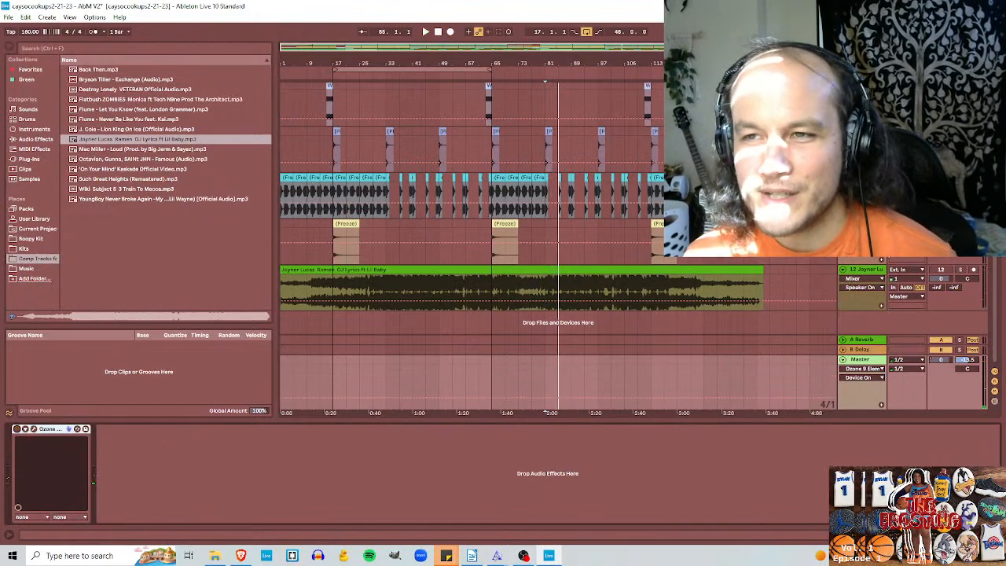
pyautogui.click(961, 270)
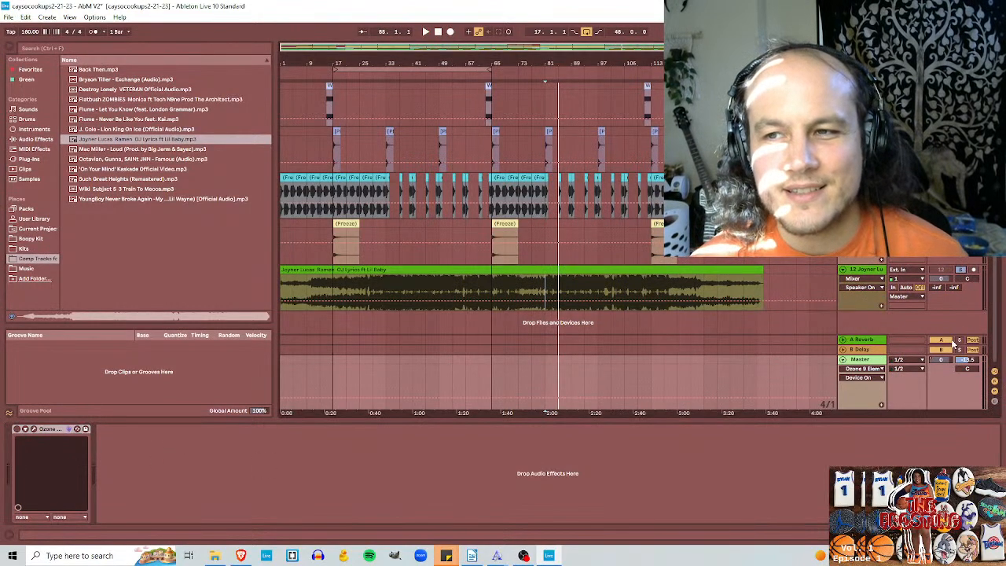
pyautogui.press('space')
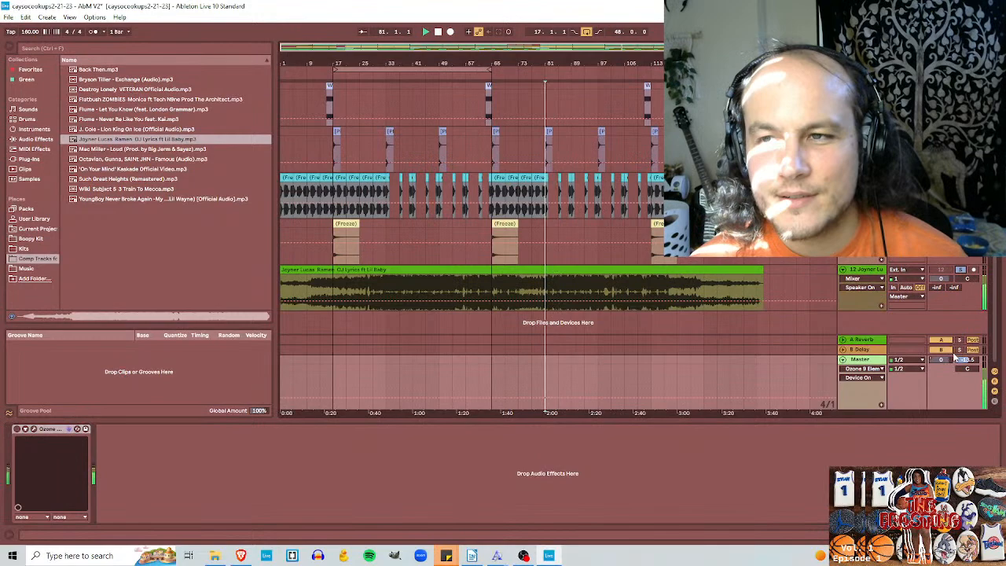
pyautogui.click(960, 270)
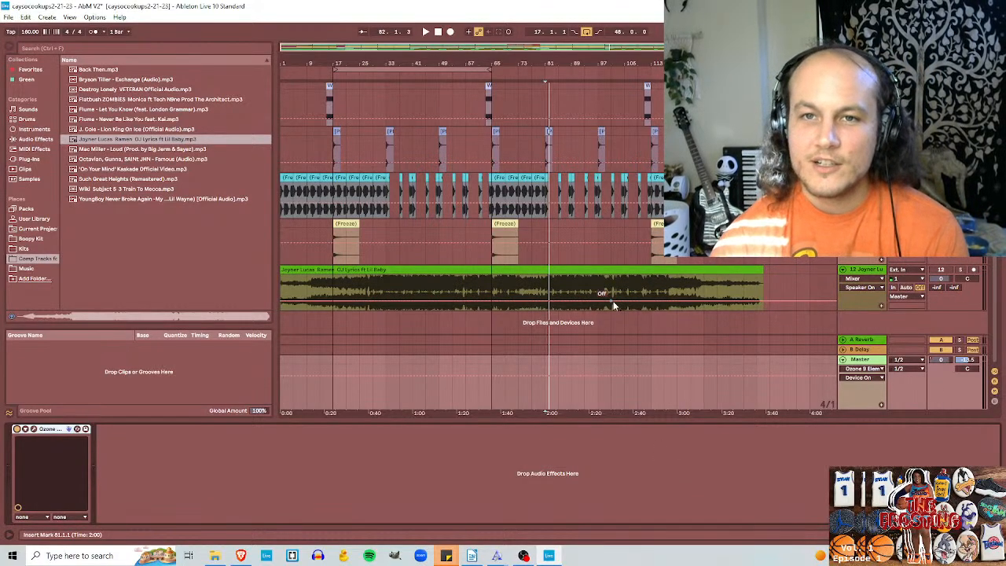
# Step: Set the insert marker to bar 65 and show the Master track's devices
pyautogui.click(491, 289)
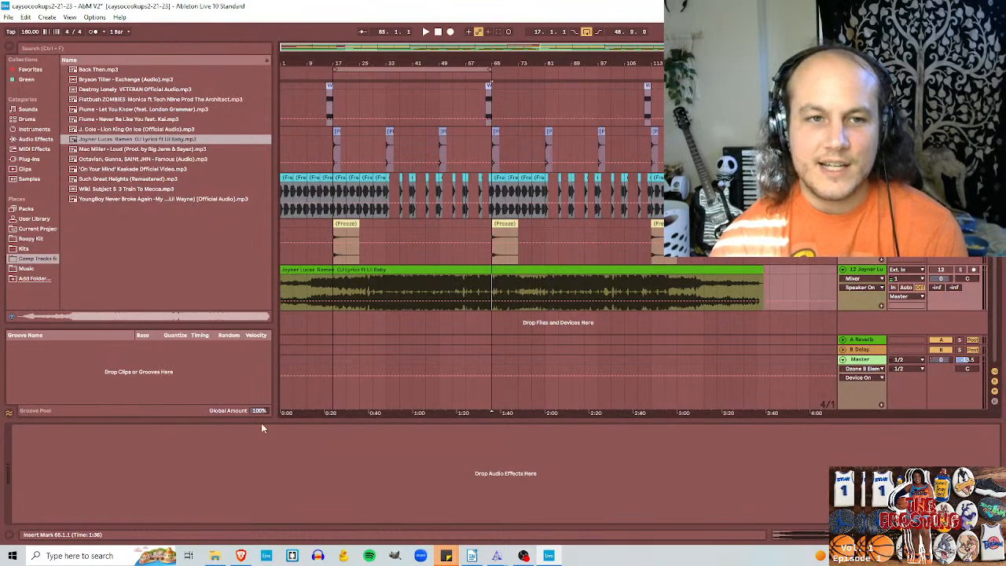
pyautogui.click(870, 361)
pyautogui.click(879, 305)
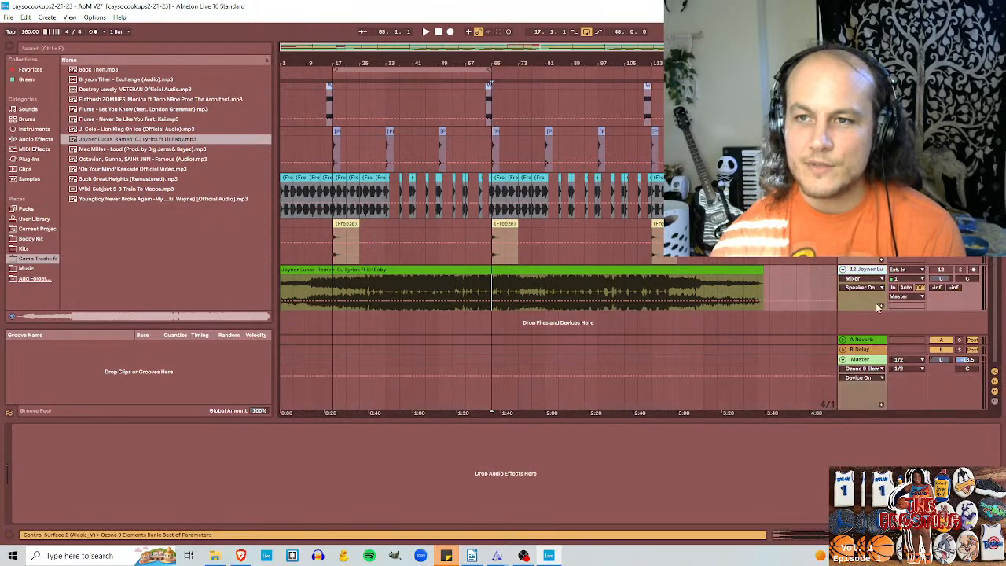
pyautogui.click(870, 363)
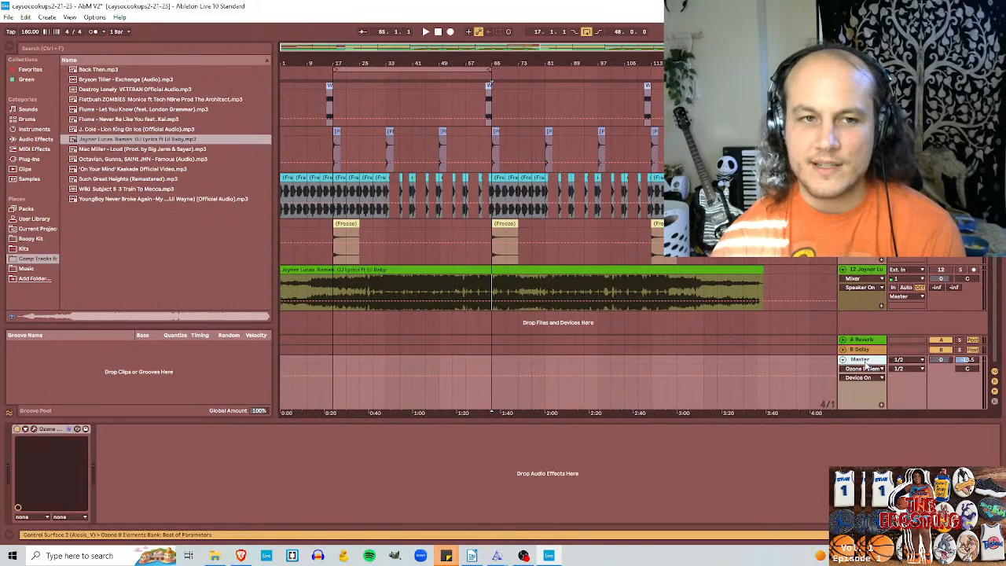
pyautogui.click(872, 273)
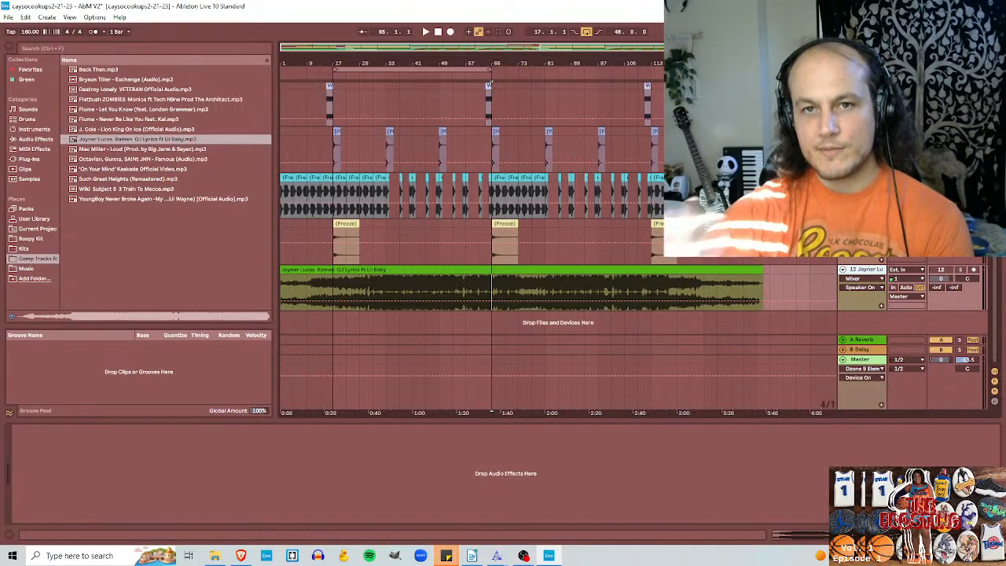
pyautogui.click(865, 361)
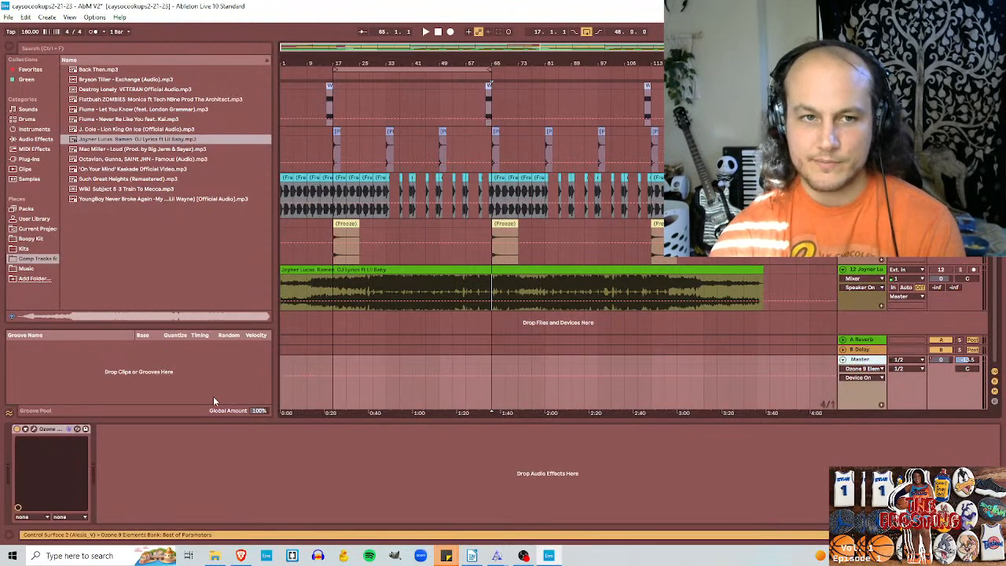
# Step: Inspect the Equalizer module in Ozone on the Master track and close the plug-in window
pyautogui.click(34, 429)
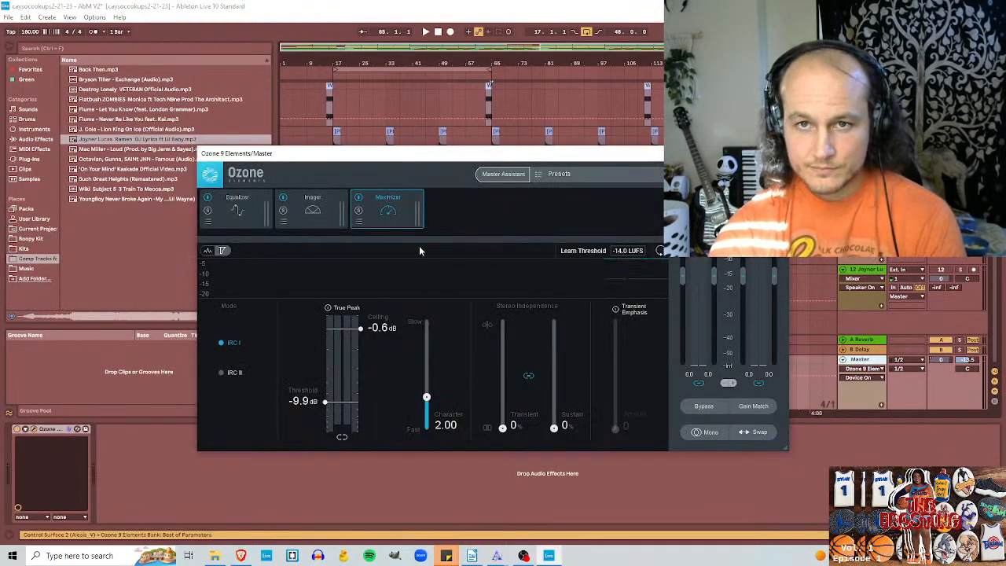
pyautogui.click(230, 214)
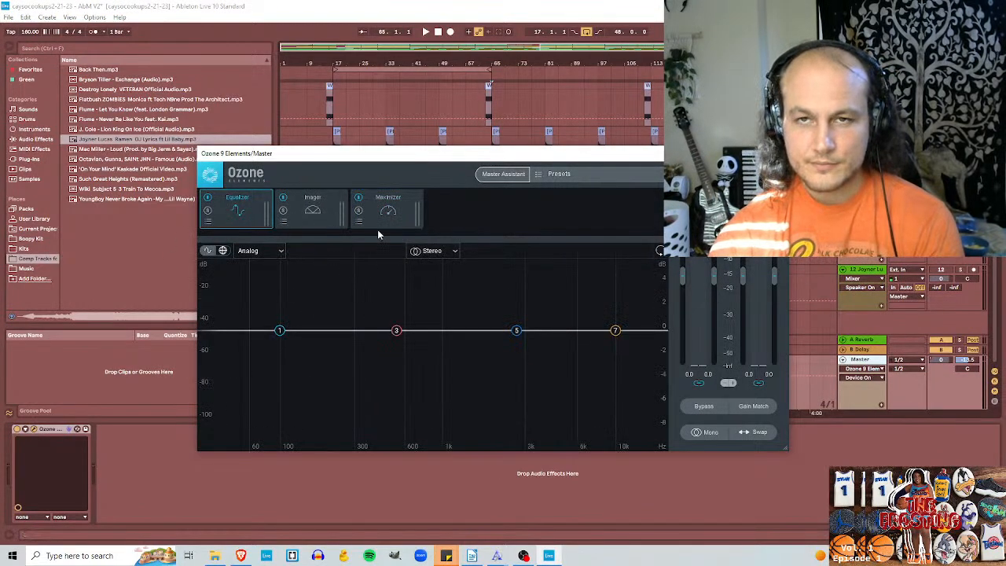
pyautogui.click(777, 153)
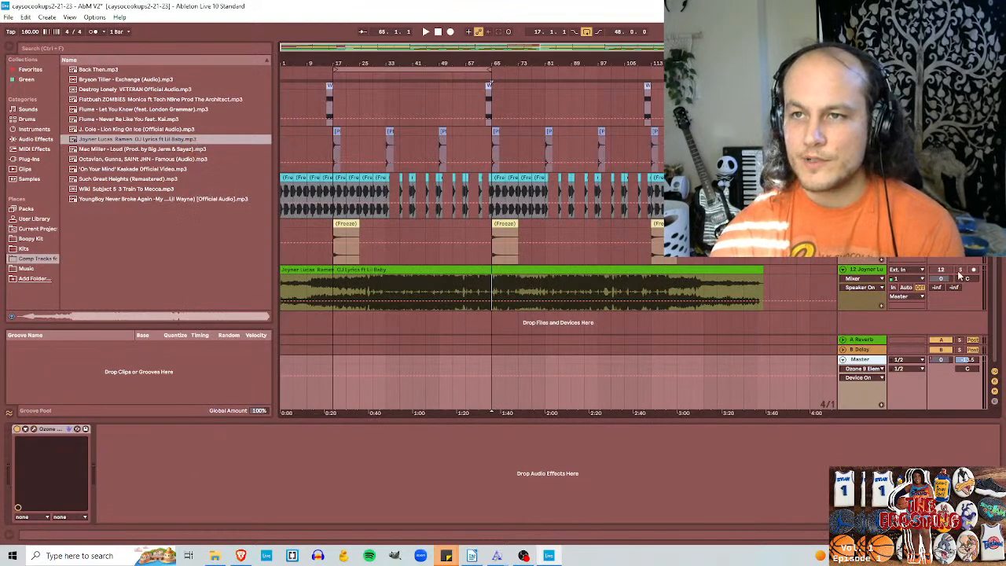
# Step: Listen to the soloed reference from bar 65 with Ozone bypassed, and play the unsoloed beat with Ozone on
pyautogui.click(959, 270)
pyautogui.press('space')
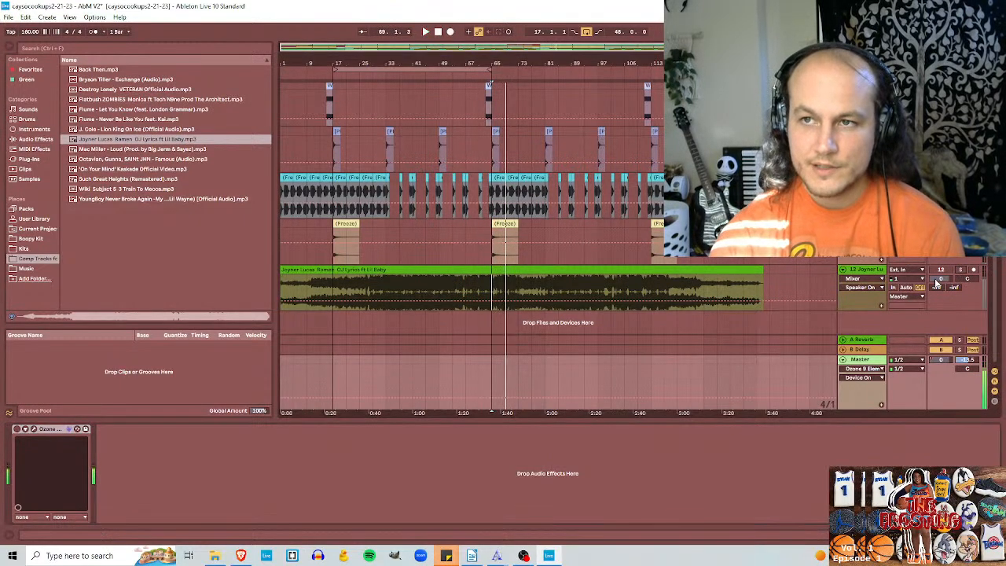
pyautogui.click(18, 432)
pyautogui.press('space')
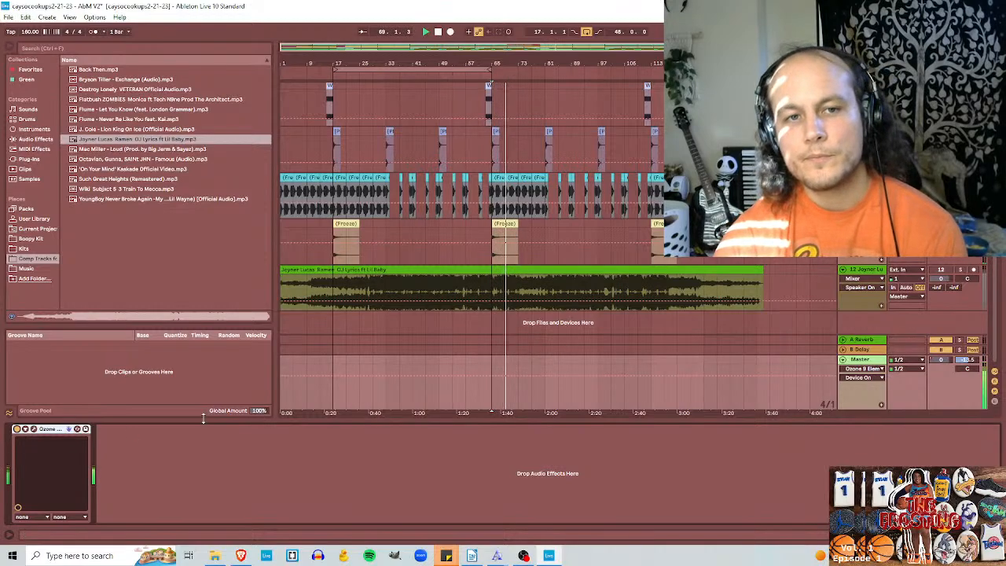
# Step: Replay the bar 65 section of the soloed reference without Ozone, and unsolo it to hear the beat through Ozone again
pyautogui.click(961, 269)
pyautogui.click(17, 430)
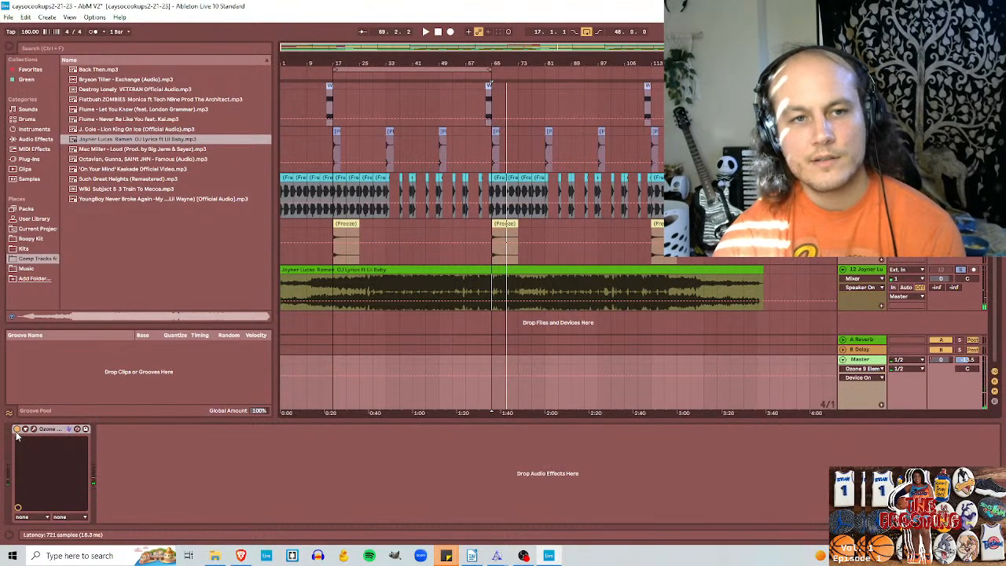
pyautogui.press('space')
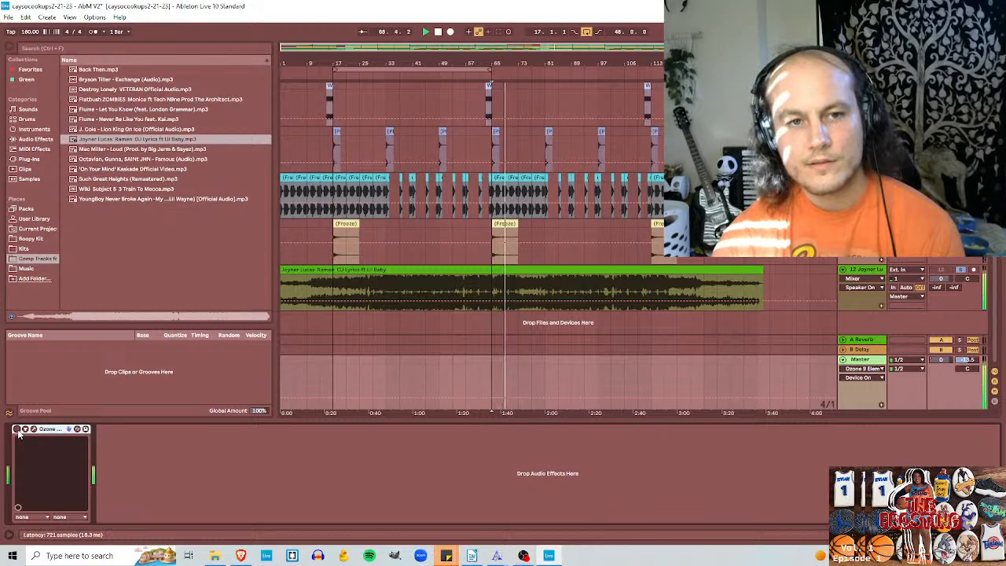
pyautogui.click(960, 270)
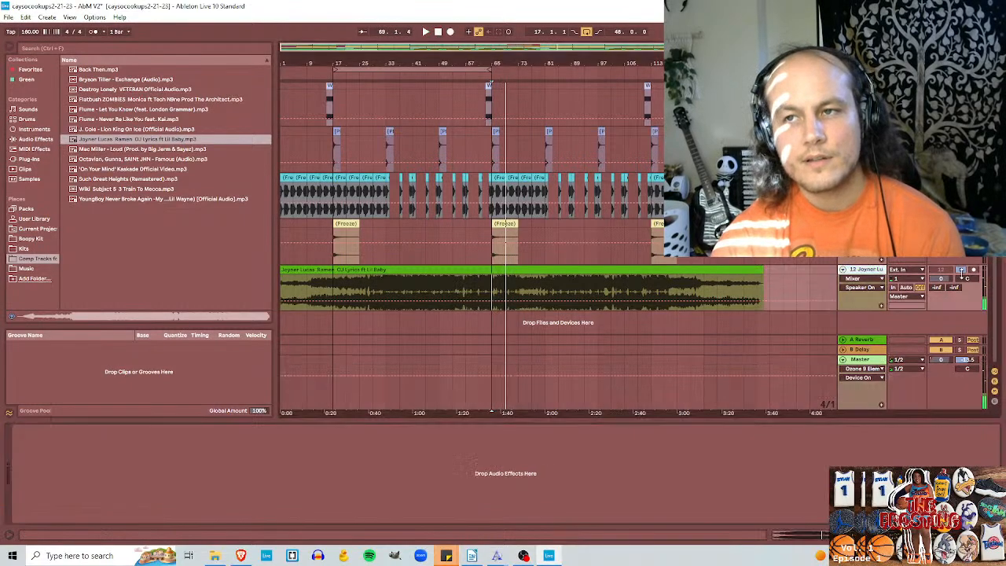
pyautogui.press('space')
pyautogui.press('space')
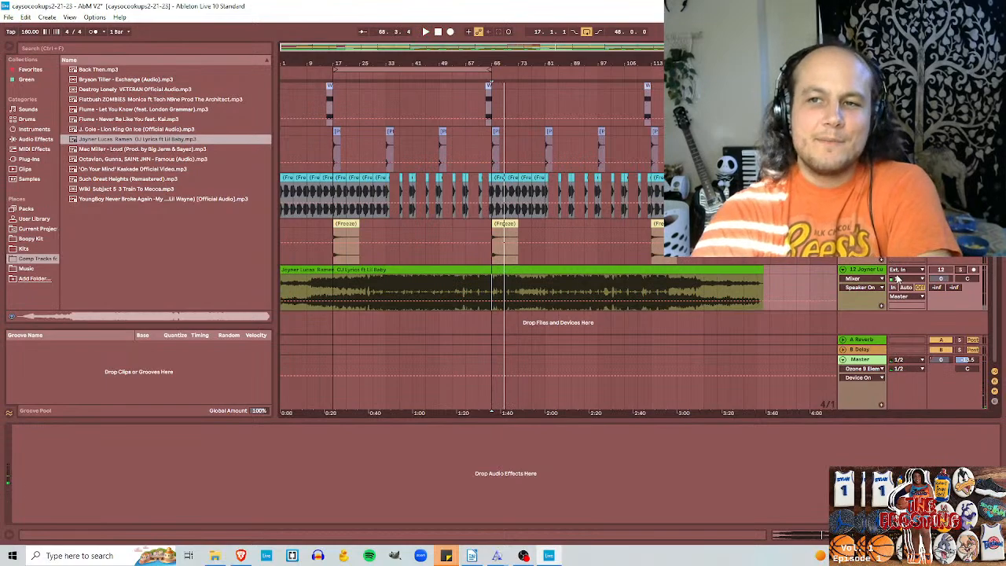
# Step: Add a Compressor audio effect ahead of Ozone on the Master track
pyautogui.click(861, 359)
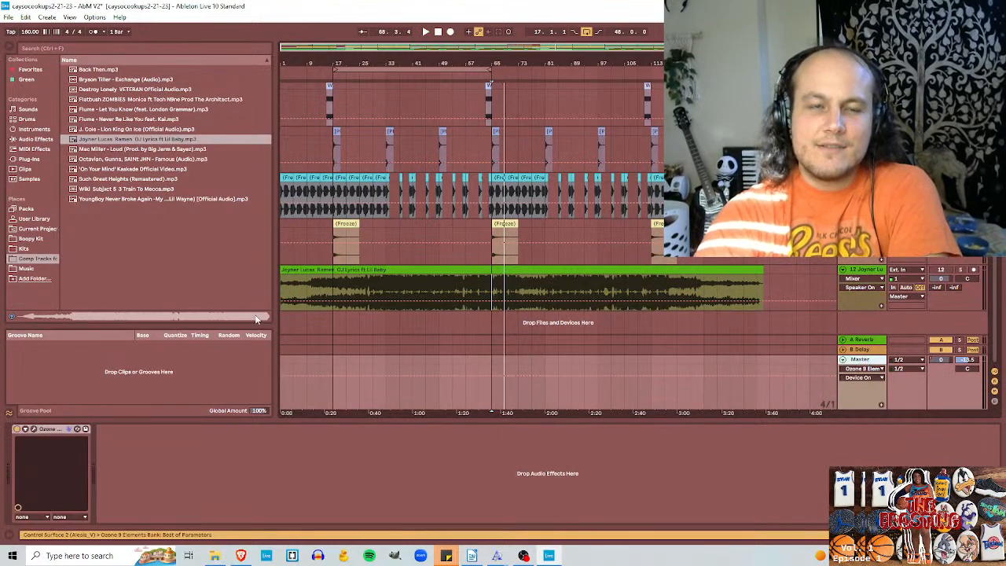
pyautogui.click(35, 139)
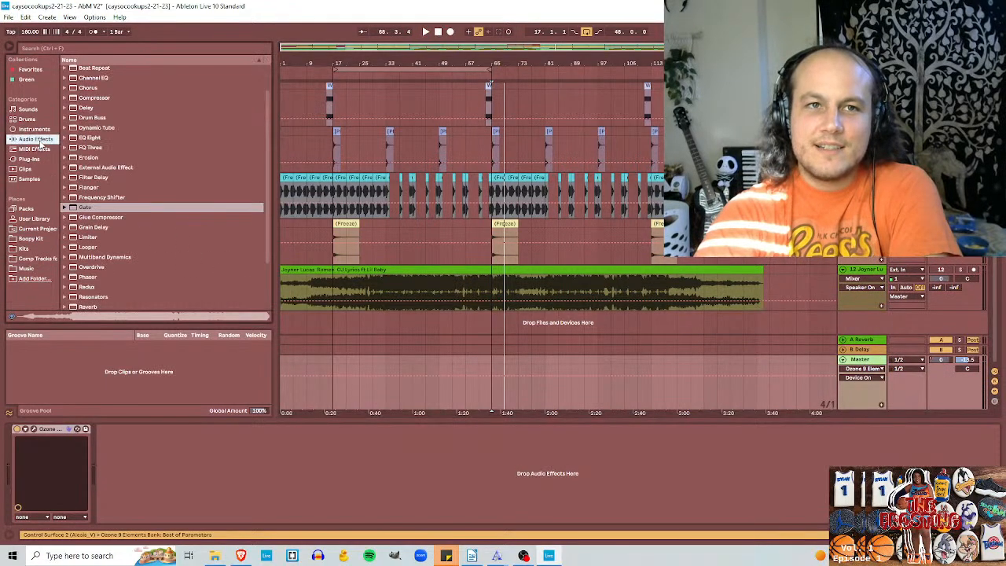
pyautogui.moveTo(82, 99)
pyautogui.mouseDown()
pyautogui.moveTo(20, 442)
pyautogui.moveTo(21, 430)
pyautogui.mouseUp()
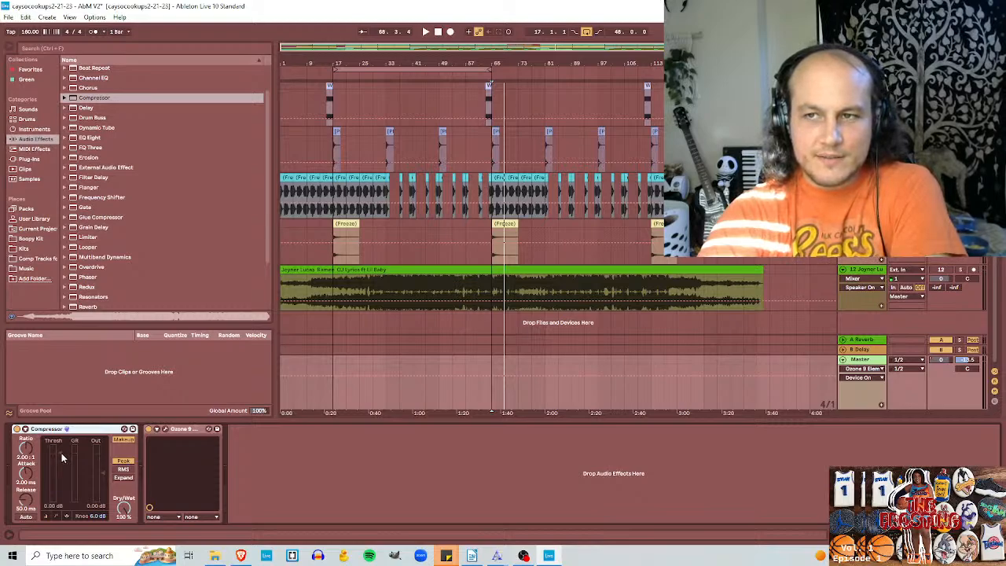
# Step: Play the beat and set the Compressor's threshold to -2.07 dB, attack to 17.0 ms and release to 28.8 ms
pyautogui.press('space')
pyautogui.moveTo(62, 452); pyautogui.dragTo(27, 460)
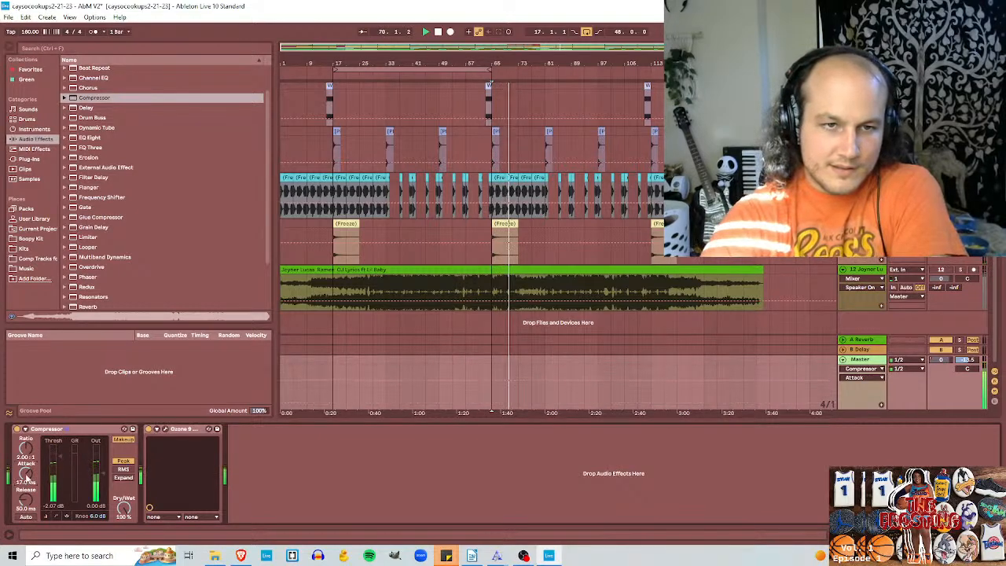
pyautogui.moveTo(27, 500)
pyautogui.mouseDown()
pyautogui.moveTo(27, 447)
pyautogui.moveTo(26, 511)
pyautogui.mouseUp()
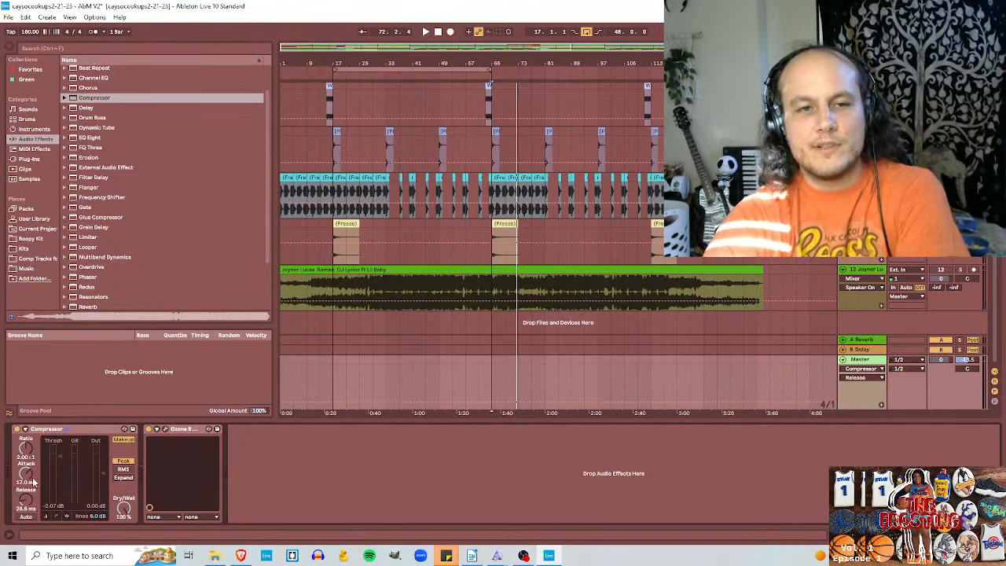
# Step: Set the Compressor's attack to 2.63 ms and raise its threshold to 5.88 dB during playback, keeping Dry/Wet at 100%
pyautogui.moveTo(27, 476); pyautogui.dragTo(27, 503)
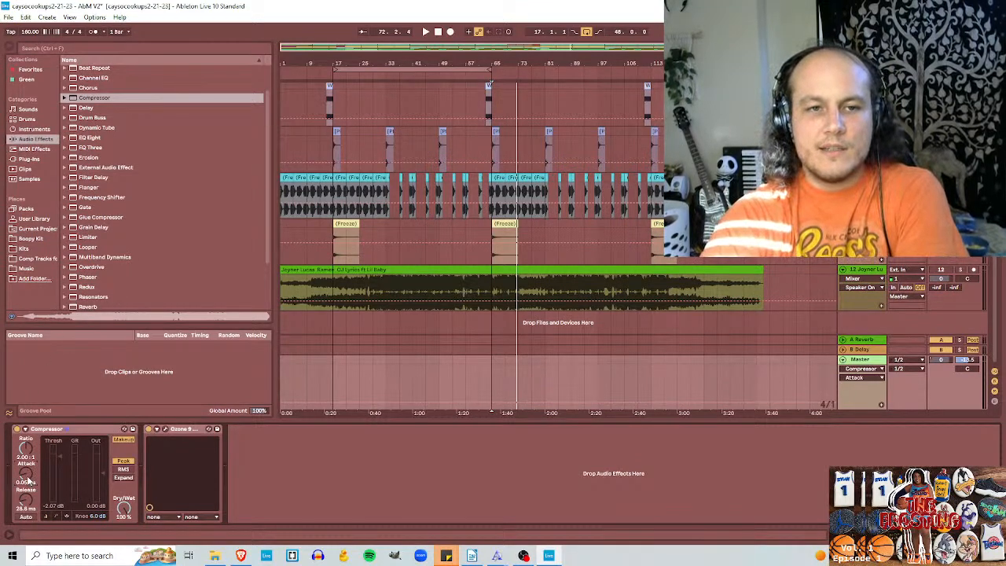
pyautogui.moveTo(27, 476); pyautogui.dragTo(57, 450)
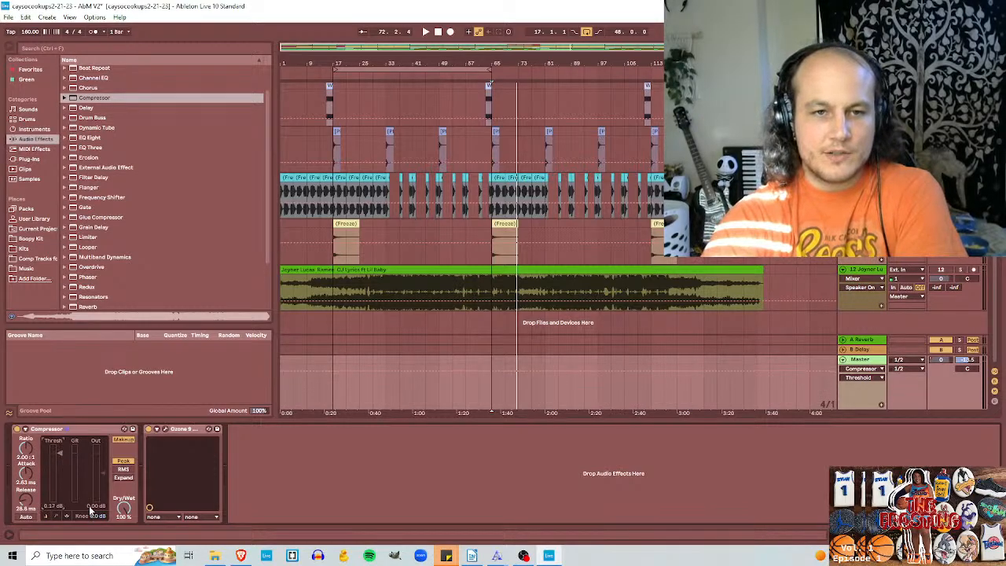
pyautogui.moveTo(125, 503)
pyautogui.mouseDown()
pyautogui.moveTo(125, 535)
pyautogui.moveTo(125, 503)
pyautogui.mouseUp()
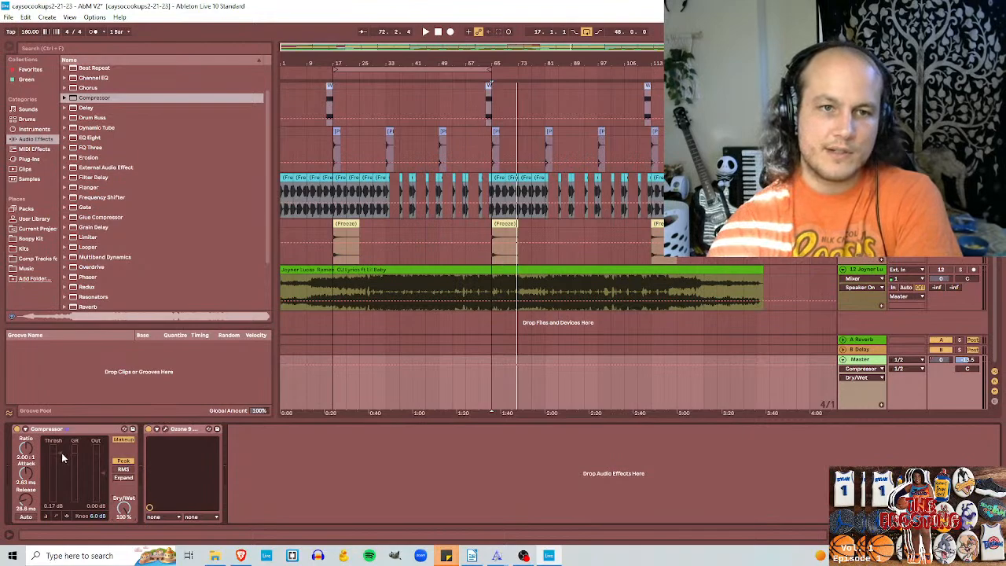
pyautogui.press('space')
pyautogui.moveTo(61, 453); pyautogui.dragTo(61, 446)
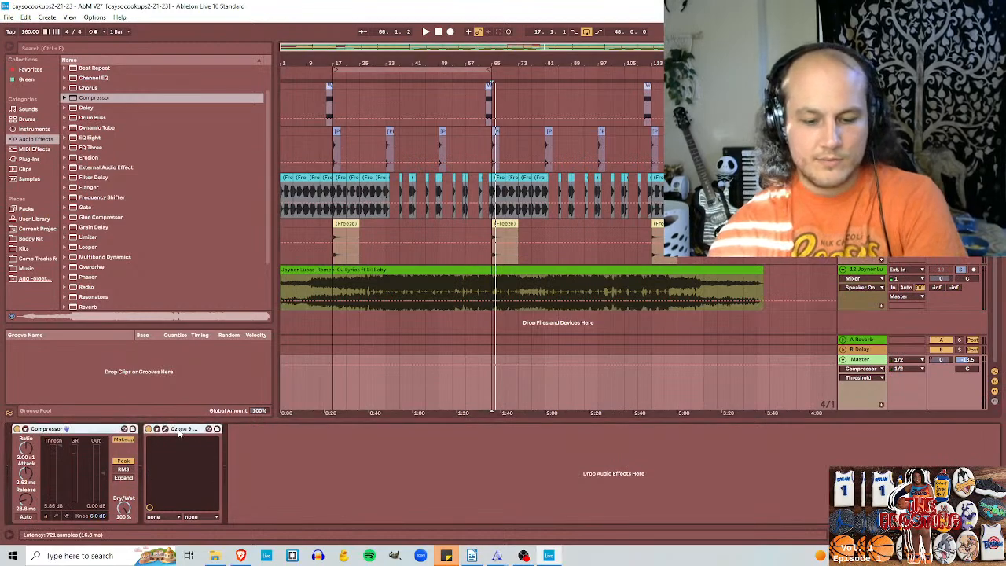
# Step: Group the Compressor and Ozone into an Audio Effect Rack, bypass the rack and play the soloed reference
pyautogui.hotkey('ctrl', 'g')
pyautogui.click(18, 429)
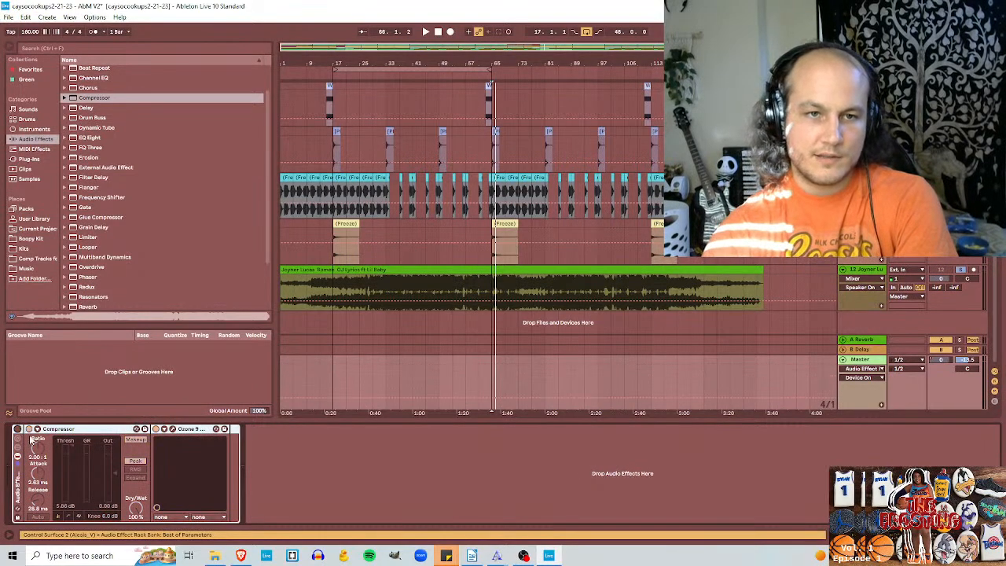
pyautogui.press('space')
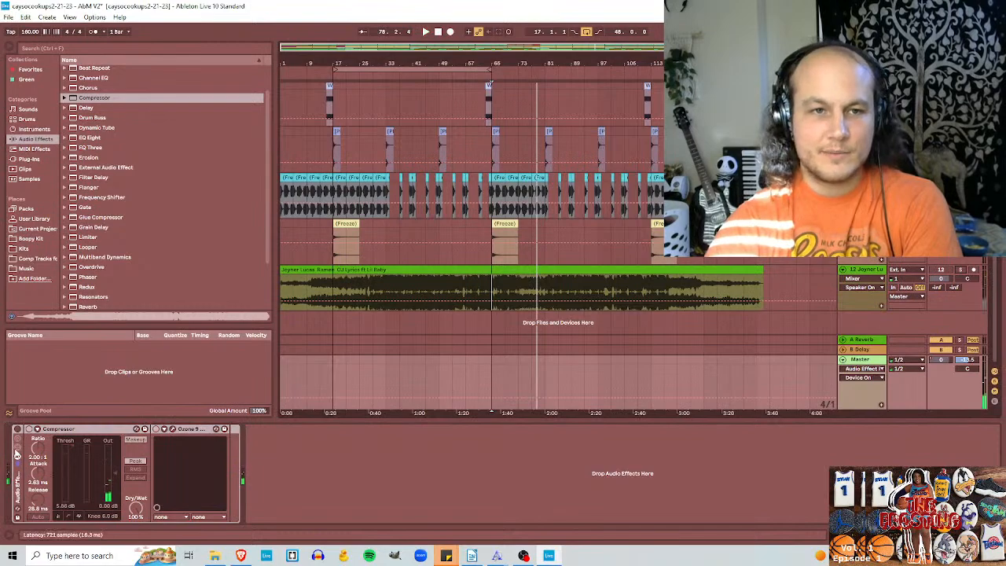
# Step: Play the beat through the enabled rack and set the Compressor's threshold to 6.00 dB and ratio to 1.92:1
pyautogui.click(18, 429)
pyautogui.press('space')
pyautogui.press('space')
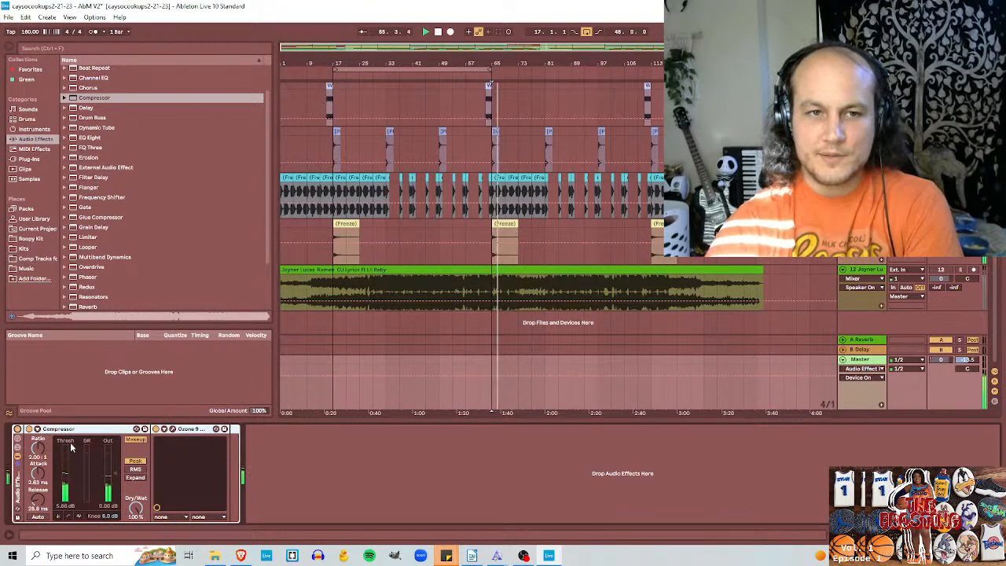
pyautogui.moveTo(71, 446)
pyautogui.mouseDown()
pyautogui.moveTo(71, 438)
pyautogui.moveTo(74, 454)
pyautogui.mouseUp()
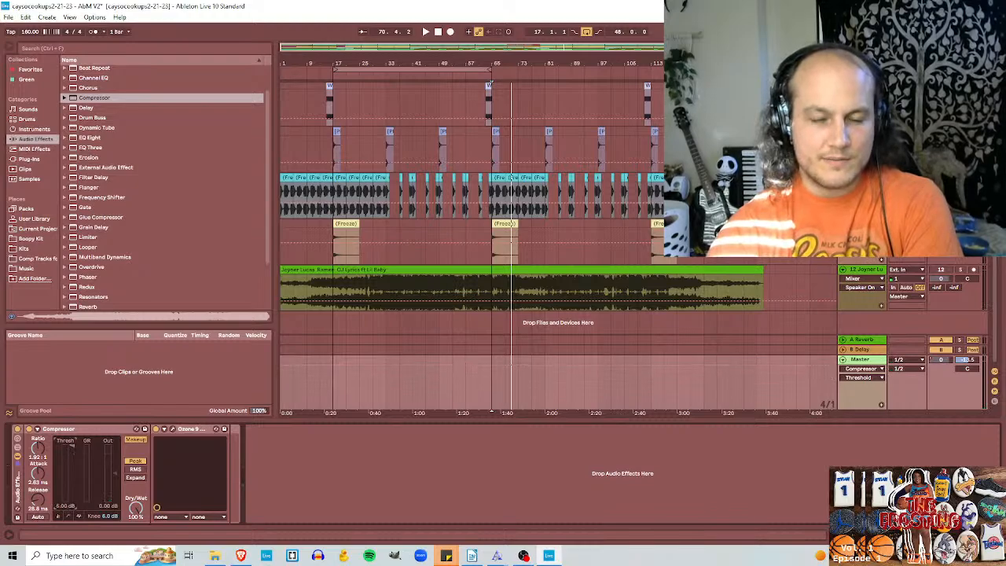
pyautogui.moveTo(72, 446); pyautogui.dragTo(72, 458)
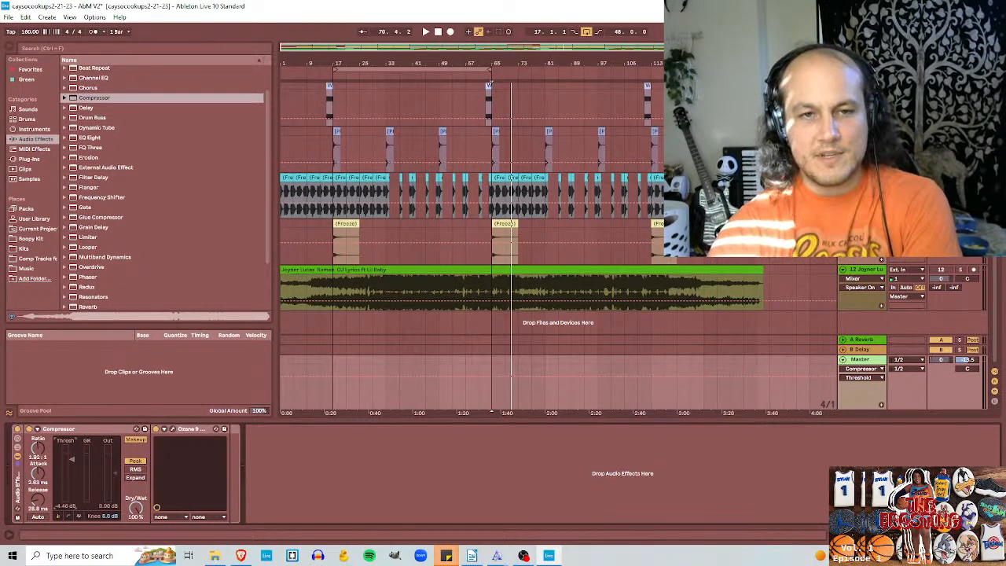
# Step: Solo the reference track and listen to it from bar 65 with the Master's effect rack bypassed
pyautogui.click(960, 271)
pyautogui.click(18, 429)
pyautogui.press('space')
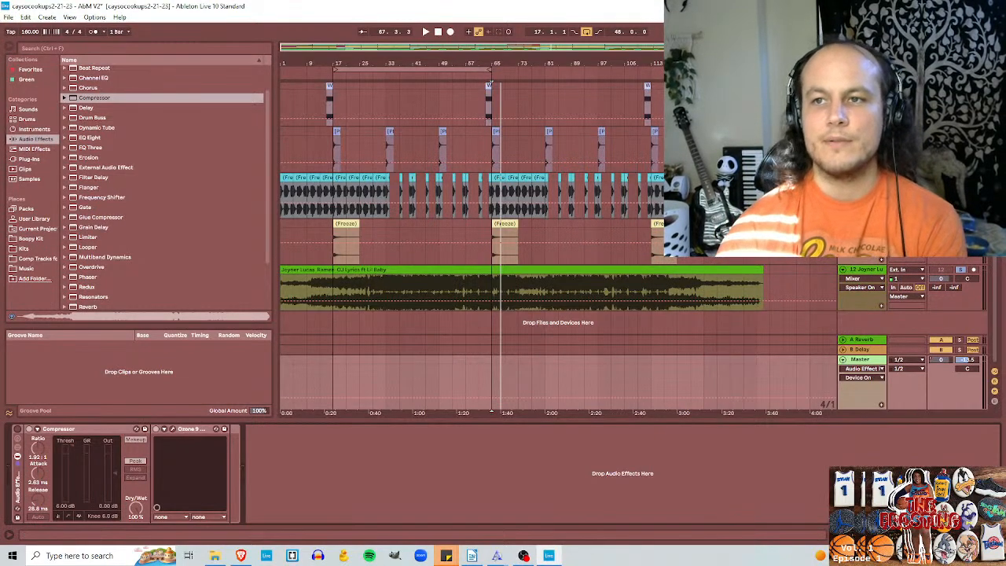
pyautogui.press('space')
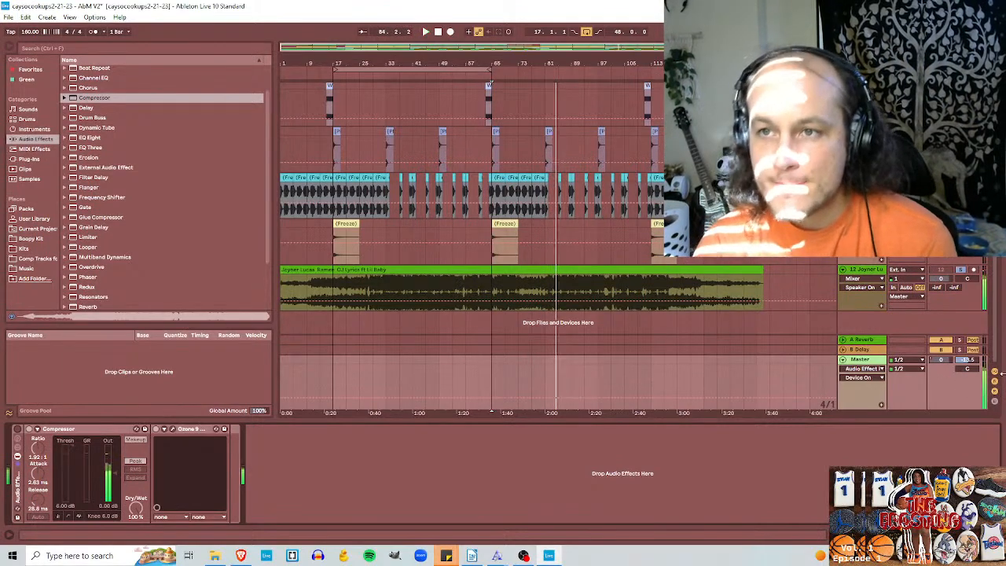
# Step: Enable the rack and, playing the beat, set the Compressor to -13.6 dB threshold, 5.02:1 ratio, 1.39 ms attack and 782 ms release
pyautogui.click(16, 429)
pyautogui.press('space')
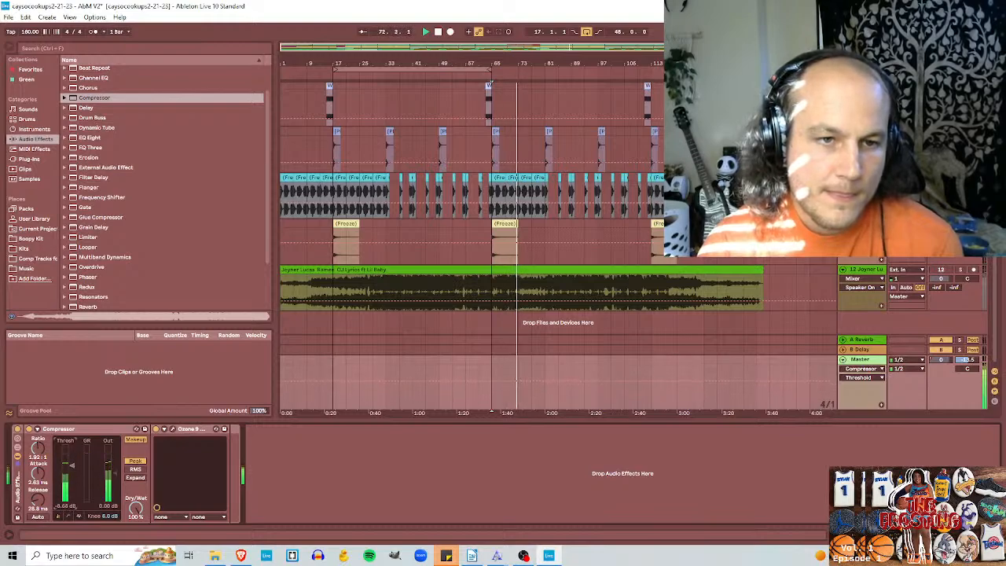
pyautogui.moveTo(71, 481); pyautogui.dragTo(38, 466)
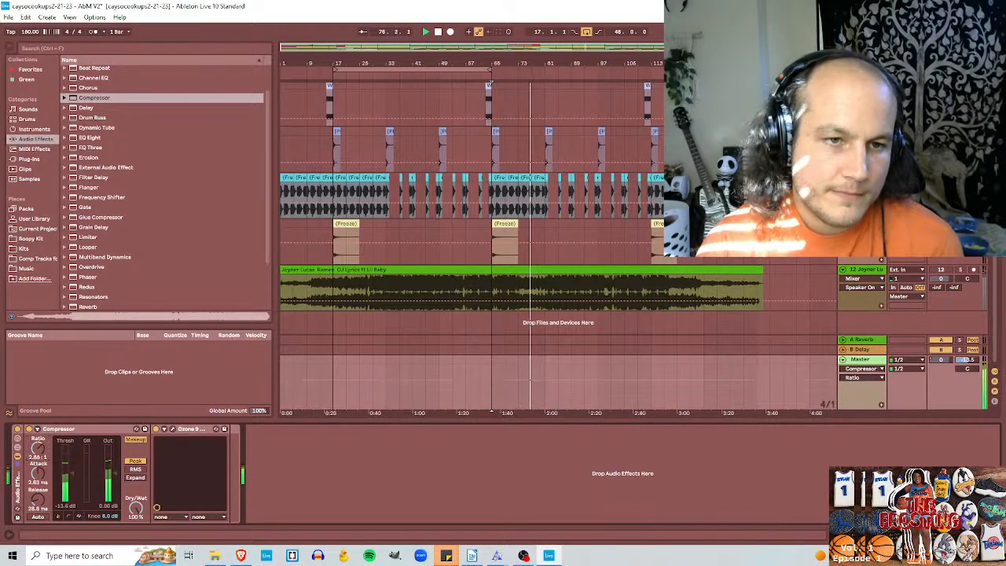
pyautogui.moveTo(37, 448); pyautogui.dragTo(38, 426)
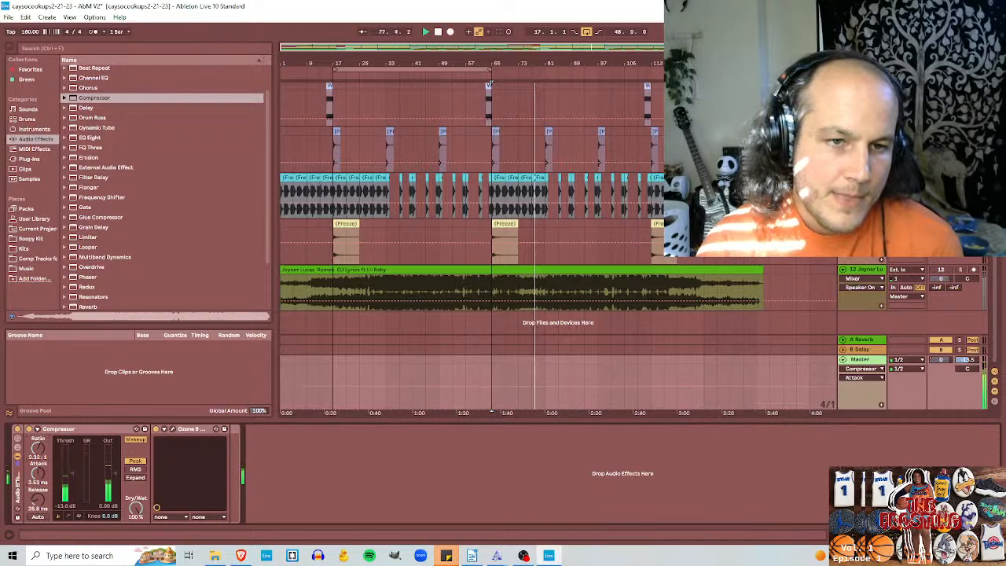
pyautogui.moveTo(38, 473); pyautogui.dragTo(38, 427)
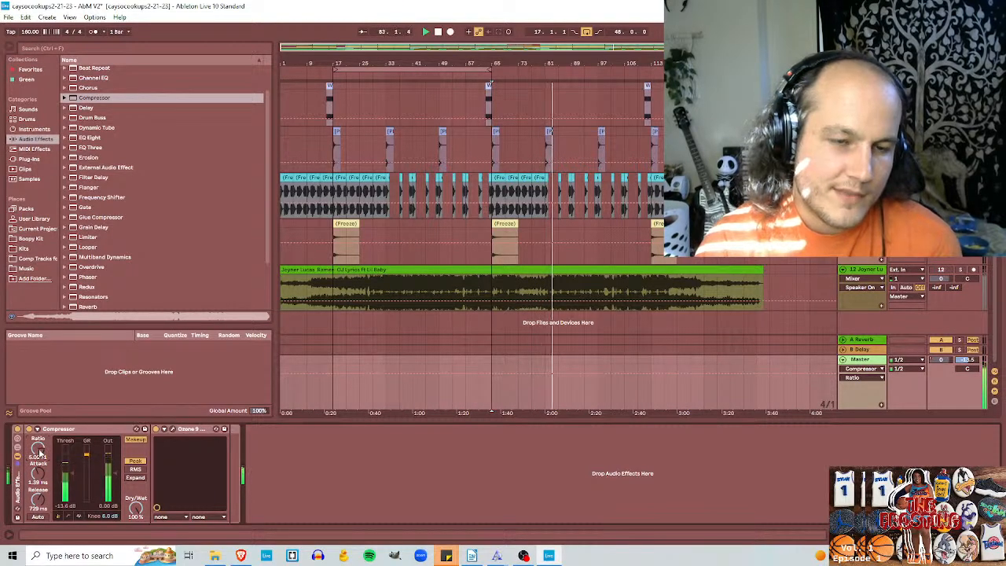
pyautogui.press('space')
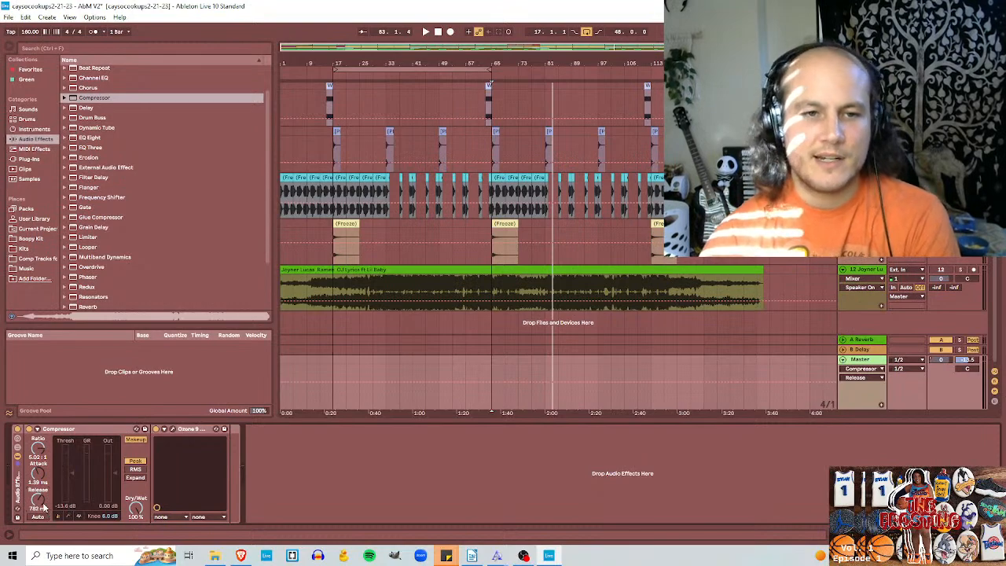
# Step: Play the beat with a 3.75 ms release, try a -45.5 dB threshold and settle the threshold at -15.8 dB
pyautogui.press('space')
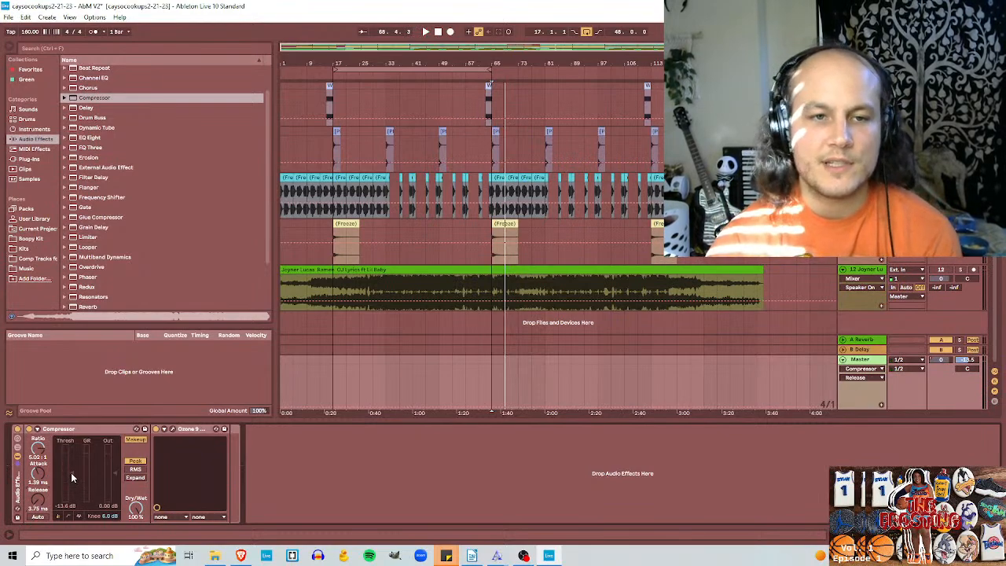
pyautogui.press('space')
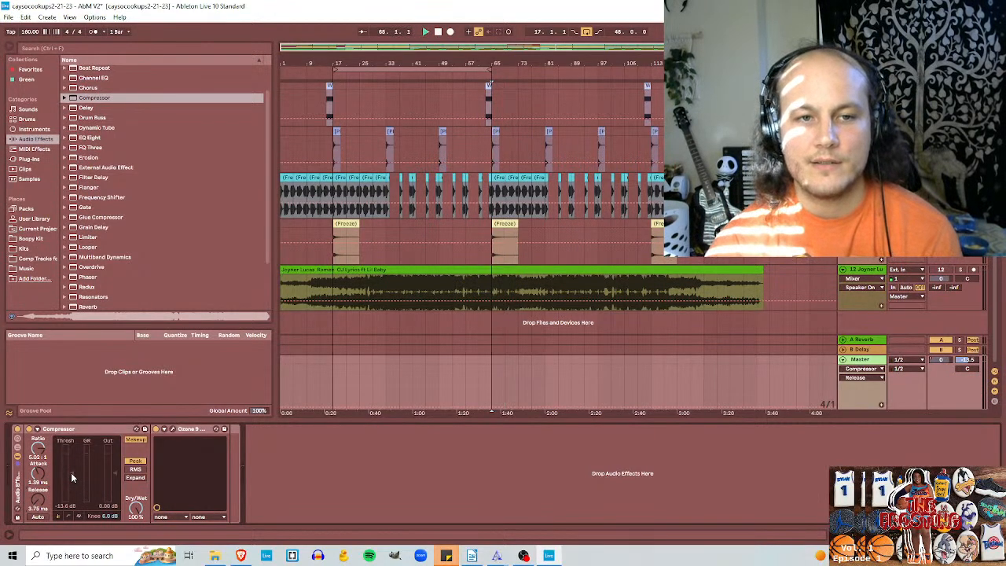
pyautogui.moveTo(70, 472); pyautogui.dragTo(75, 476)
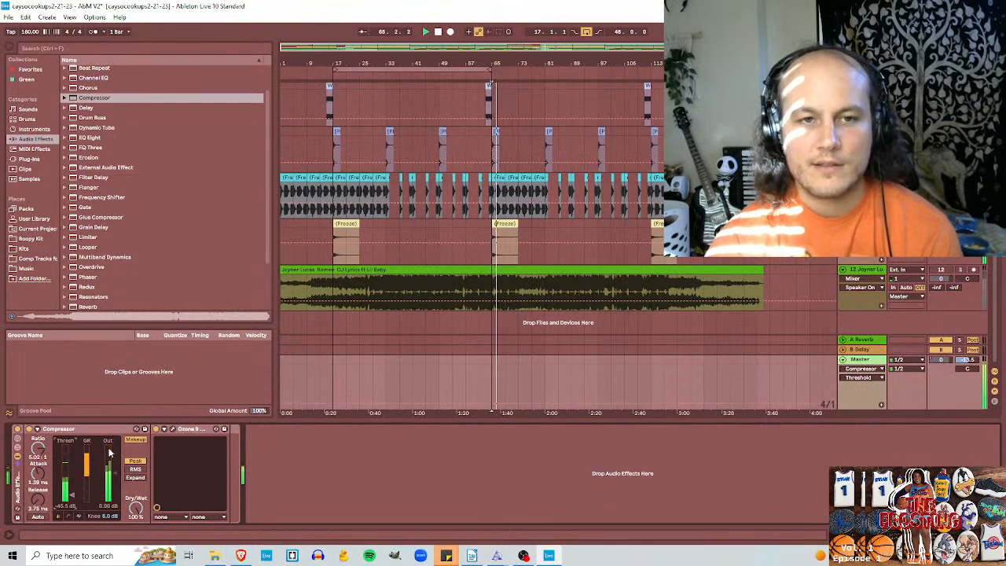
pyautogui.press('space')
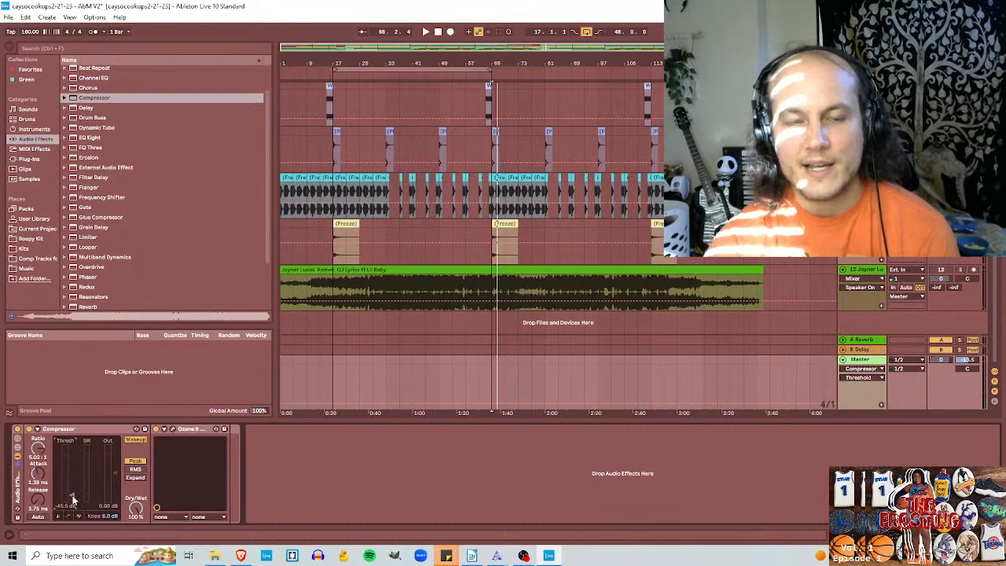
pyautogui.press('space')
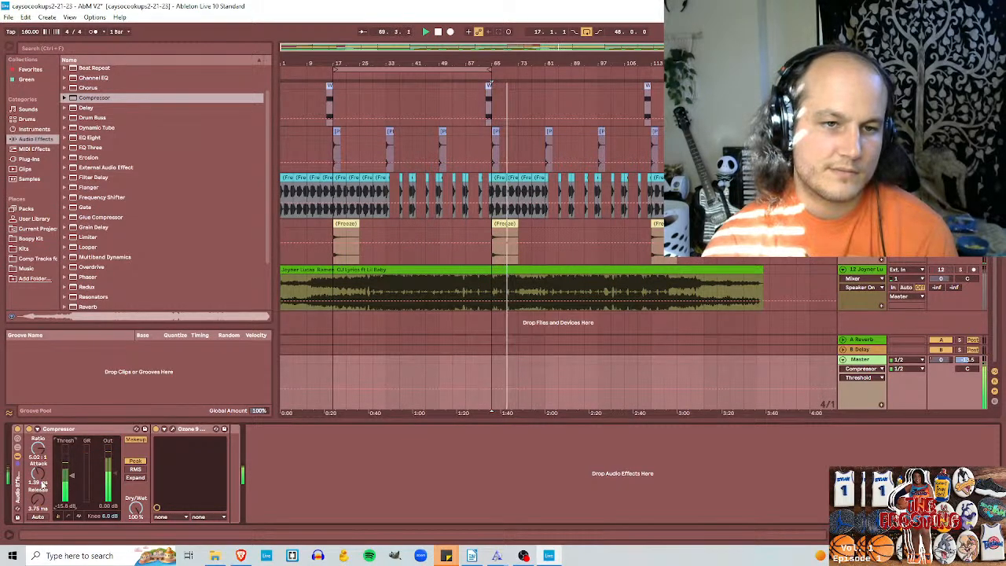
# Step: Replay the section, shorten the Compressor's attack to 0.03 ms and try releases of 168 ms, 1.26 ms and 4.07 ms
pyautogui.press('space')
pyautogui.press('space')
pyautogui.moveTo(37, 474); pyautogui.dragTo(38, 393)
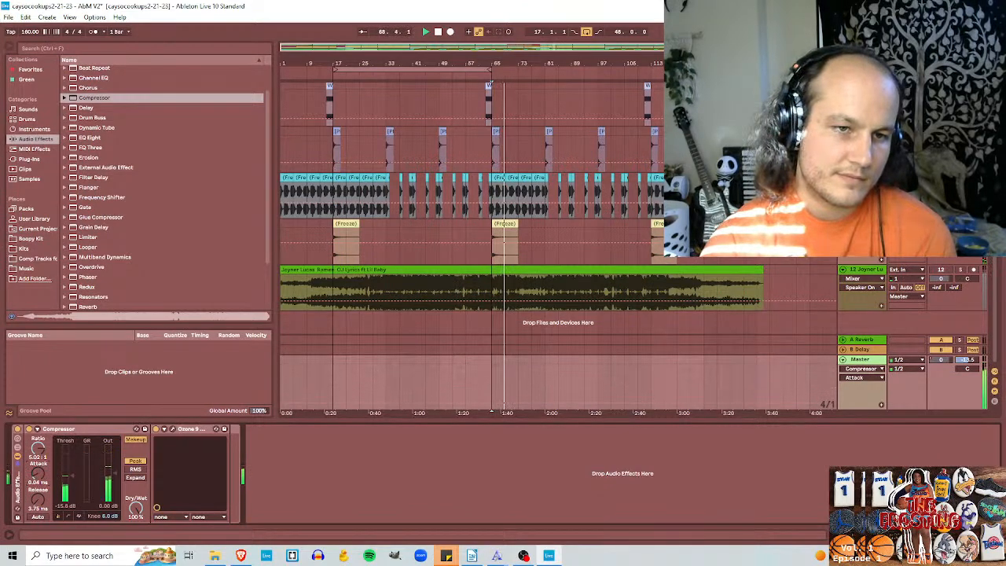
pyautogui.moveTo(36, 510); pyautogui.dragTo(35, 479)
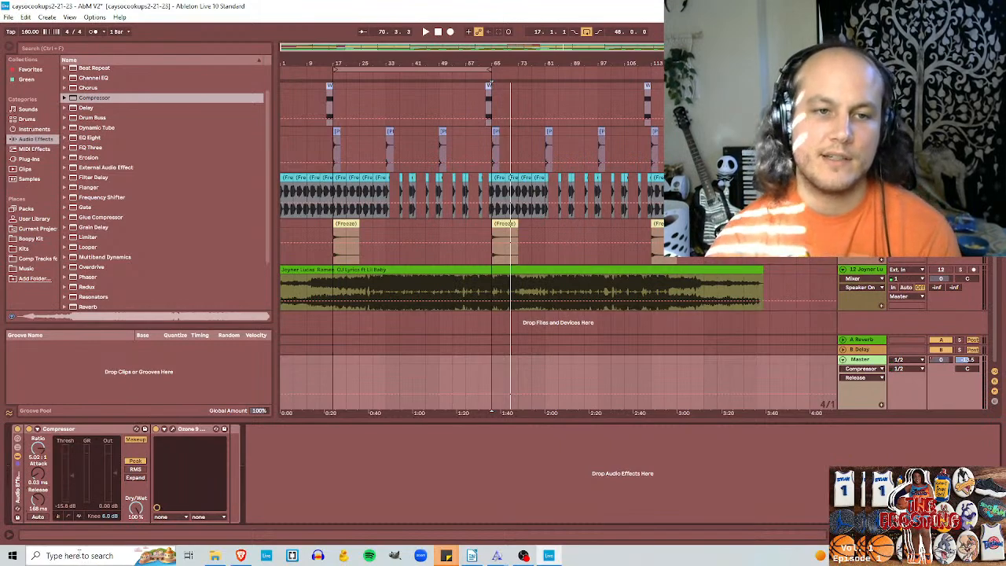
pyautogui.press('space')
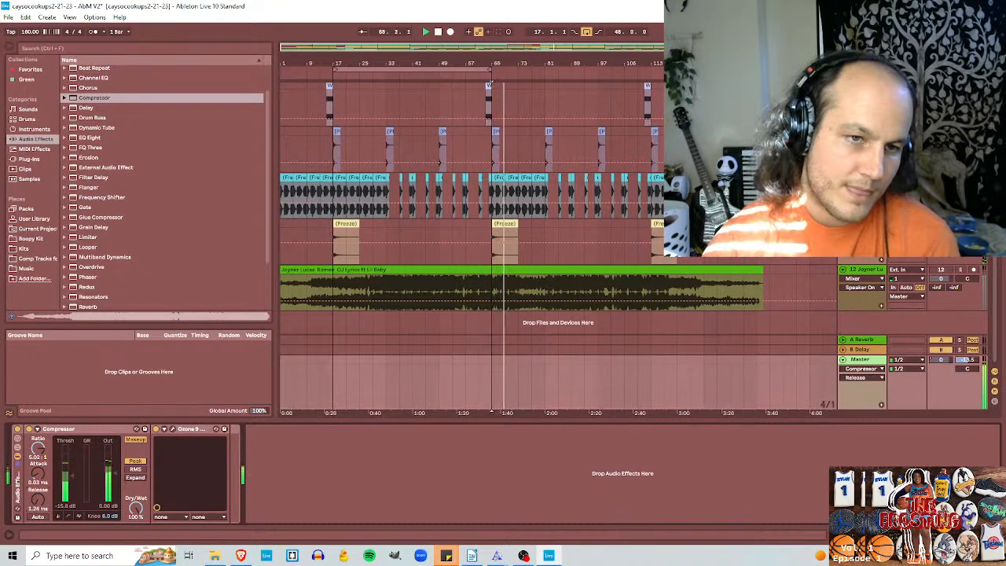
pyautogui.press('space')
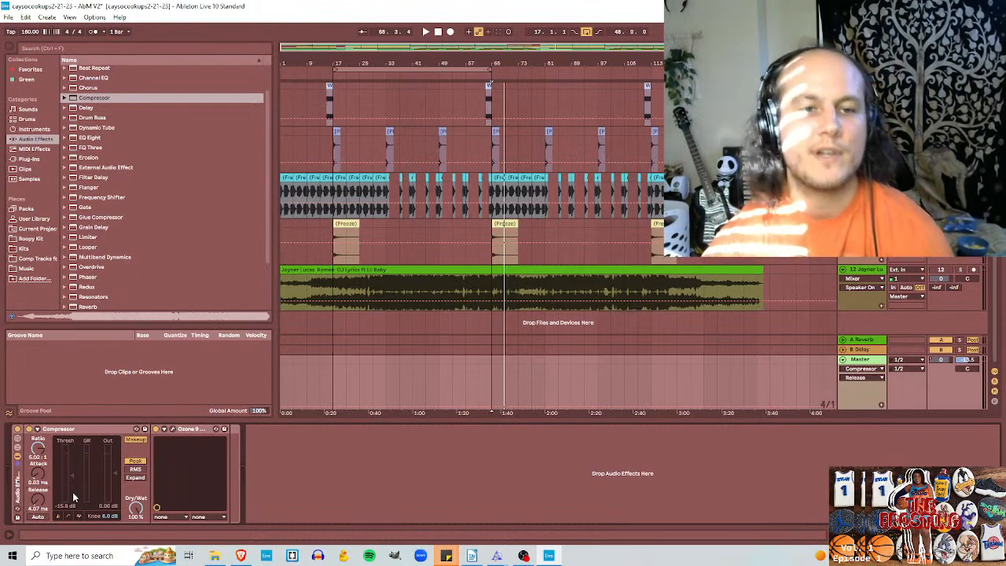
# Step: Audition Compressor releases of 3.00 s, 13.8 ms and 1.00 ms, and settle the release at 55.9 ms
pyautogui.click(37, 517)
pyautogui.press('space')
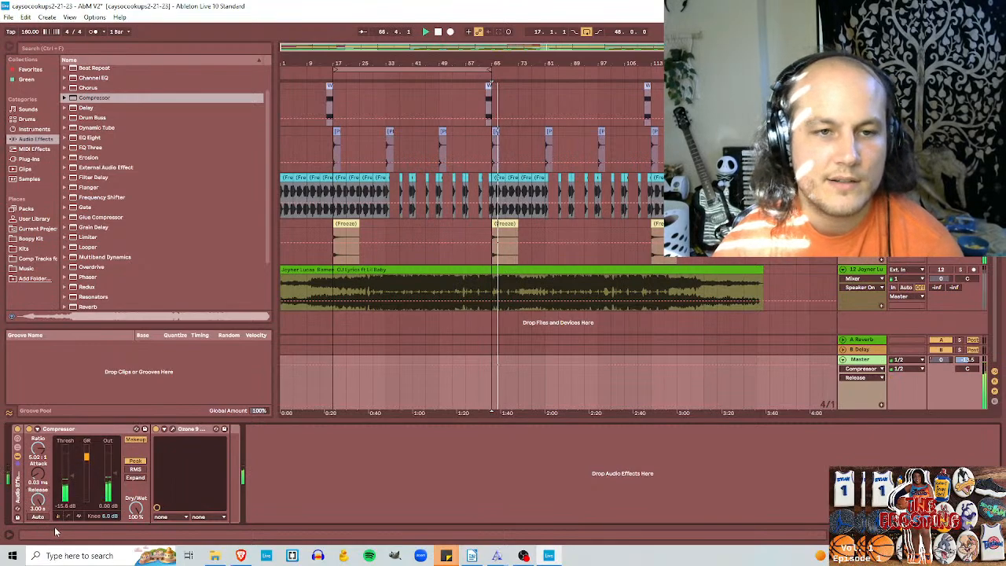
pyautogui.moveTo(42, 503); pyautogui.dragTo(34, 510)
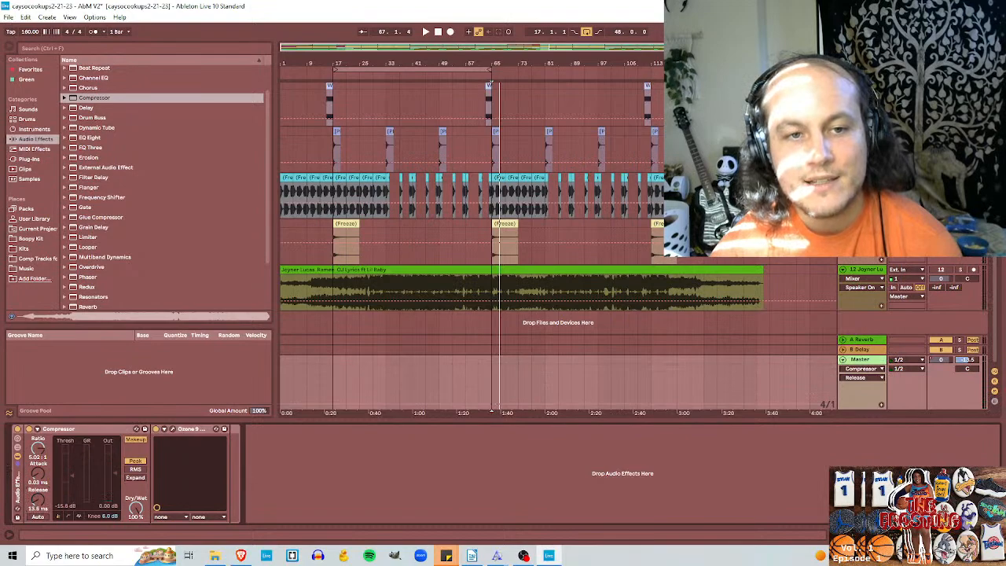
pyautogui.press('space')
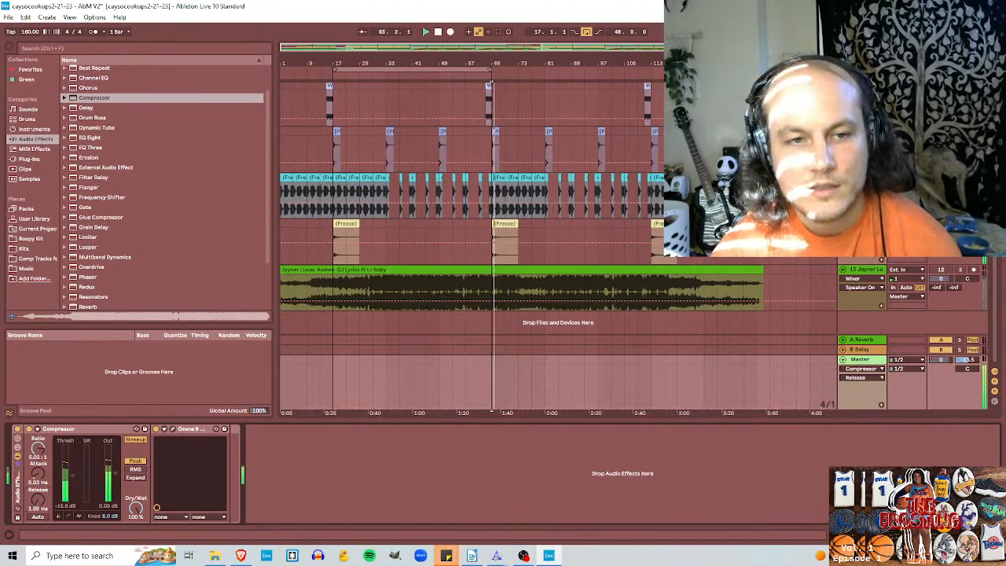
pyautogui.moveTo(42, 504); pyautogui.dragTo(41, 489)
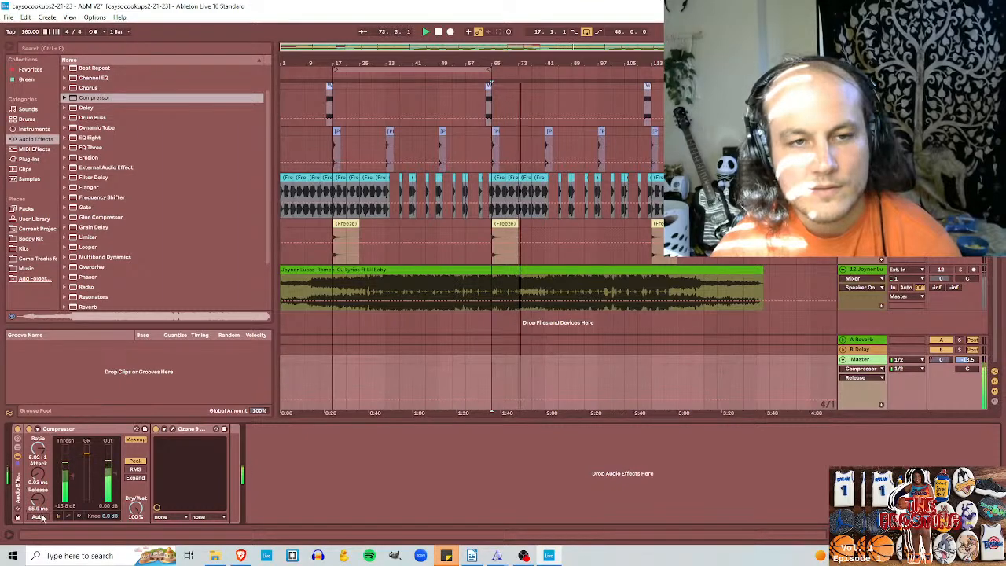
# Step: Replay the beat from bar 65 and set the Compressor's ratio to 4.85:1
pyautogui.press('space')
pyautogui.press('space')
pyautogui.moveTo(38, 454); pyautogui.dragTo(38, 427)
pyautogui.press('space')
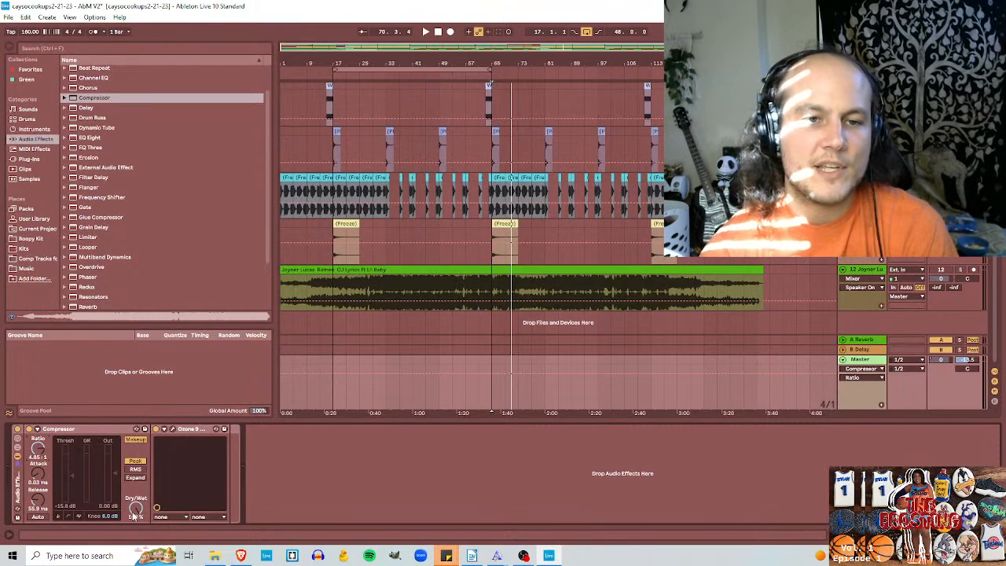
# Step: Try the Compressor's Dry/Wet at 0%, 70%, 100% and 8.4%, ending at 0%
pyautogui.moveTo(135, 509); pyautogui.dragTo(135, 550)
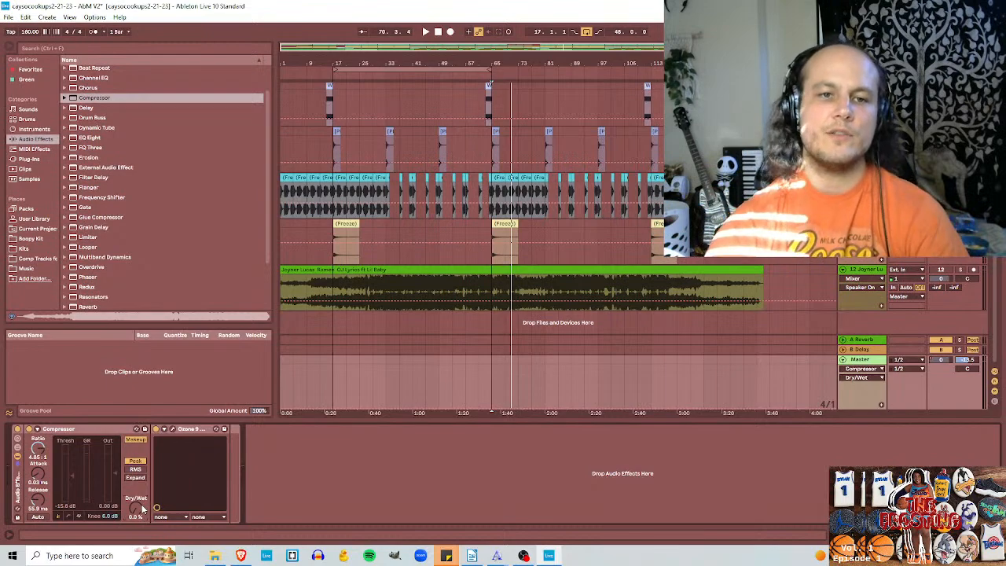
pyautogui.moveTo(137, 507); pyautogui.dragTo(137, 462)
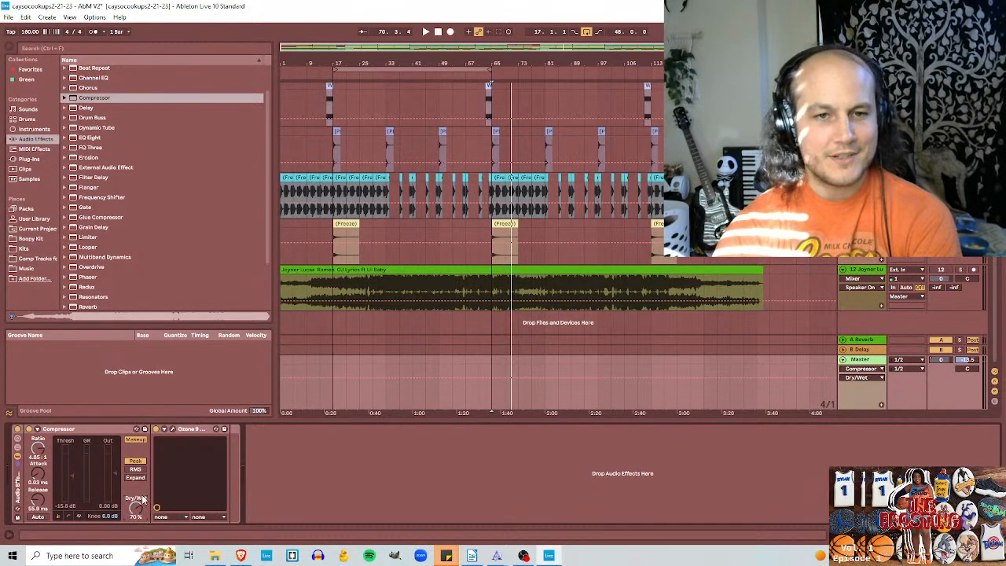
pyautogui.moveTo(140, 509); pyautogui.dragTo(141, 516)
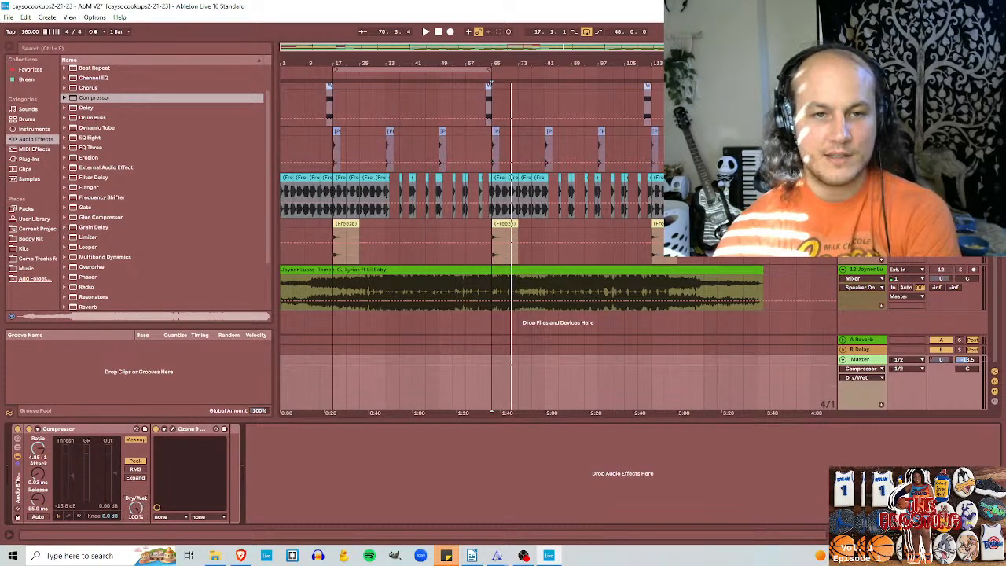
pyautogui.moveTo(137, 511); pyautogui.dragTo(137, 525)
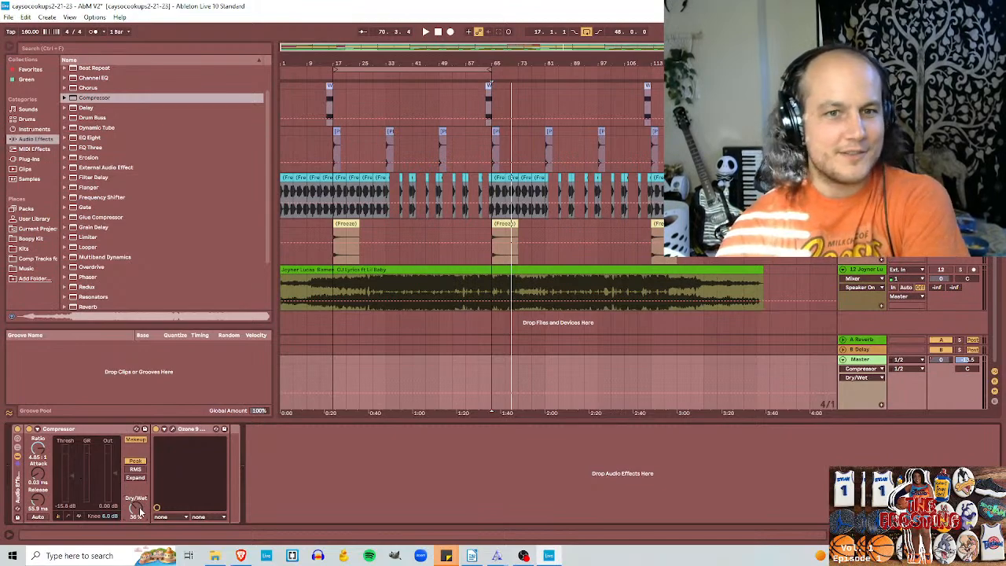
pyautogui.moveTo(137, 507); pyautogui.dragTo(137, 504)
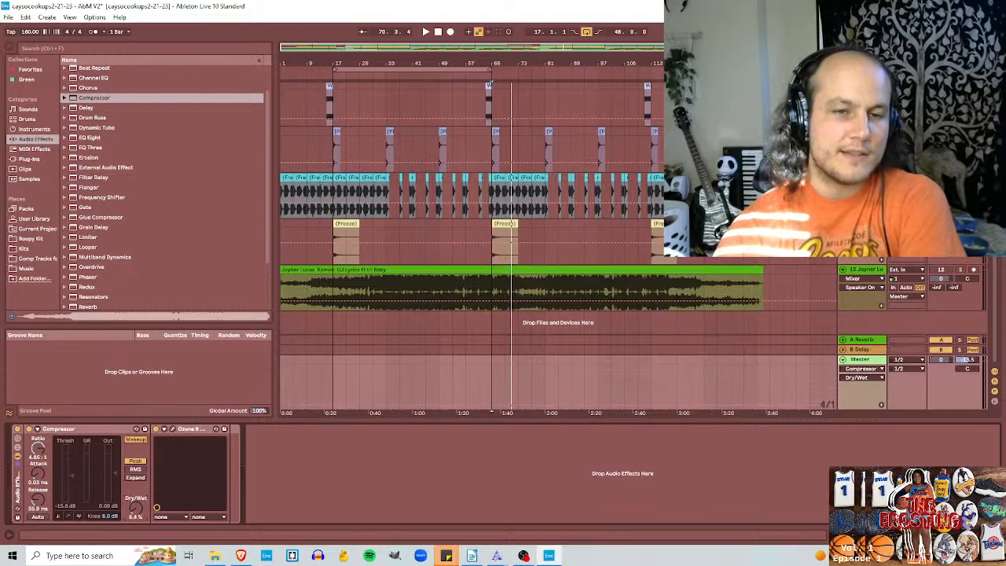
pyautogui.moveTo(135, 507); pyautogui.dragTo(140, 520)
# Step: Play the beat from bar 65 comparing the Compressor's Dry/Wet at 0% and 100%, ending on a 56% mix
pyautogui.press('space')
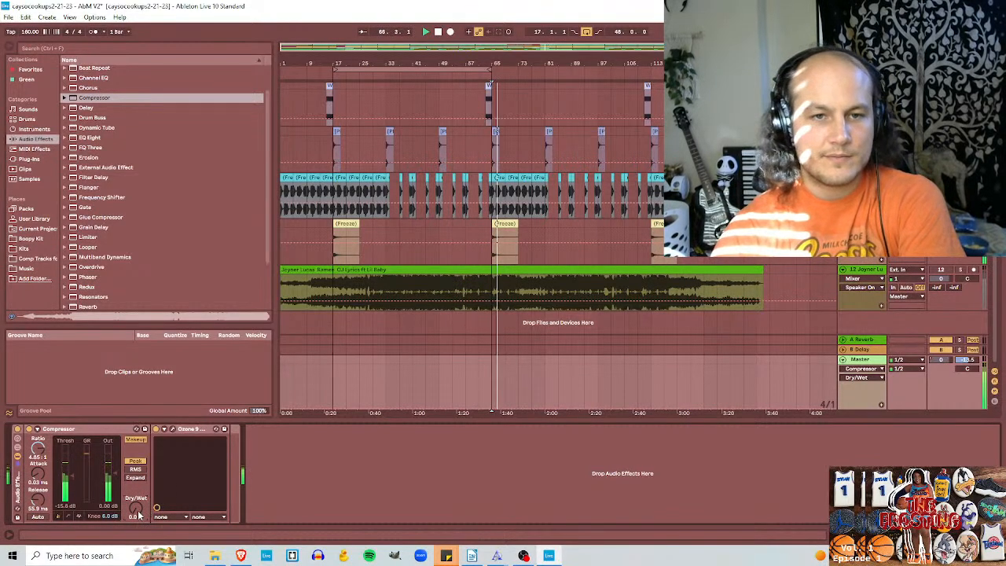
pyautogui.moveTo(138, 514); pyautogui.dragTo(132, 493)
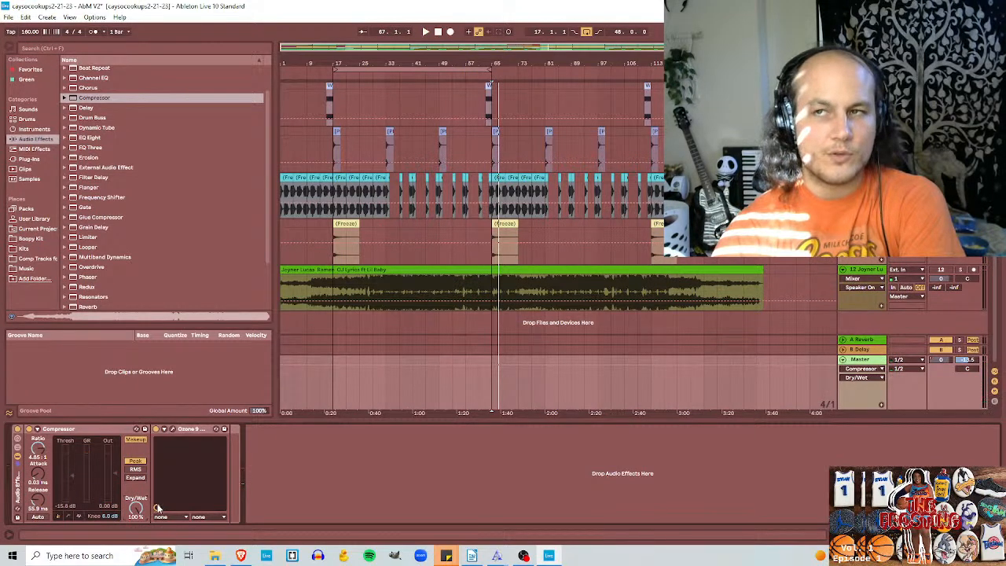
pyautogui.press('space')
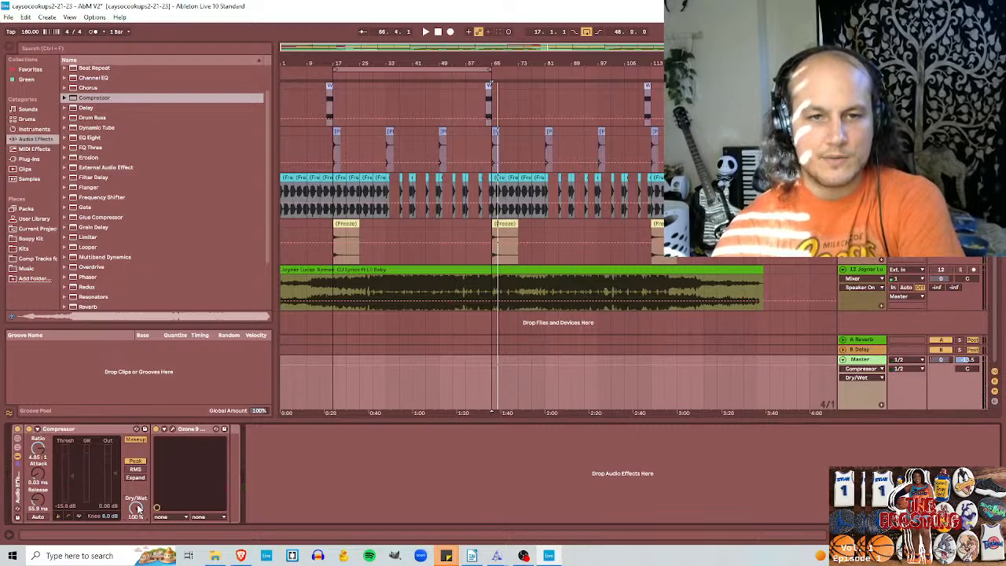
pyautogui.moveTo(138, 508); pyautogui.dragTo(136, 523)
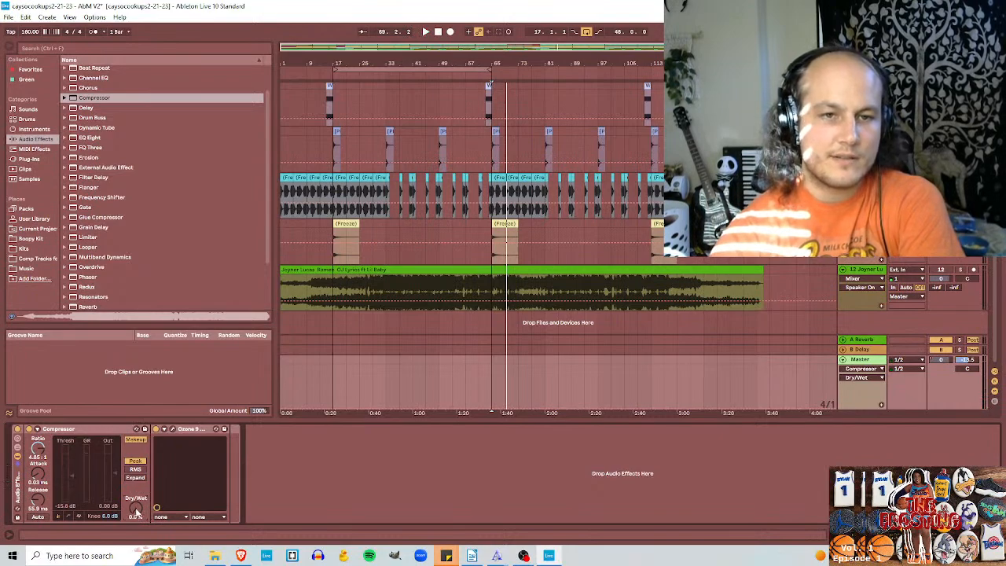
pyautogui.moveTo(136, 515); pyautogui.dragTo(136, 468)
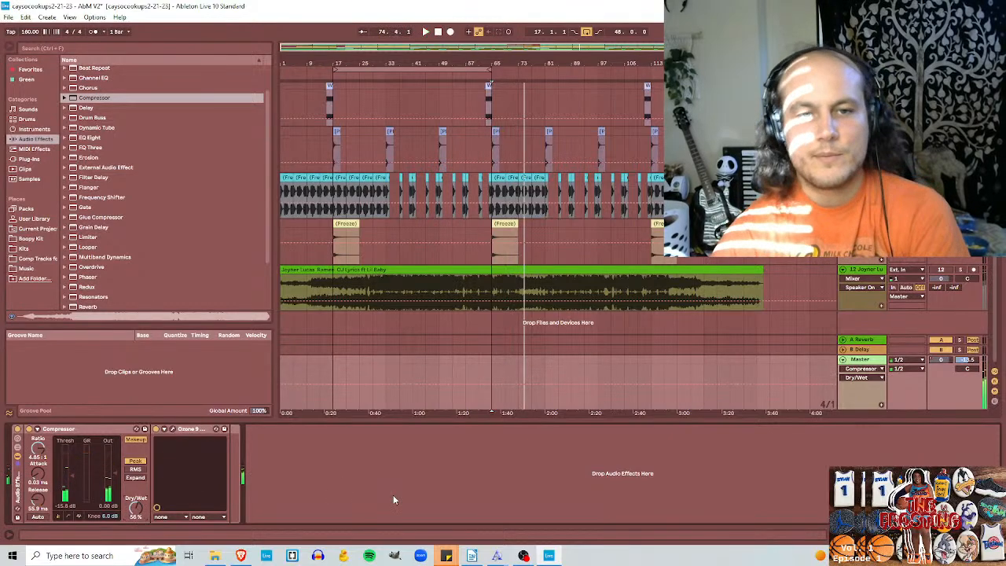
# Step: Solo the Joyner Lucas reference with the Master rack bypassed and play it, then replay the beat unsoloed with the rack active
pyautogui.click(960, 269)
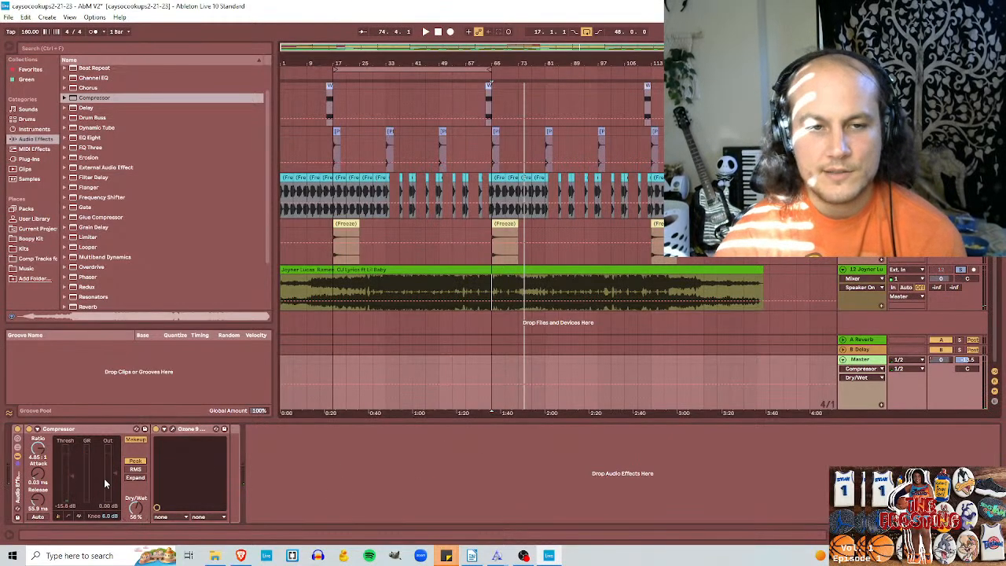
pyautogui.click(14, 431)
pyautogui.press('space')
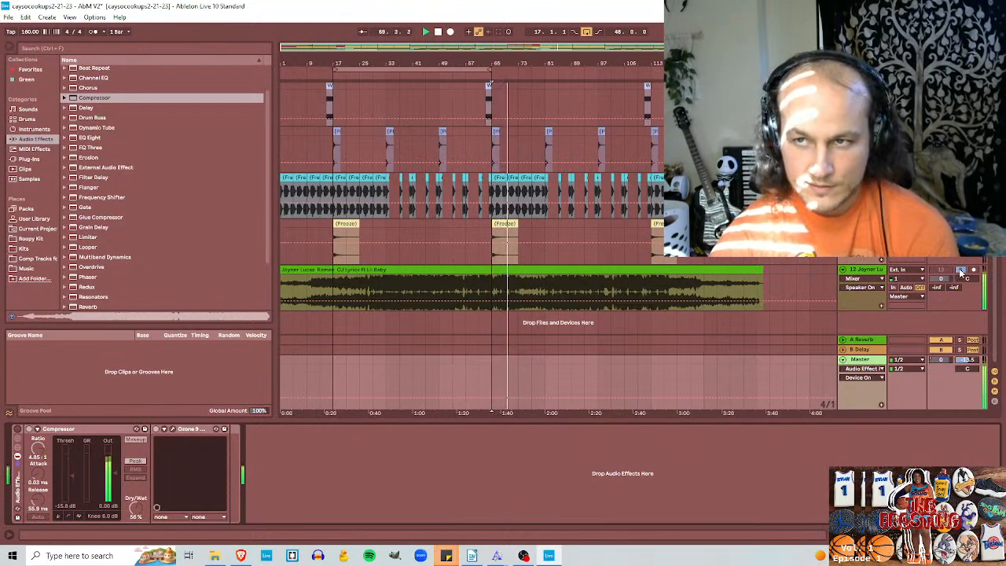
pyautogui.press('space')
pyautogui.press('space')
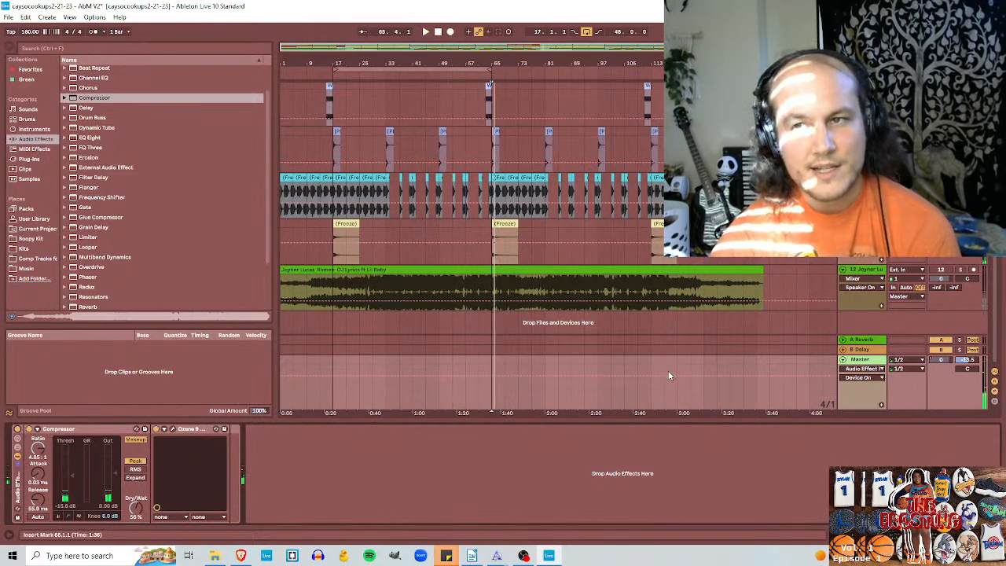
pyautogui.press('space')
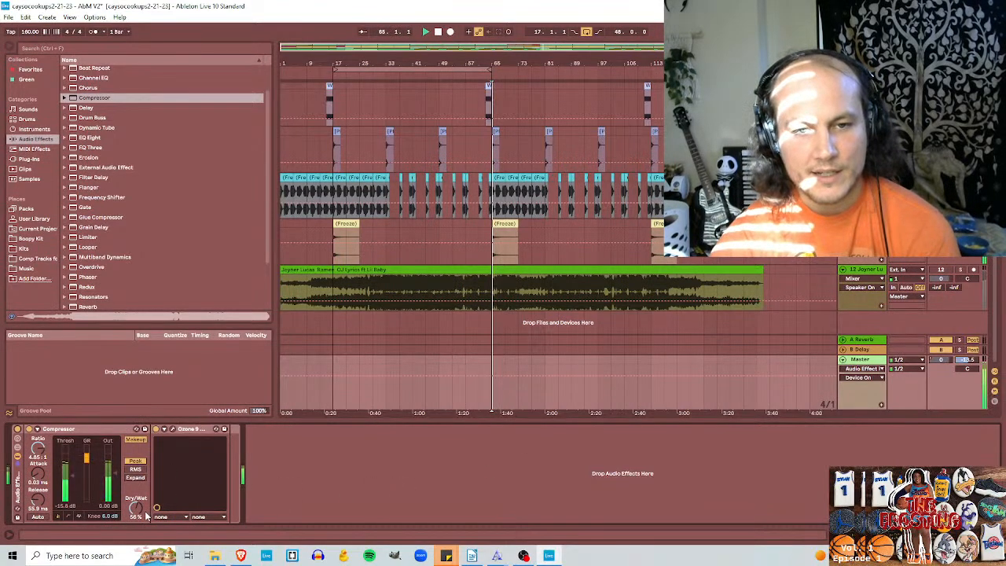
# Step: Set the Compressor's Dry/Wet to 40% during playback and stop the beat
pyautogui.moveTo(137, 508); pyautogui.dragTo(137, 522)
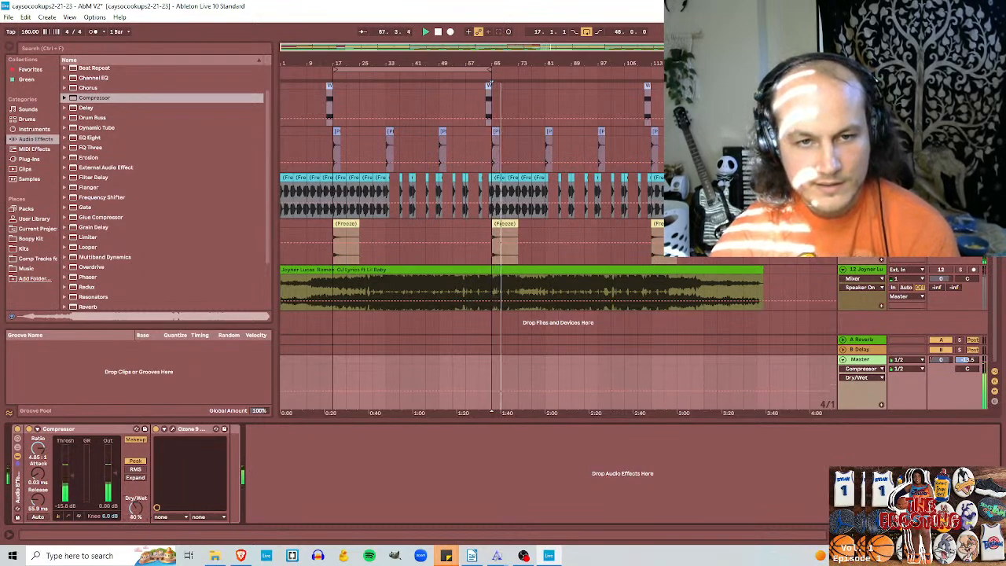
pyautogui.press('space')
pyautogui.click(17, 430)
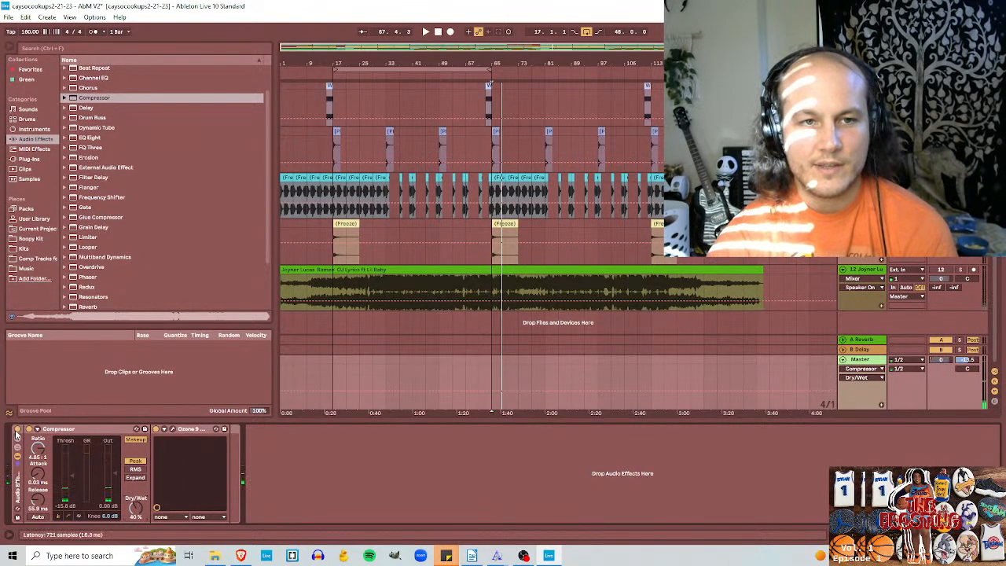
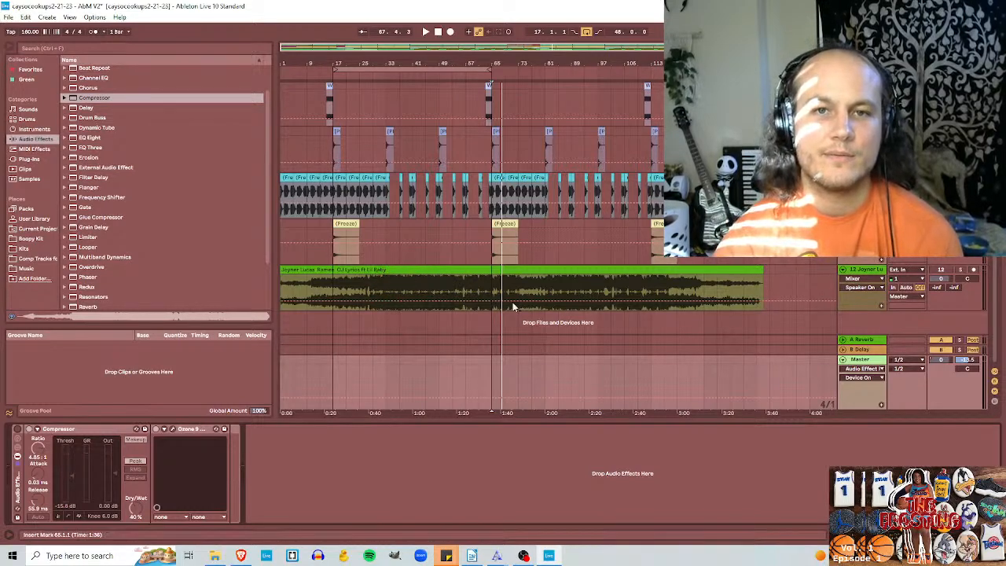
# Step: Play the soloed Joyner Lucas reference with the Master rack bypassed from bar 65, bar 81 and about bar 85
pyautogui.press('space')
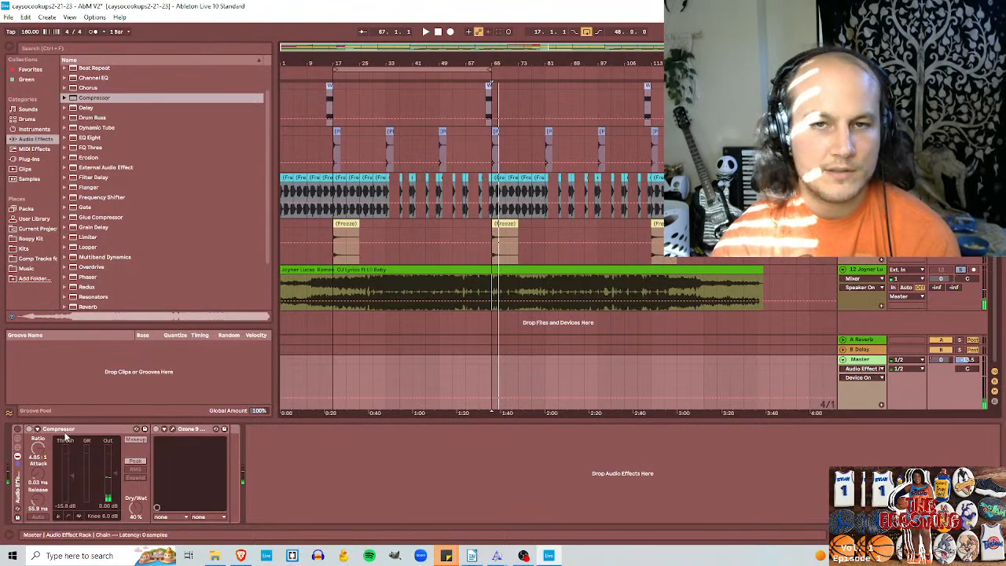
pyautogui.press('space')
pyautogui.press('space')
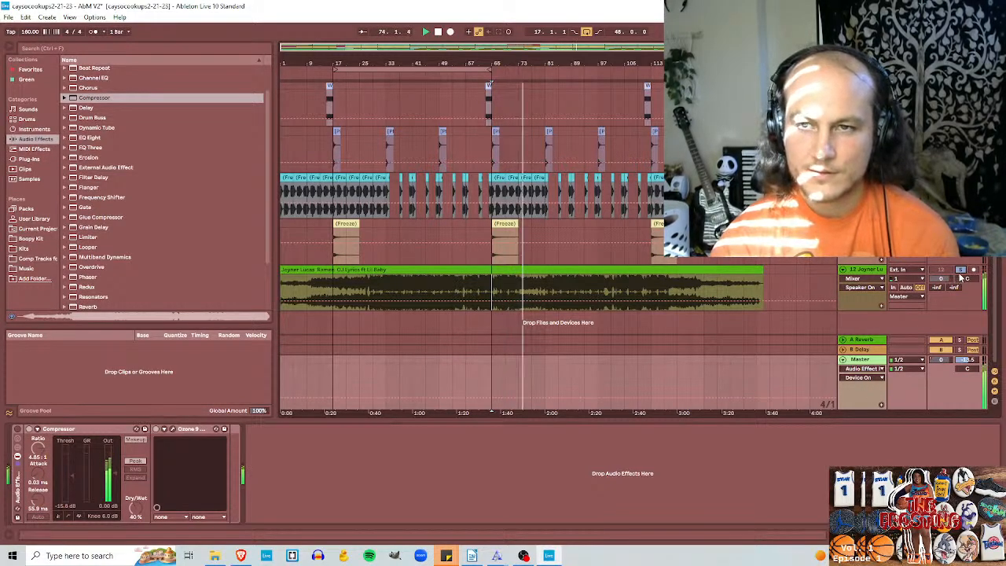
pyautogui.click(547, 291)
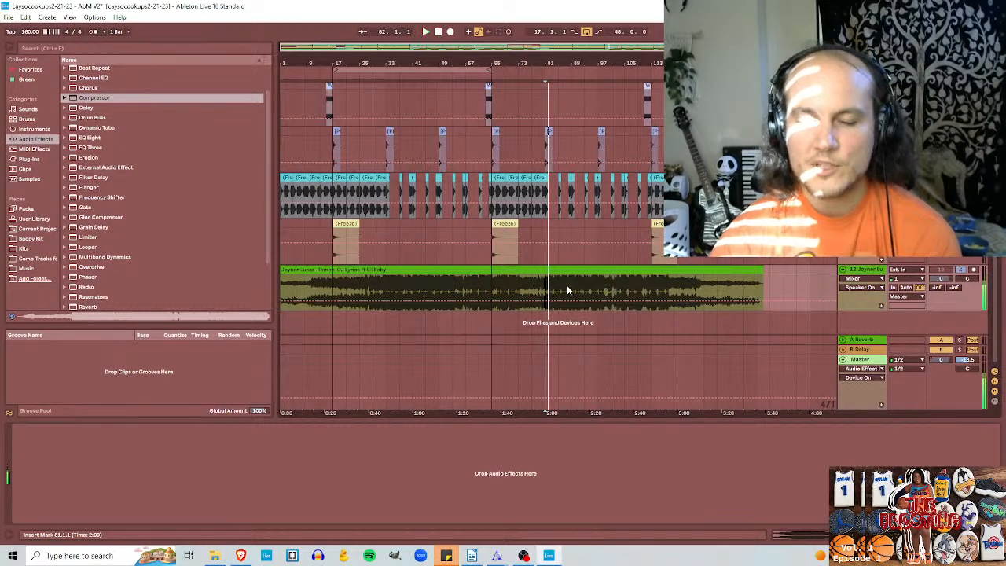
pyautogui.click(559, 285)
pyautogui.press('space')
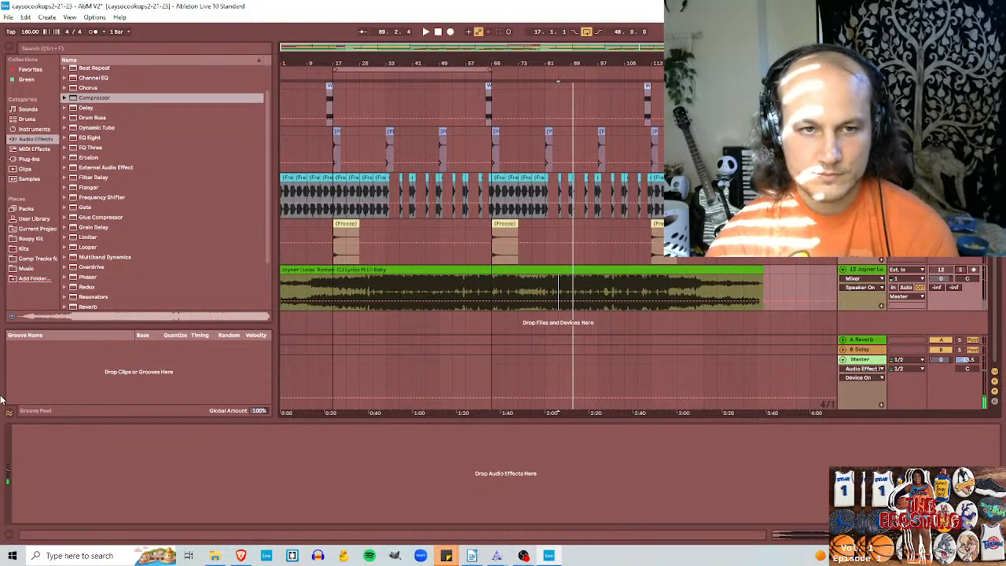
# Step: Reactivate the Master rack, play the beat from about bar 85 and set the Compressor's Dry/Wet to 39%
pyautogui.click(540, 400)
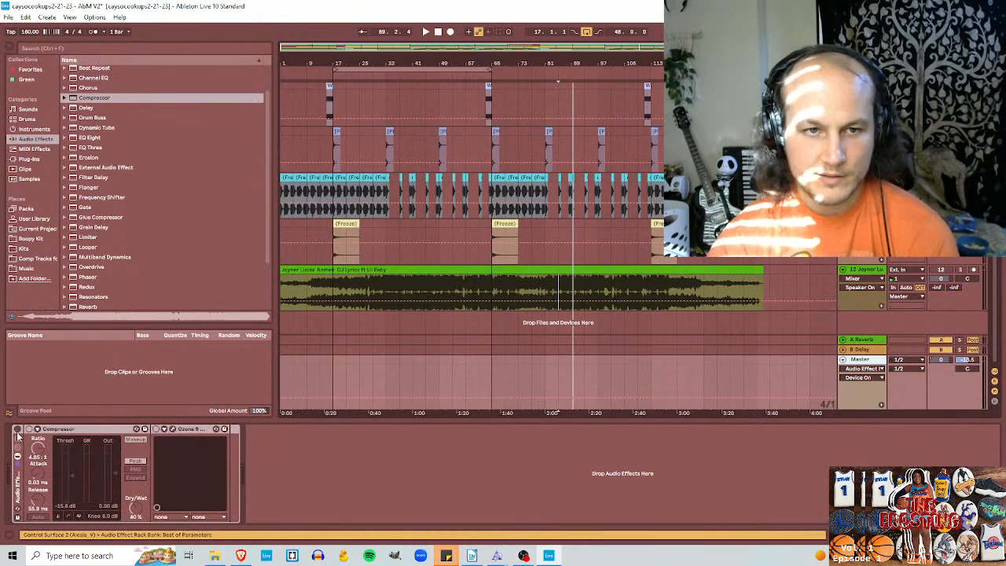
pyautogui.press('space')
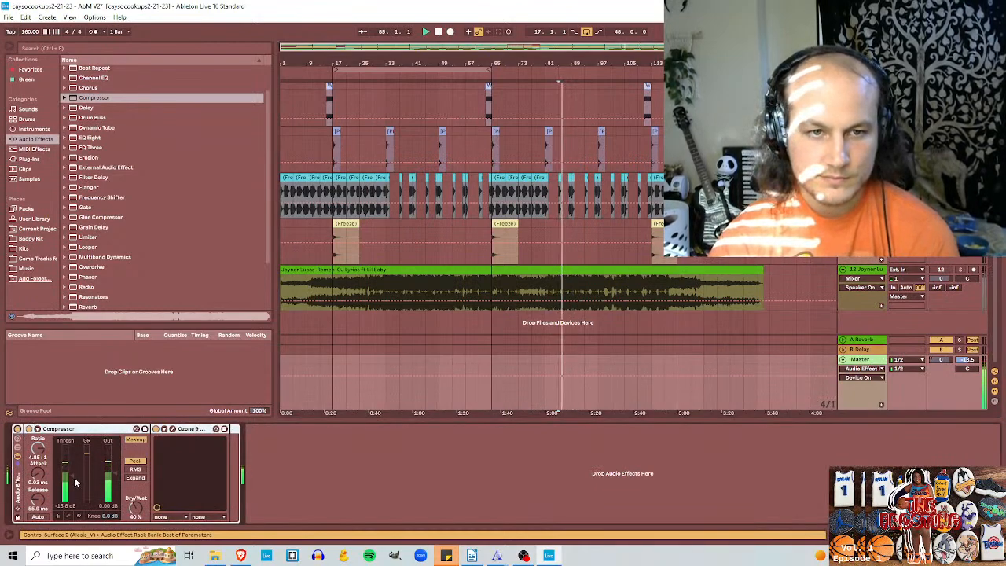
pyautogui.press('space')
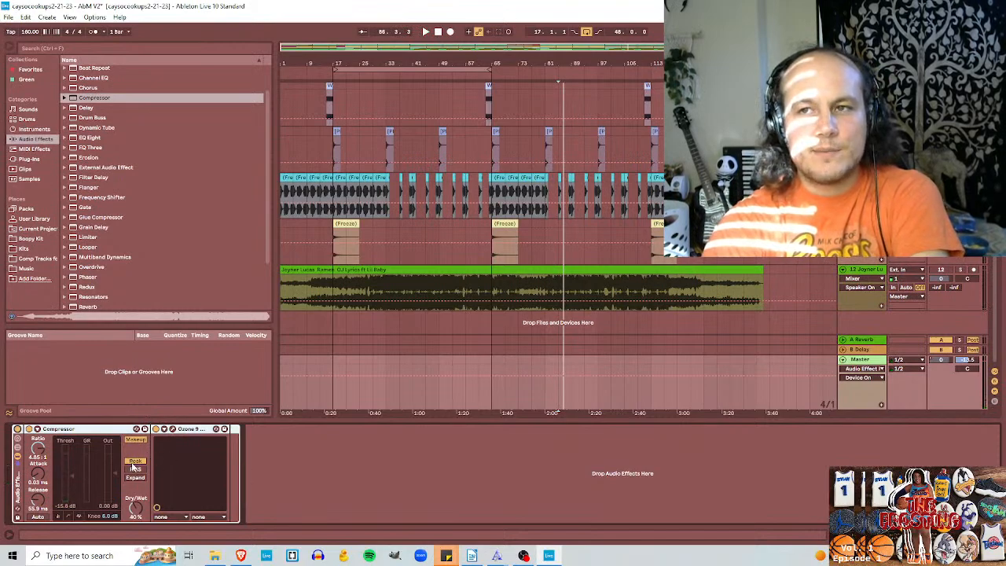
pyautogui.press('space')
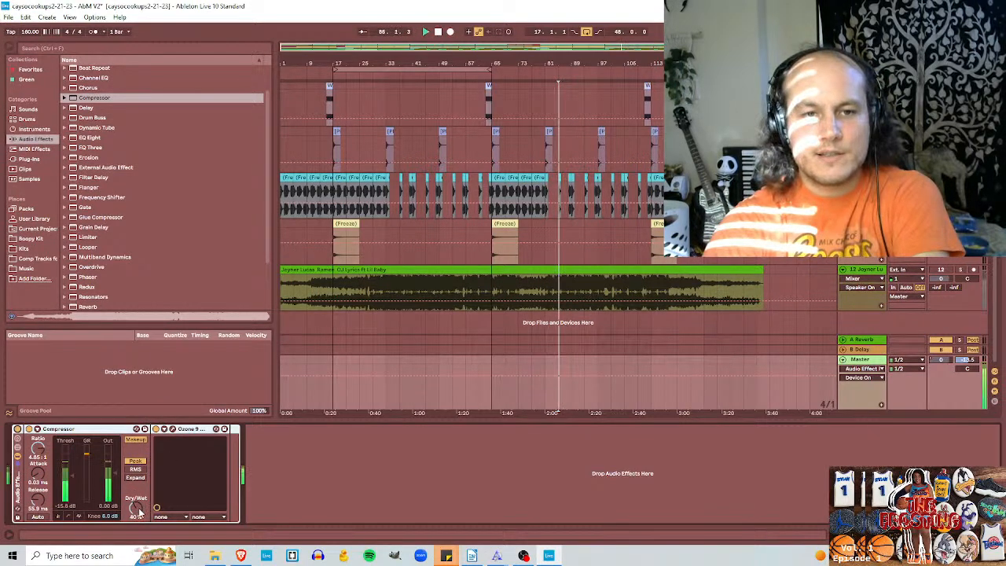
pyautogui.moveTo(137, 509)
pyautogui.mouseDown()
pyautogui.moveTo(137, 534)
pyautogui.moveTo(137, 511)
pyautogui.mouseUp()
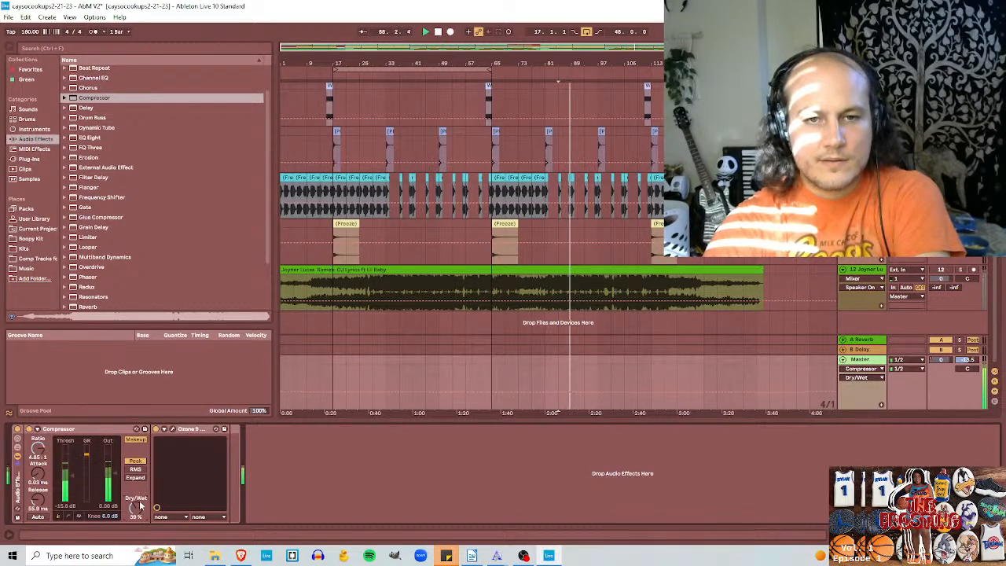
# Step: Open Ozone's Equalizer and shape band 3 into a narrow bell cut at 967 Hz, -1.0 dB, Q 3.9
pyautogui.click(173, 429)
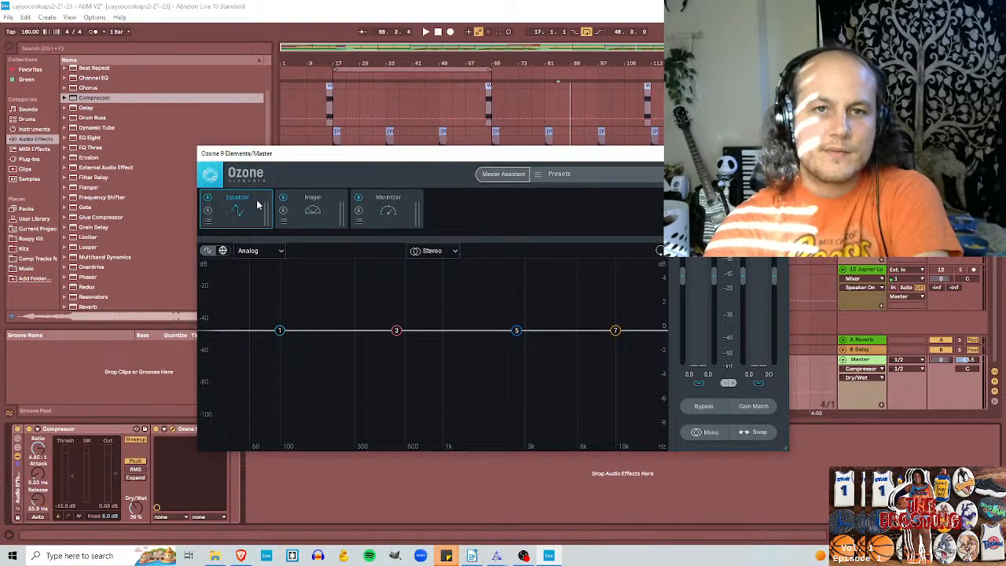
pyautogui.moveTo(355, 162); pyautogui.dragTo(412, 106)
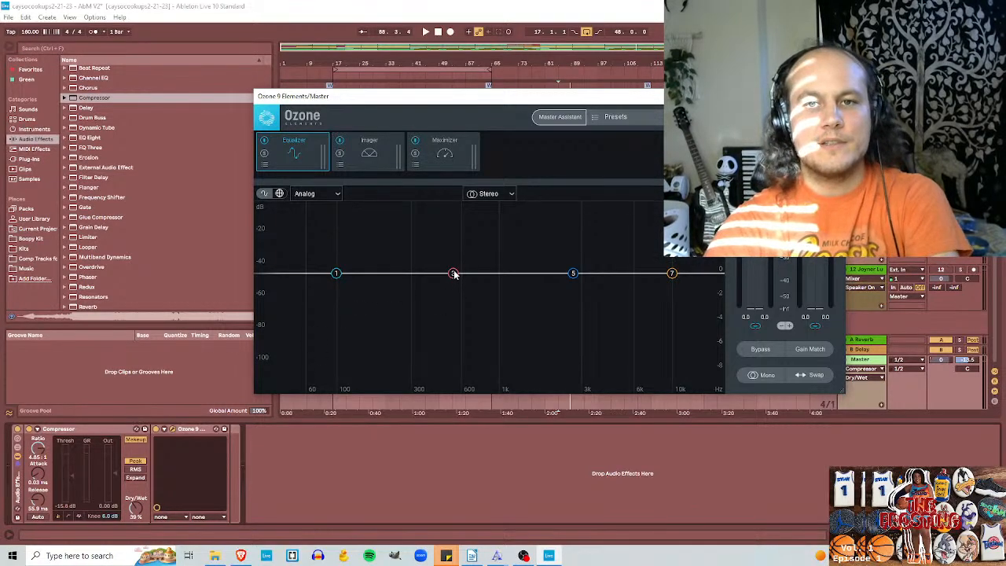
pyautogui.moveTo(452, 274); pyautogui.dragTo(442, 294)
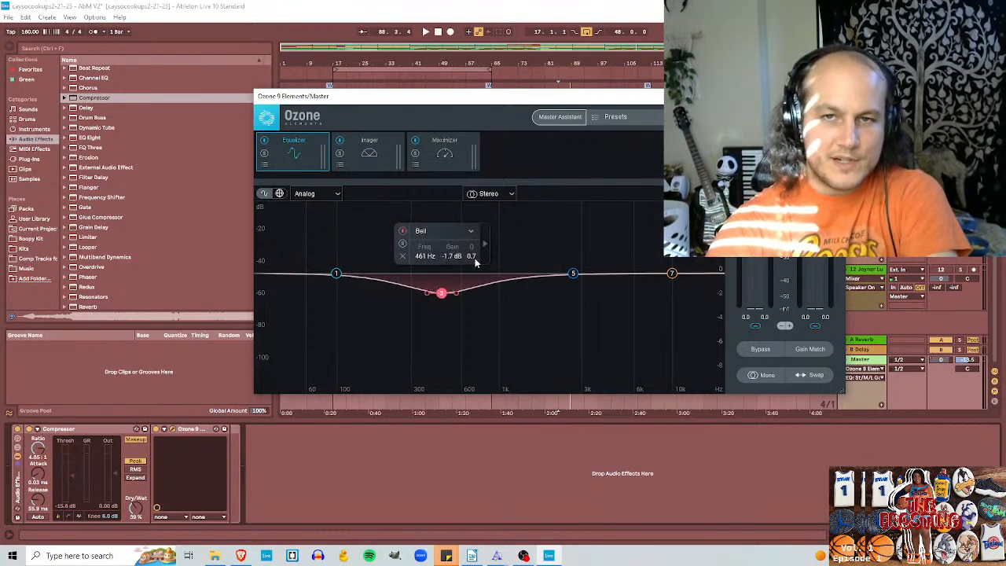
pyautogui.moveTo(475, 257); pyautogui.dragTo(474, 231)
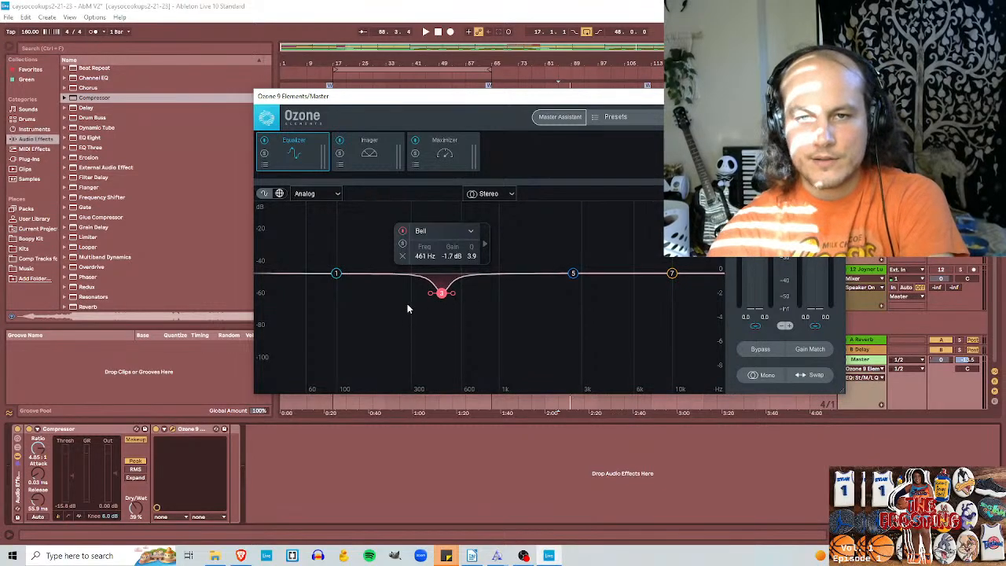
pyautogui.moveTo(444, 296); pyautogui.dragTo(496, 284)
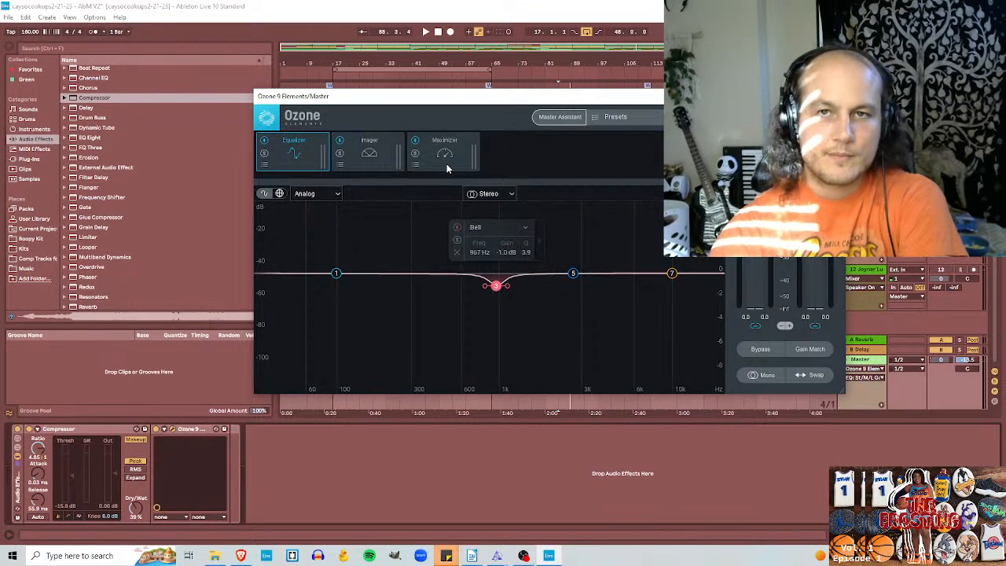
# Step: Play the beat from bar 65 and sweep Ozone's band 3 cut down to 371 Hz at -2.0 dB
pyautogui.moveTo(472, 97); pyautogui.dragTo(485, 243)
pyautogui.click(495, 150)
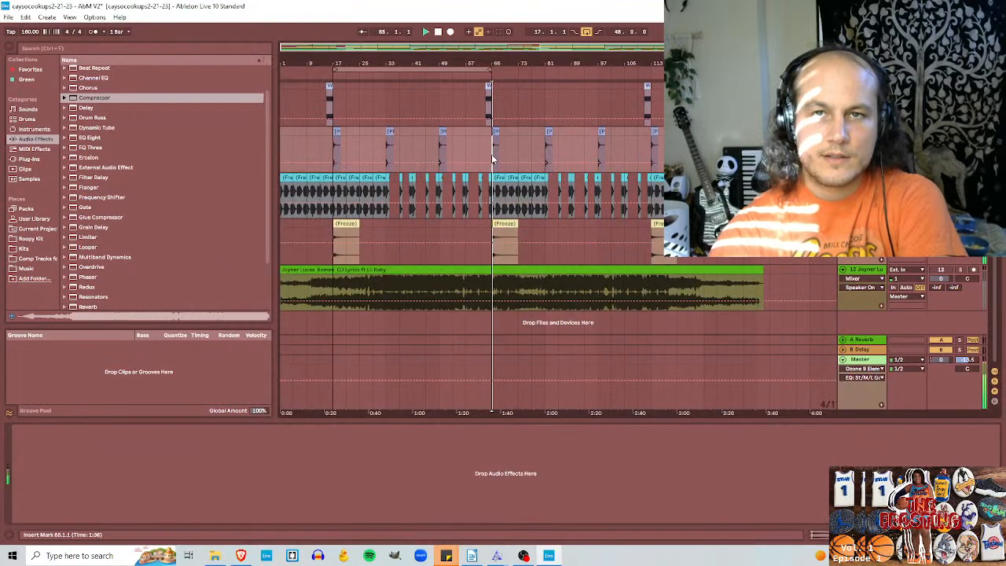
pyautogui.click(901, 357)
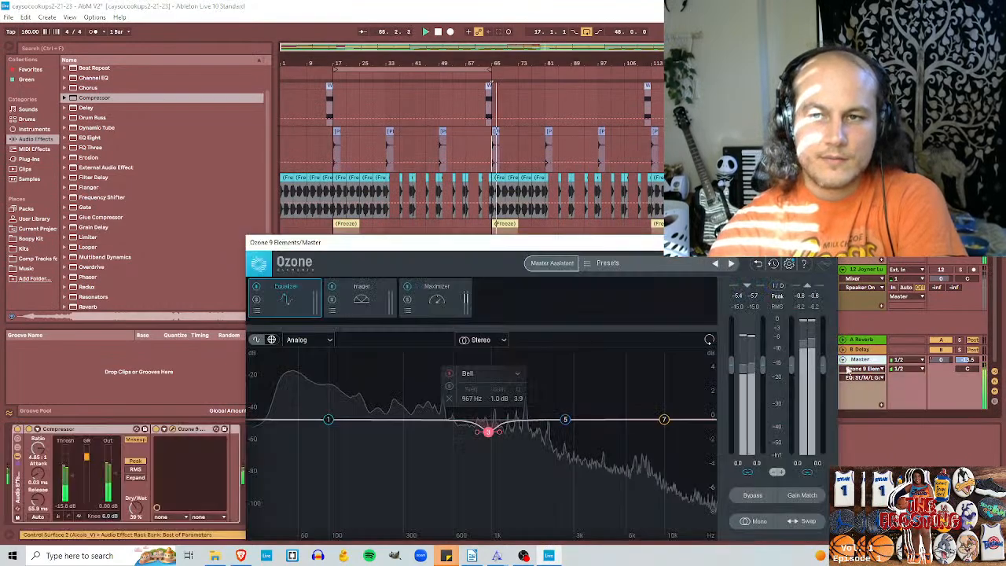
pyautogui.moveTo(511, 242); pyautogui.dragTo(507, 157)
pyautogui.moveTo(487, 343)
pyautogui.mouseDown()
pyautogui.moveTo(374, 348)
pyautogui.moveTo(474, 353)
pyautogui.mouseUp()
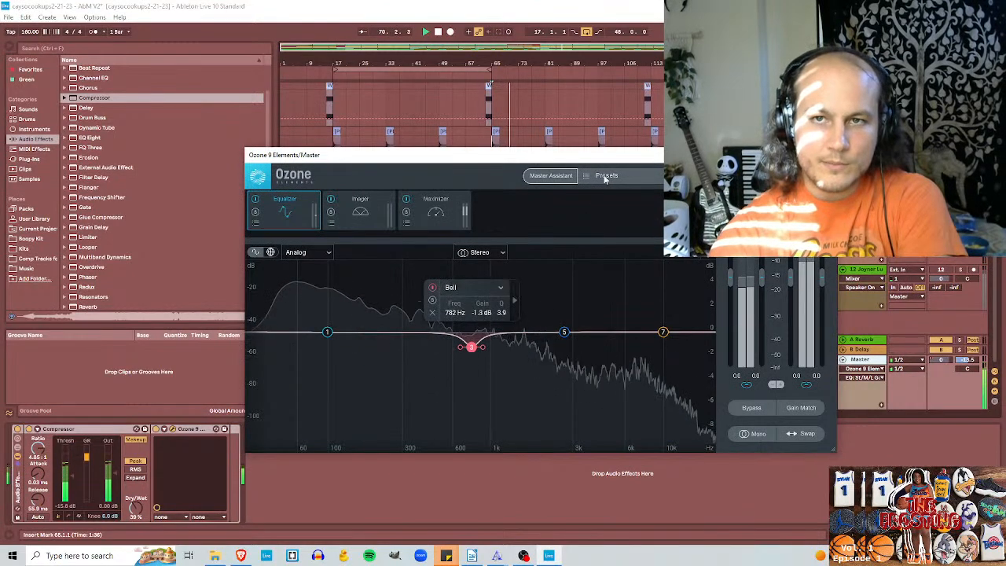
pyautogui.moveTo(464, 155); pyautogui.dragTo(234, 105)
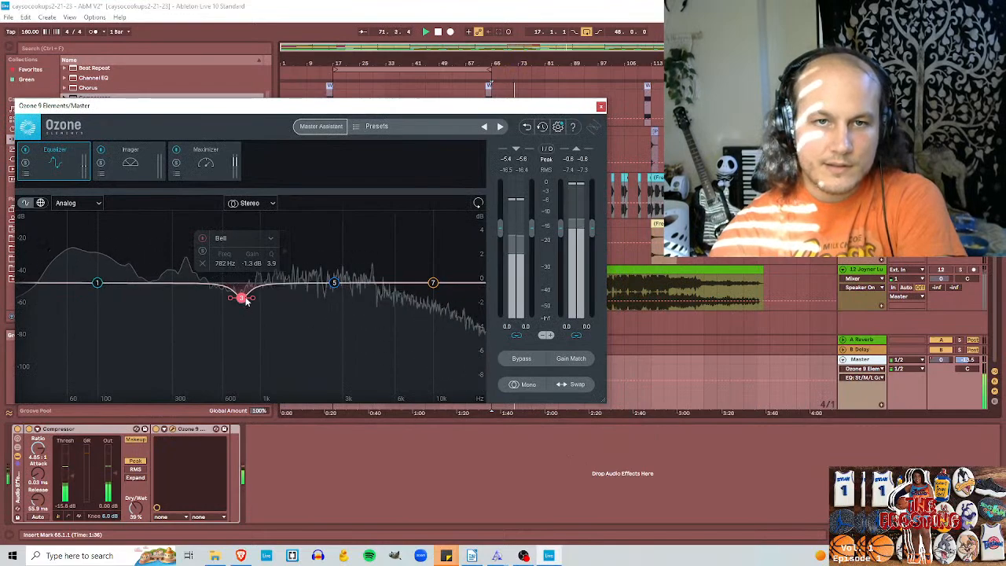
pyautogui.moveTo(242, 298); pyautogui.dragTo(191, 310)
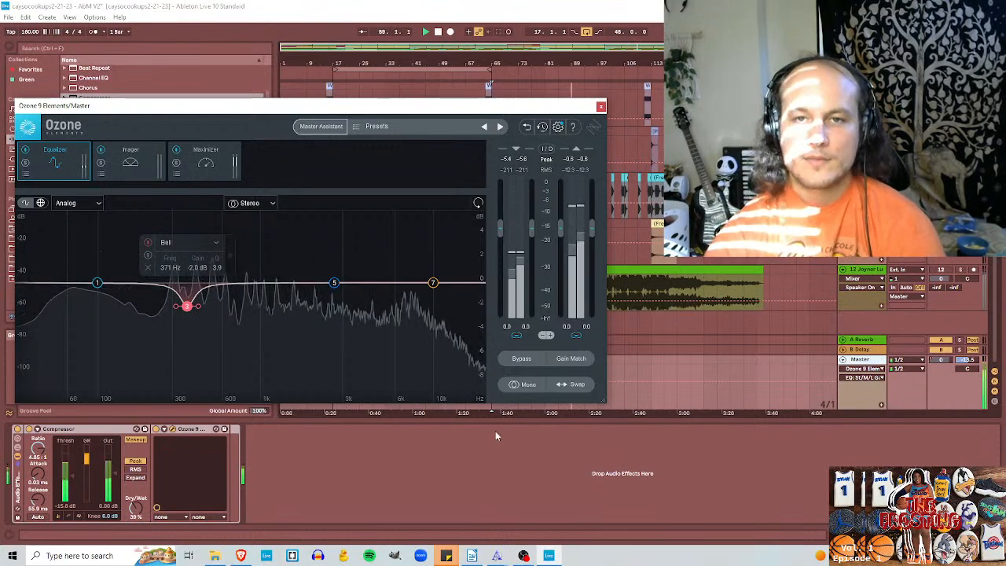
# Step: Close Ozone and play the soloed reference with the Master rack bypassed, then replay the beat unsoloed with the rack active
pyautogui.click(600, 106)
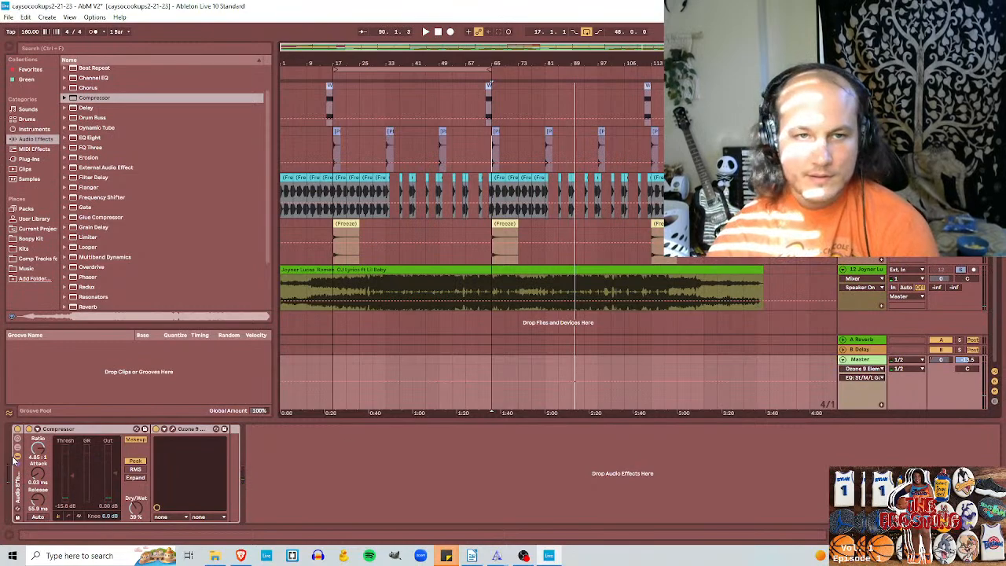
pyautogui.click(18, 430)
pyautogui.press('space')
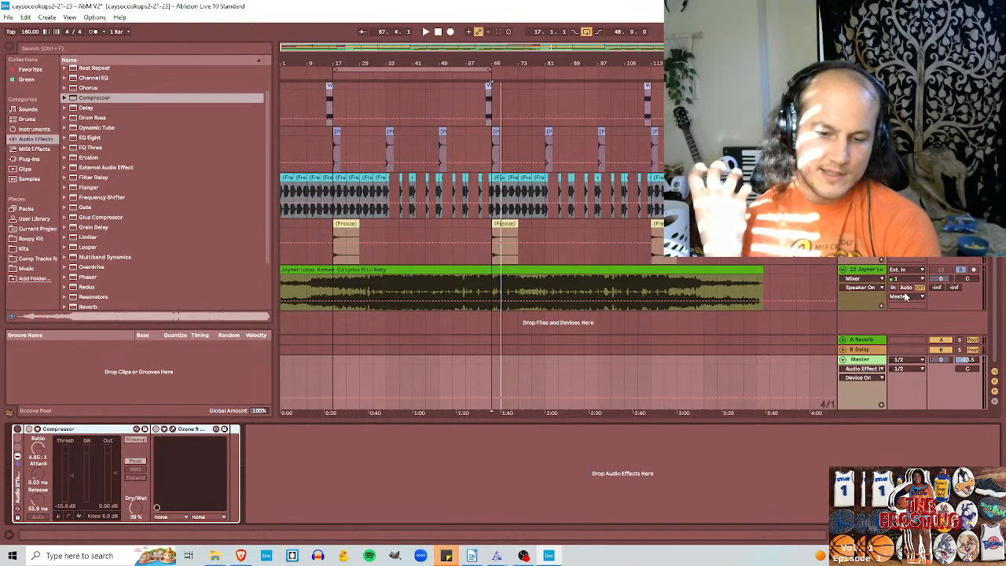
pyautogui.press('space')
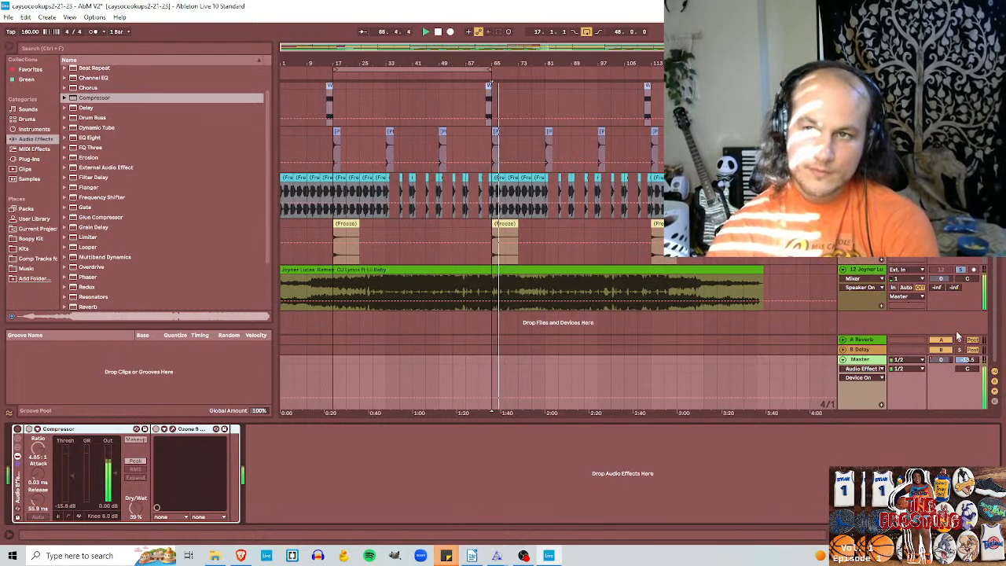
pyautogui.click(17, 429)
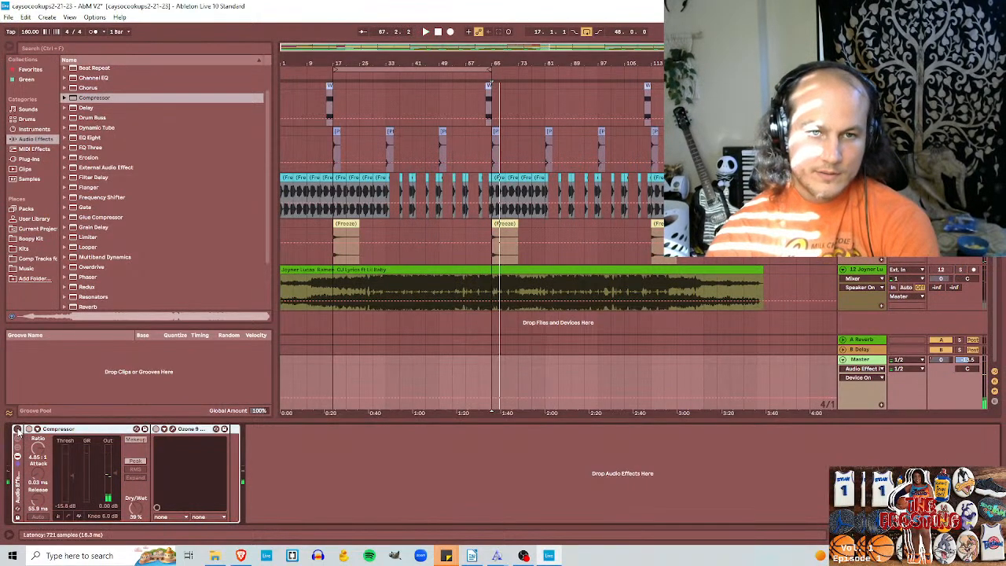
pyautogui.press('space')
pyautogui.press('space')
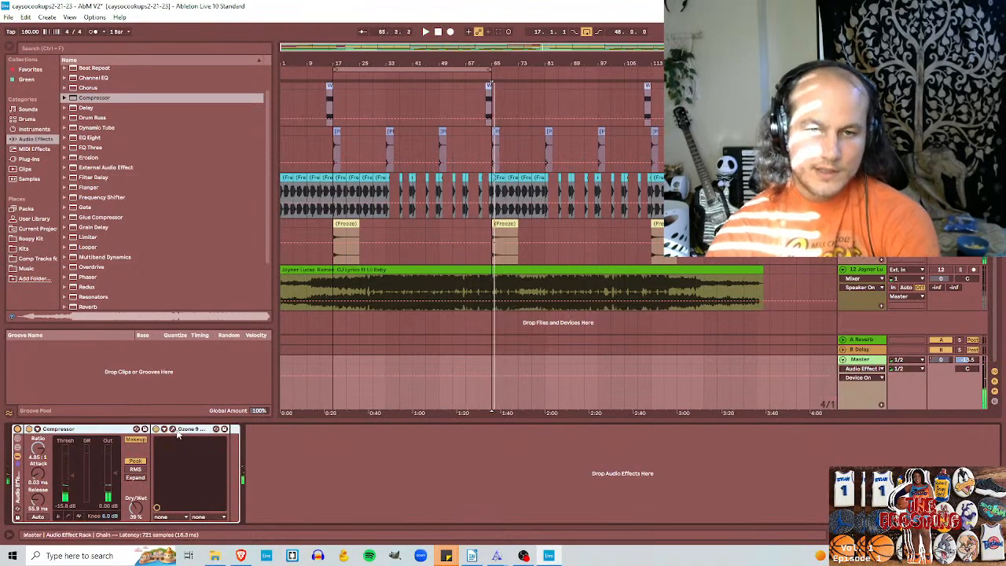
# Step: Turn Ozone's band 5 into a narrower low-mid cut just above band 3 during playback, then close Ozone
pyautogui.click(172, 429)
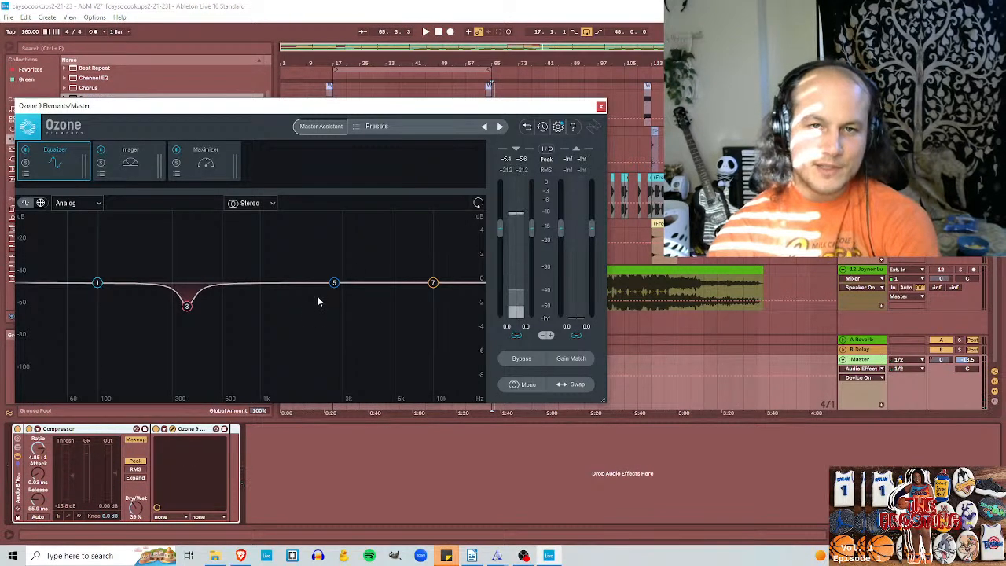
pyautogui.press('space')
pyautogui.moveTo(335, 283); pyautogui.dragTo(237, 293)
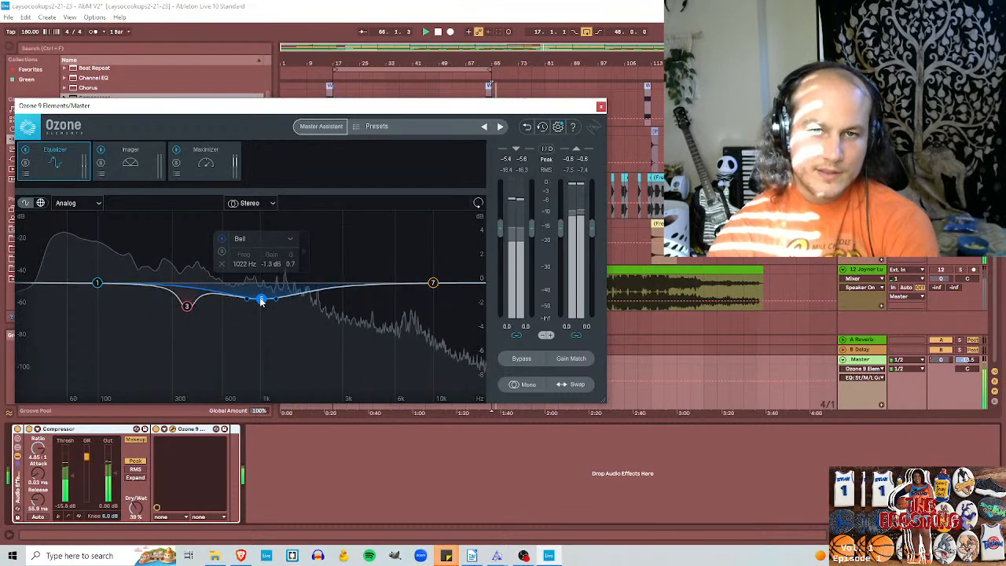
pyautogui.moveTo(289, 263); pyautogui.dragTo(288, 220)
pyautogui.moveTo(263, 299); pyautogui.dragTo(214, 300)
pyautogui.click(600, 106)
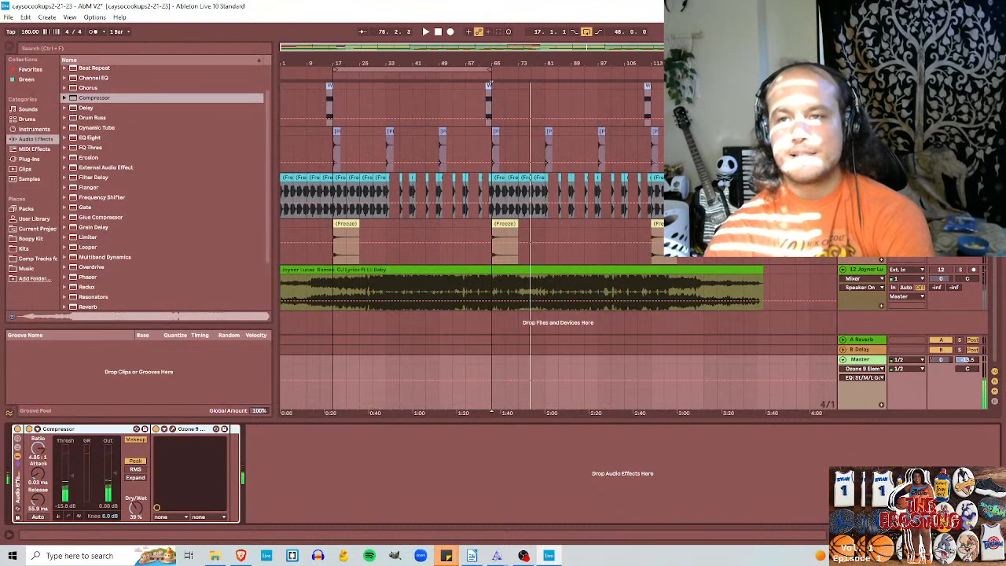
# Step: Compare the soloed reference, with the Master rack bypassed, against the unsoloed beat from about bar 69 with the rack active
pyautogui.click(959, 270)
pyautogui.click(17, 429)
pyautogui.press('space')
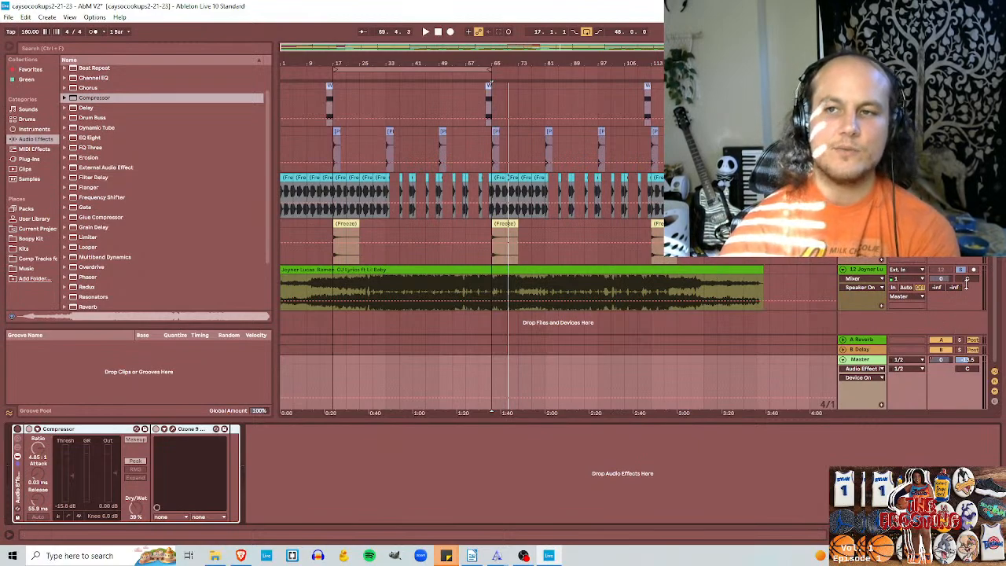
pyautogui.press('space')
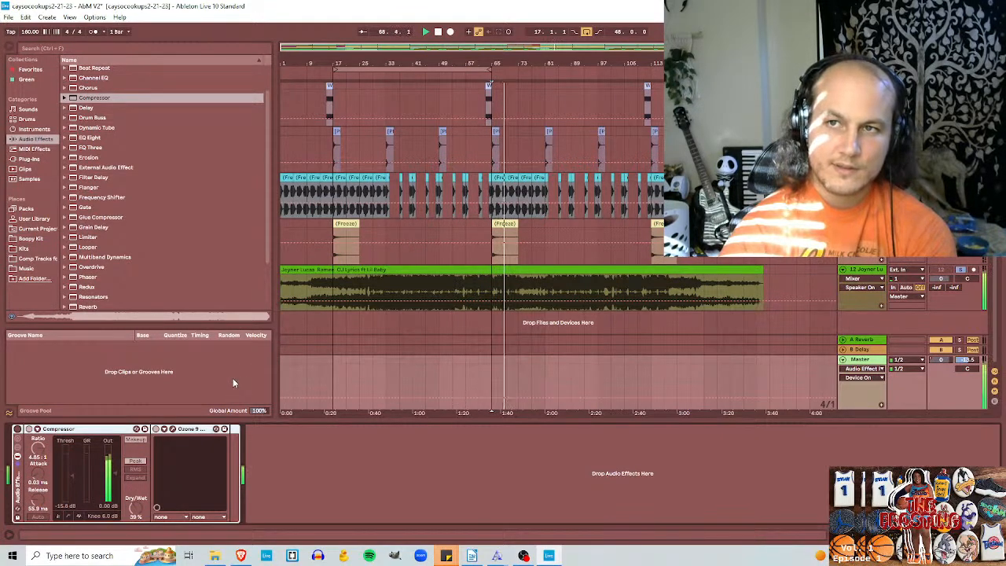
pyautogui.press('space')
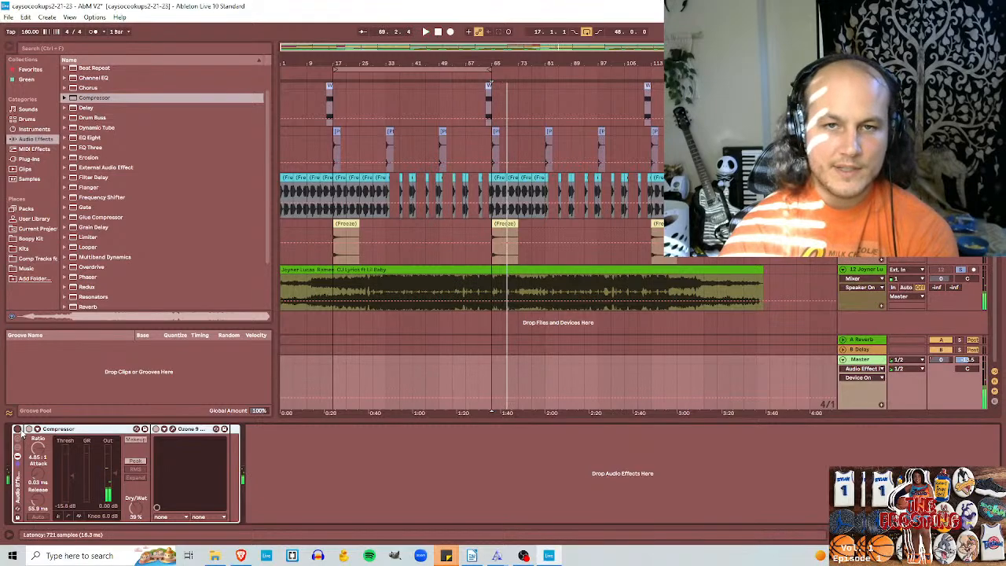
pyautogui.click(508, 295)
pyautogui.press('space')
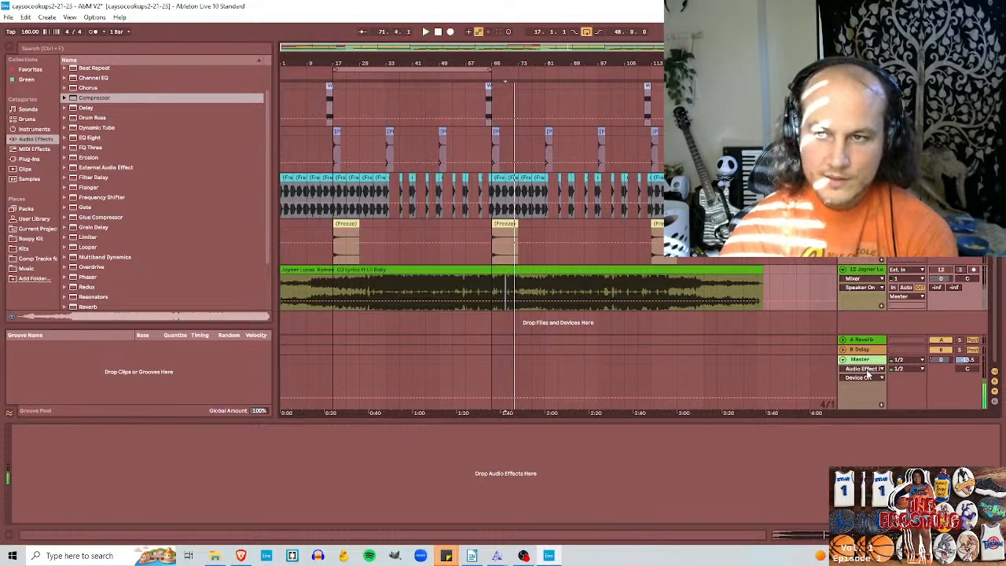
pyautogui.click(784, 379)
pyautogui.click(17, 431)
pyautogui.press('space')
pyautogui.press('space')
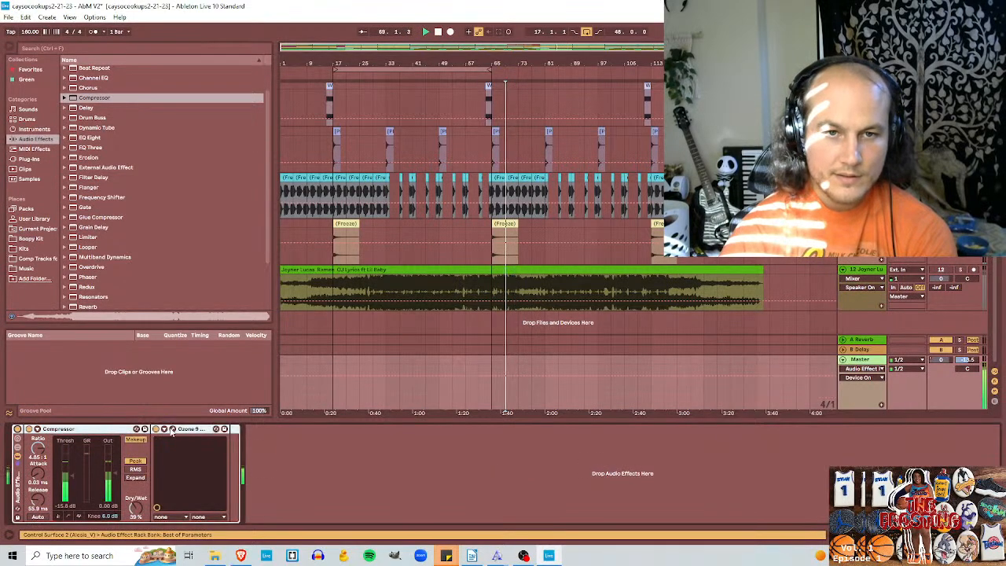
# Step: Add a Proportional Q band to Ozone's Equalizer, set it to 476 Hz, -6.4 dB, Q 4.9, and close Ozone
pyautogui.click(173, 429)
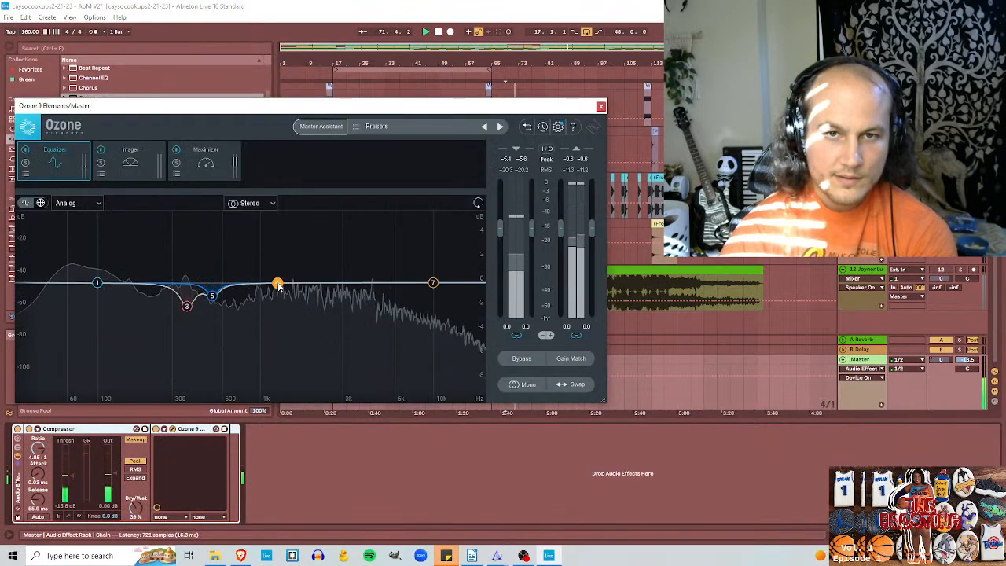
pyautogui.doubleClick(261, 296)
pyautogui.moveTo(292, 264); pyautogui.dragTo(287, 237)
pyautogui.moveTo(264, 304); pyautogui.dragTo(207, 364)
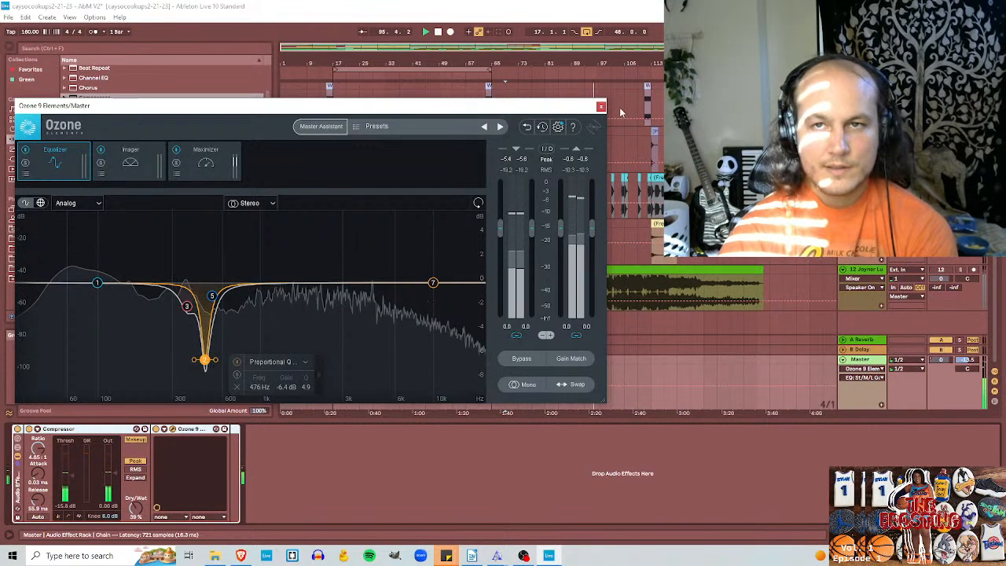
pyautogui.click(600, 106)
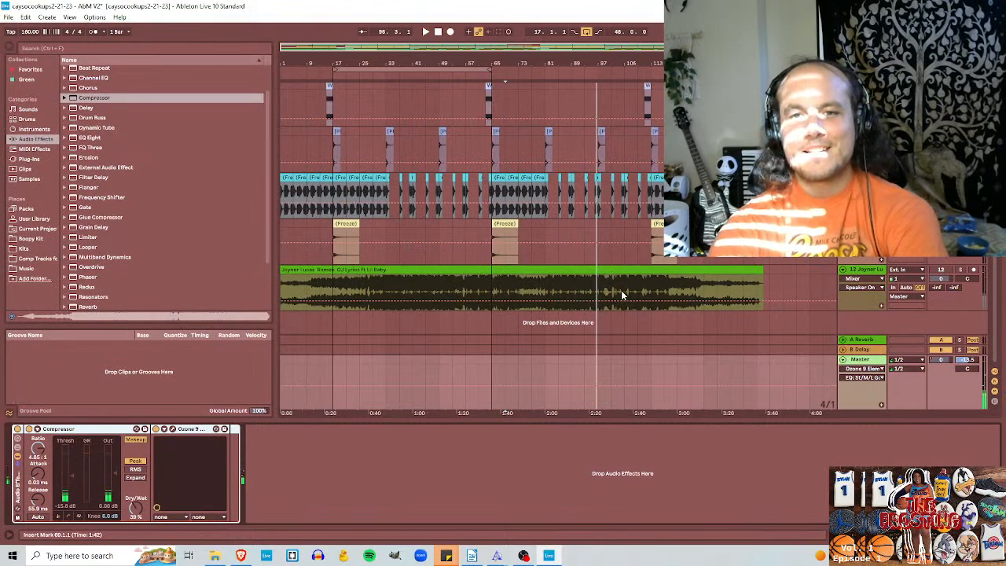
# Step: Review the Proportional Q cut in Ozone's Equalizer and look over the arrangement's tracks, leaving Ozone closed
pyautogui.click(216, 429)
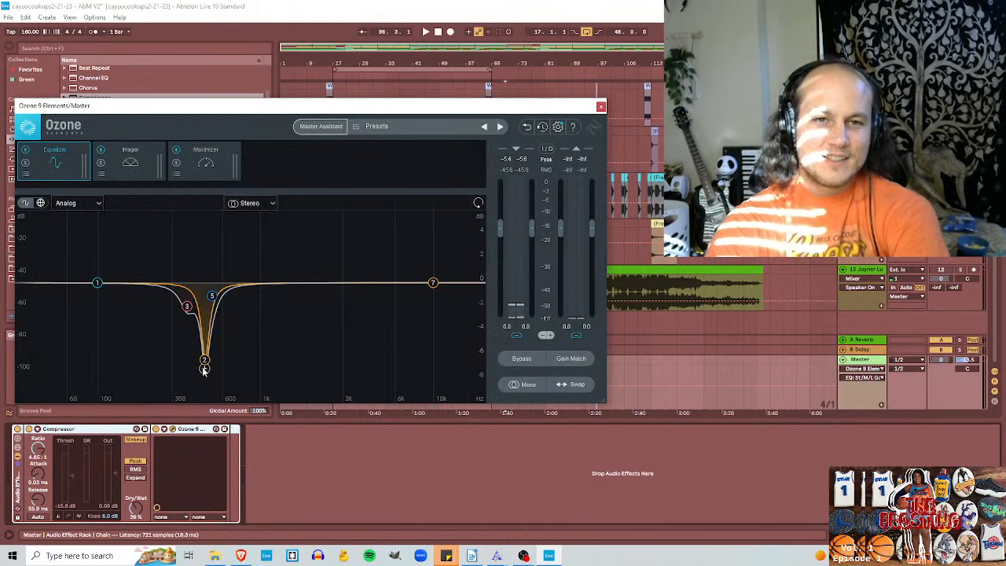
pyautogui.click(204, 361)
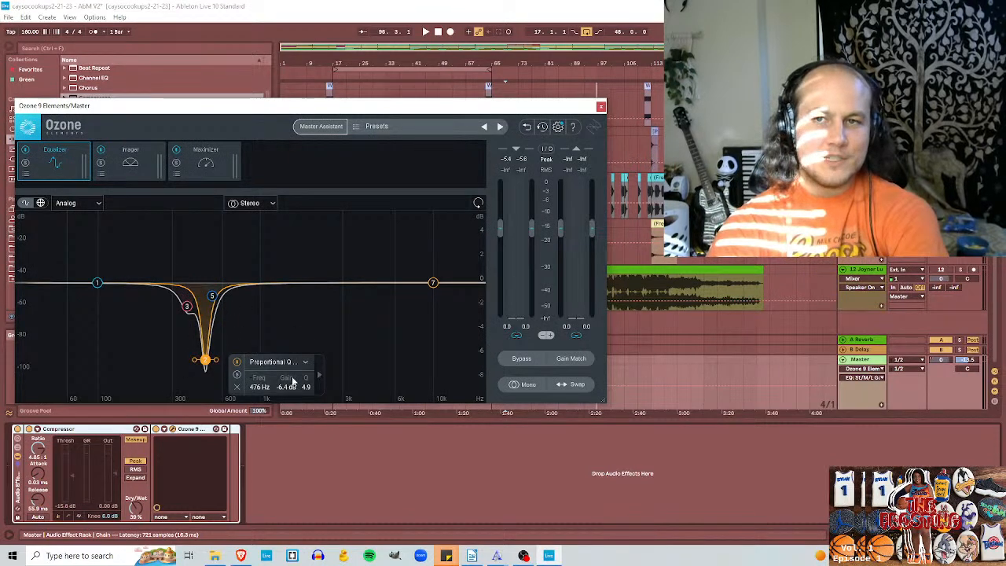
pyautogui.click(601, 106)
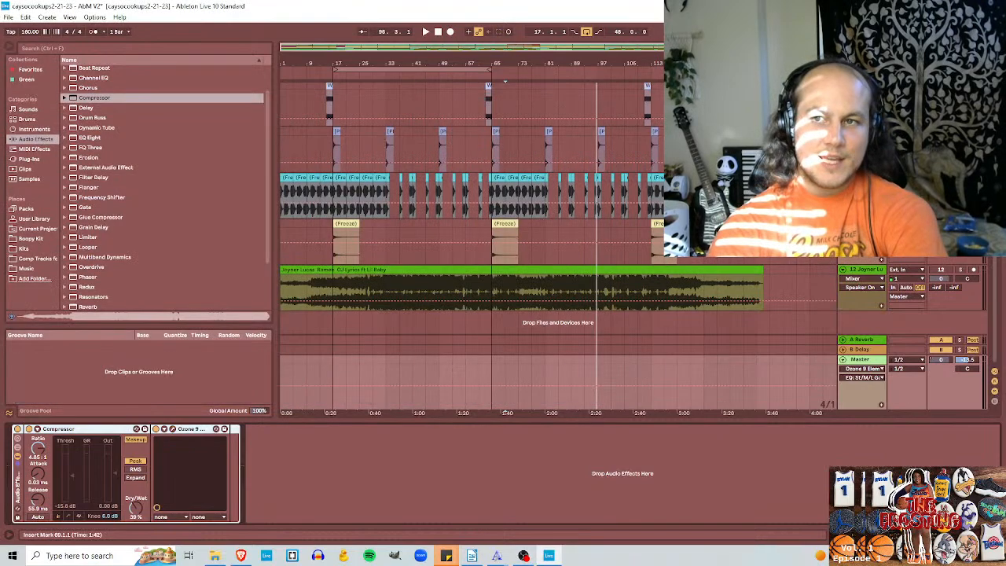
pyautogui.scroll(5, 472, 204)
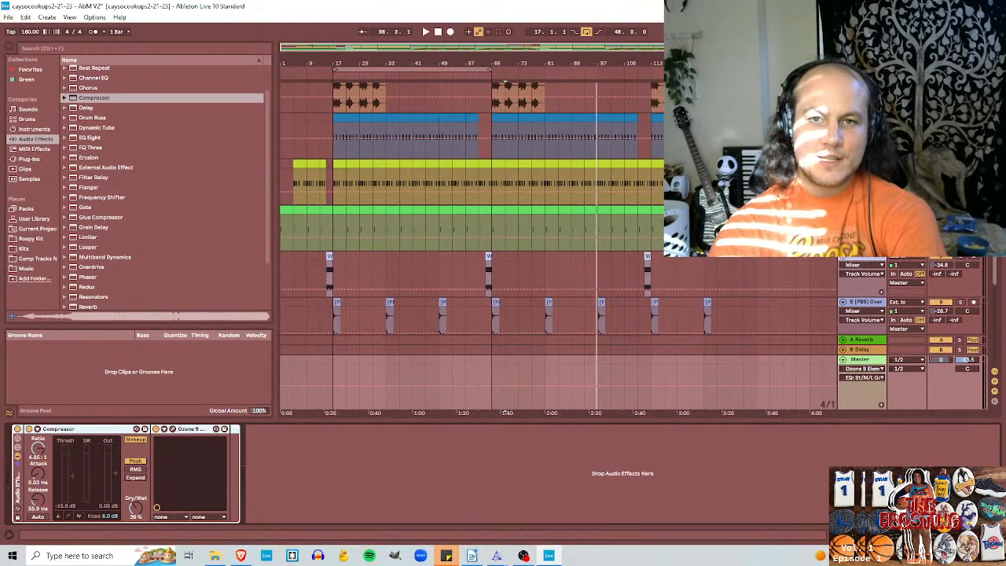
pyautogui.scroll(4, 471, 208)
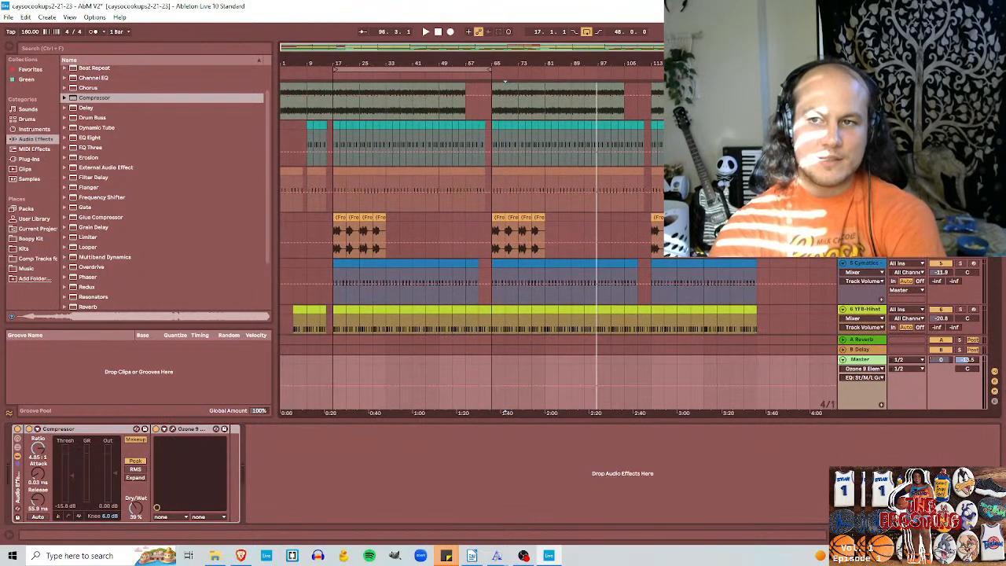
pyautogui.scroll(-6, 832, 275)
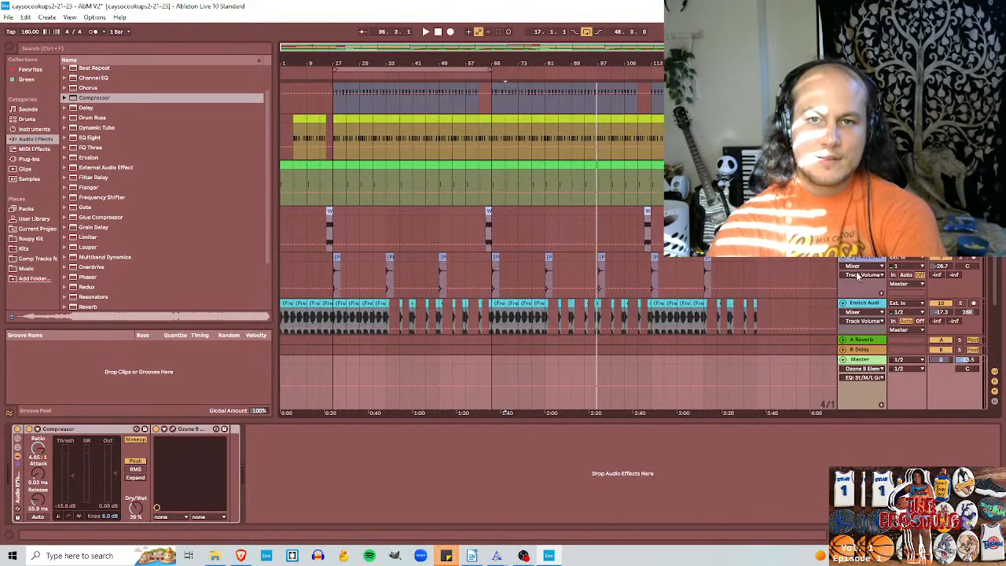
pyautogui.scroll(-2, 817, 280)
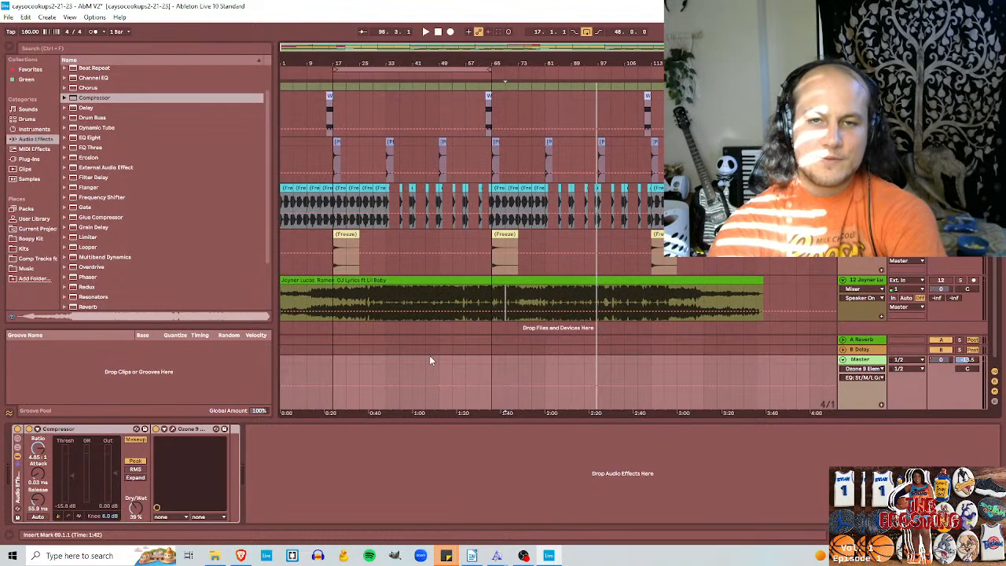
pyautogui.click(172, 429)
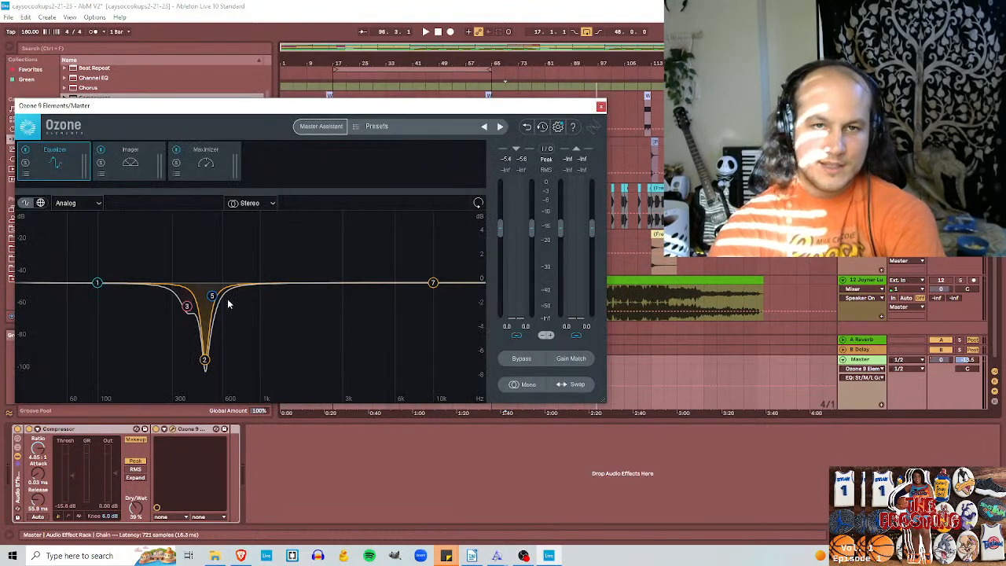
pyautogui.click(600, 107)
# Step: Inspect the Cymatics Gold Modern 808 instrument, return to the Master rack, review Ozone's EQ curve and close Ozone
pyautogui.scroll(2, 698, 275)
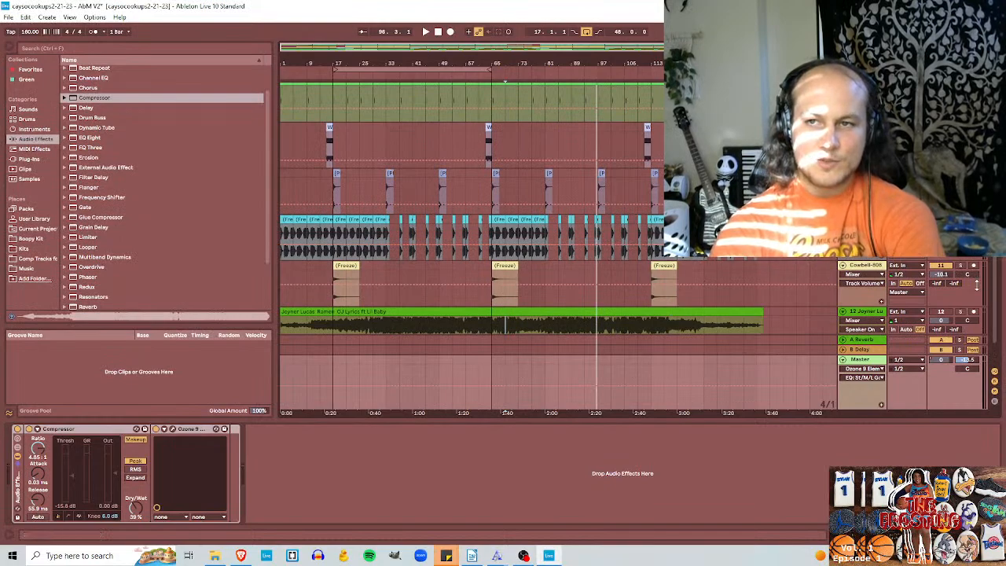
pyautogui.moveTo(995, 295); pyautogui.dragTo(1002, 220)
pyautogui.click(862, 163)
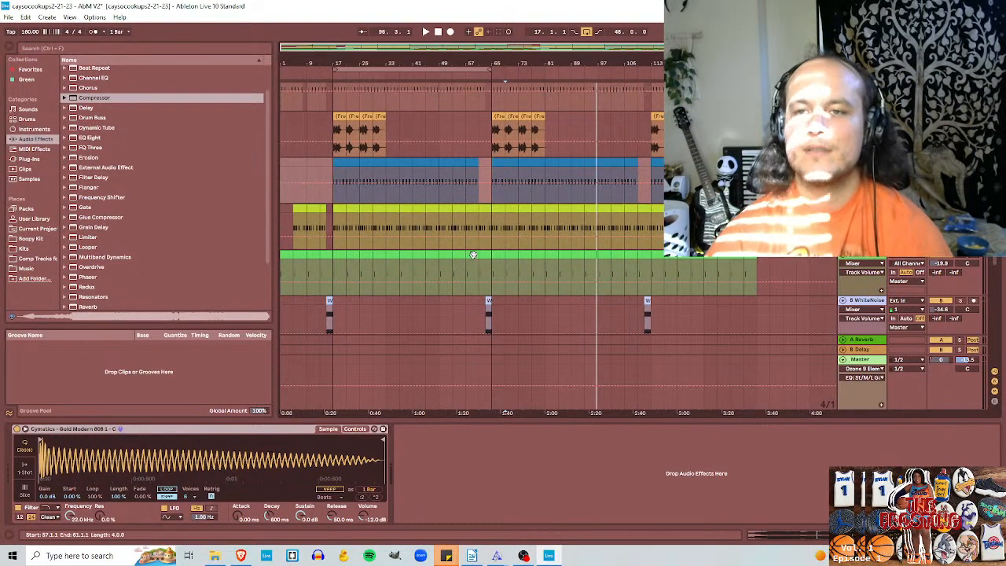
pyautogui.click(839, 372)
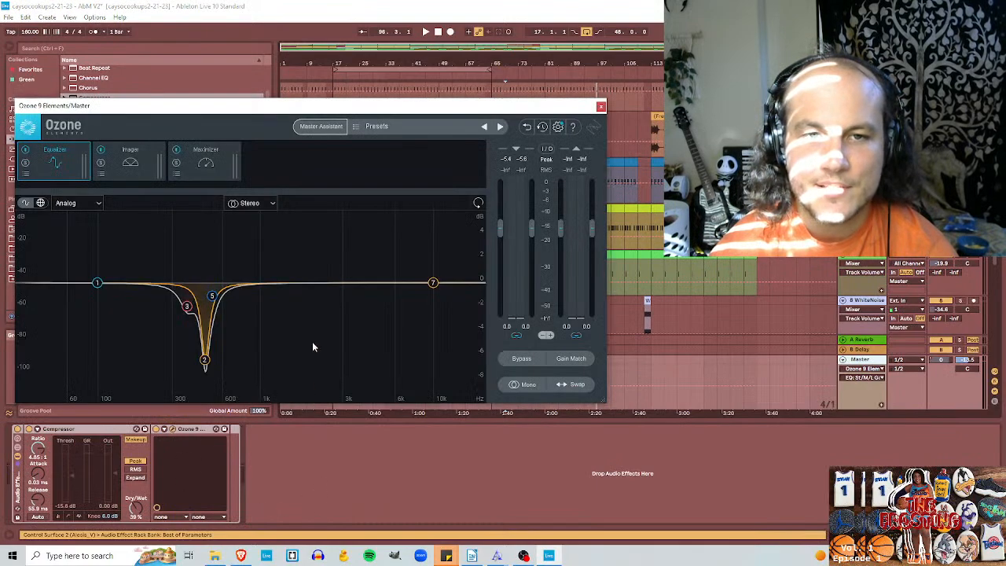
pyautogui.click(601, 106)
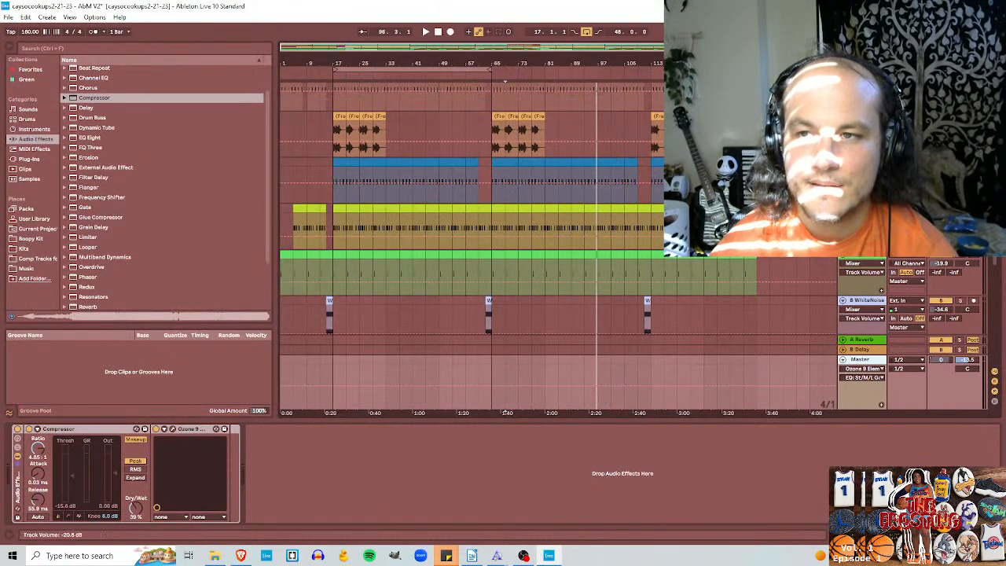
# Step: Play the soloed Joyner Lucas reference with the Master rack bypassed, then replay the unsoloed beat from bar 69 with the rack active
pyautogui.scroll(-5, 943, 312)
pyautogui.click(964, 271)
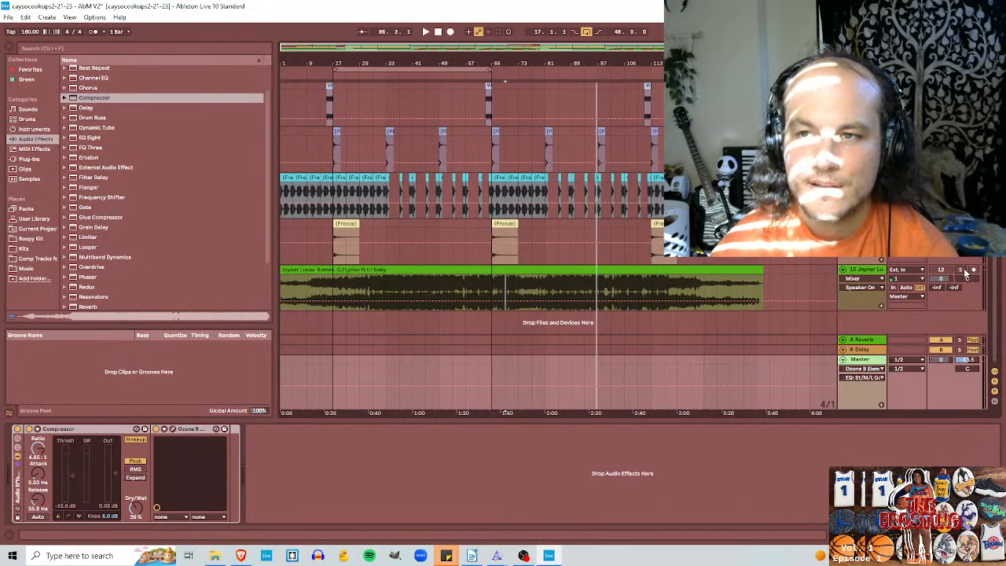
pyautogui.click(17, 429)
pyautogui.press('space')
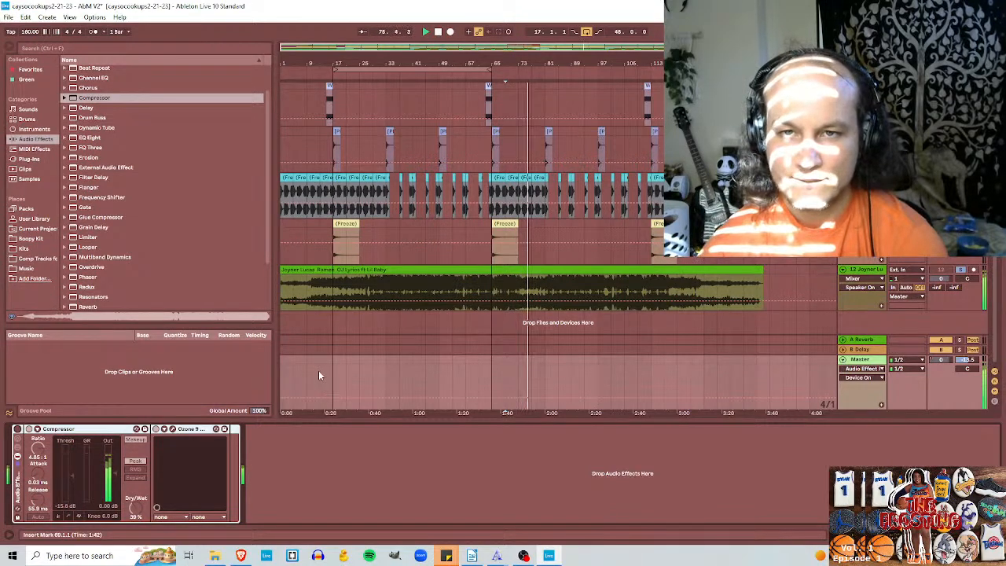
pyautogui.click(960, 271)
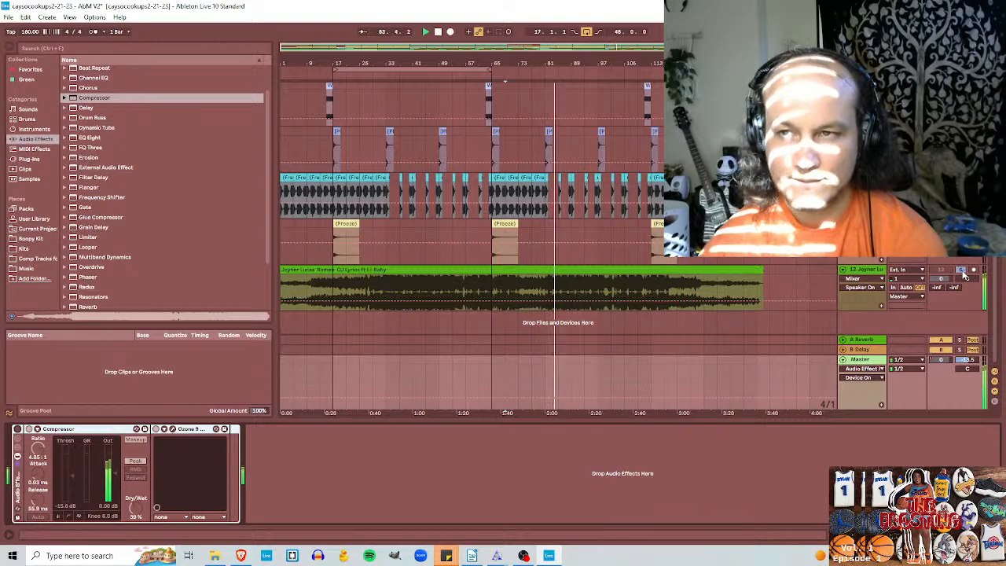
pyautogui.click(28, 429)
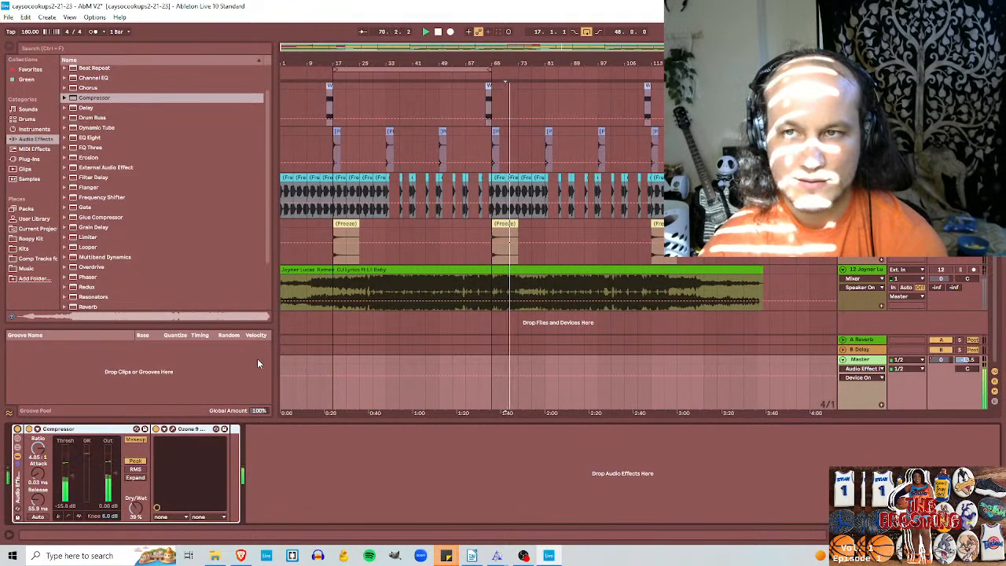
pyautogui.press('space')
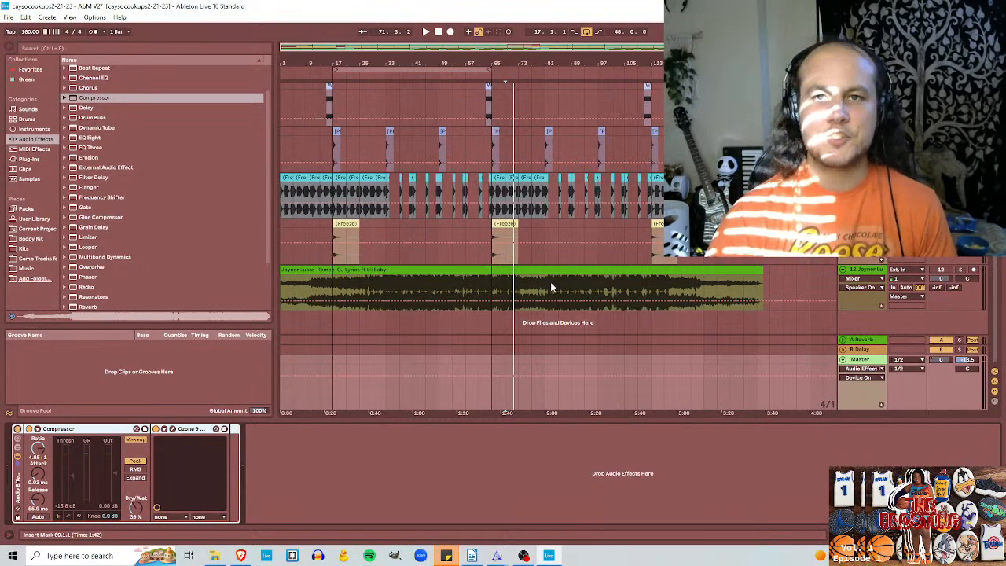
# Step: Return the playhead to bar 1, turn off the arrangement loop and play the whole beat with the Master rack active
pyautogui.click(437, 32)
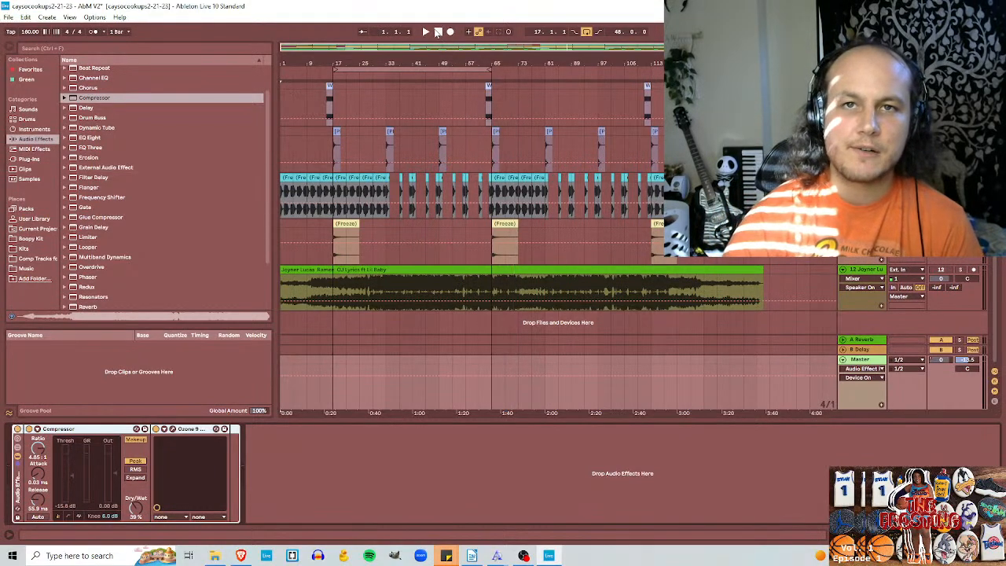
pyautogui.click(437, 33)
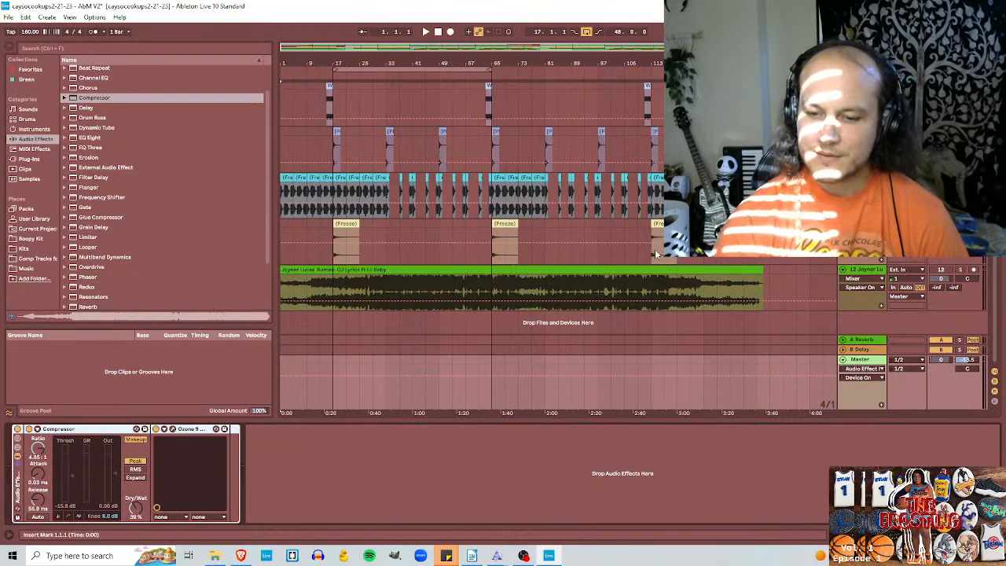
pyautogui.click(425, 33)
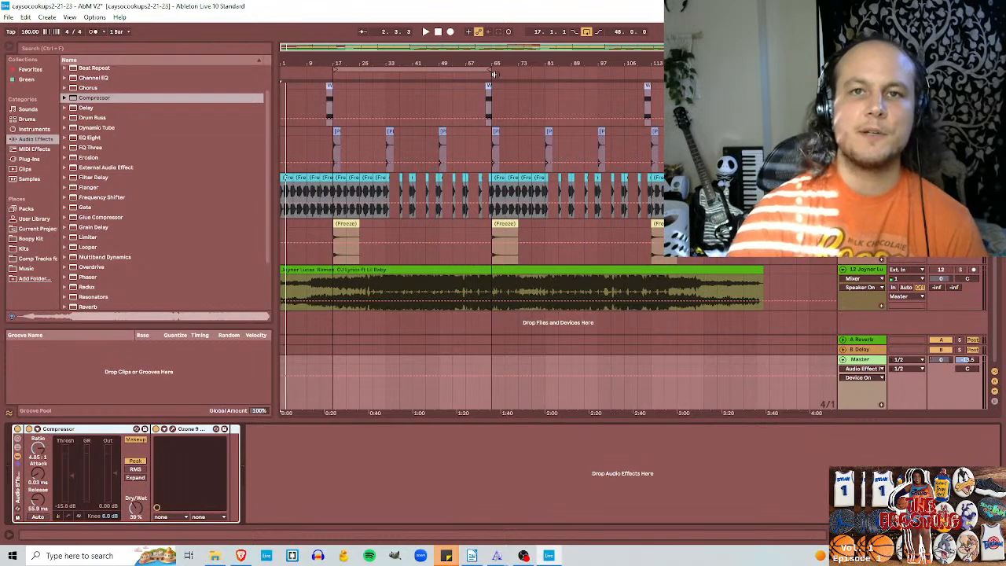
pyautogui.click(438, 32)
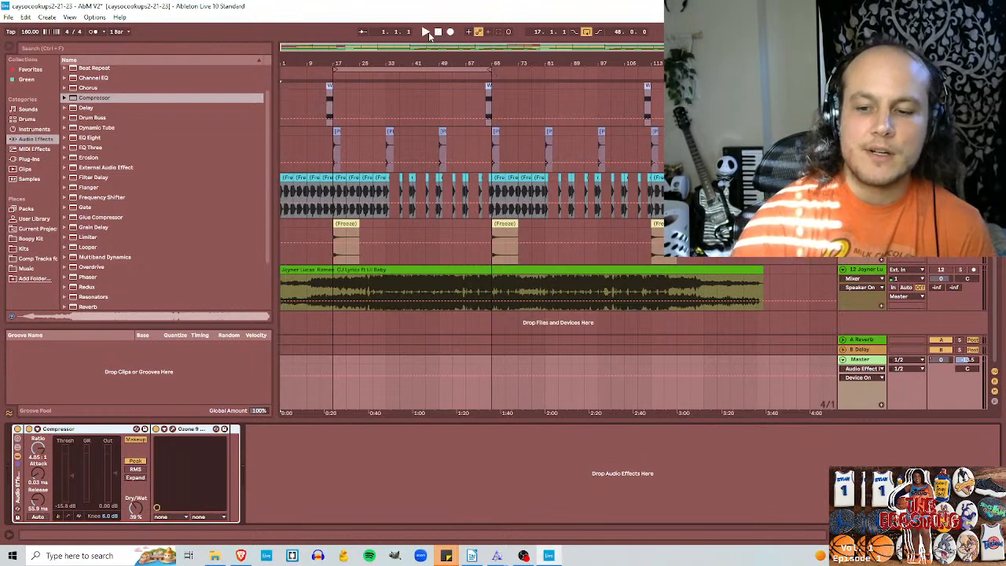
pyautogui.click(425, 32)
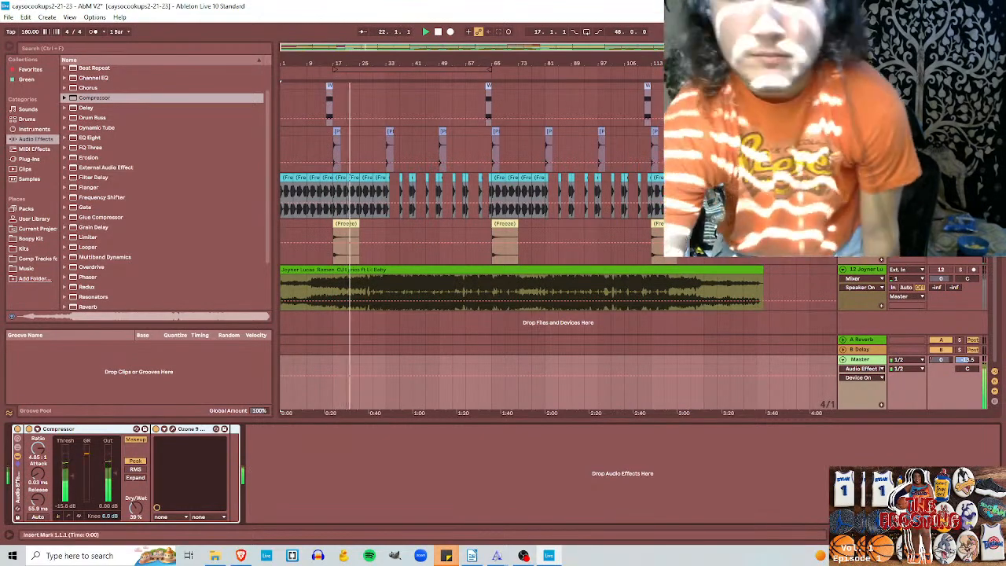
# Step: Switch to OBS during playback, return to Ableton Live to check the beat's progress, and bring OBS up again
pyautogui.click(524, 555)
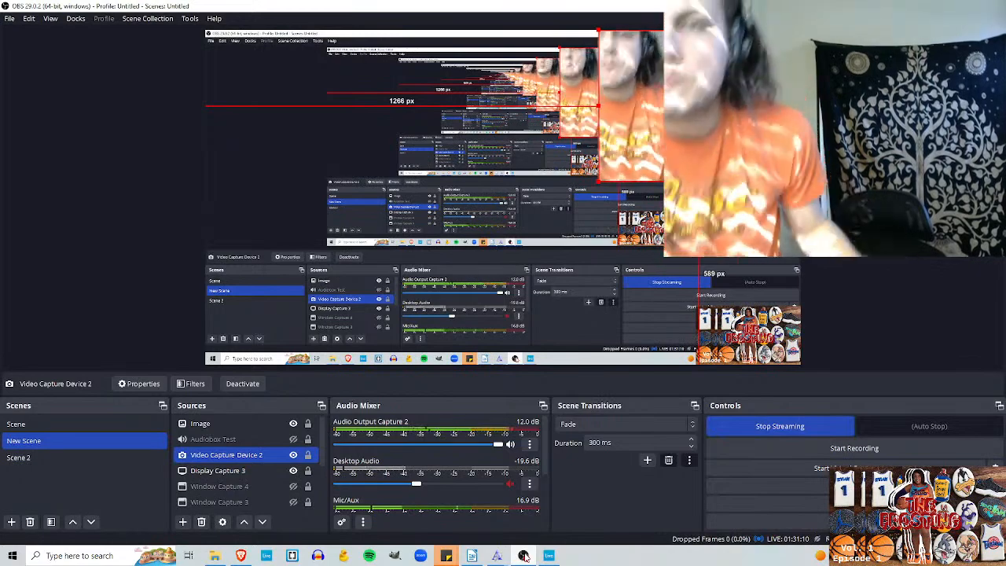
pyautogui.click(550, 555)
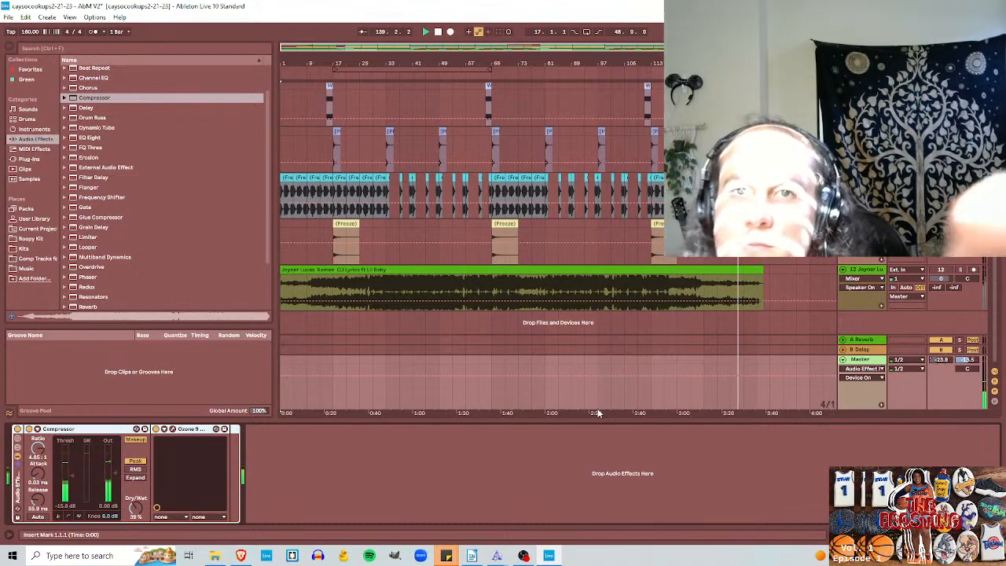
pyautogui.click(524, 555)
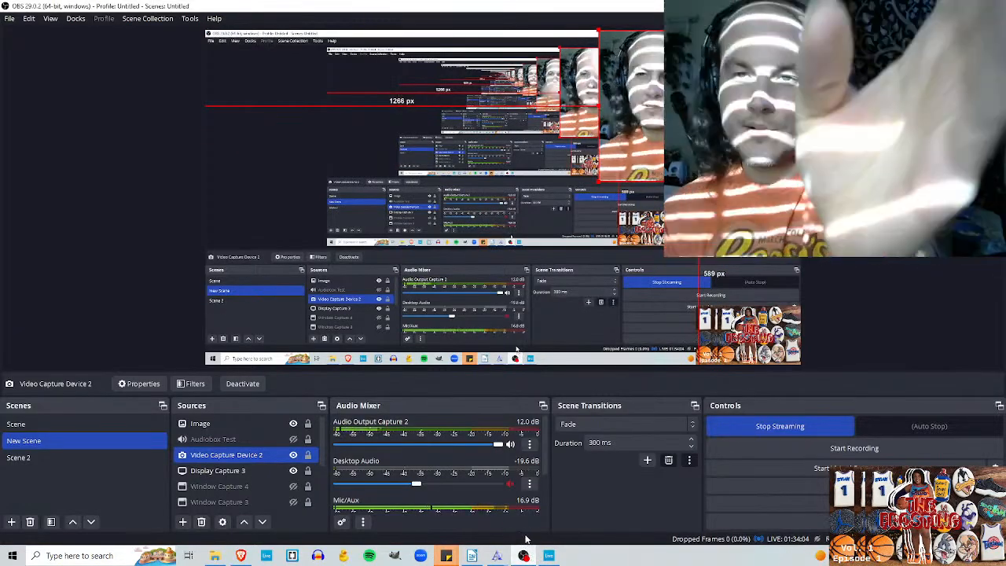